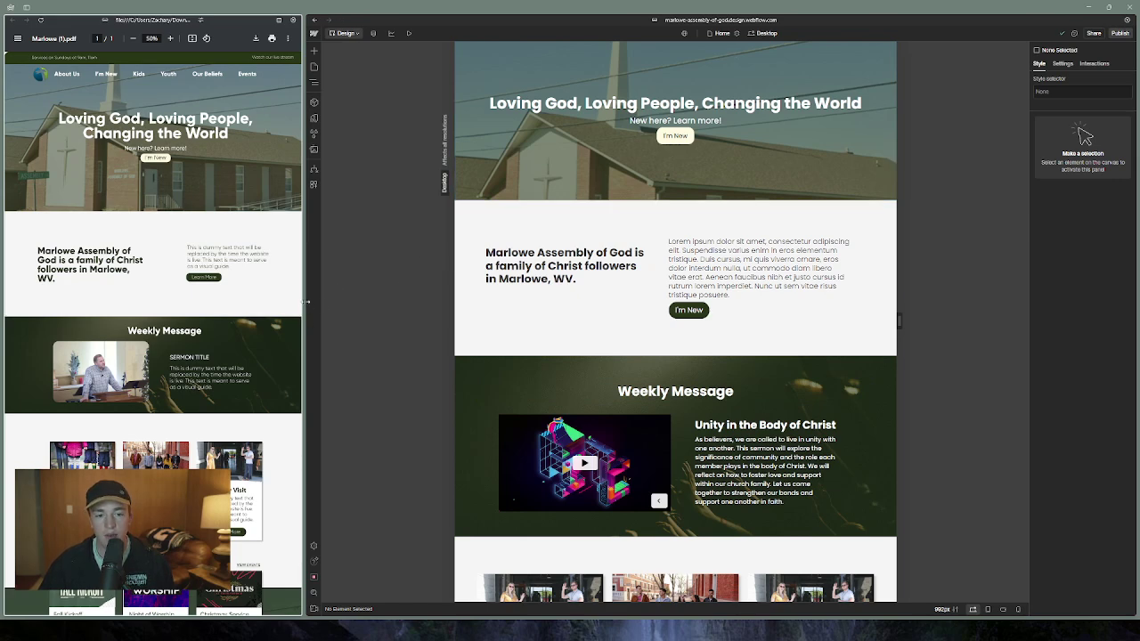
Widen the Webflow design window beside the PDF mockup and enlarge the page canvas to about 1634 px
mouse_move(305, 301)
mouse_down()
mouse_move(342, 300)
mouse_move(283, 301)
mouse_up()
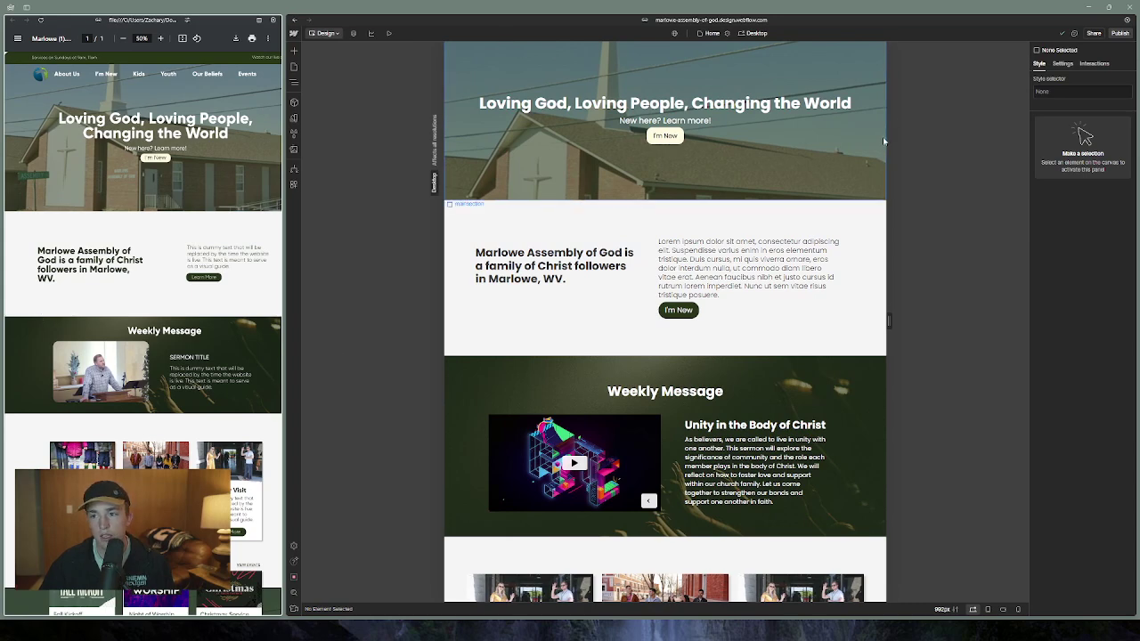
drag(885, 139, 1136, 156)
drag(1004, 154, 1057, 156)
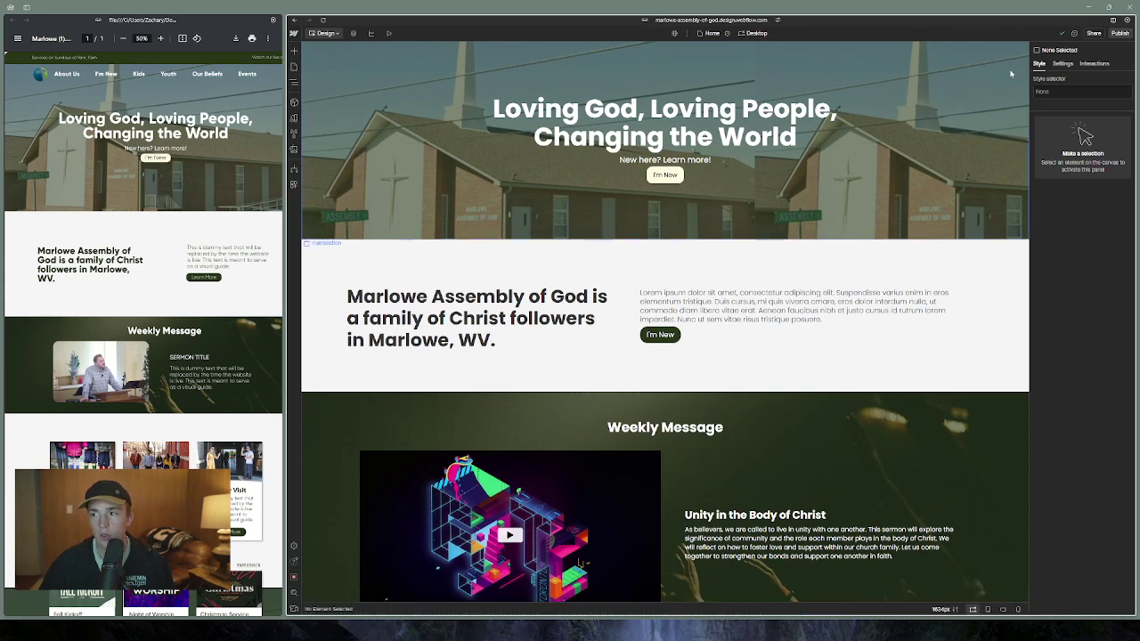
mouse_move(1029, 77)
mouse_down()
mouse_move(982, 91)
mouse_move(1049, 84)
mouse_up()
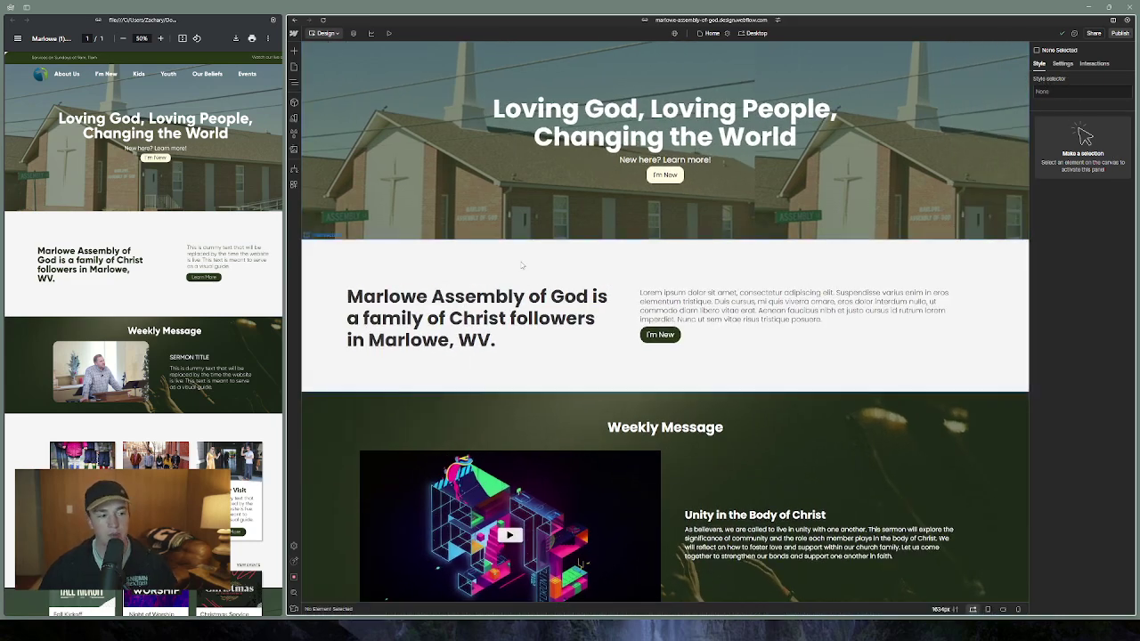
Compare the homepage's Weekly Message and card sections with the PDF mockup, down to the mockup's Events section
scroll(554, 280, down, 4)
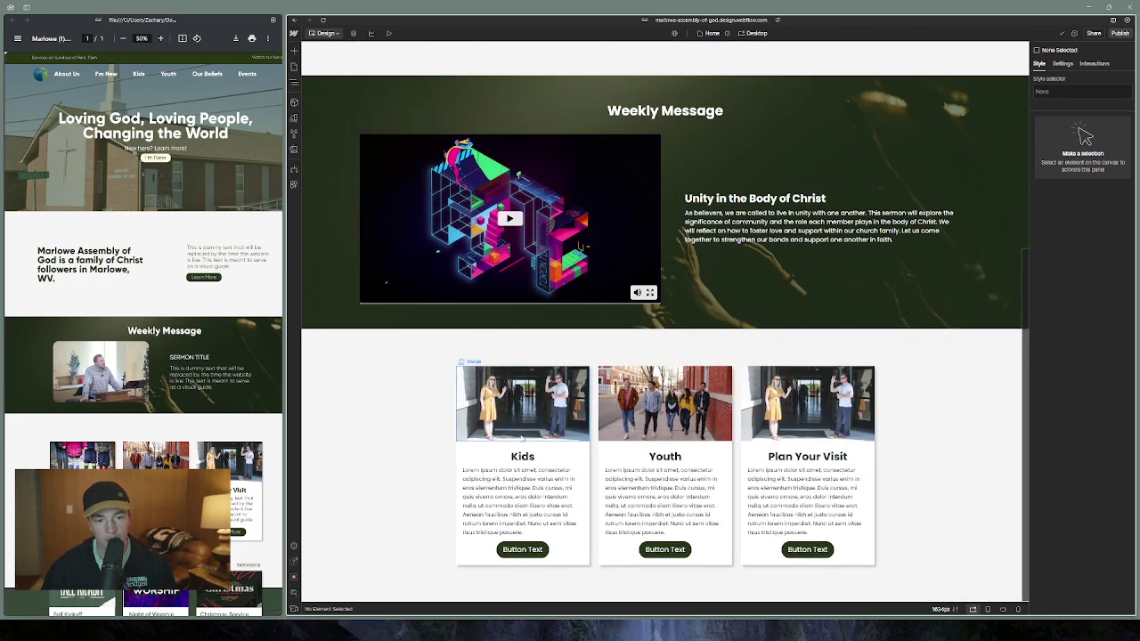
scroll(646, 226, up, 2)
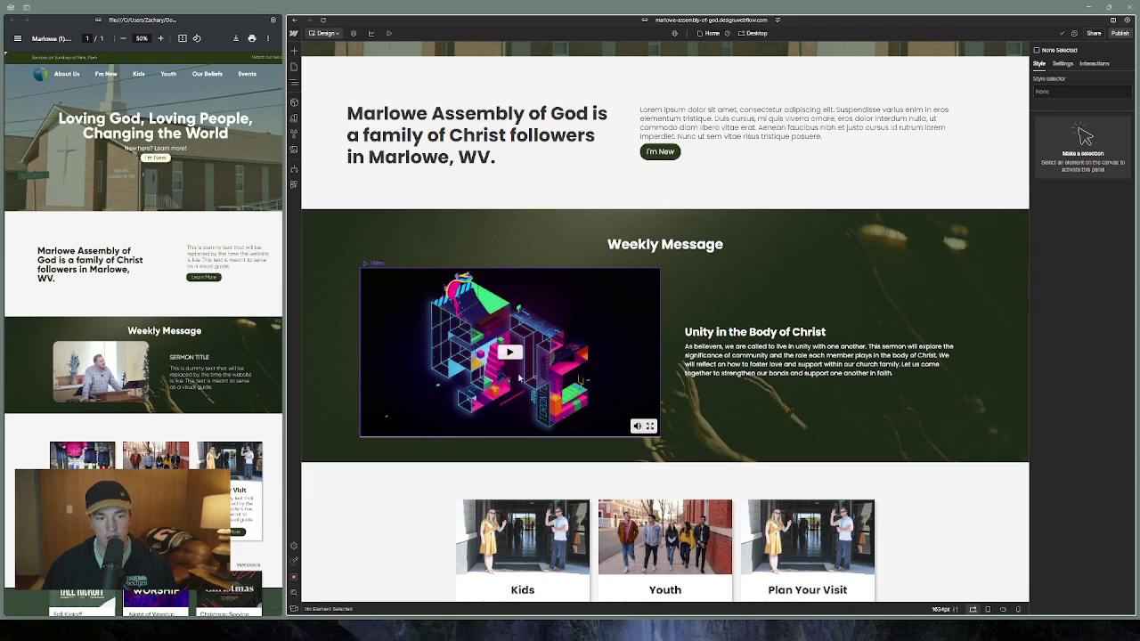
scroll(464, 424, down, 2)
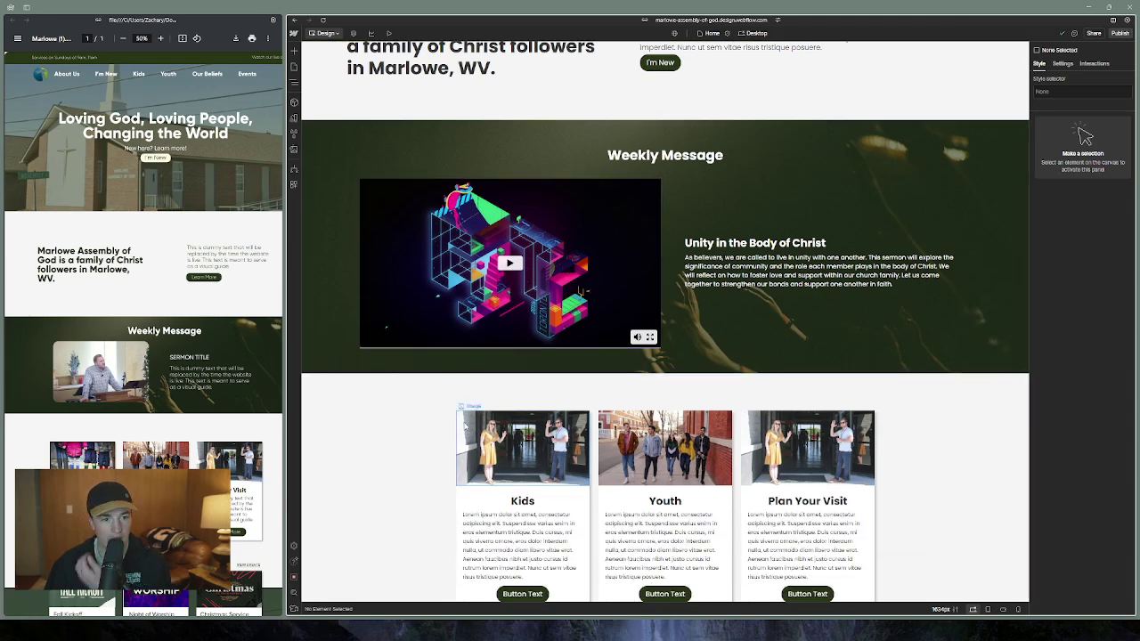
scroll(570, 499, down, 1)
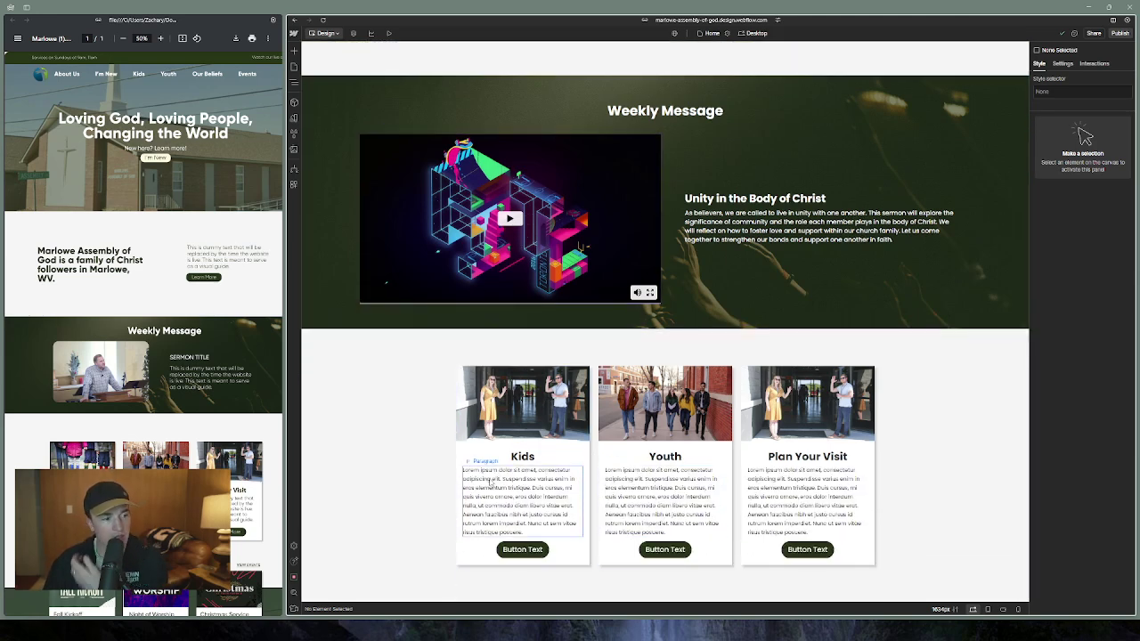
scroll(276, 422, down, 3)
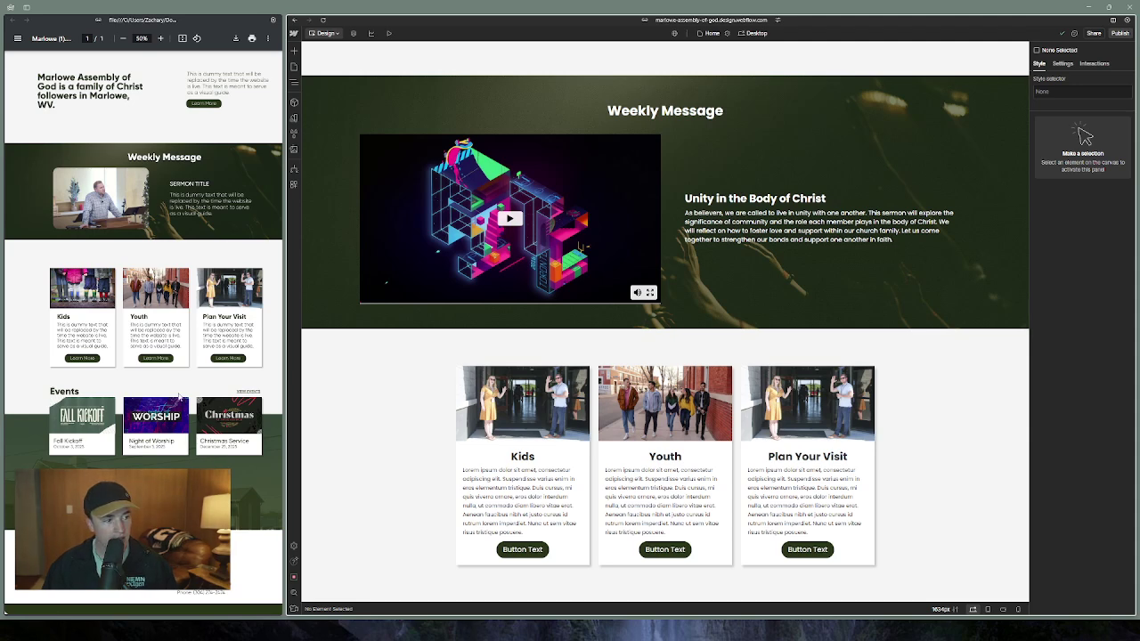
click(199, 19)
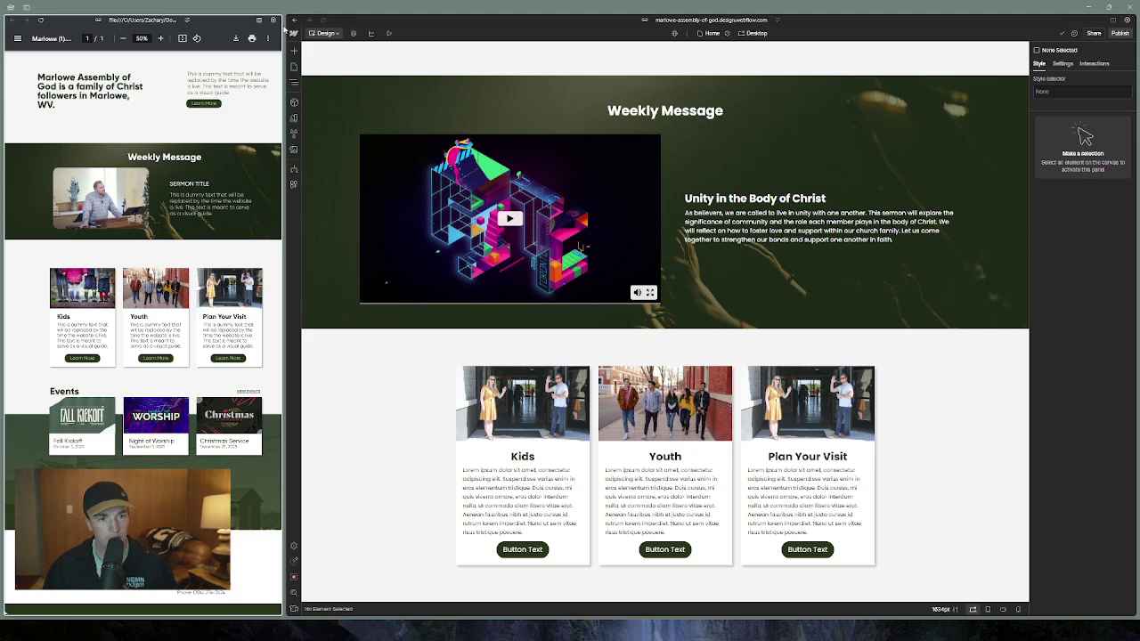
Enlarge the PDF mockup to examine its Events section and footer, and restore the split view on the homepage card section
drag(274, 8, 335, 2)
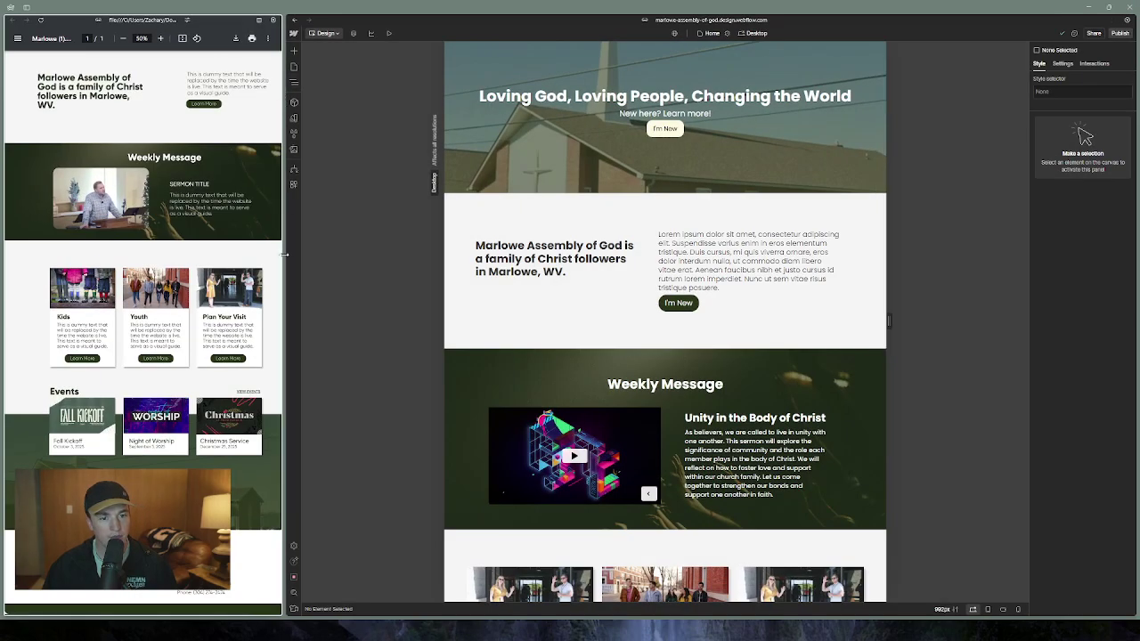
drag(283, 255, 888, 224)
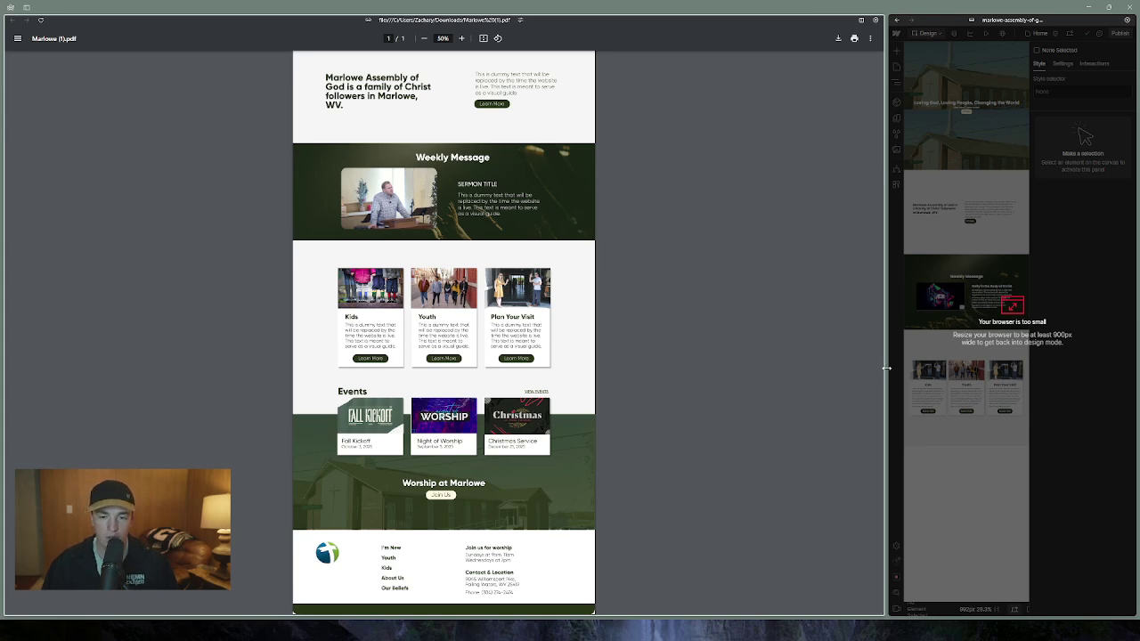
drag(886, 368, 133, 363)
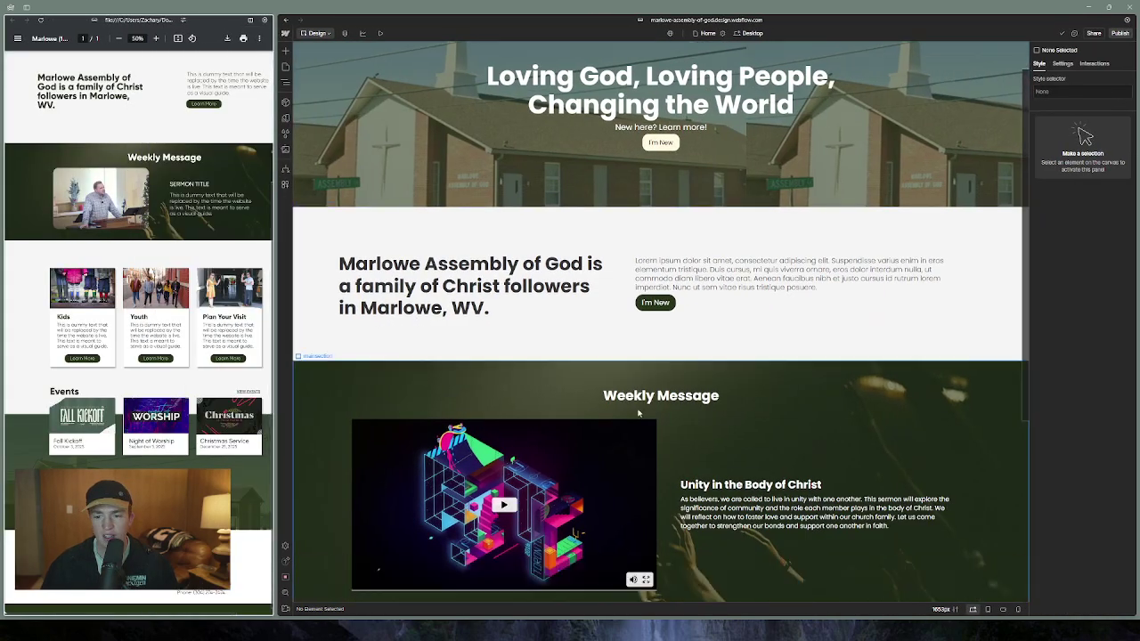
scroll(638, 412, down, 3)
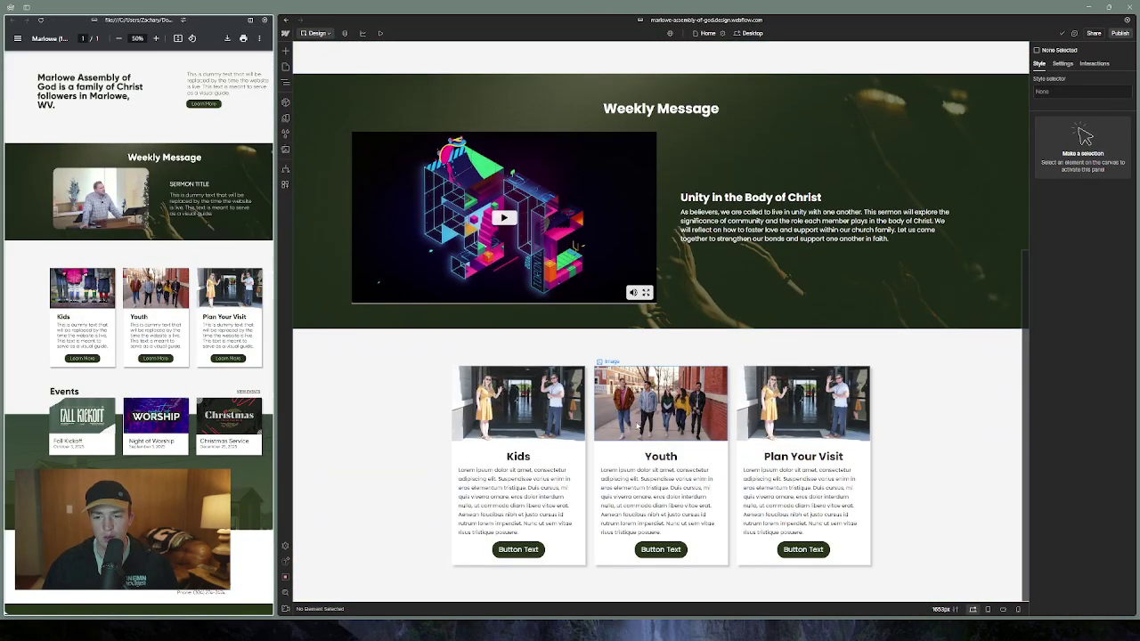
Copy the section holding the Kids, Youth and Plan Your Visit cards and paste duplicates below it on the Home page
click(398, 555)
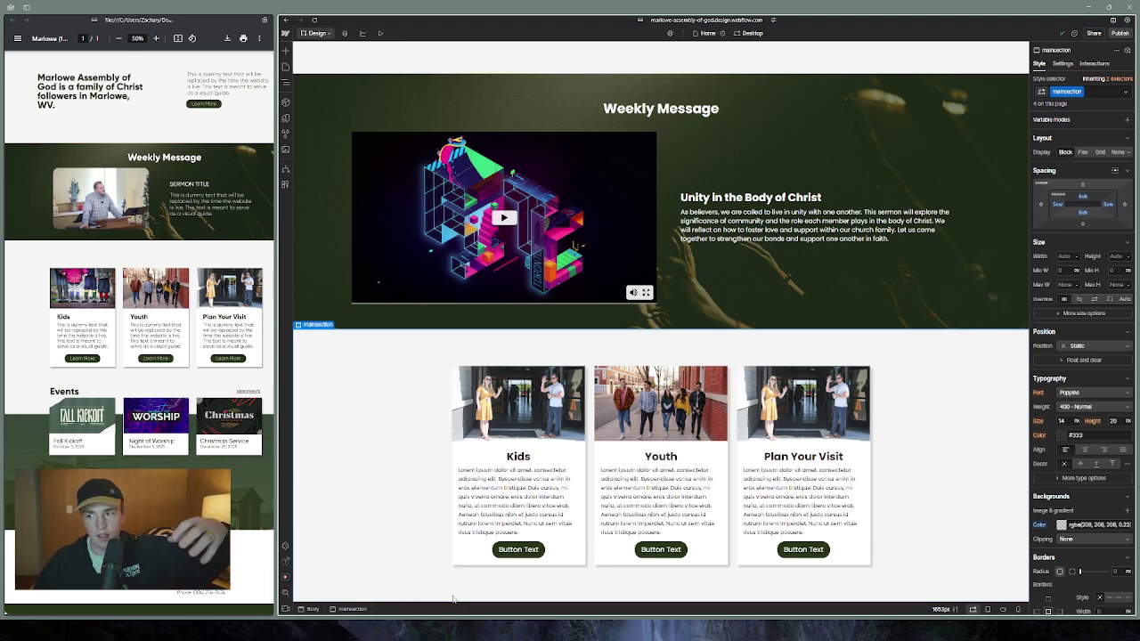
click(452, 546)
click(450, 548)
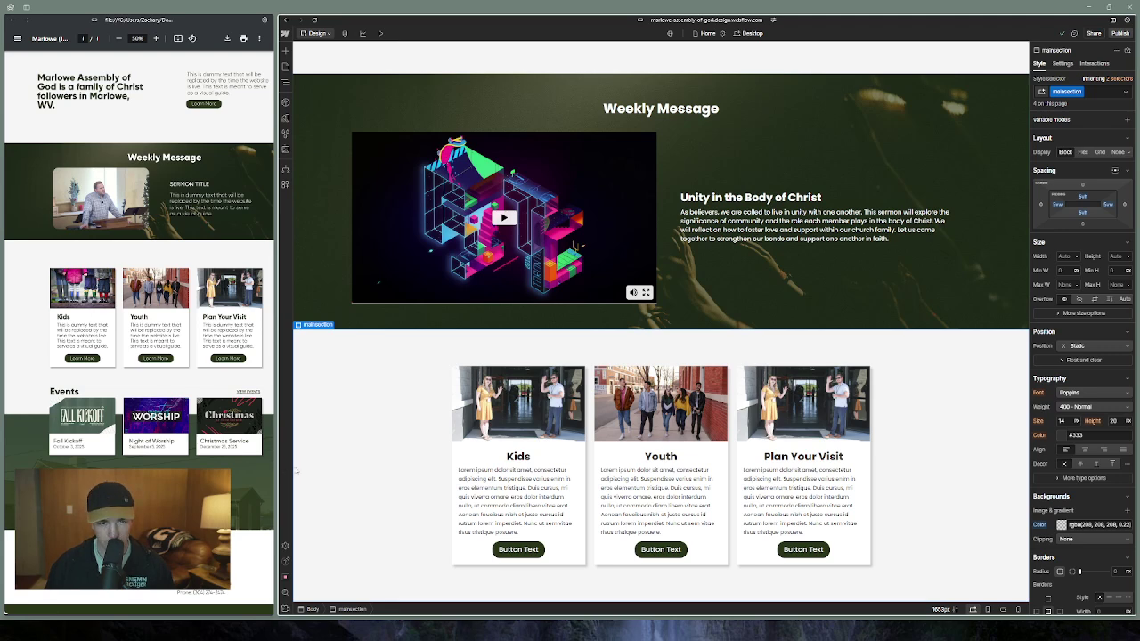
key(c)
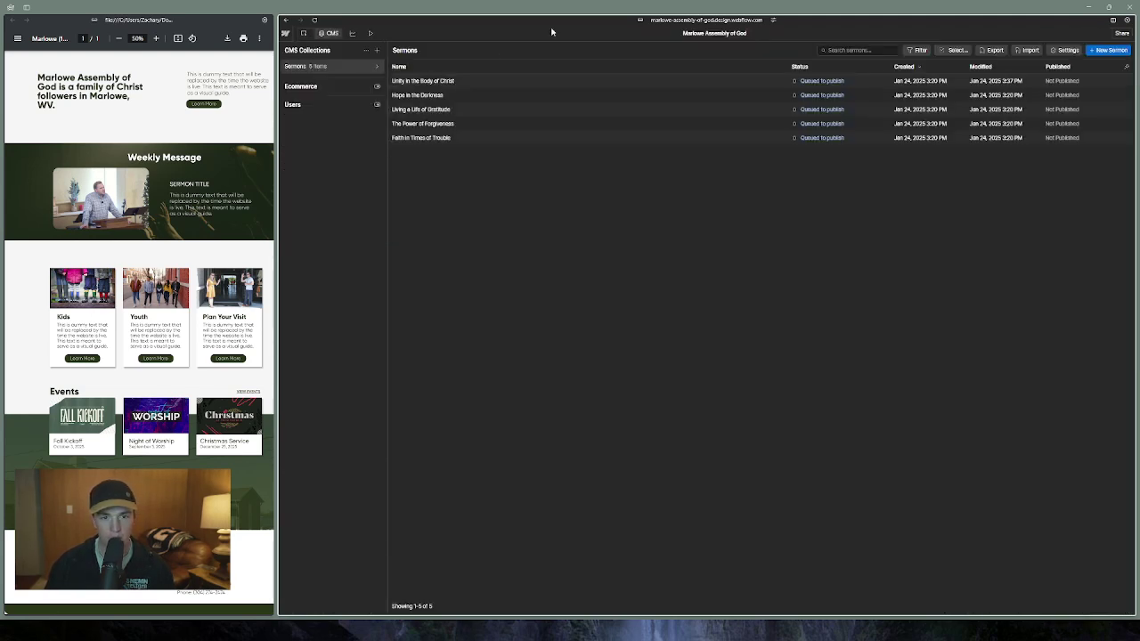
click(326, 34)
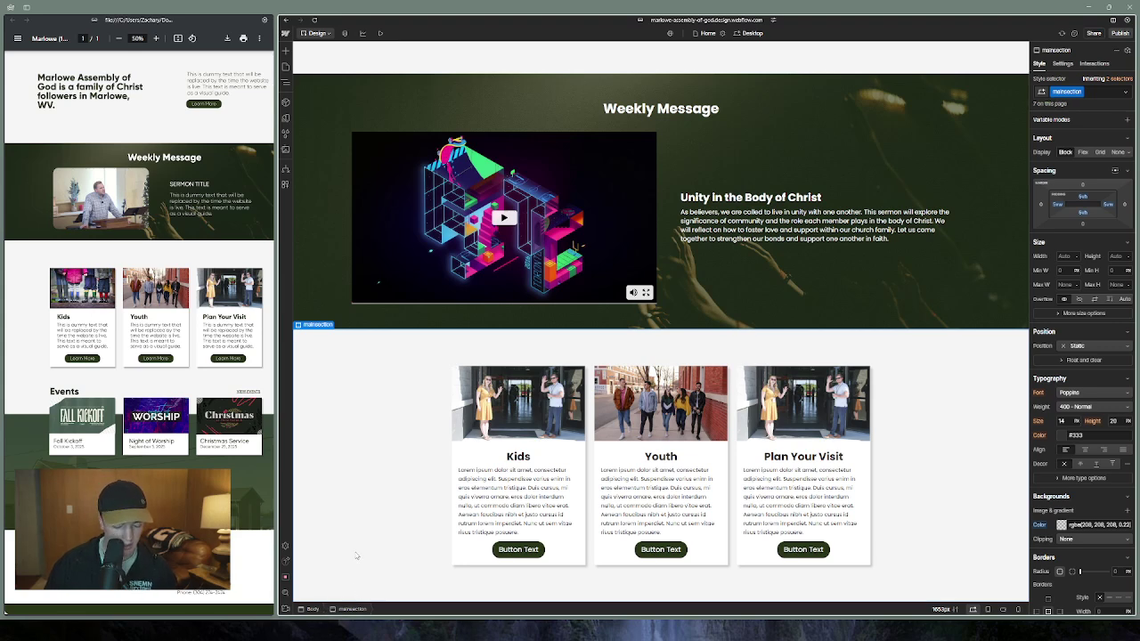
click(286, 51)
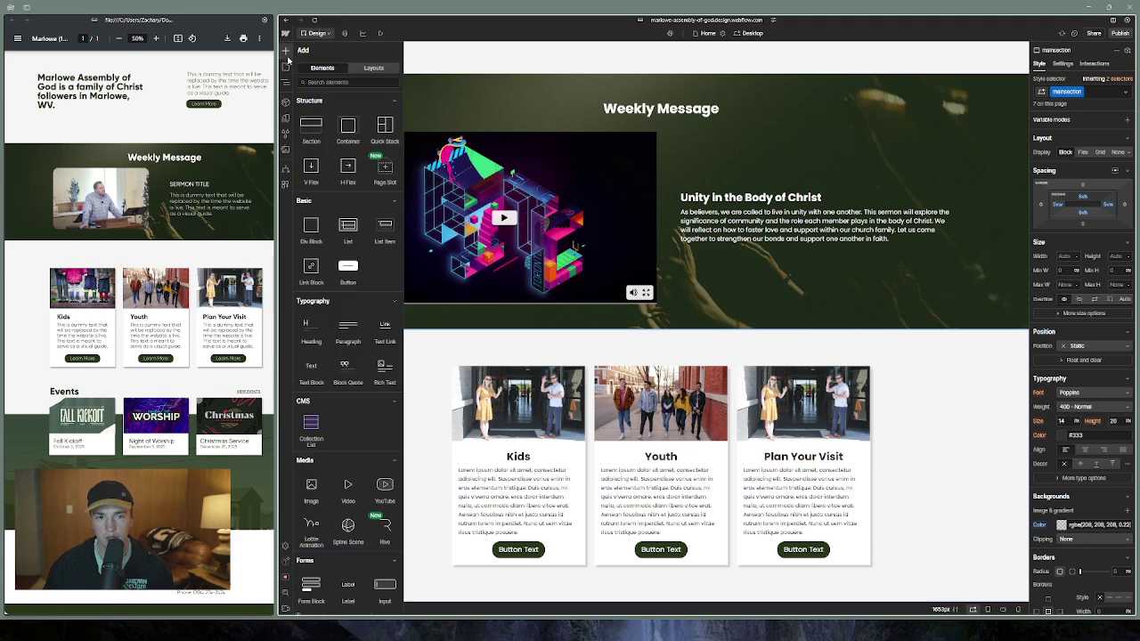
drag(300, 125, 393, 605)
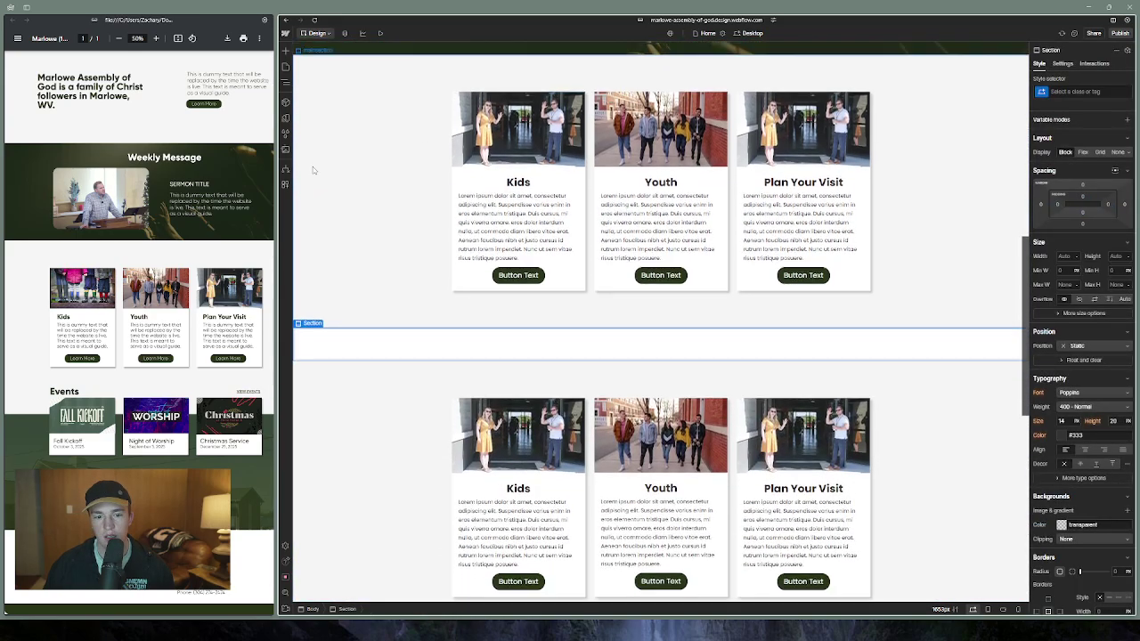
key(ctrl+v)
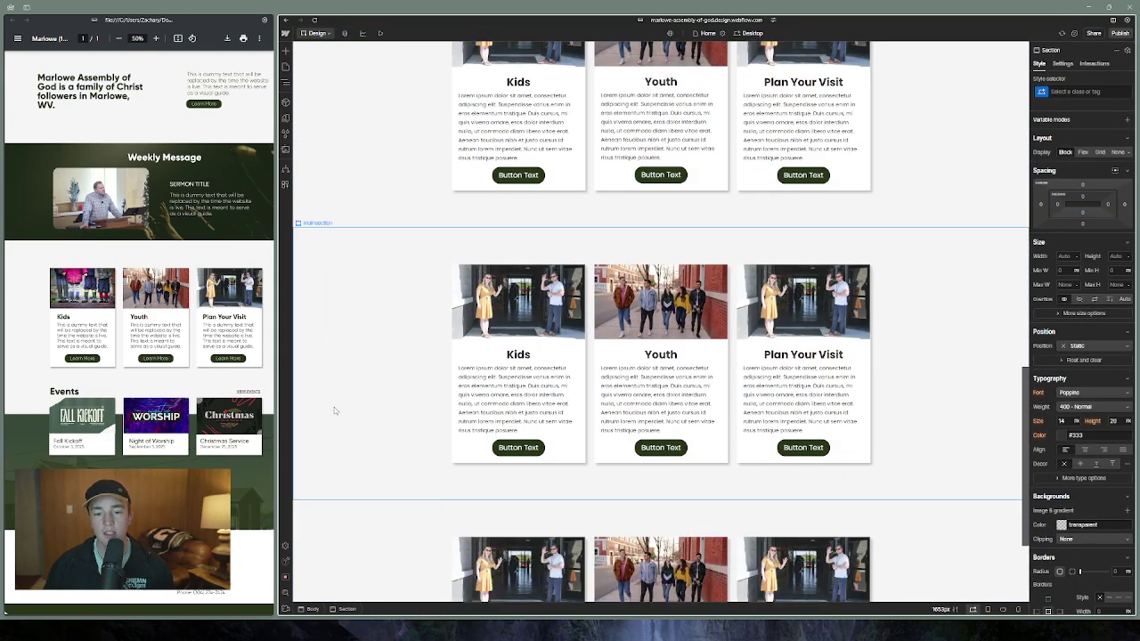
Delete the surplus sections below the original cards, keeping one duplicate, and remove the three cards from that duplicate's container
click(334, 410)
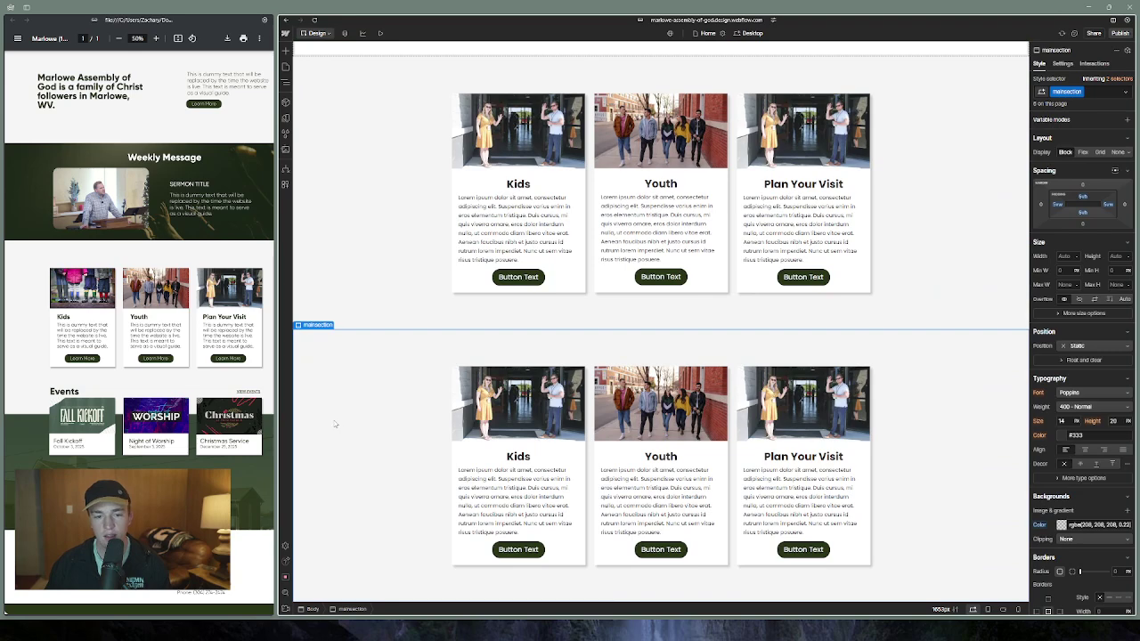
scroll(361, 343, up, 3)
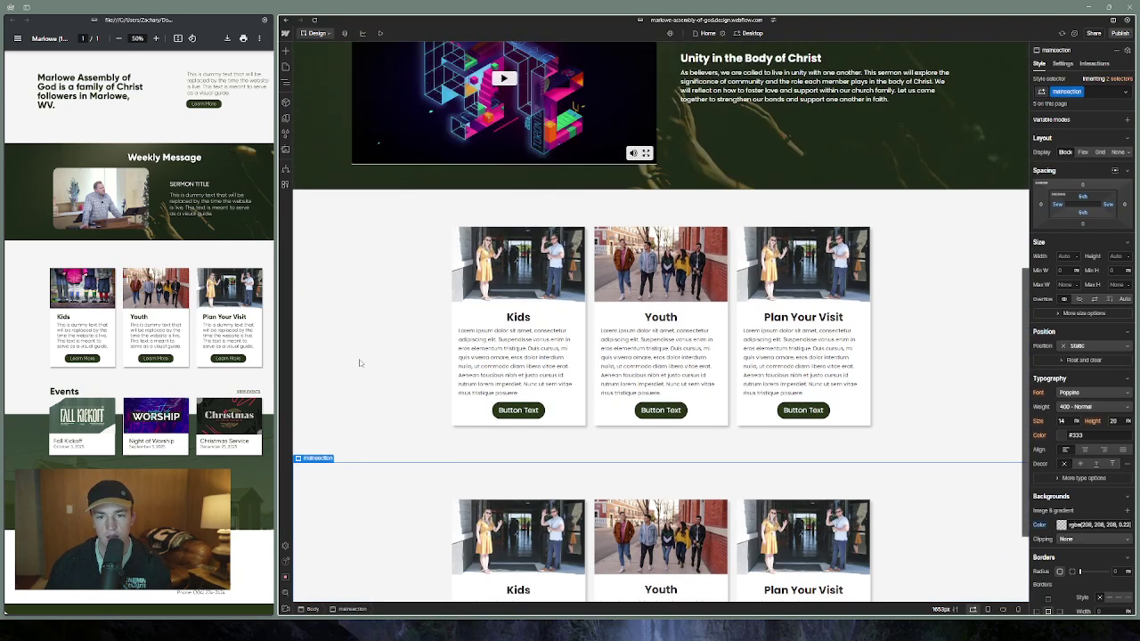
scroll(360, 362, down, 2)
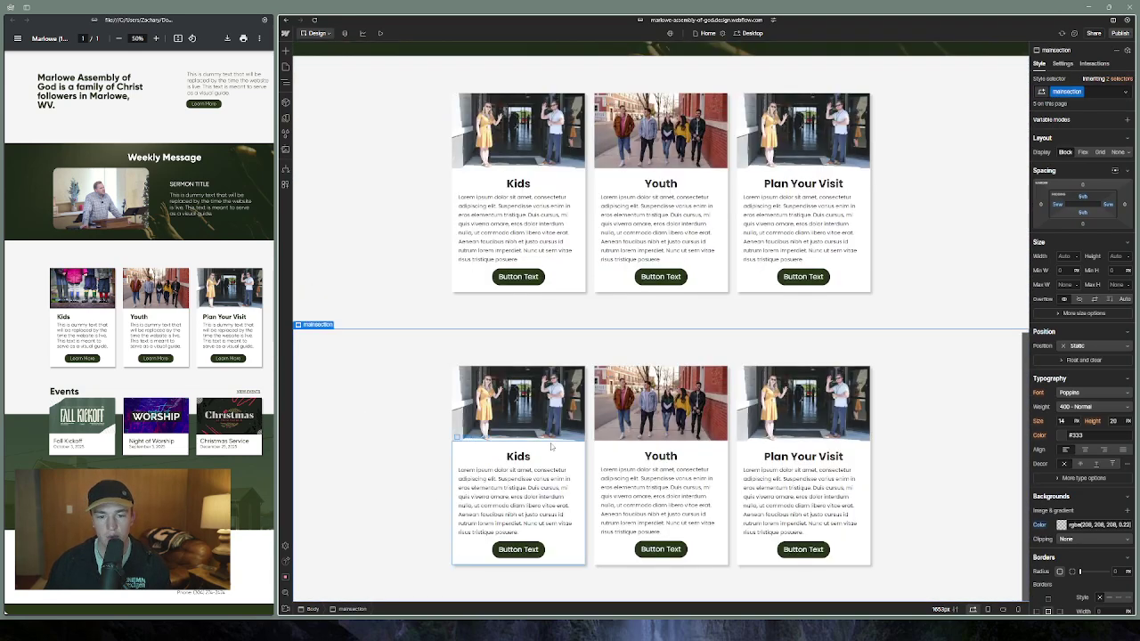
click(588, 523)
key(Delete)
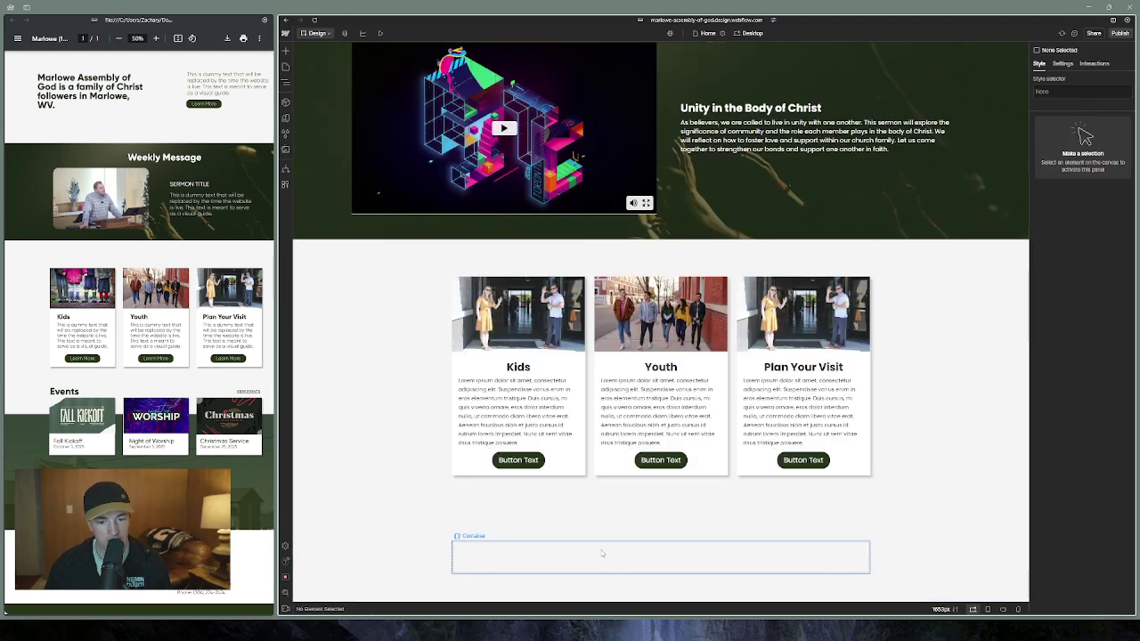
Add a new combo class named "green" to the emptied mainsection below the cards
click(579, 520)
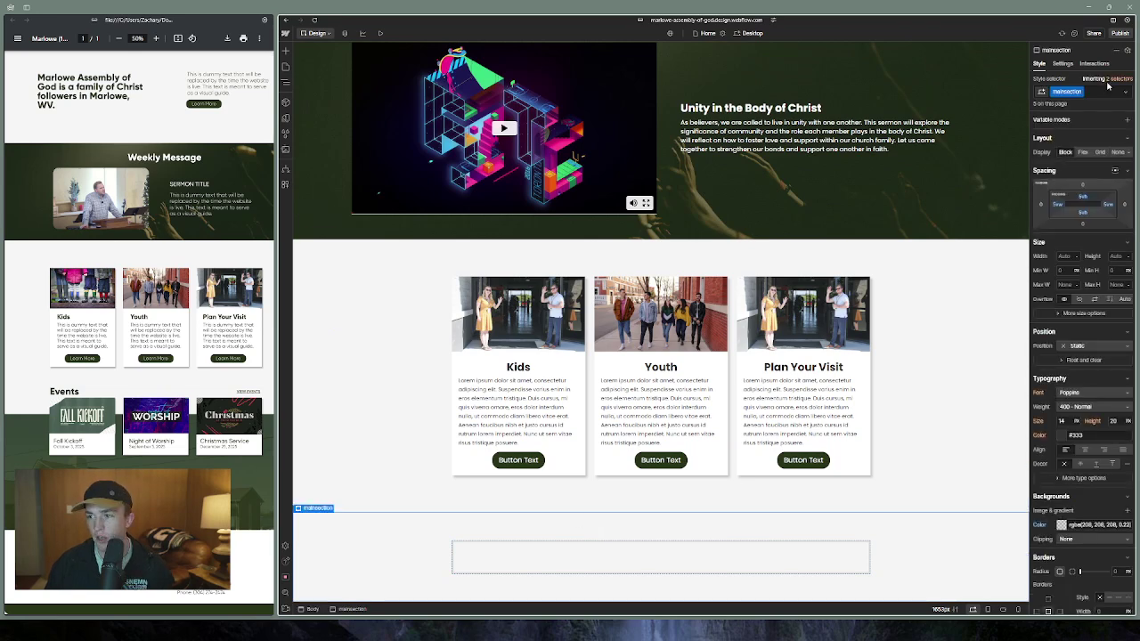
click(1104, 92)
text(gri)
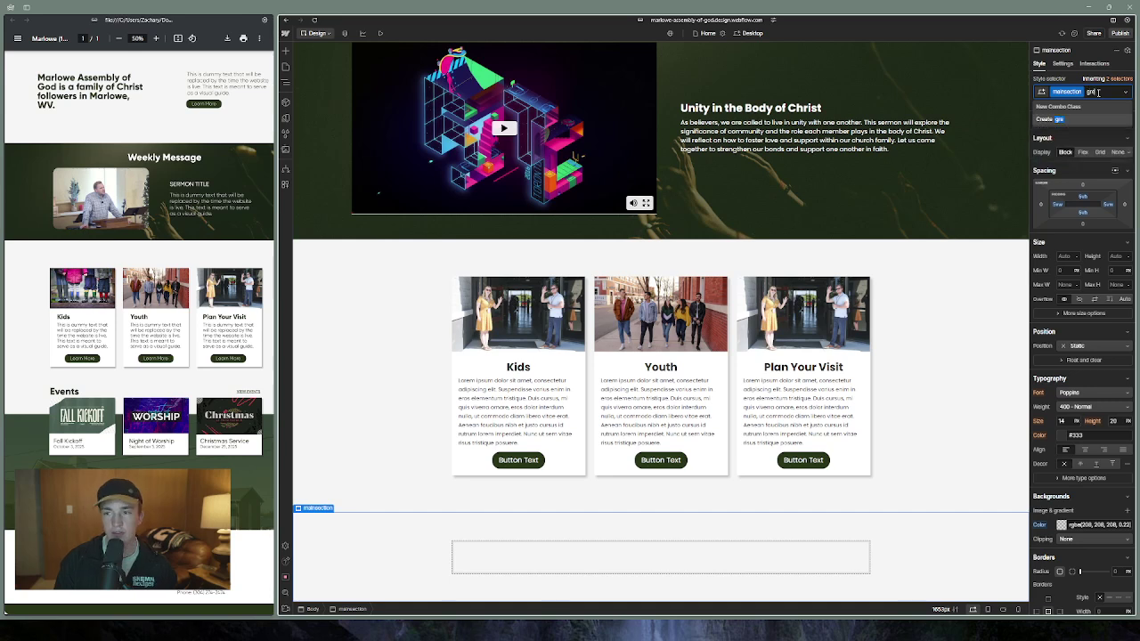
text(e)
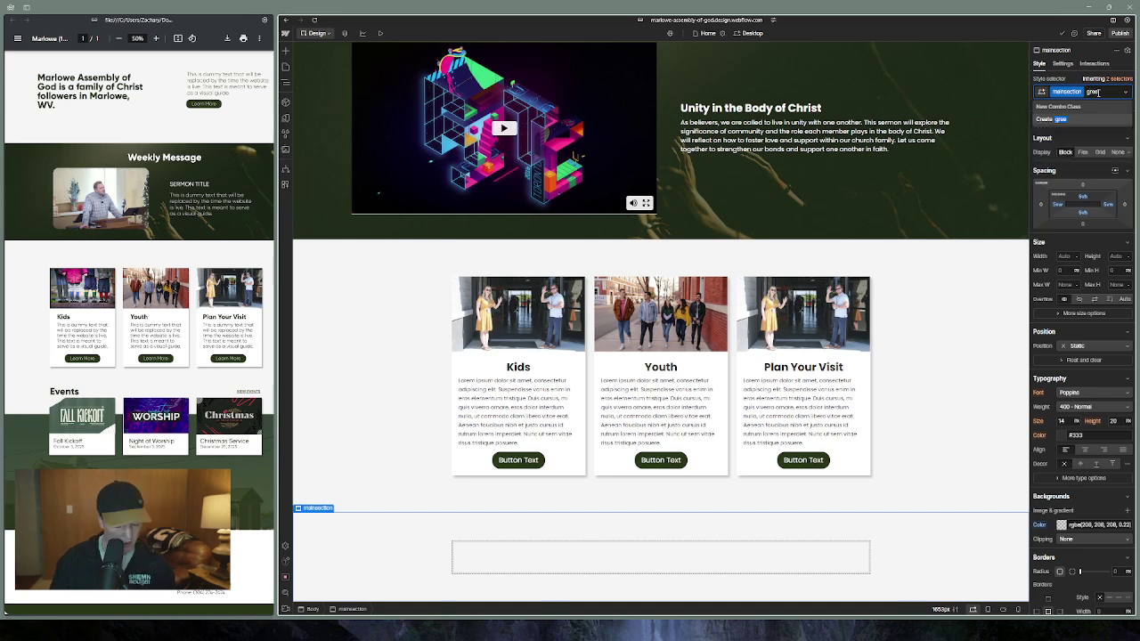
text(n)
key(Return)
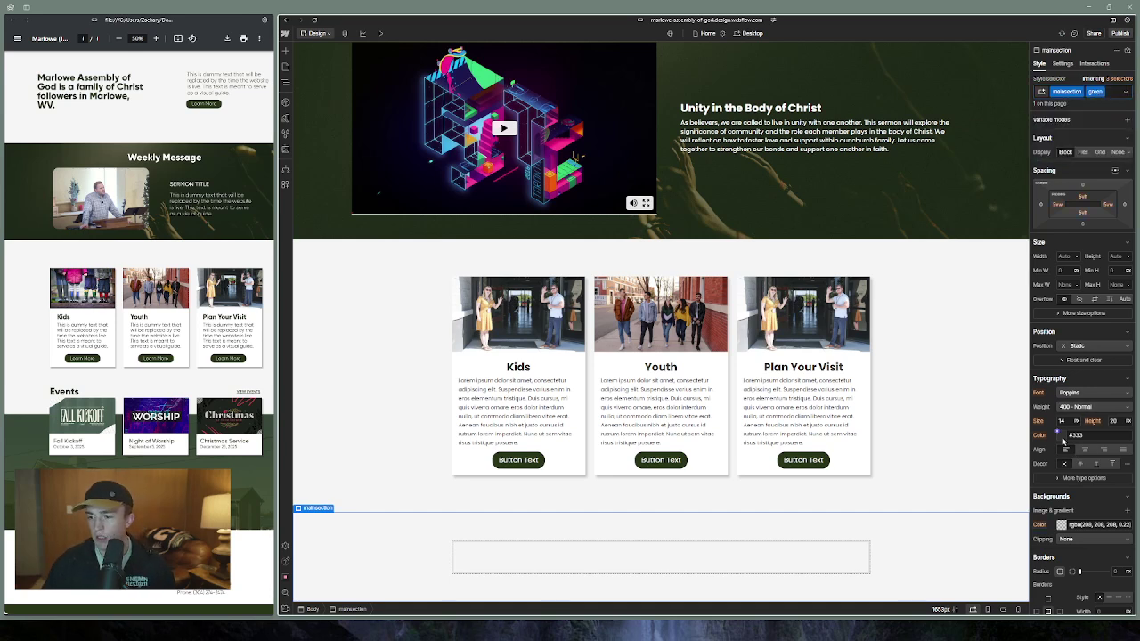
Compare the sermons section's style settings with the green section's, and review the upper homepage sections against the PDF mockup
click(988, 211)
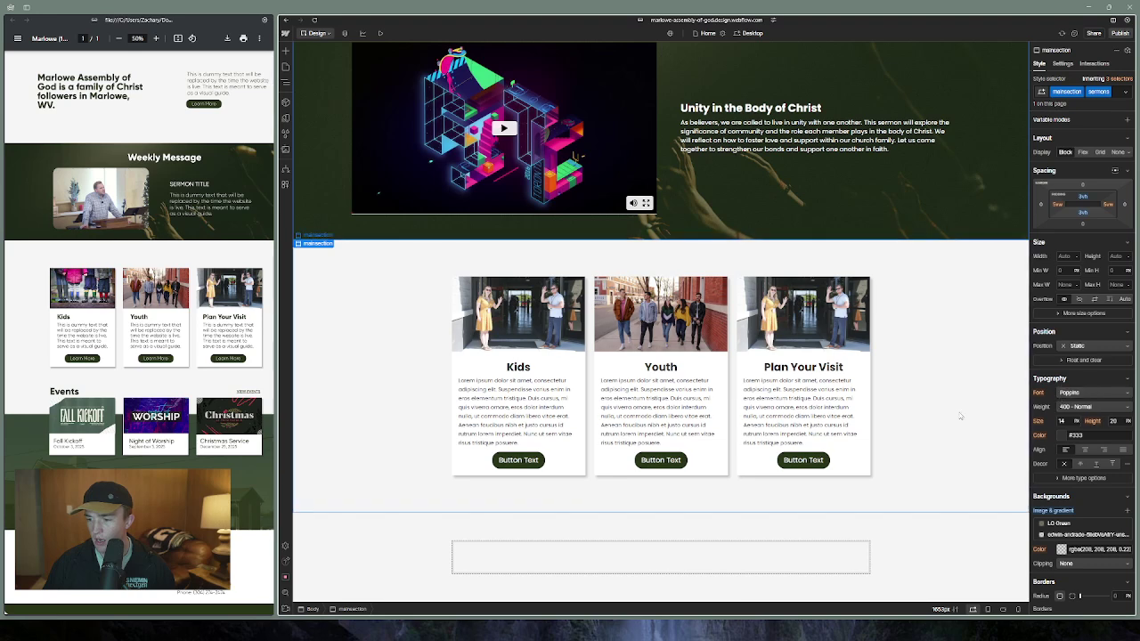
click(967, 535)
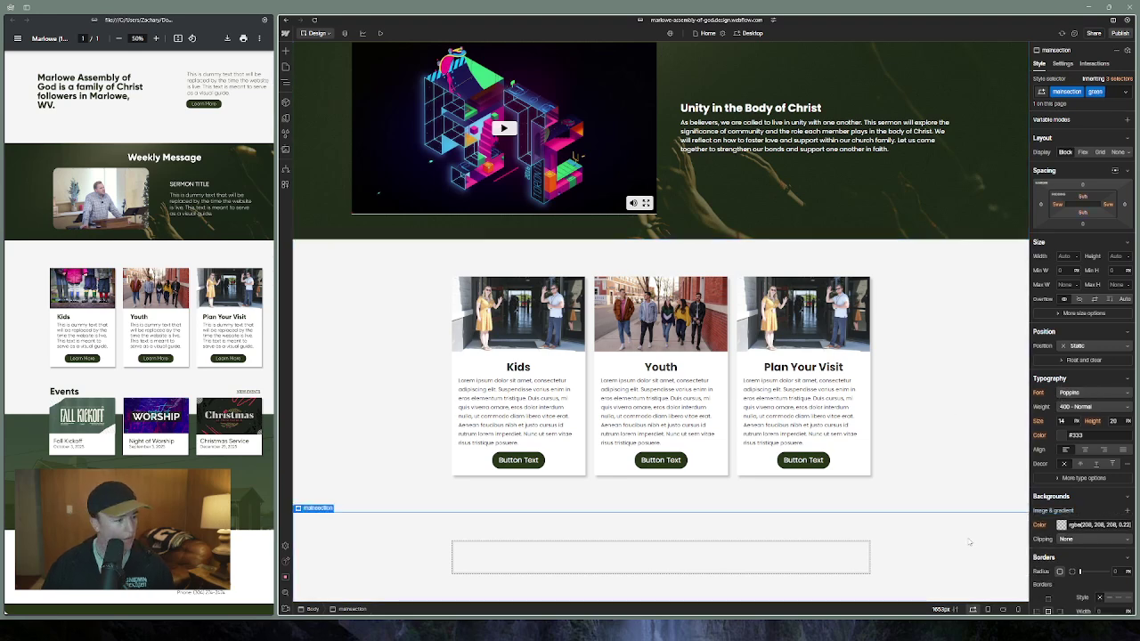
scroll(851, 505, up, 5)
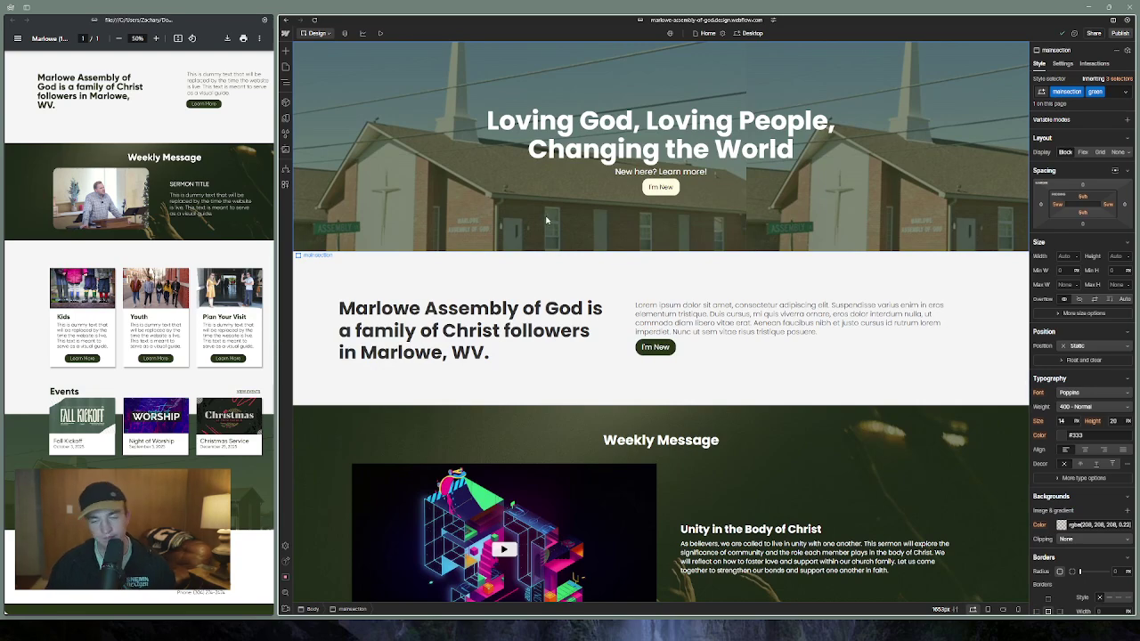
scroll(542, 220, down, 5)
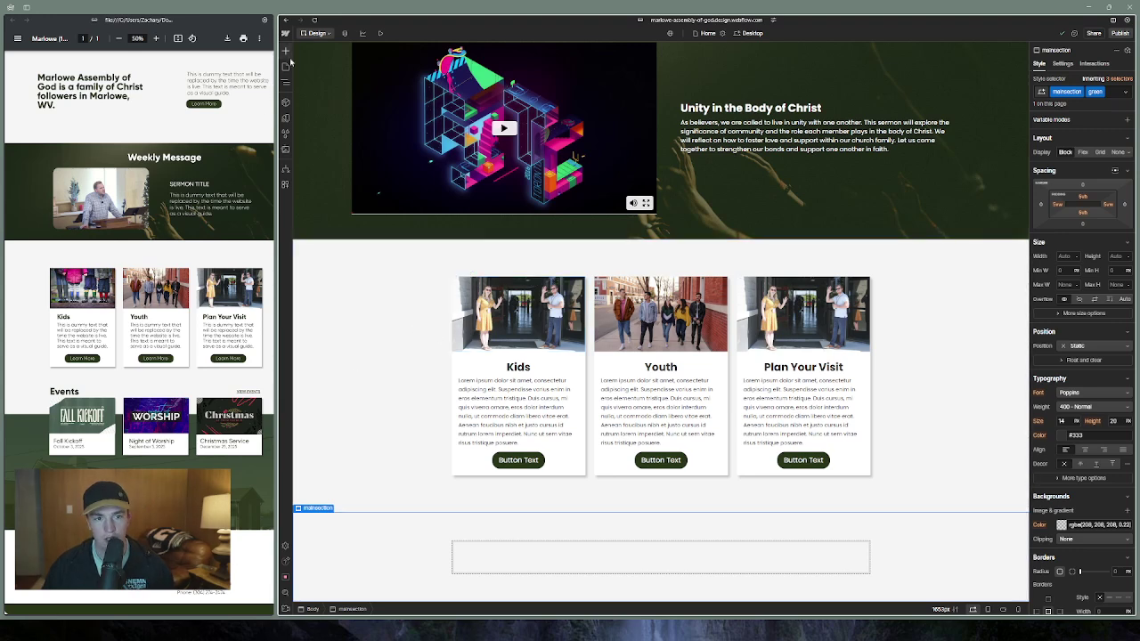
scroll(347, 323, up, 5)
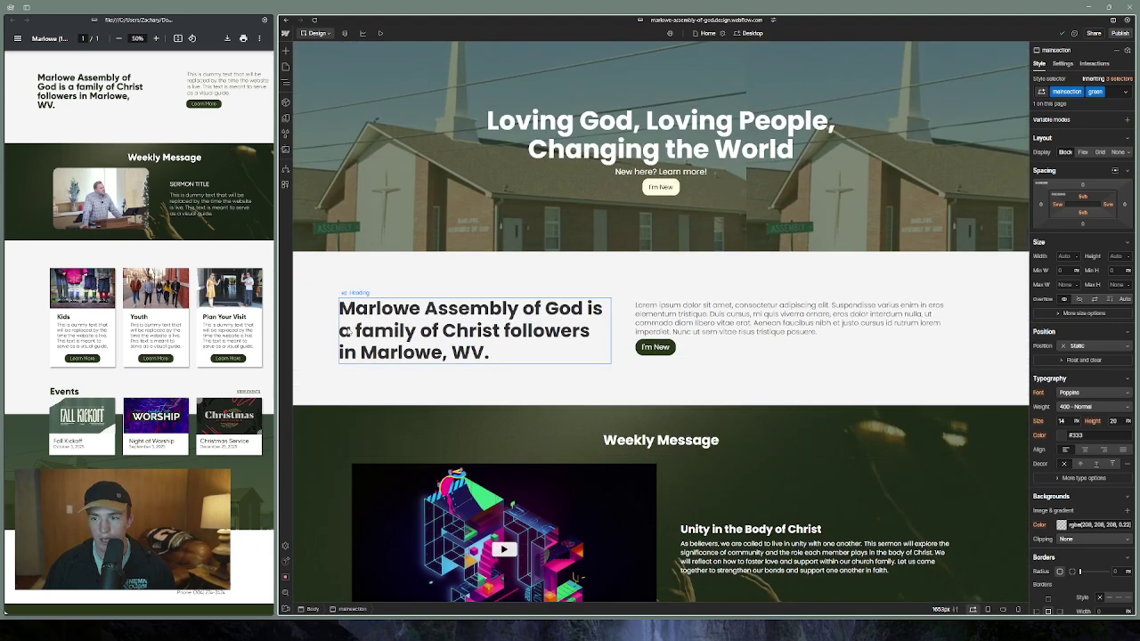
scroll(344, 330, down, 1)
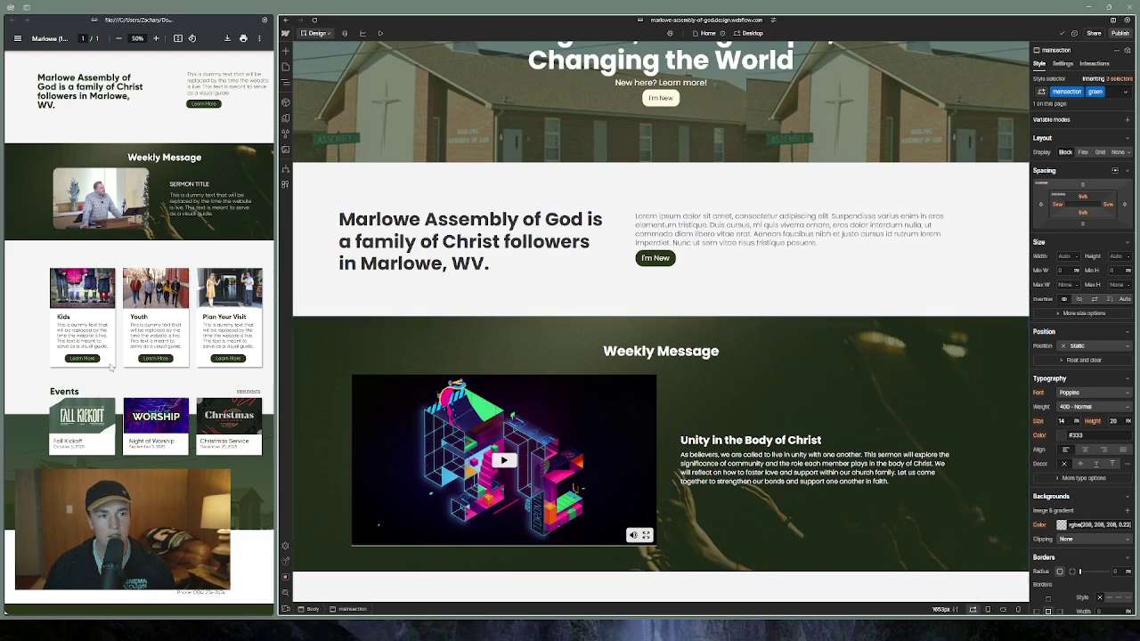
scroll(145, 328, up, 2)
scroll(145, 327, down, 3)
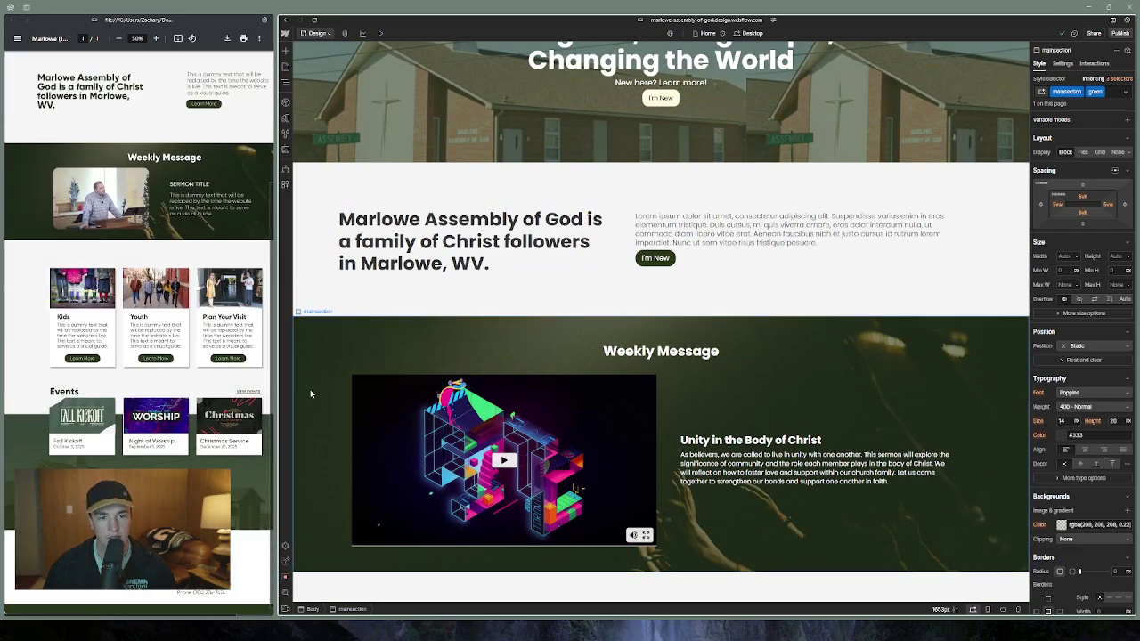
Add unnamed.png as the background image of the green section below the cards, sized to Cover and positioned at the centre
scroll(311, 393, down, 2)
scroll(329, 428, down, 3)
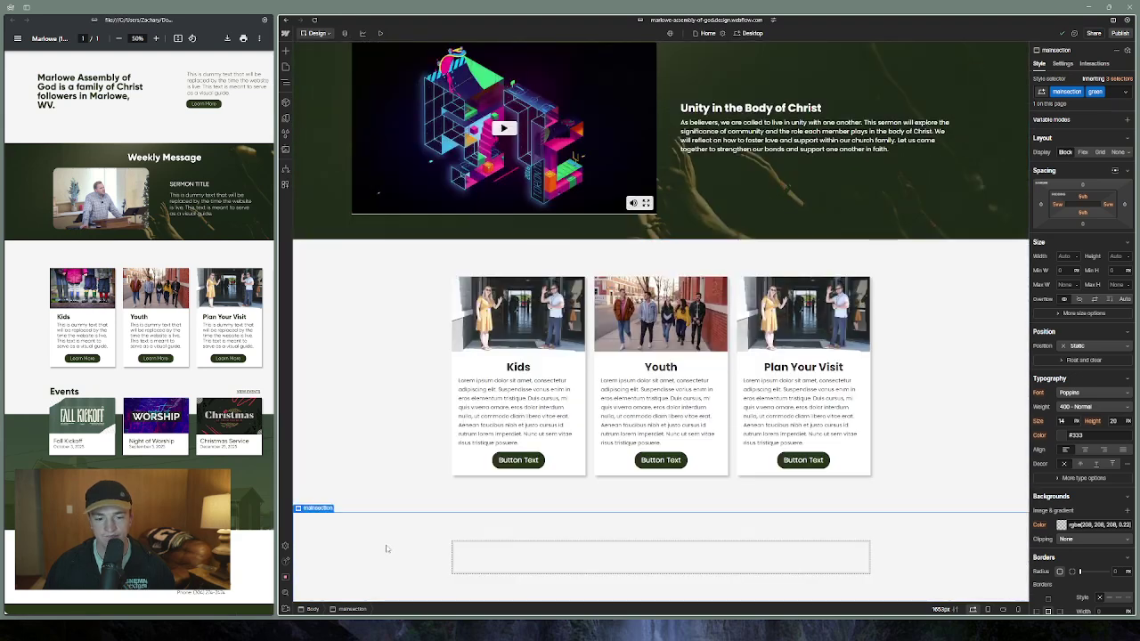
scroll(1051, 534, down, 1)
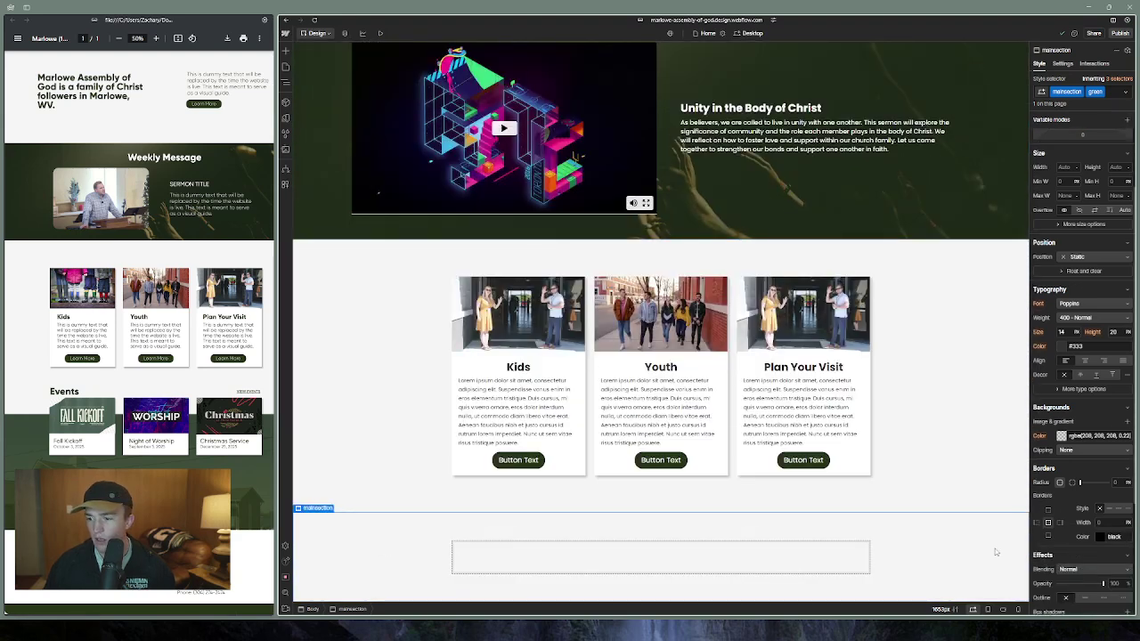
click(1127, 423)
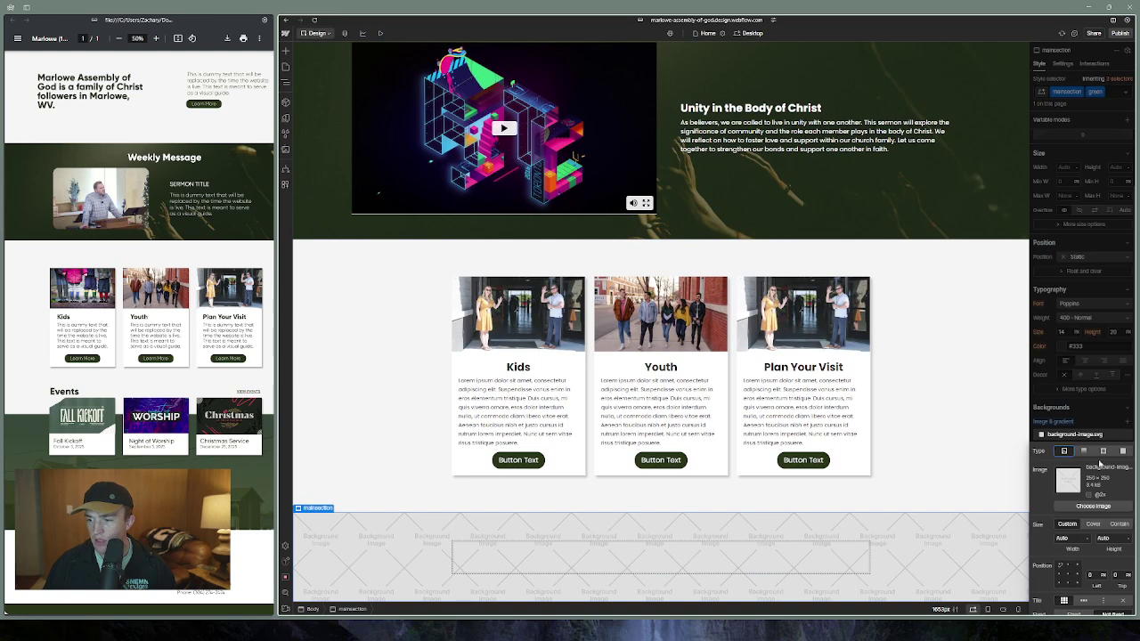
click(1093, 506)
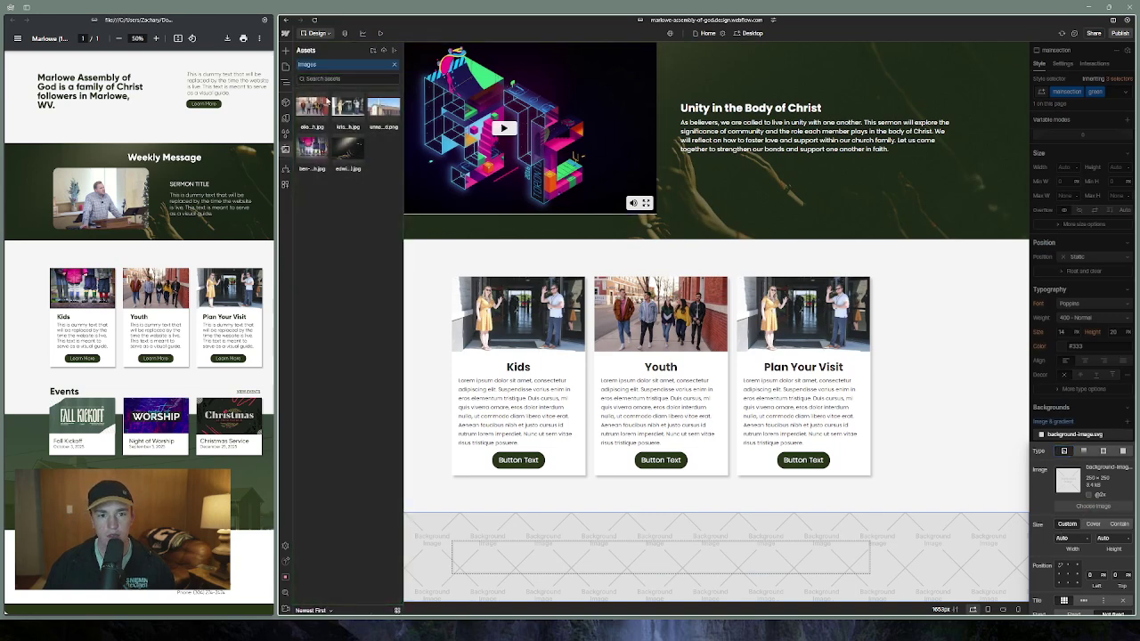
click(324, 149)
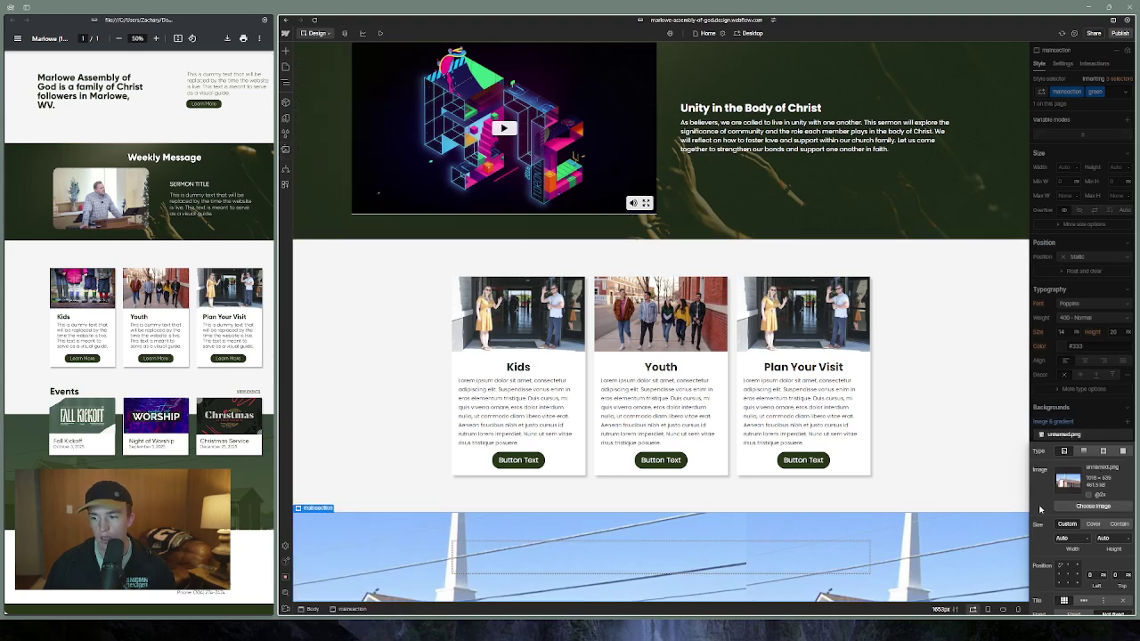
click(1093, 524)
click(1067, 575)
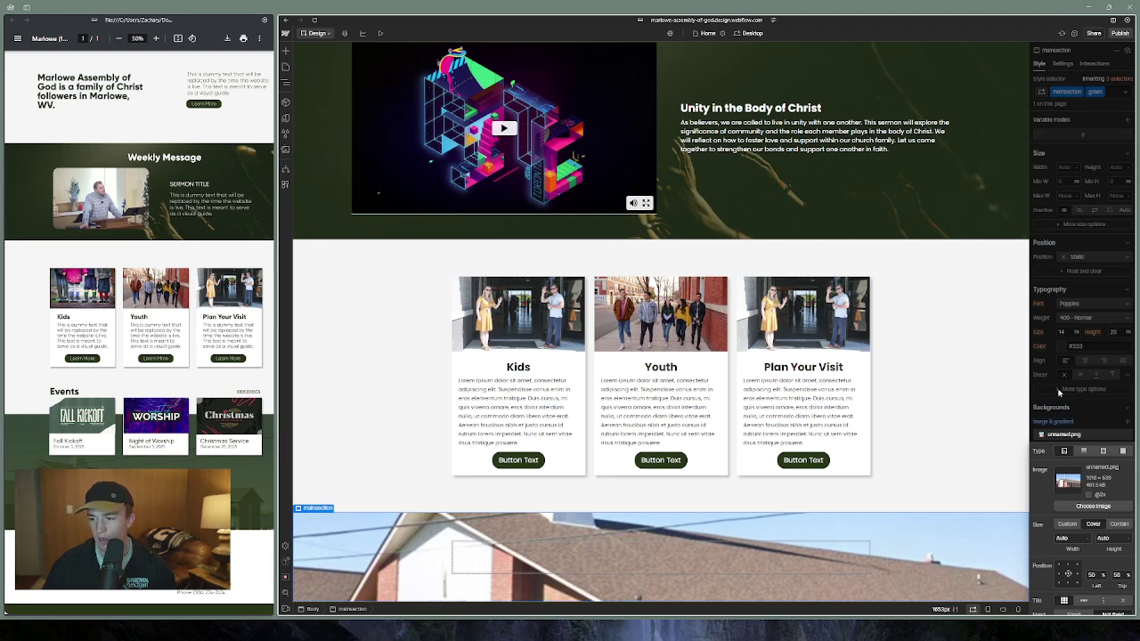
Add a solid colour overlay above the green section's background image using the LO Green variable
click(1127, 421)
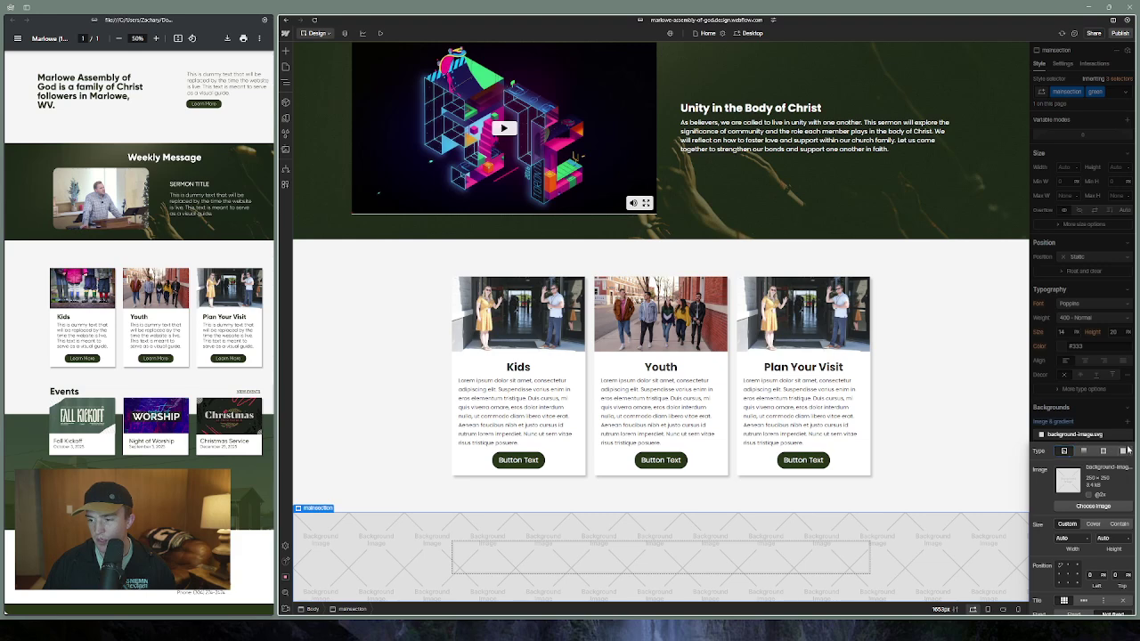
click(1124, 451)
click(1057, 469)
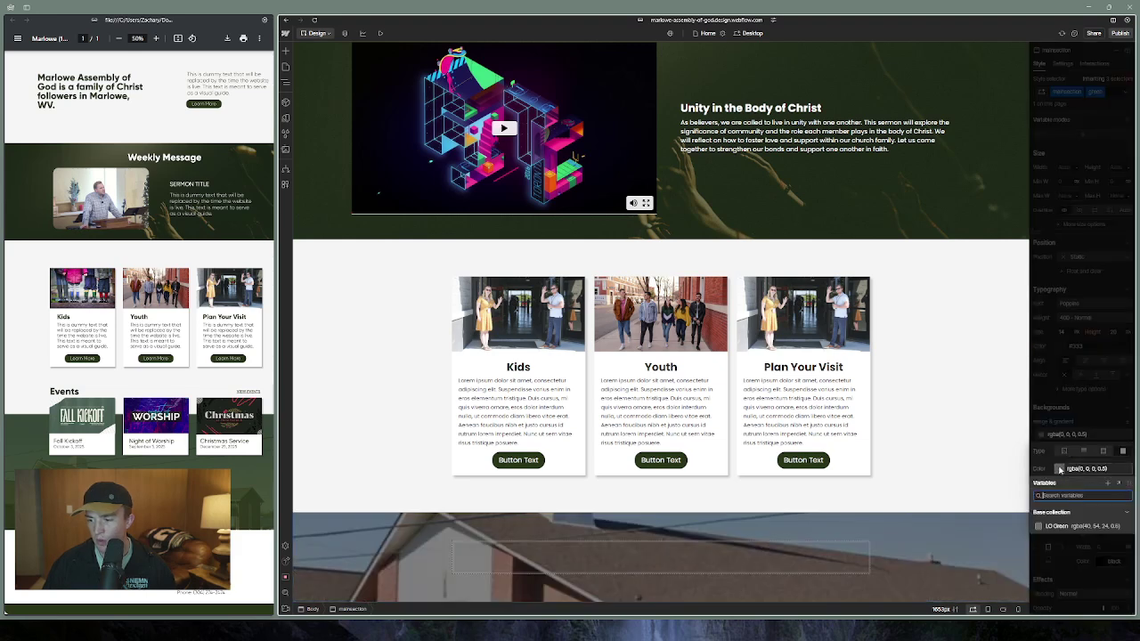
click(1058, 525)
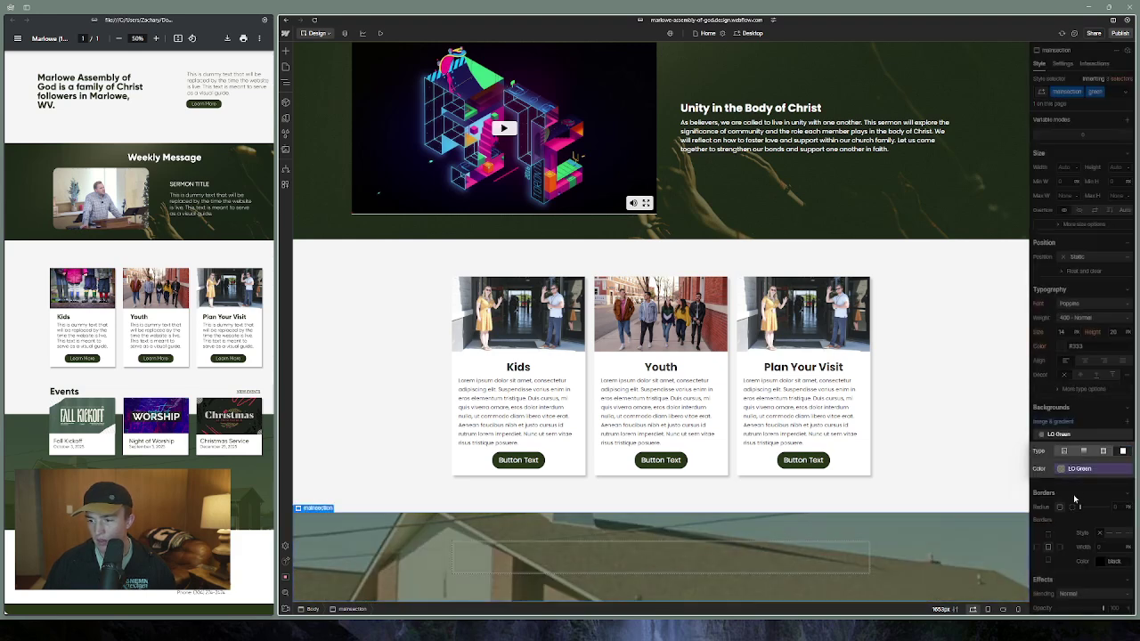
click(1125, 469)
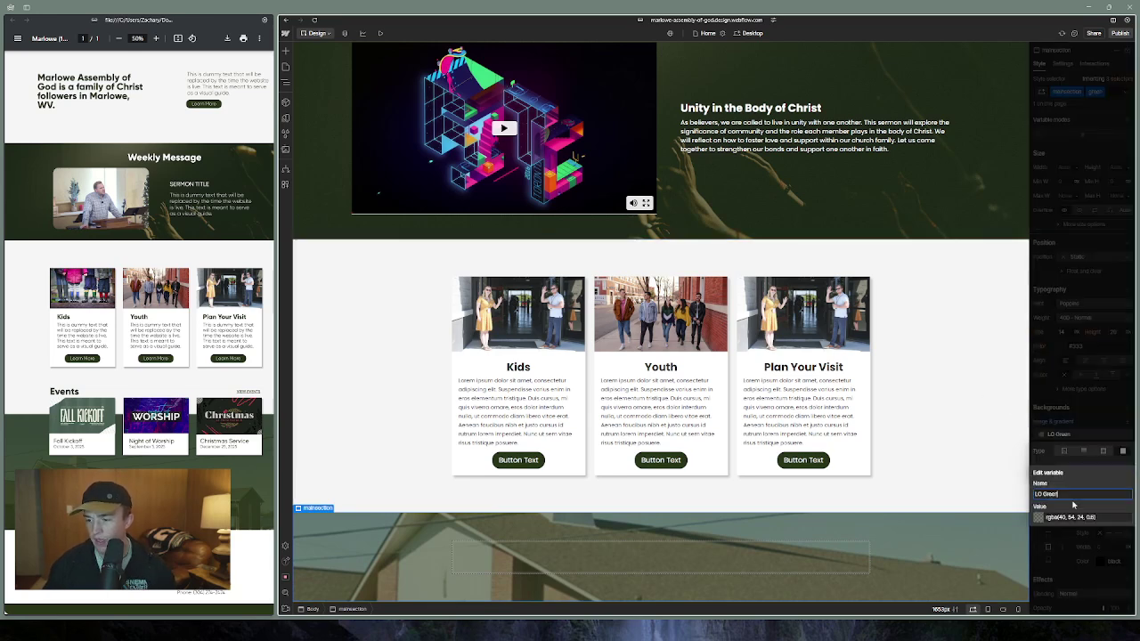
click(1070, 448)
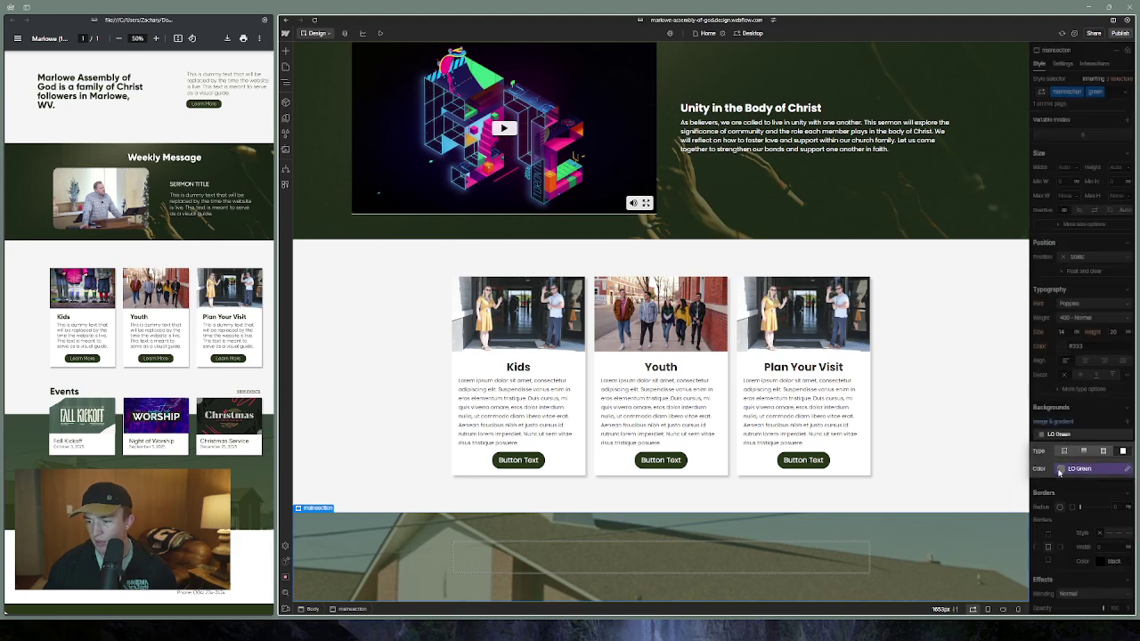
Create a colour variable named "Darker LO Green" in the Base collection and apply it to the green section's overlay
click(1058, 469)
click(1107, 483)
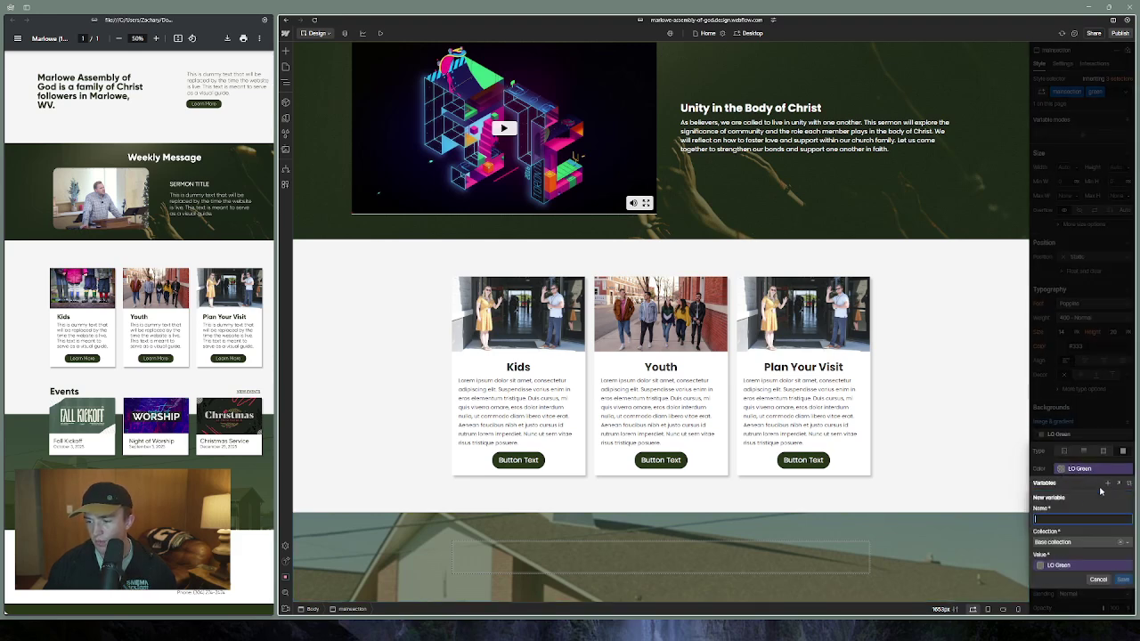
text(Da)
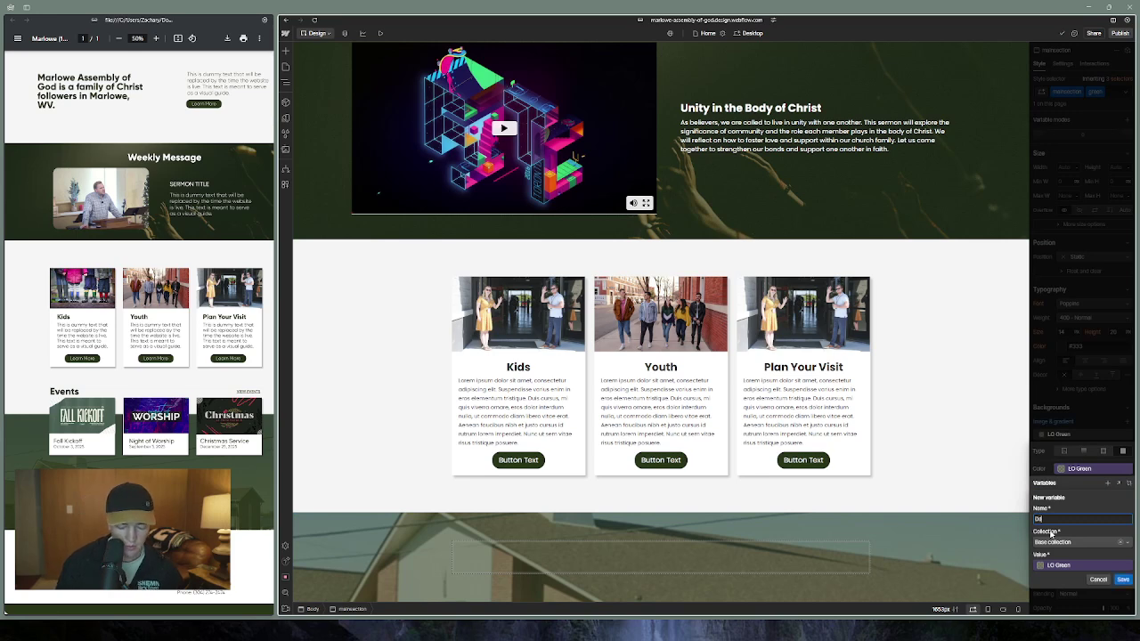
text(rker LO Green)
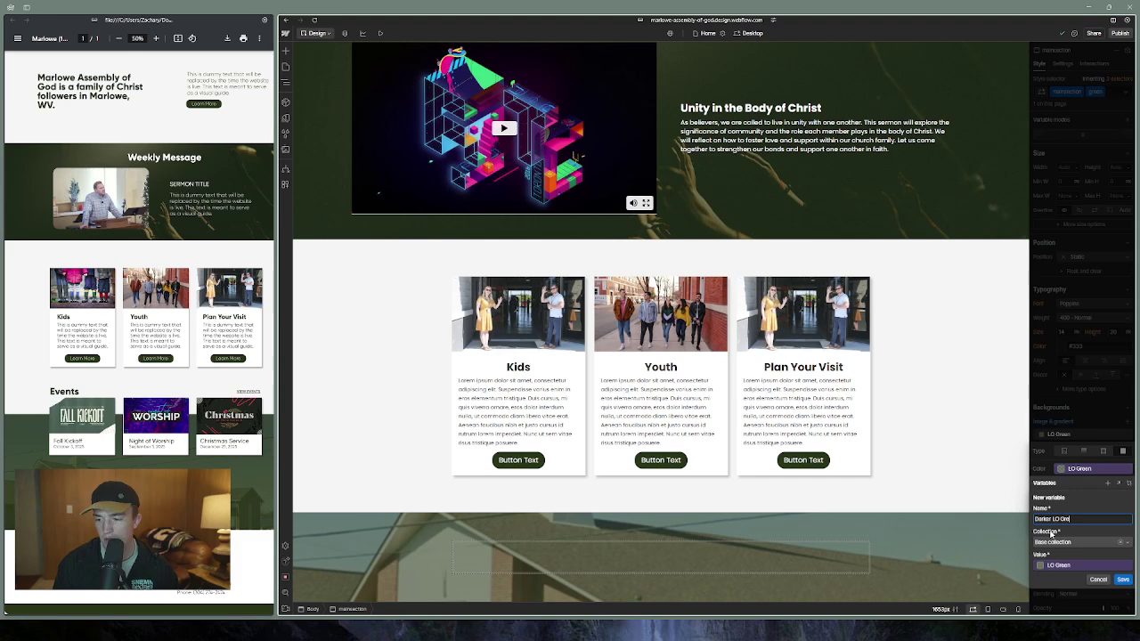
key(Return)
click(1060, 472)
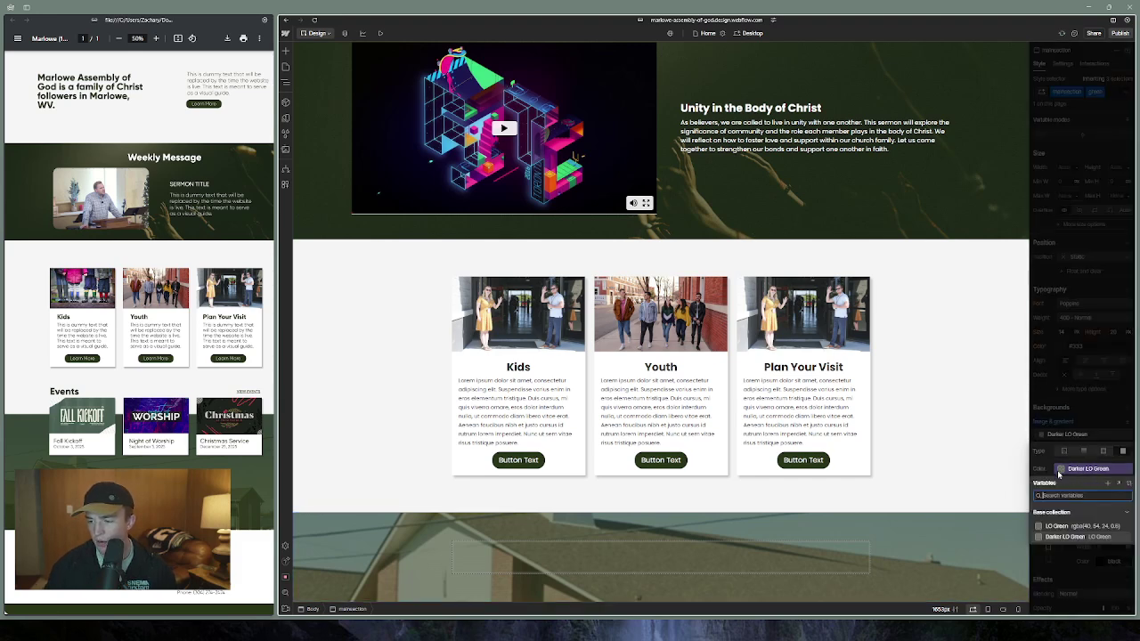
click(1072, 535)
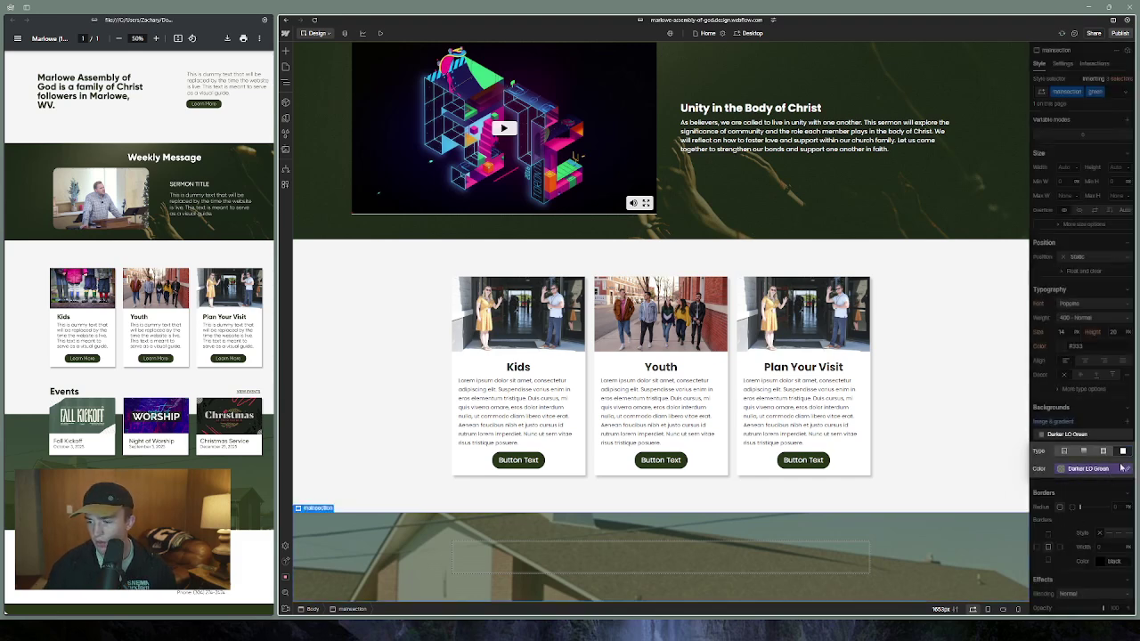
click(1121, 469)
click(1055, 517)
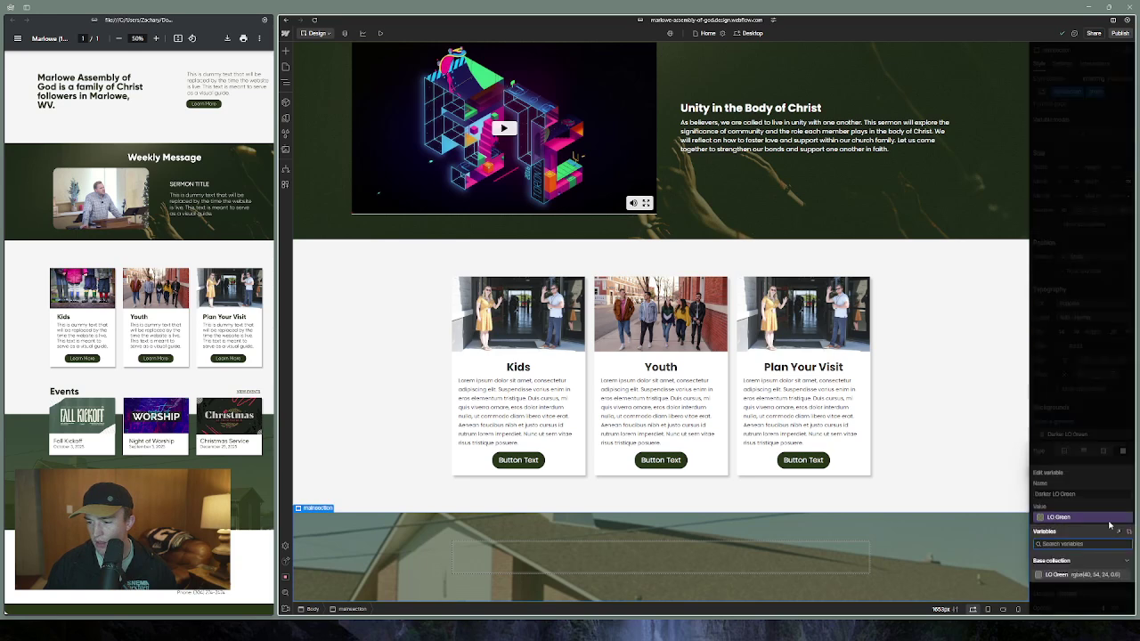
click(1099, 503)
click(1128, 519)
click(1120, 494)
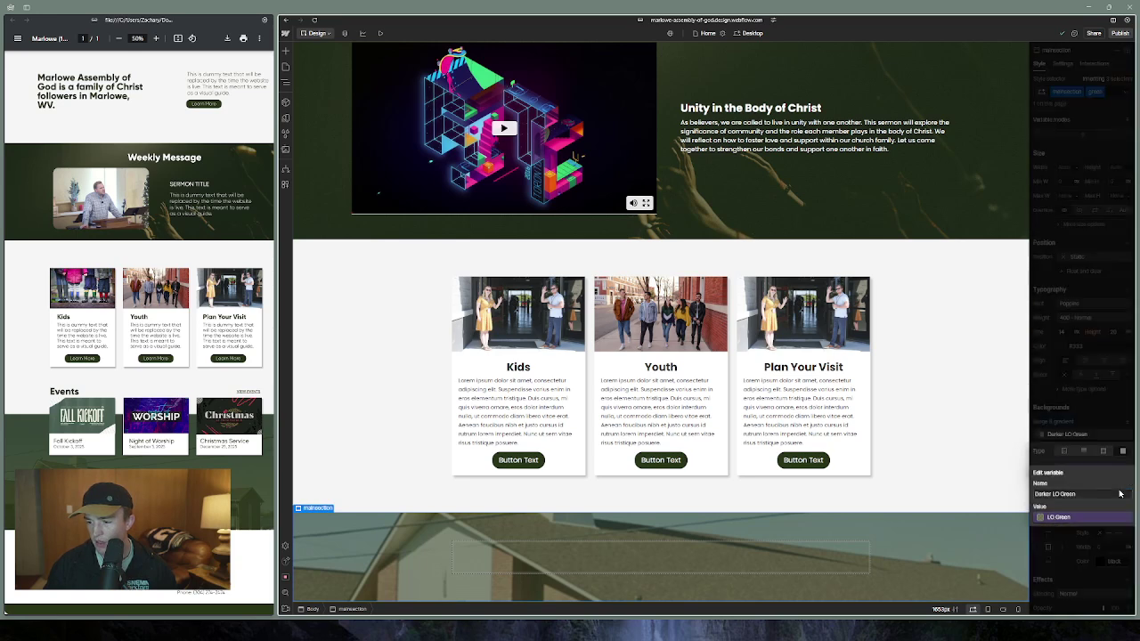
click(1124, 471)
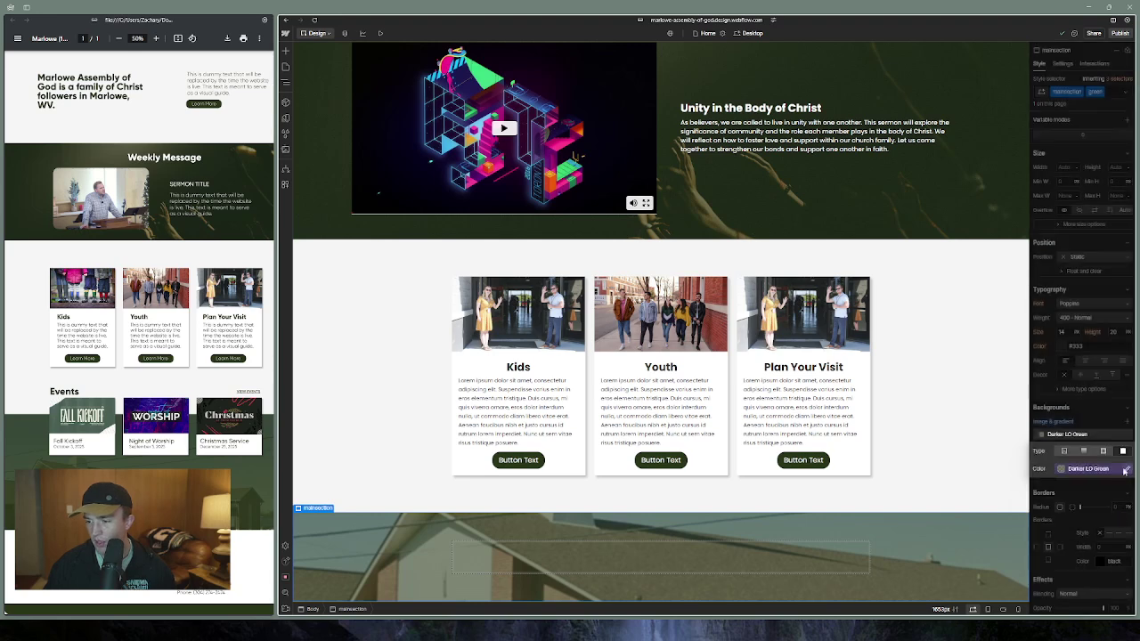
click(1059, 469)
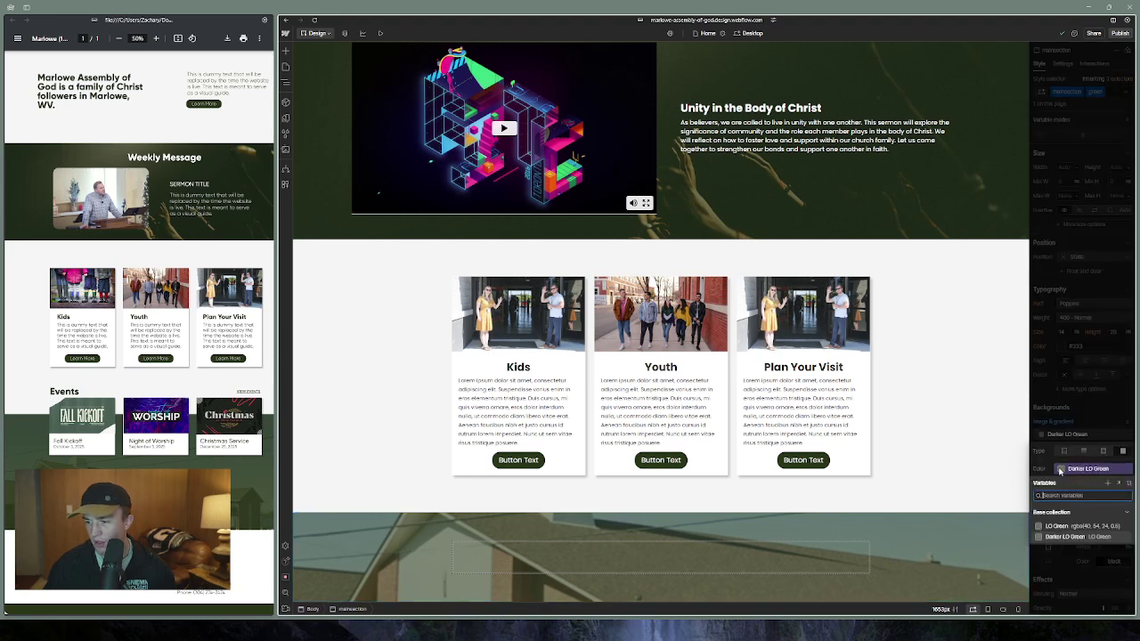
click(1043, 539)
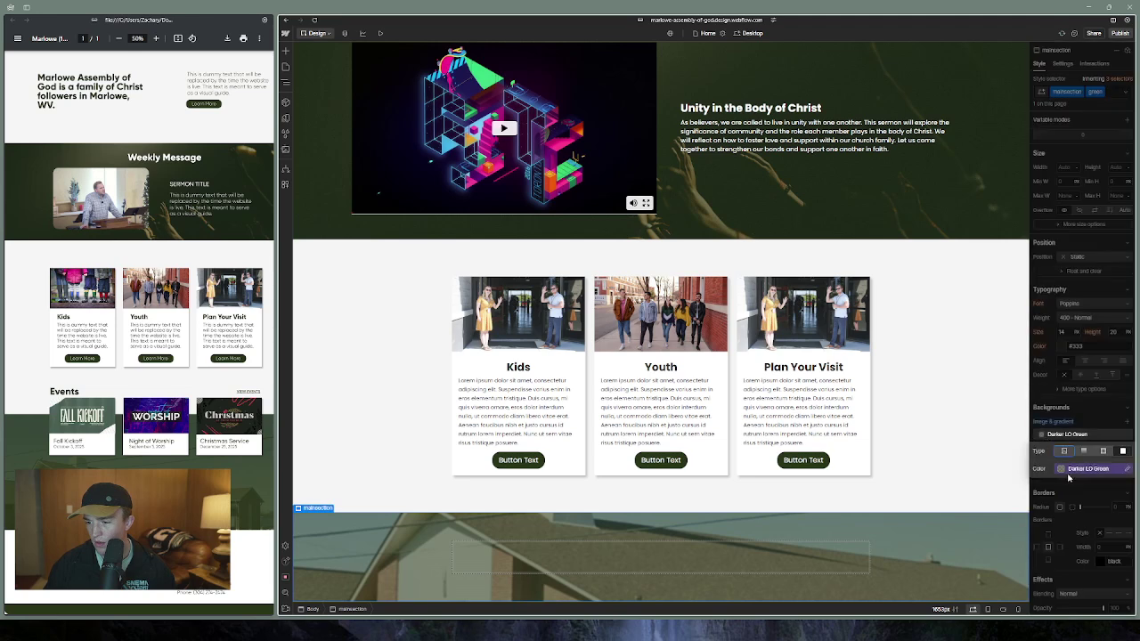
click(1128, 470)
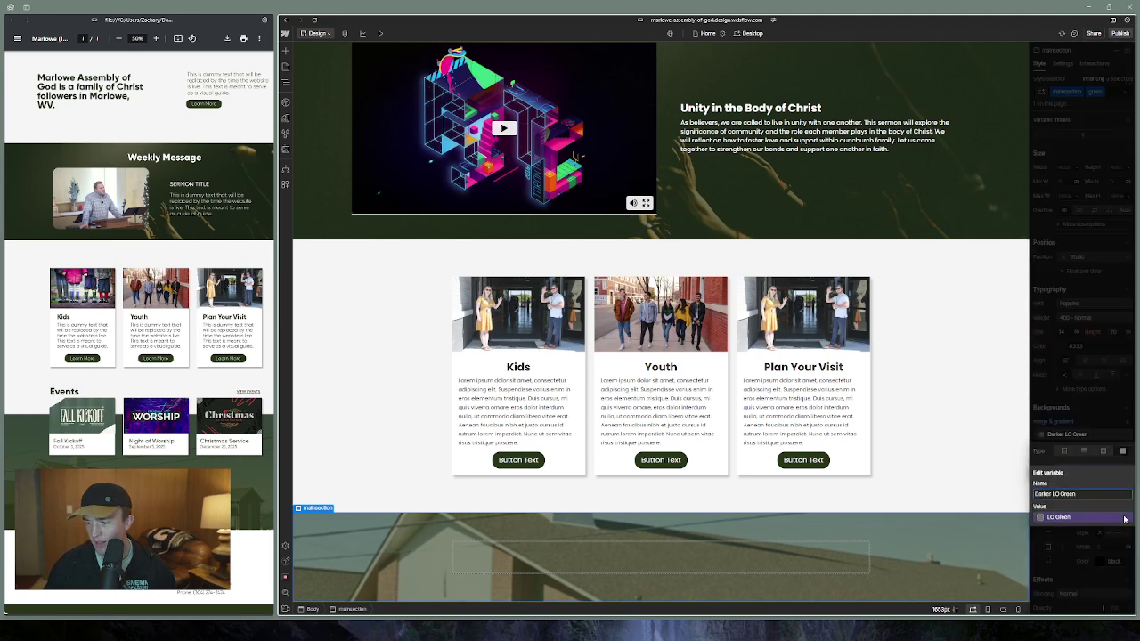
click(1093, 440)
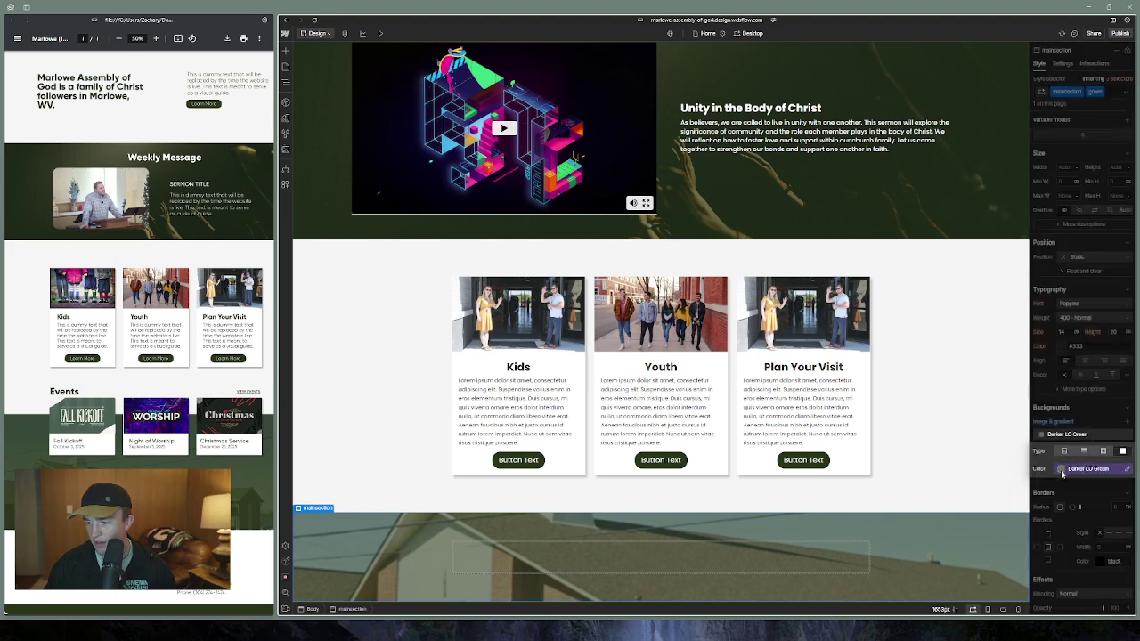
click(1069, 426)
click(1048, 435)
Open the Base collection of the site's variables
click(285, 132)
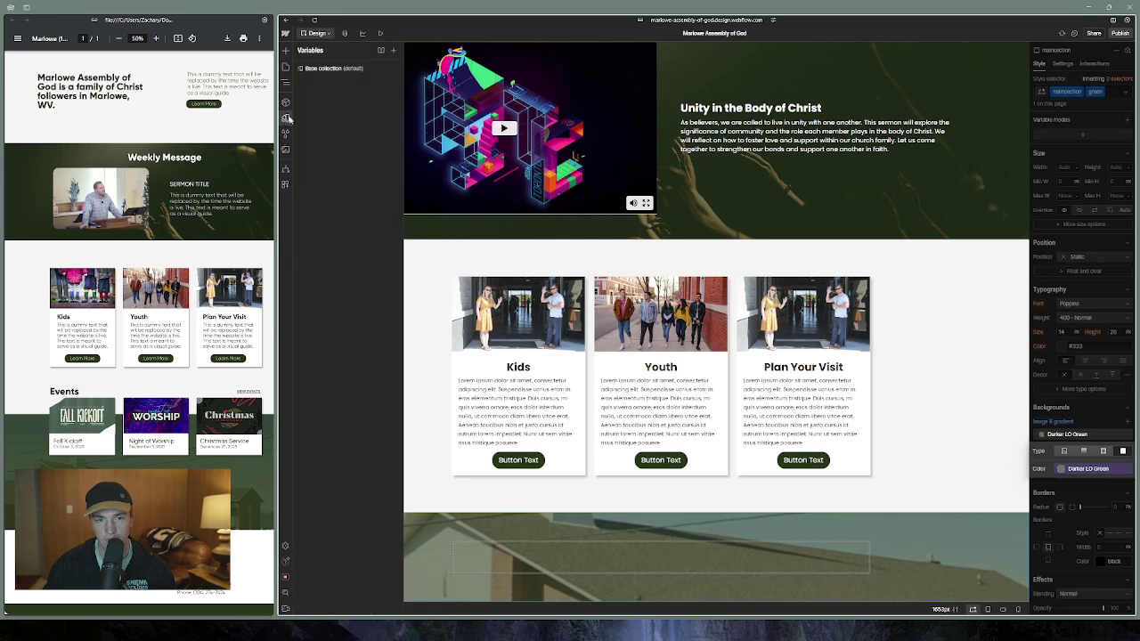
click(285, 118)
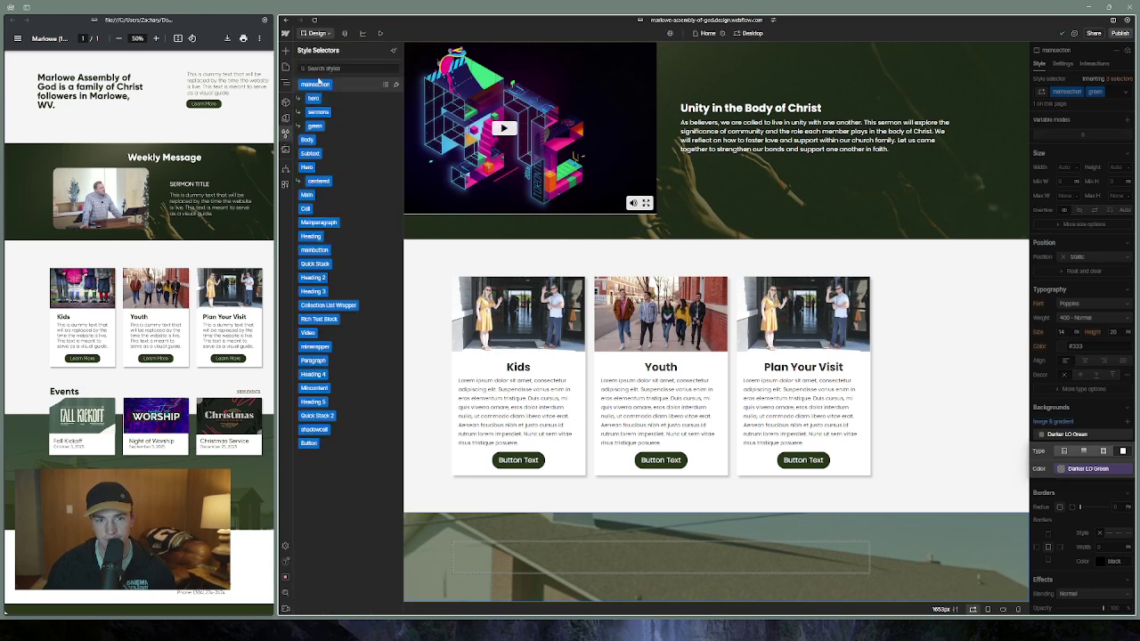
click(289, 118)
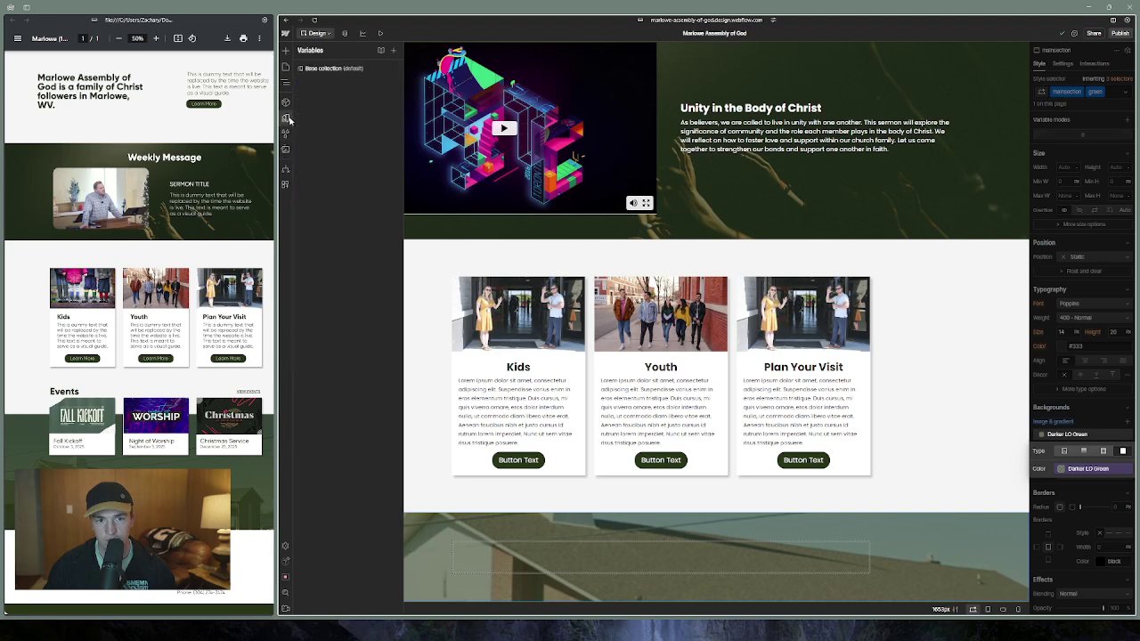
click(322, 67)
click(513, 96)
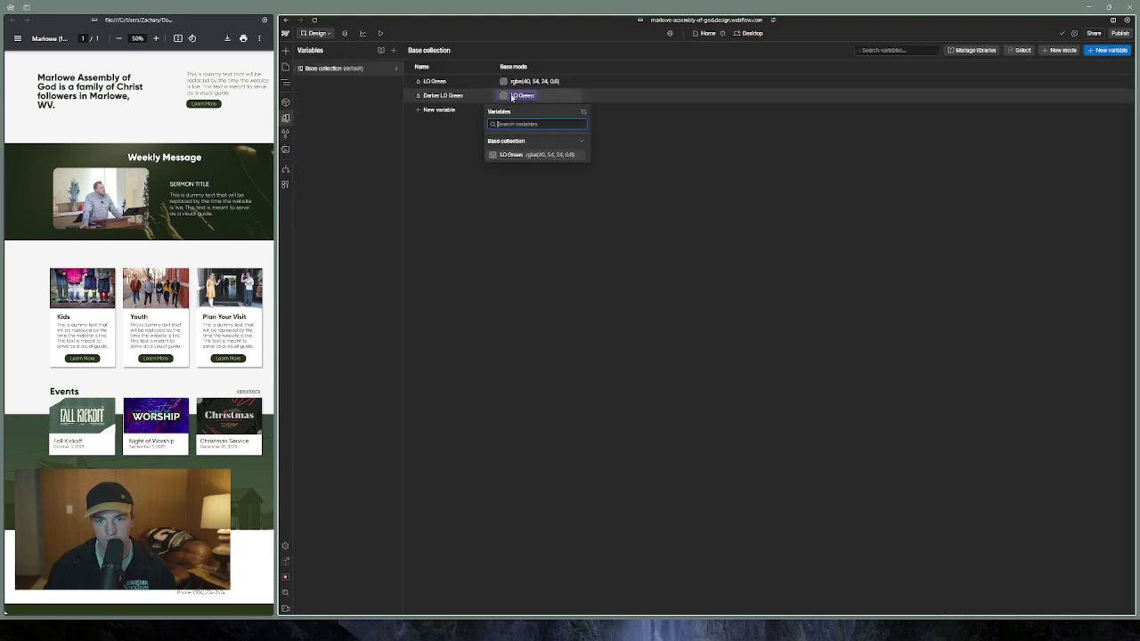
click(497, 155)
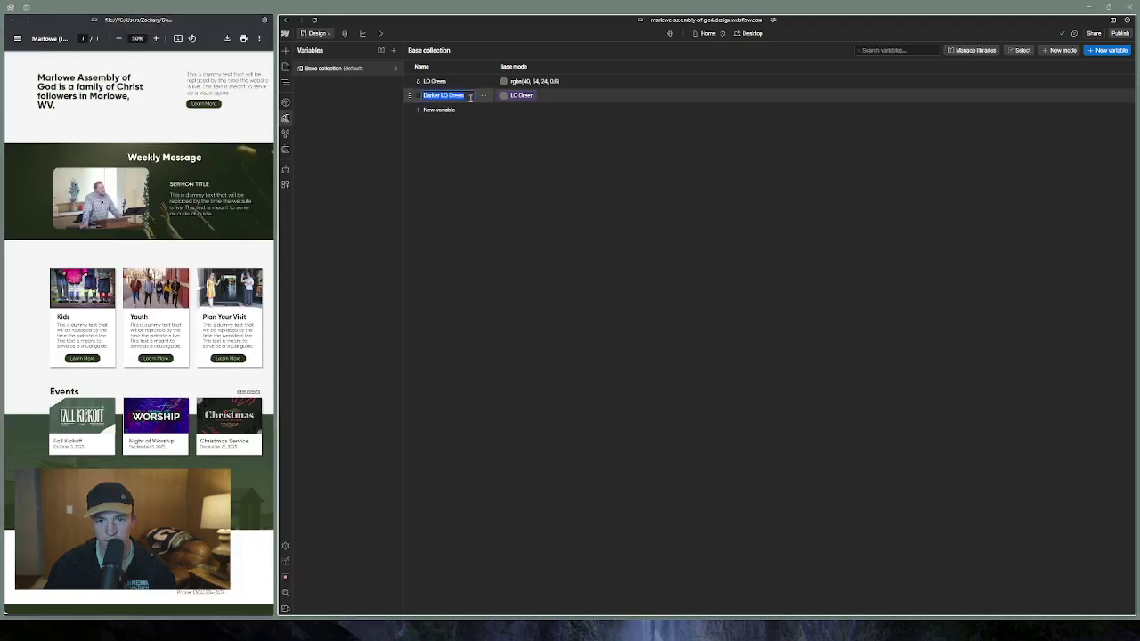
click(484, 96)
click(503, 130)
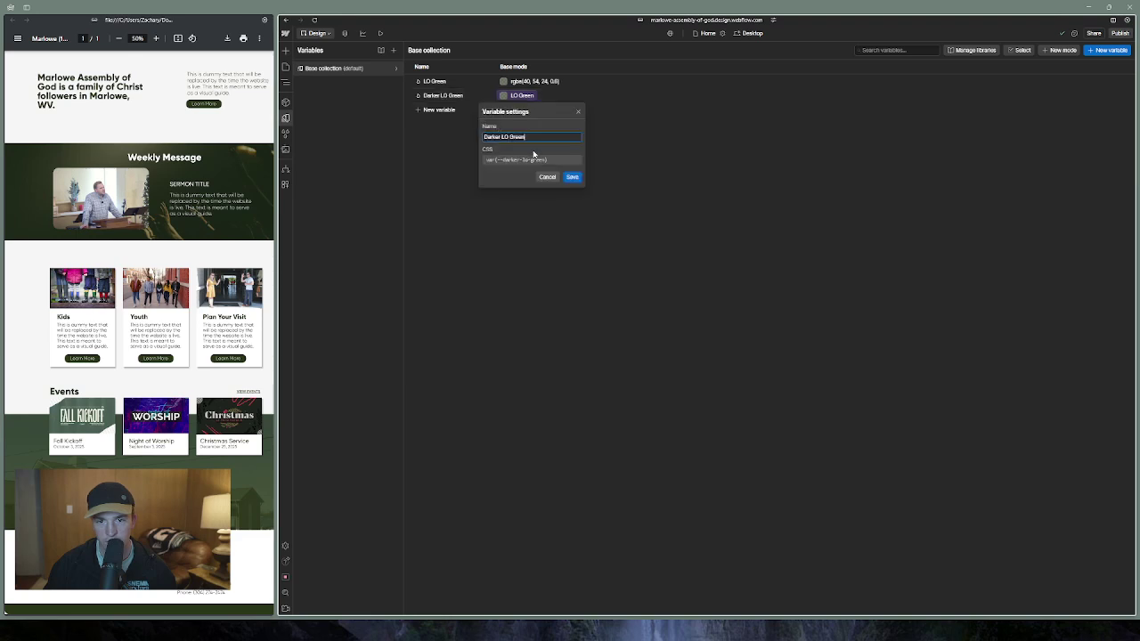
click(532, 158)
click(546, 176)
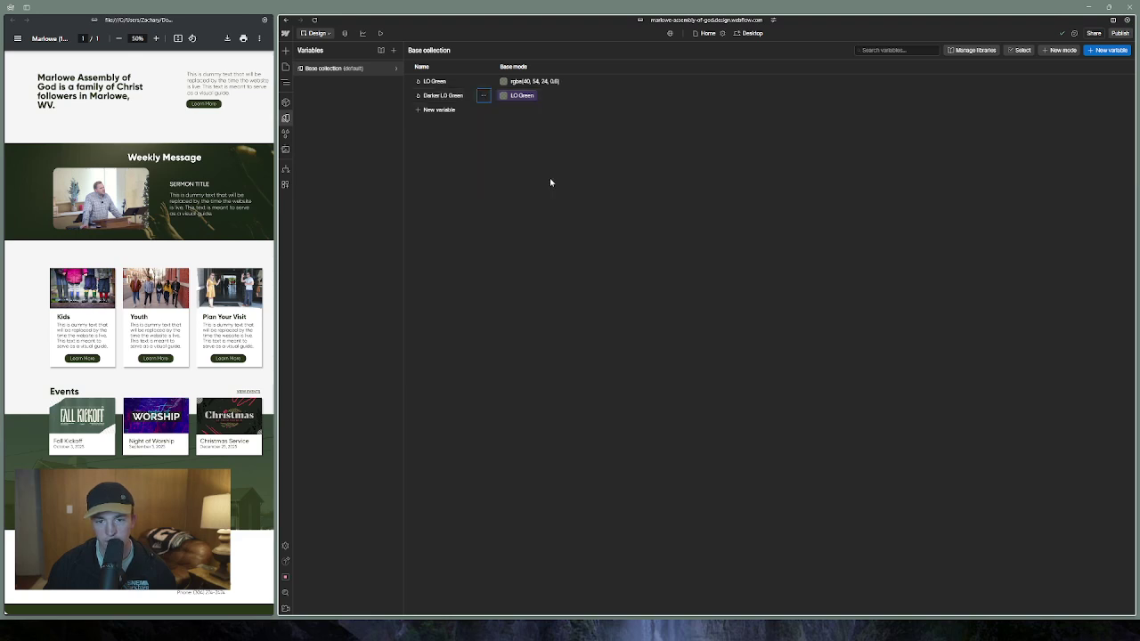
Unlink Darker LO Green from the LO Green variable and set its colour to rgba(40, 54, 24, 0.77)
click(508, 97)
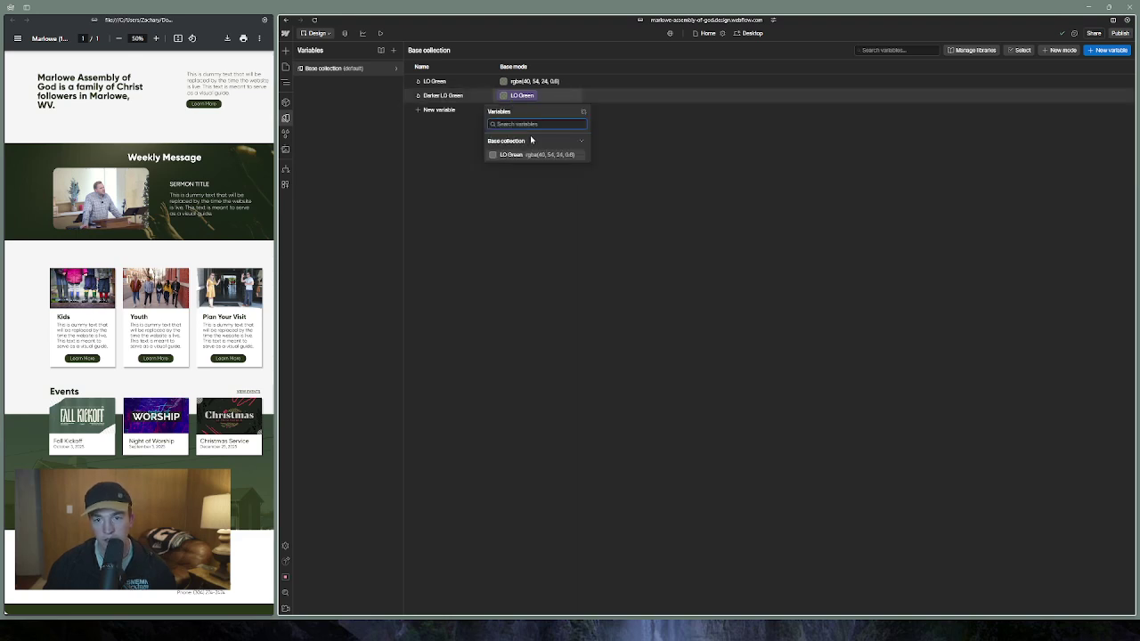
click(583, 112)
click(534, 95)
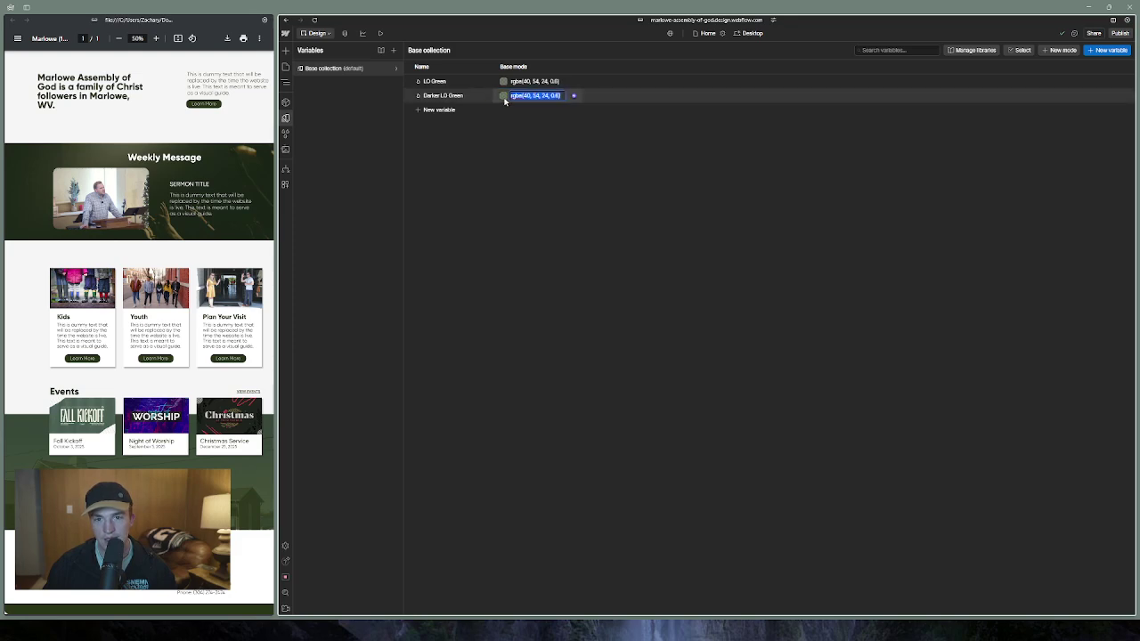
click(504, 97)
drag(520, 185, 534, 186)
click(864, 198)
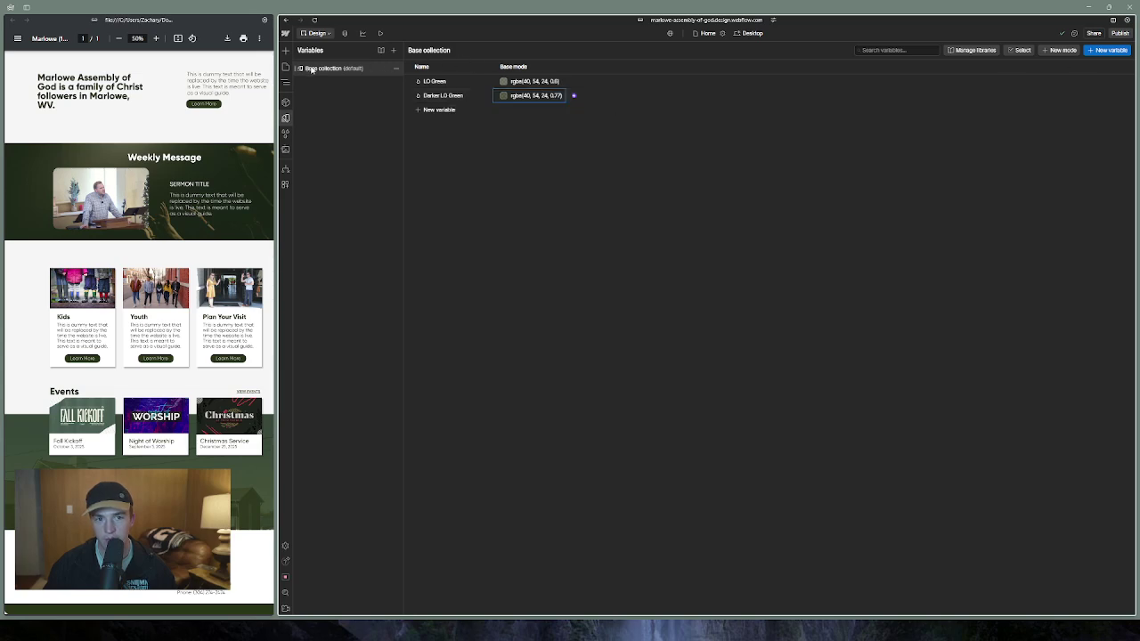
Return to the page design and reapply the Darker LO Green variable to the green section's overlay
click(289, 123)
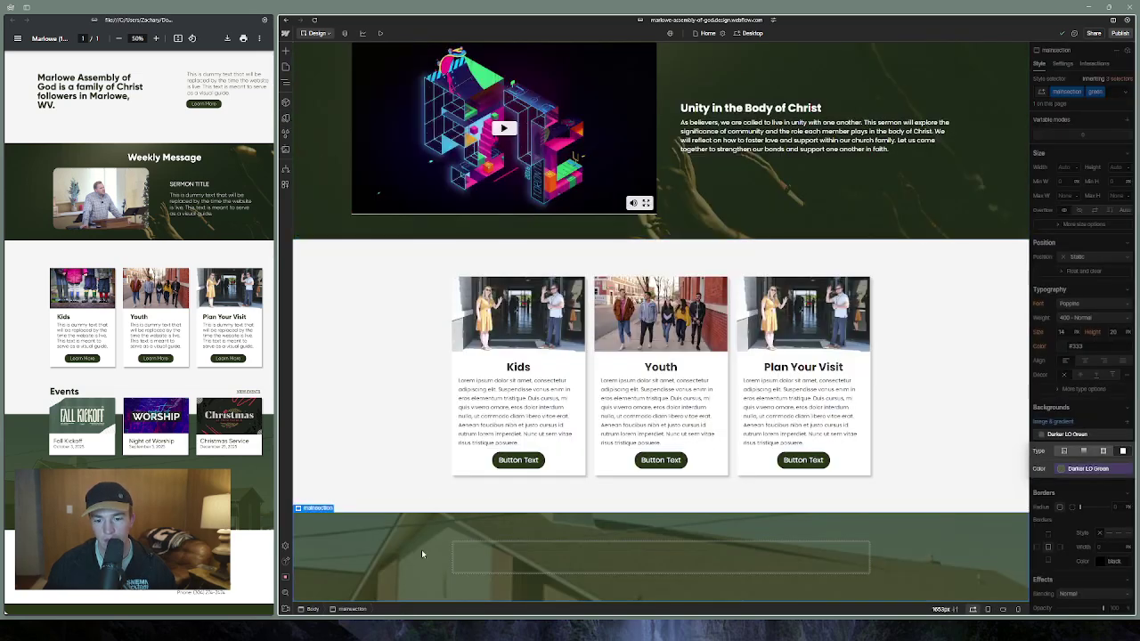
click(1075, 470)
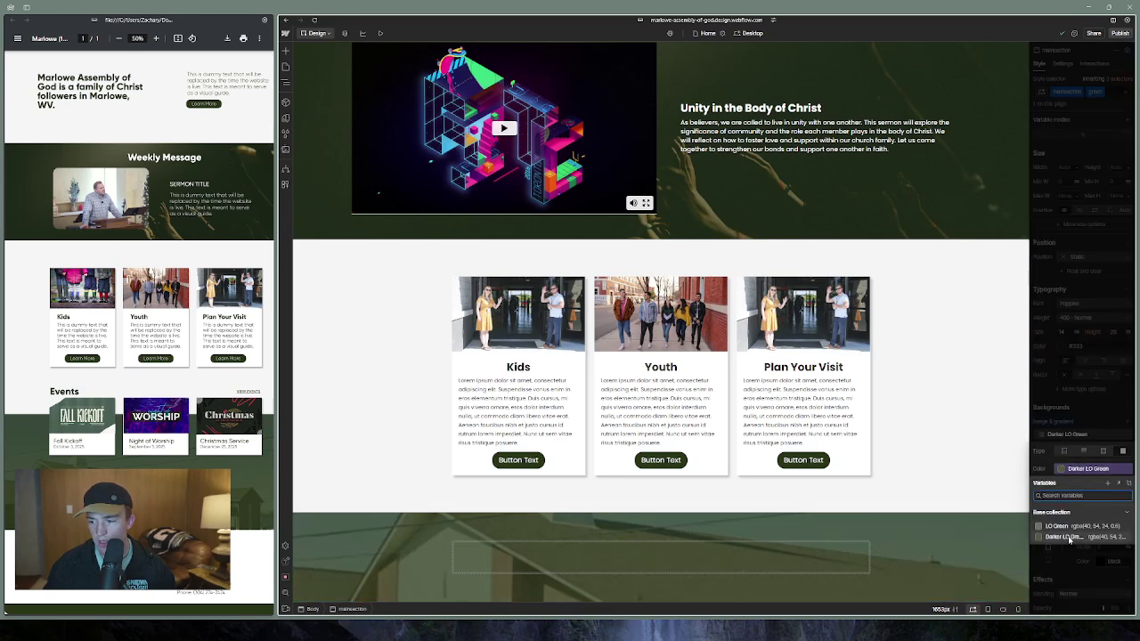
click(1076, 537)
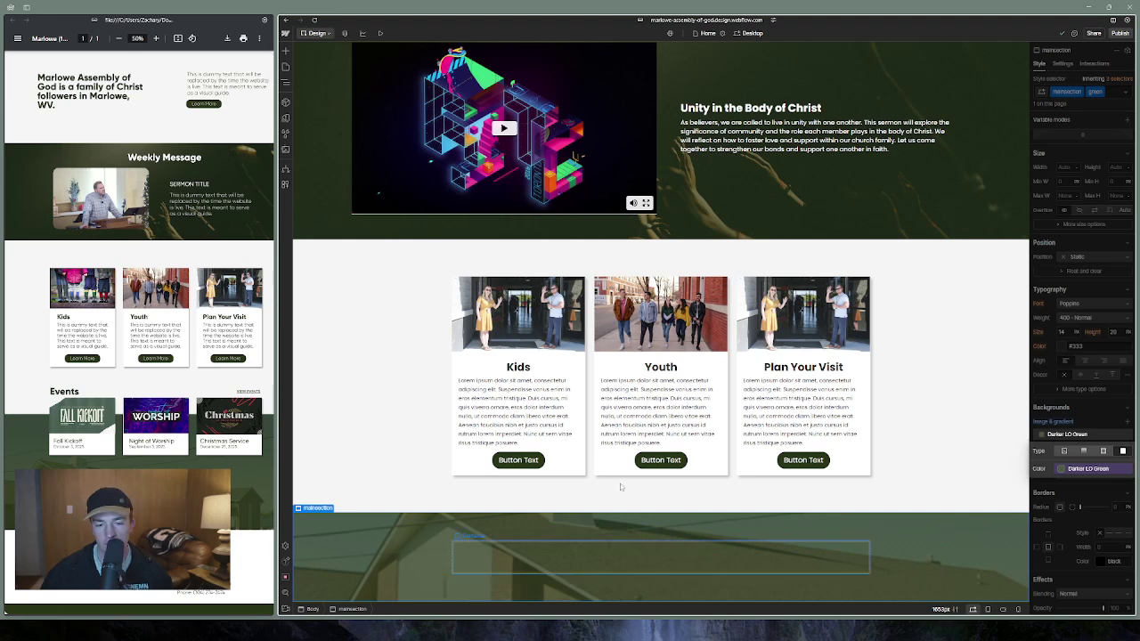
Set the green section's top and bottom padding to 10vh
key(super)
key(super)
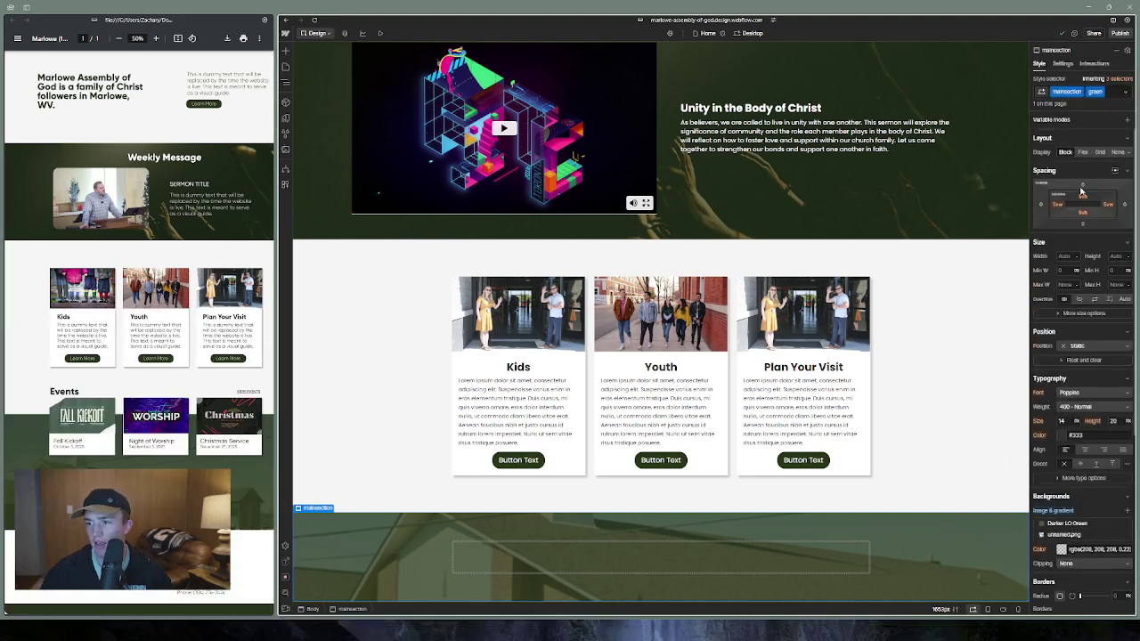
drag(1083, 197, 1087, 202)
scroll(712, 374, down, 1)
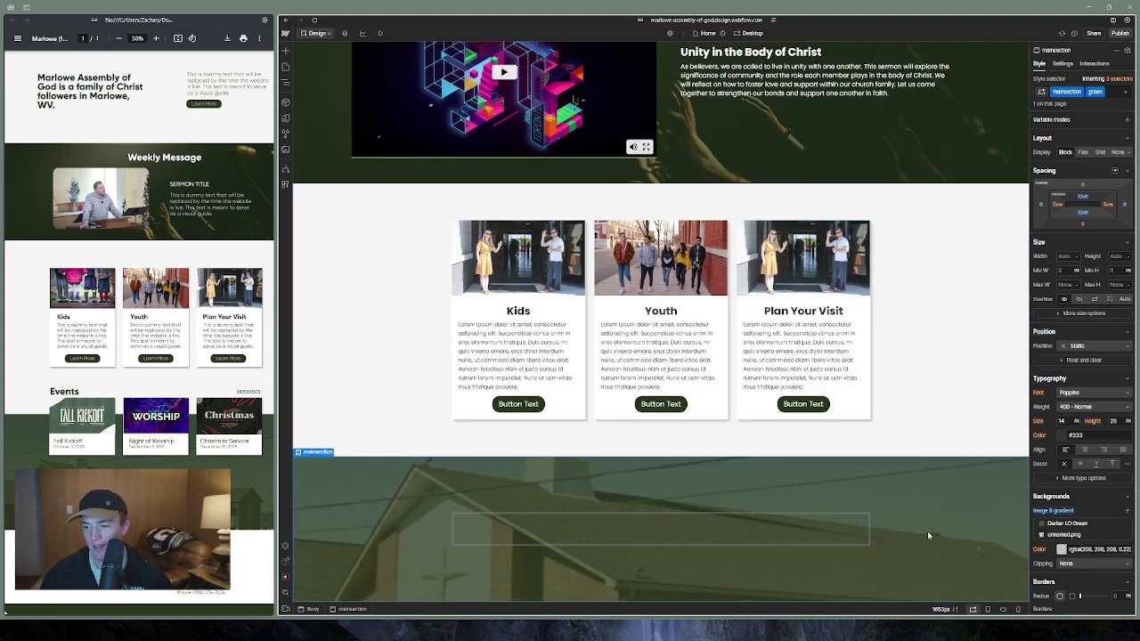
Try the Fixed setting on the green section's church background image and set it back to Not fixed
click(1055, 534)
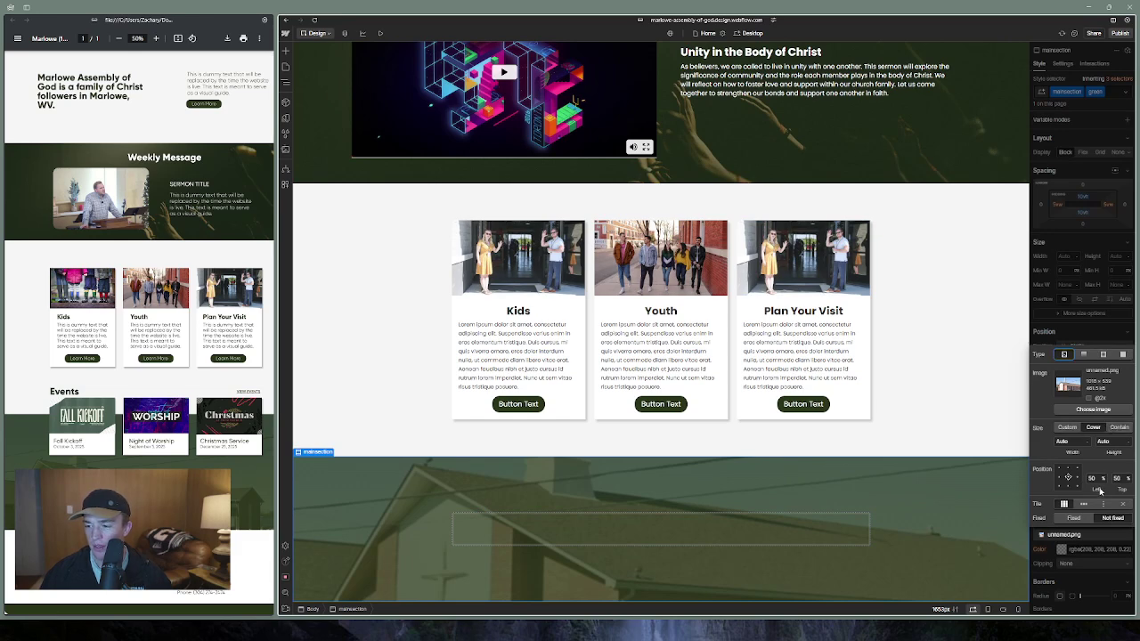
key(super)
key(super)
click(1067, 431)
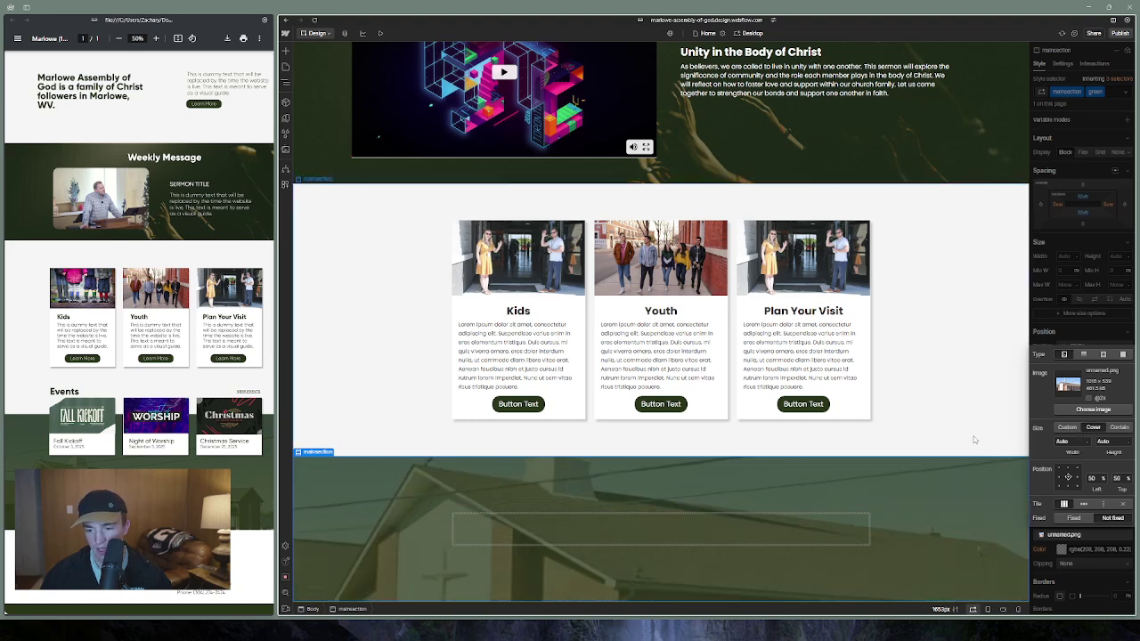
click(1075, 519)
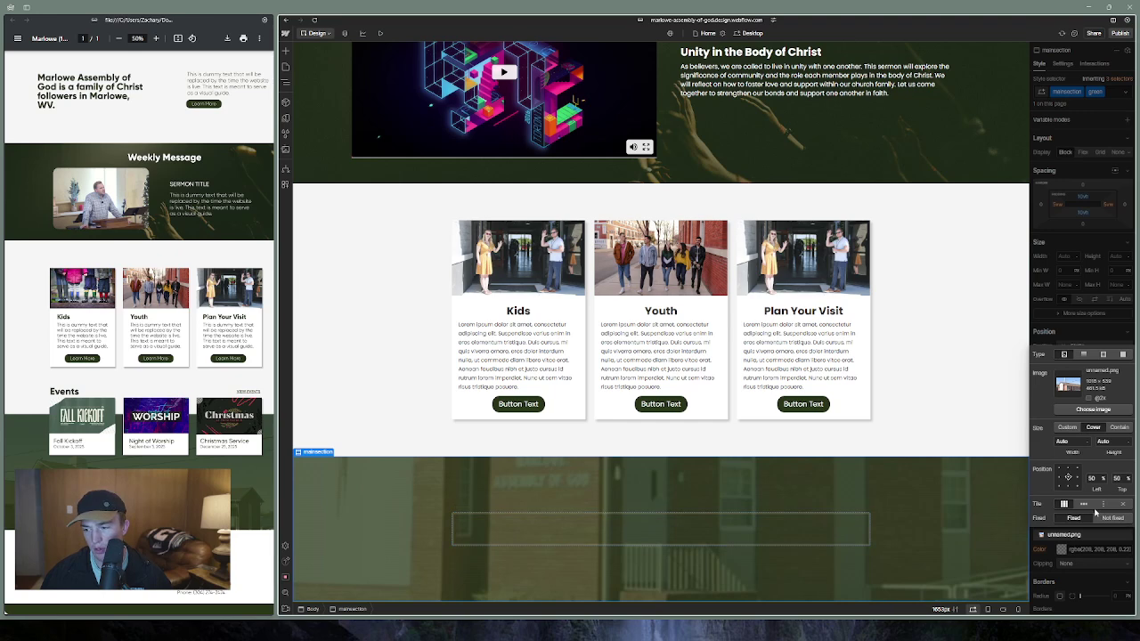
click(1097, 516)
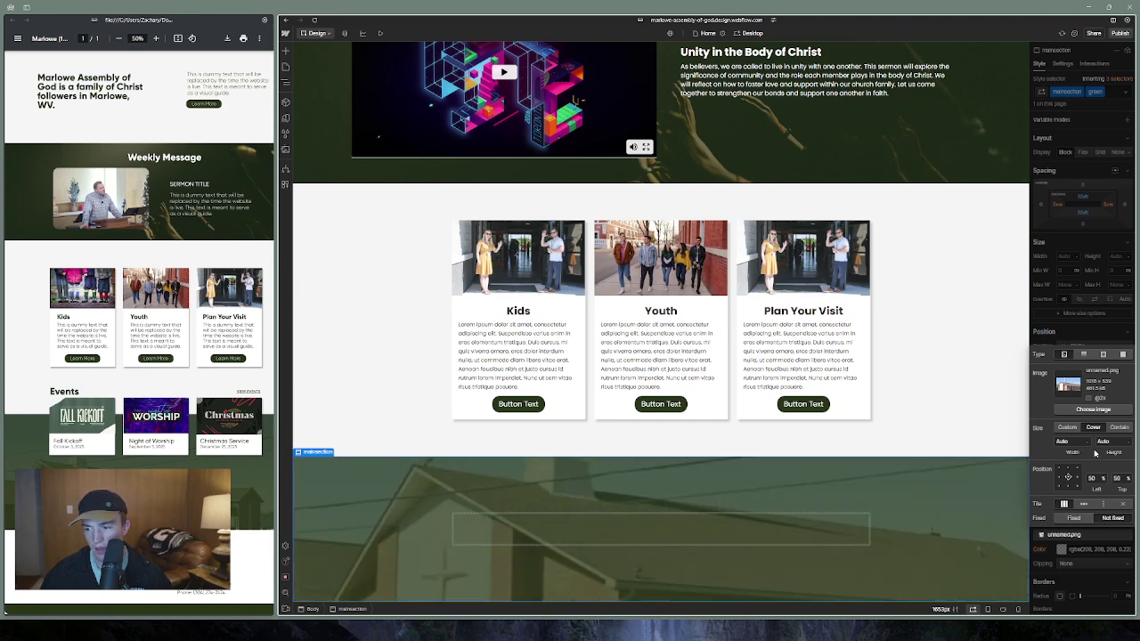
click(1003, 427)
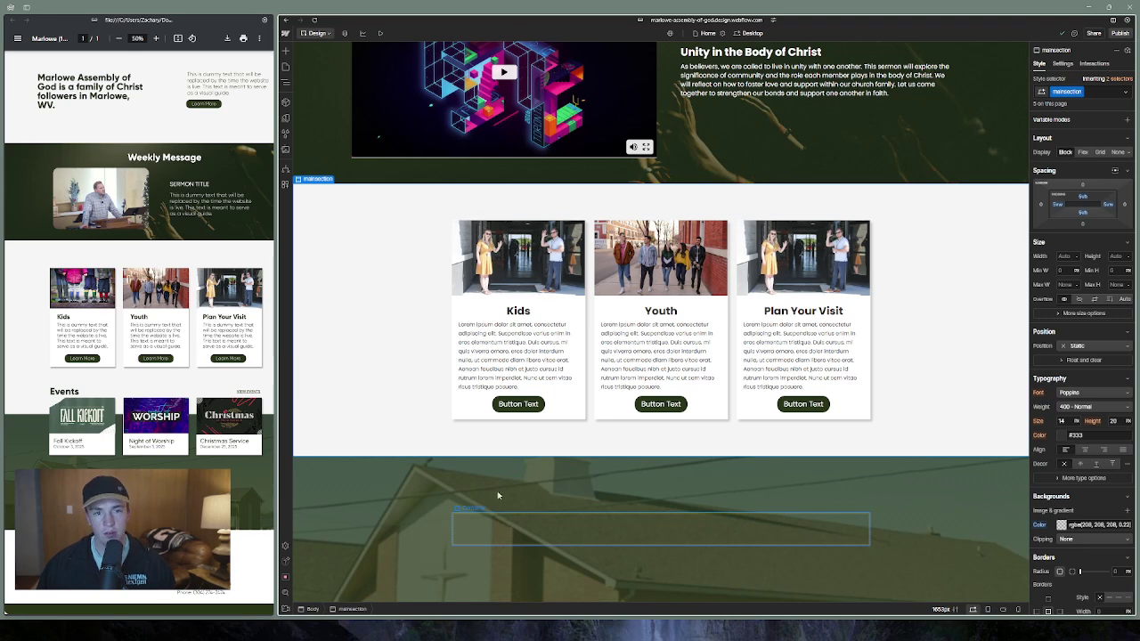
Start a new CMS collection named "Events"
click(345, 33)
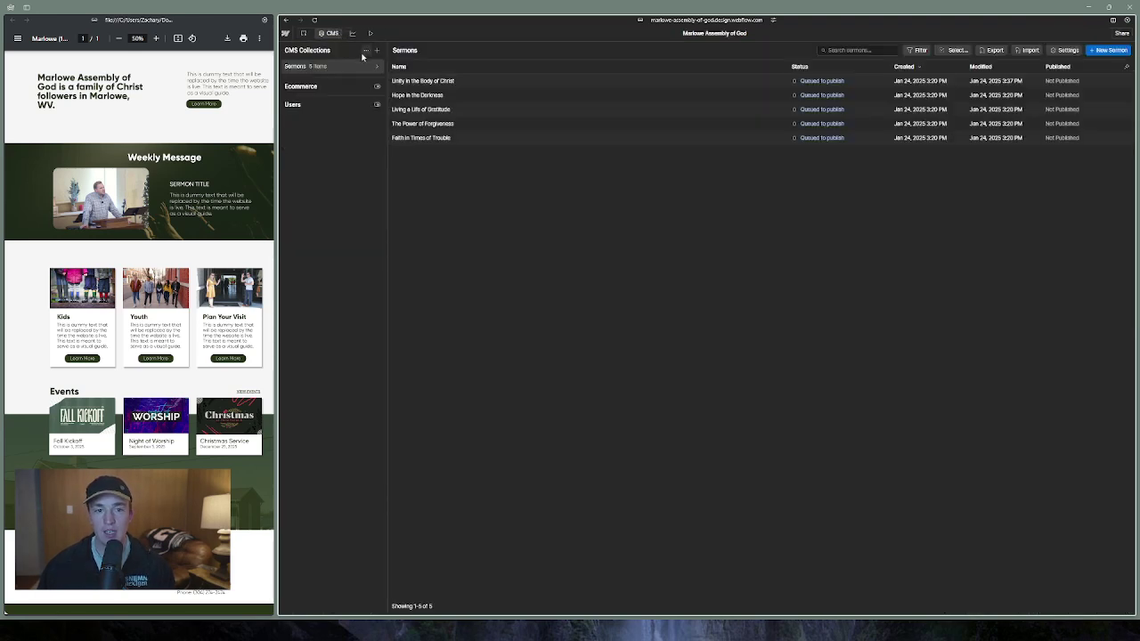
click(377, 50)
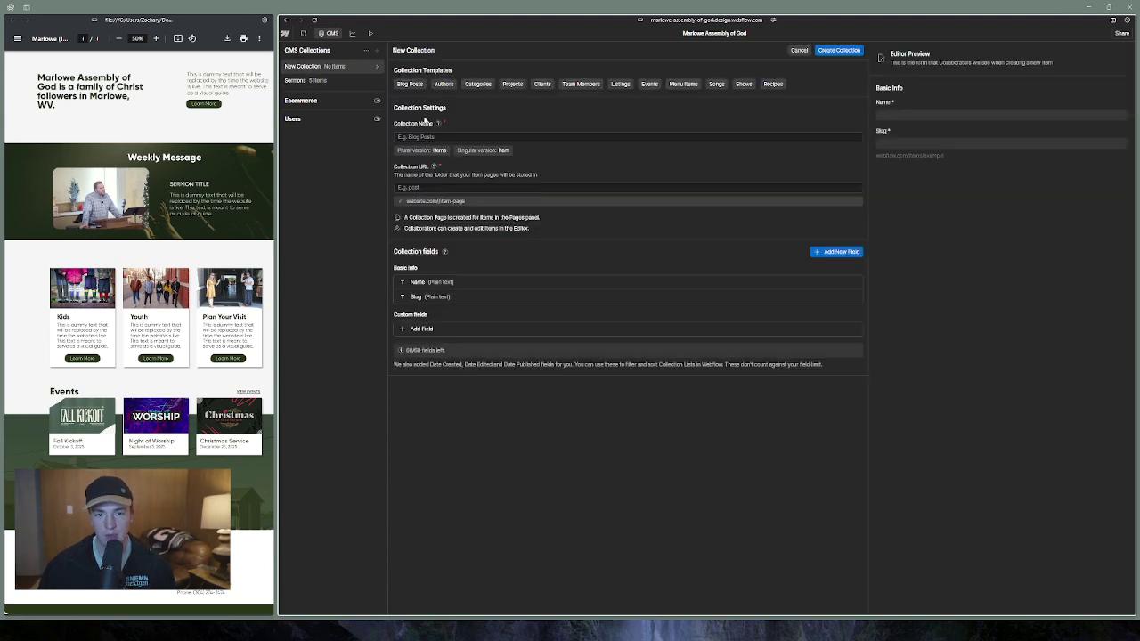
click(428, 136)
text(Events)
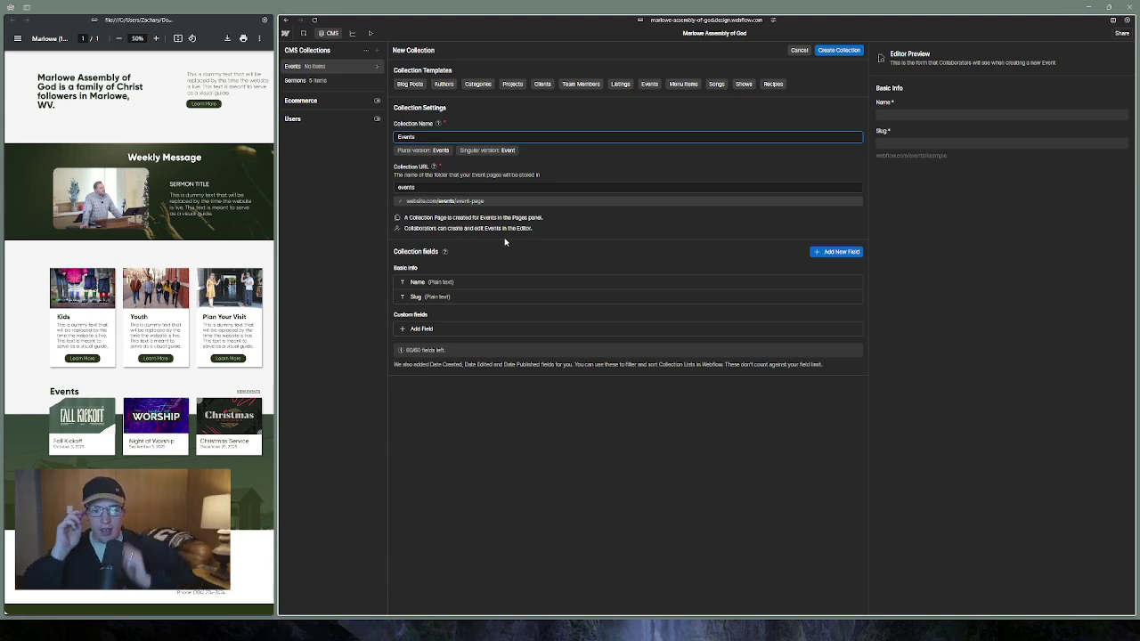
Add a Rich text custom field labelled "Description of Event" to the Events collection
click(422, 329)
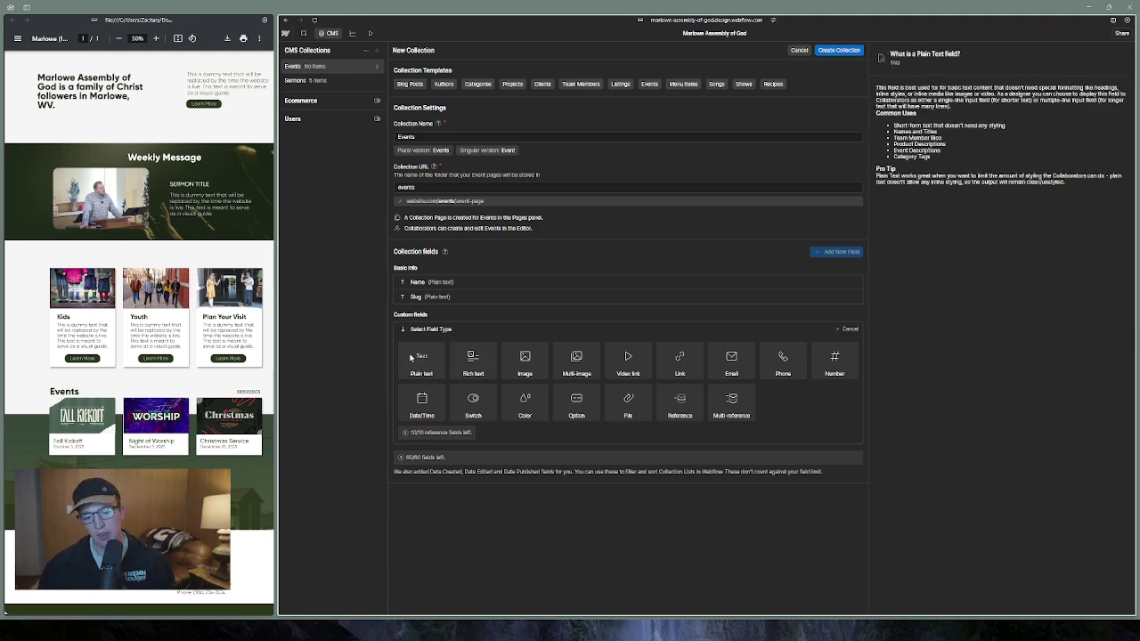
click(469, 361)
text(De)
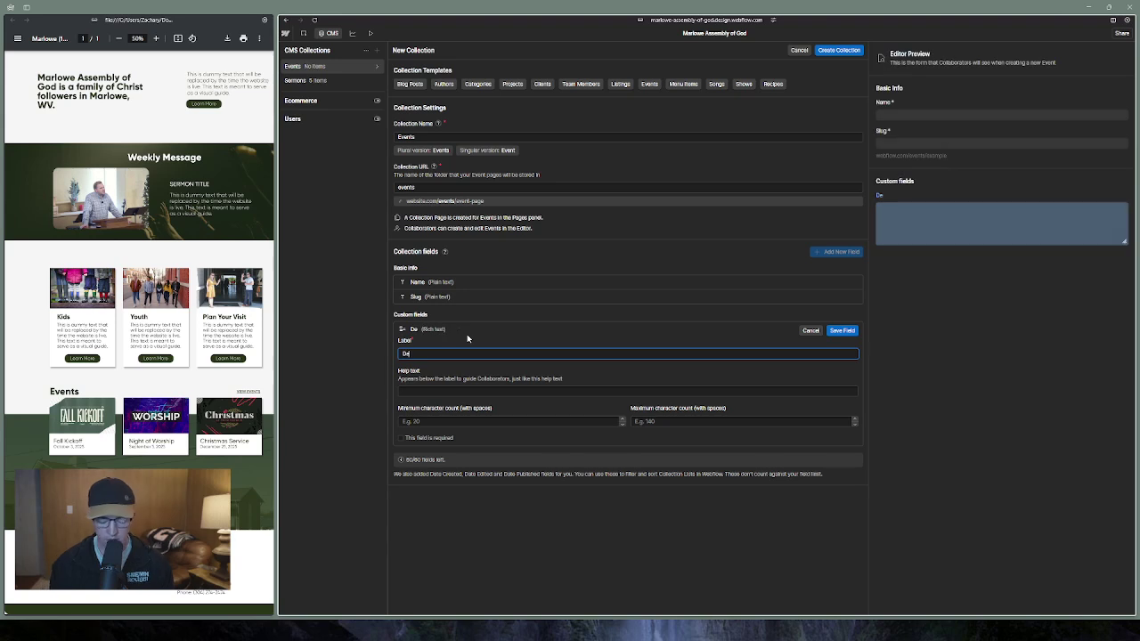
text(scription of Eve)
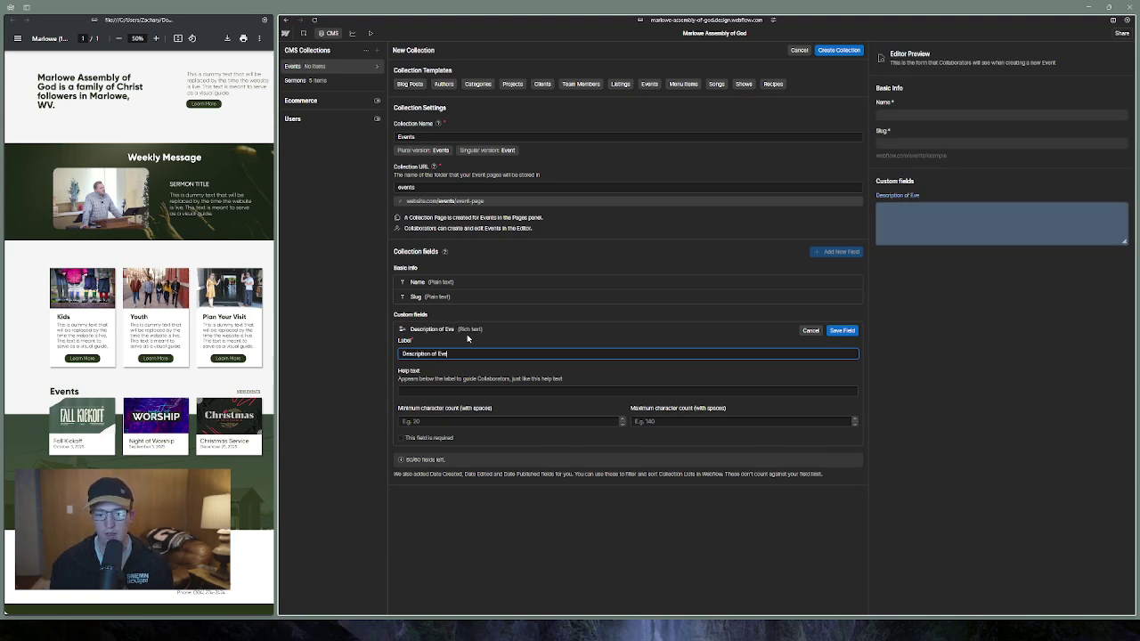
text(nt)
Give the description field the help text "This field is used to describe your event. Please include any styling you may want." and save it as required
click(461, 391)
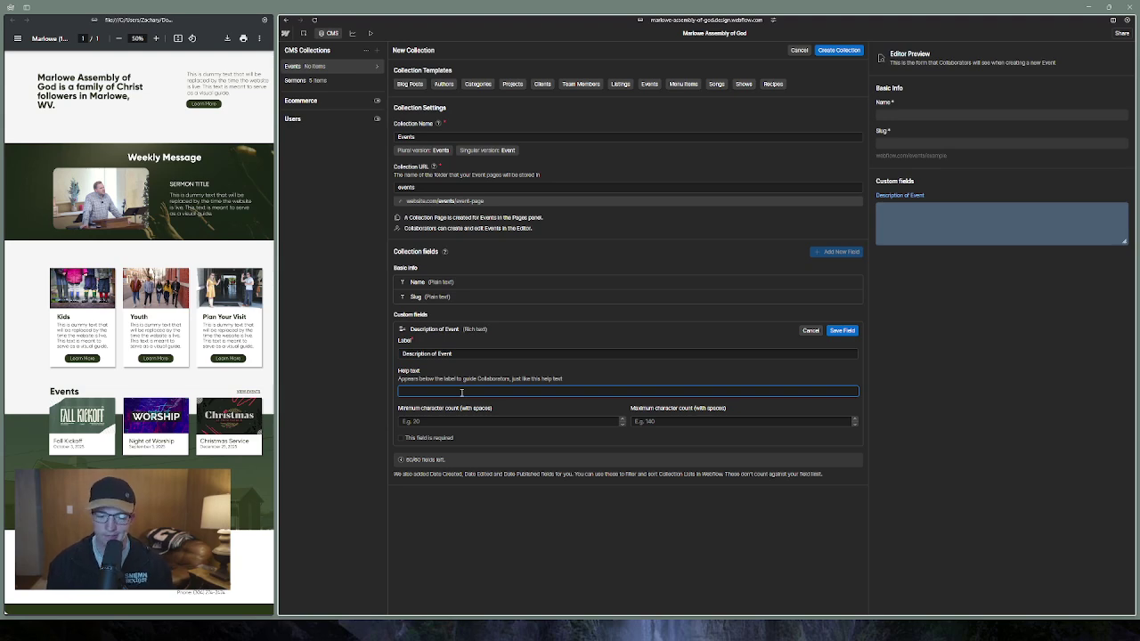
text(This is)
key(BackSpace)
key(BackSpace)
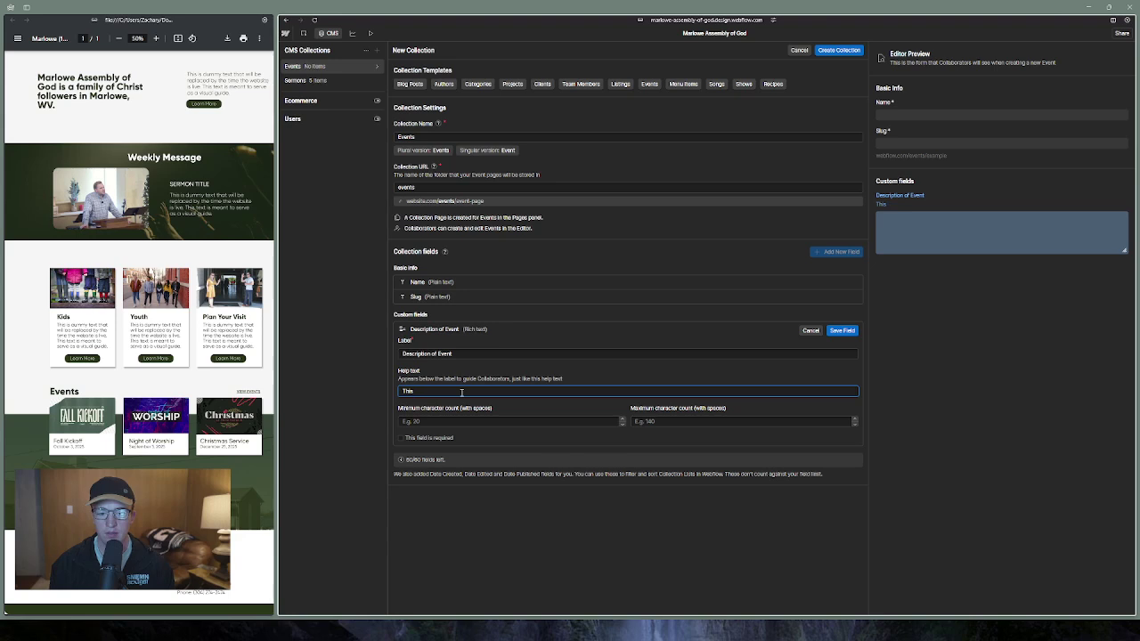
text(field is used)
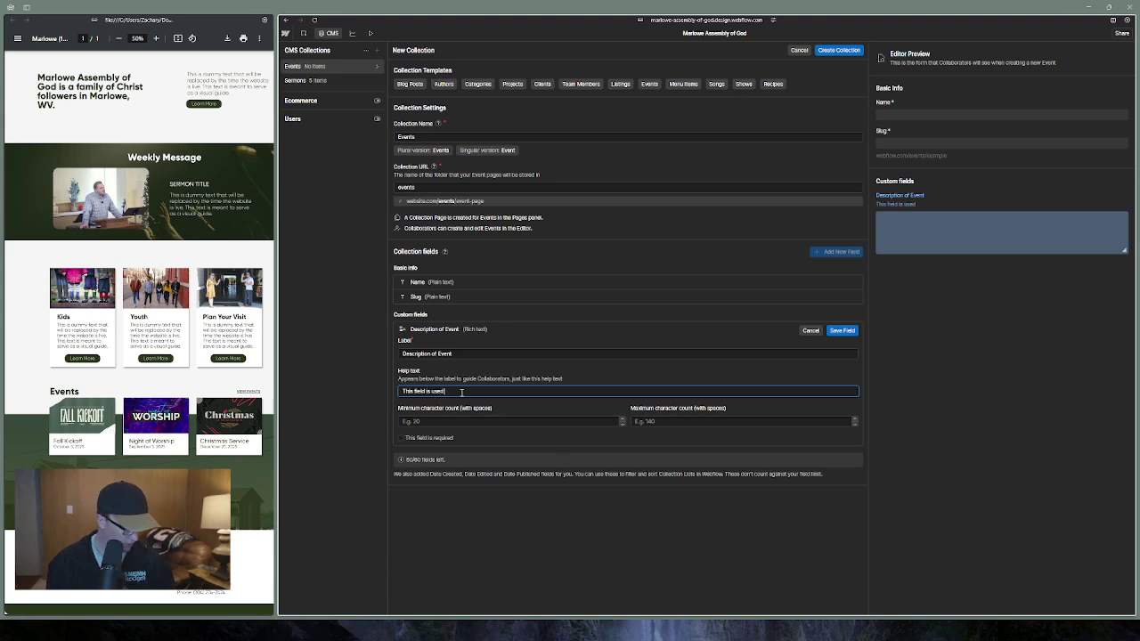
text( to de)
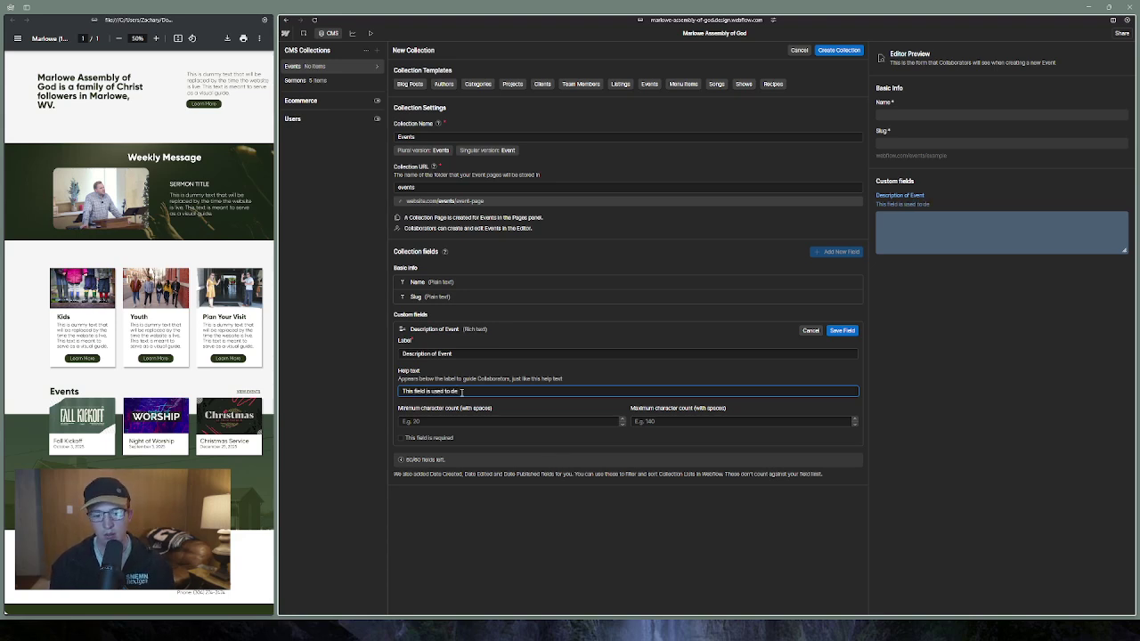
text(scribe your event. Please include)
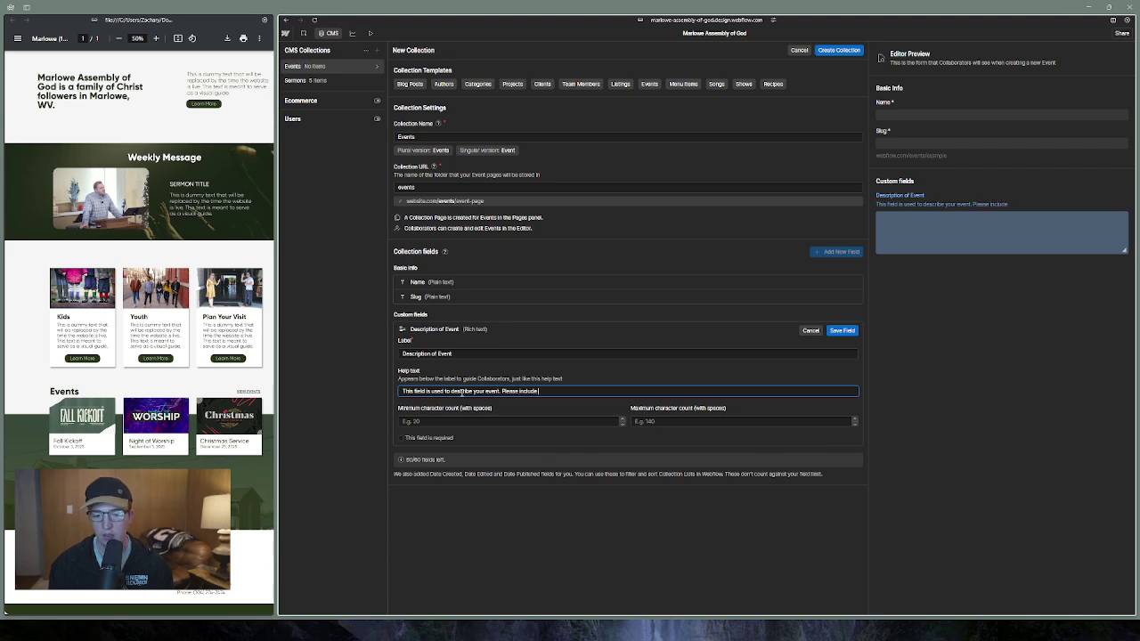
text( any styling)
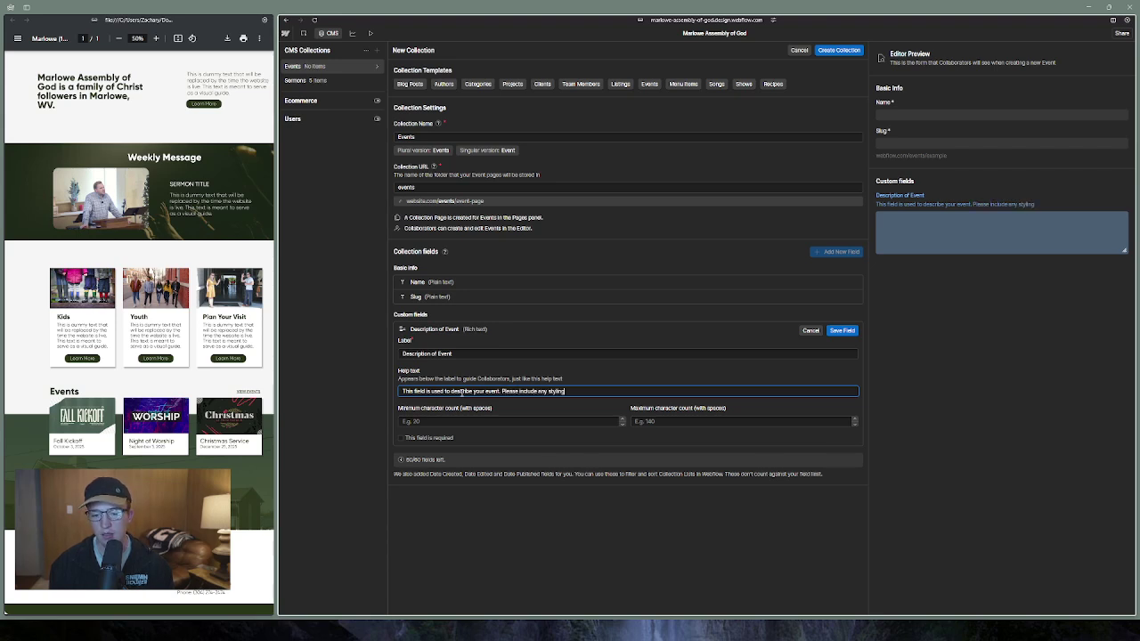
text( you may want.)
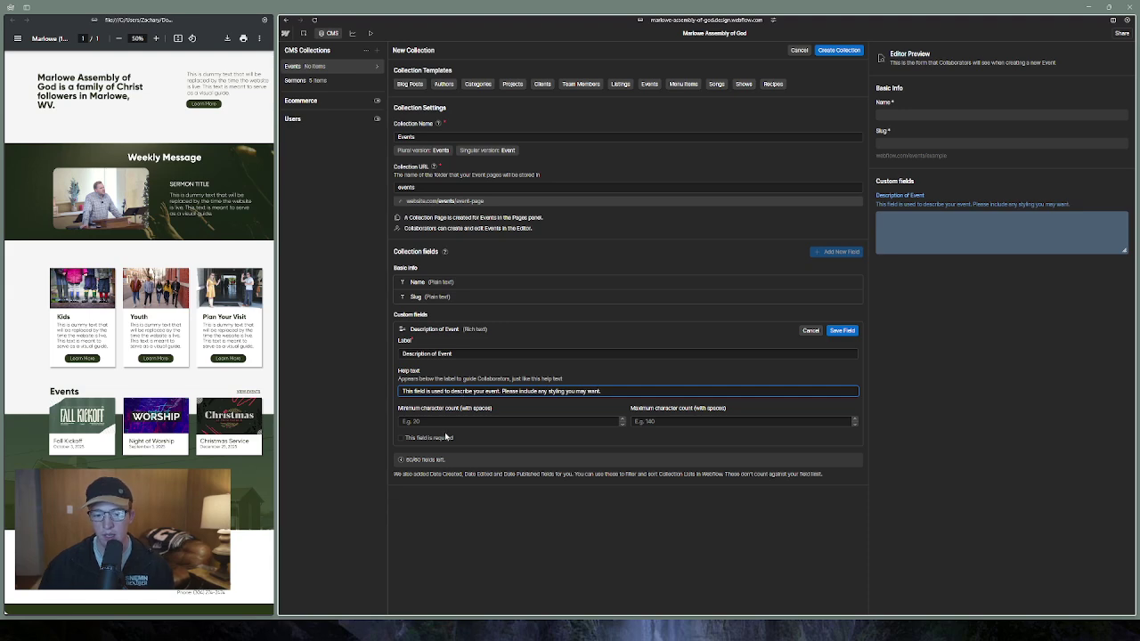
click(445, 438)
click(841, 330)
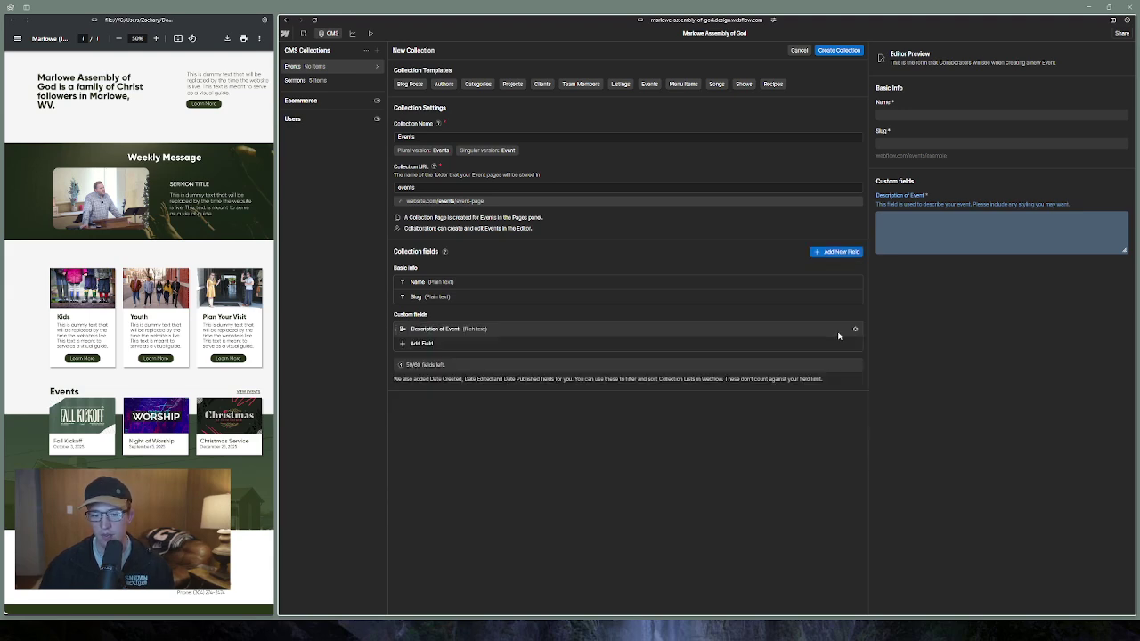
Add a required Date/Time field labelled "Date and time of event" with the time picker included
click(543, 343)
click(422, 417)
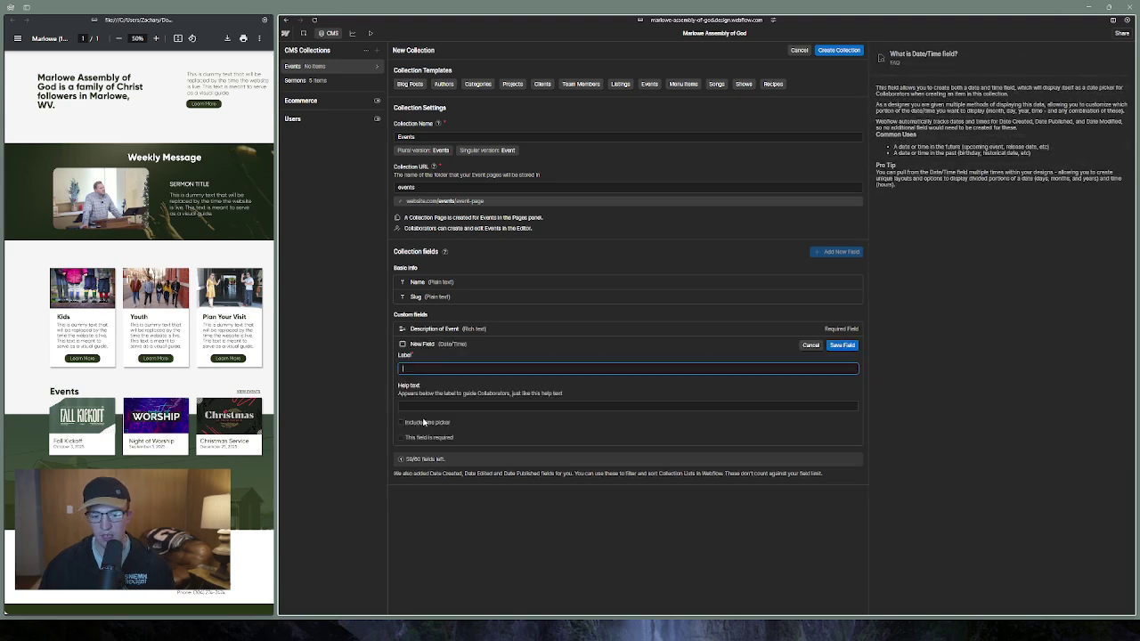
text(Date and time)
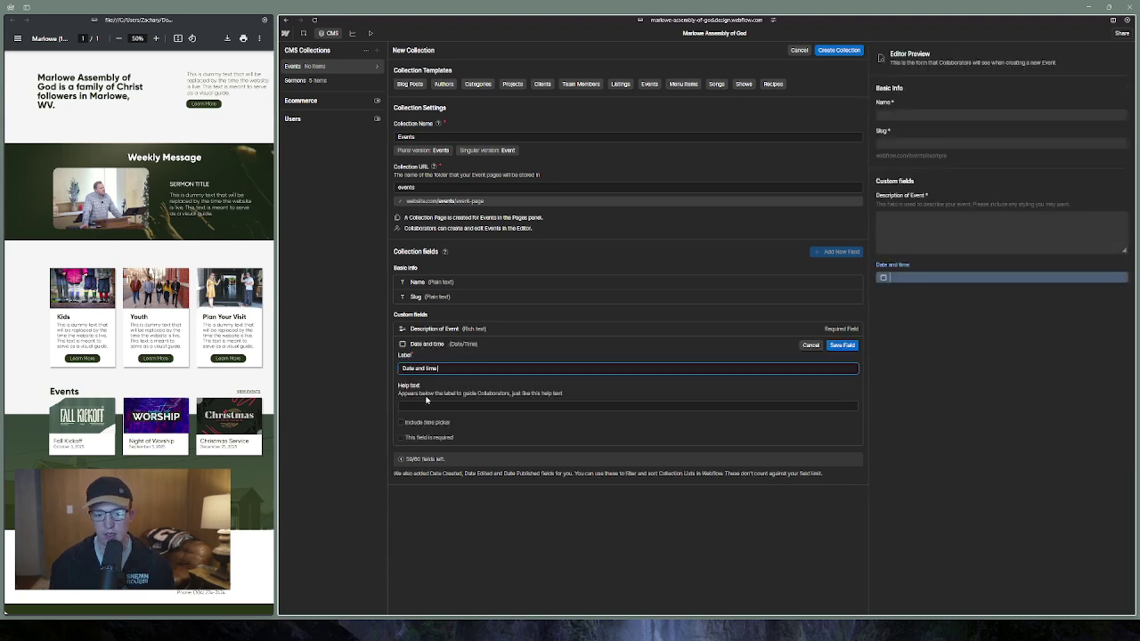
text( of event)
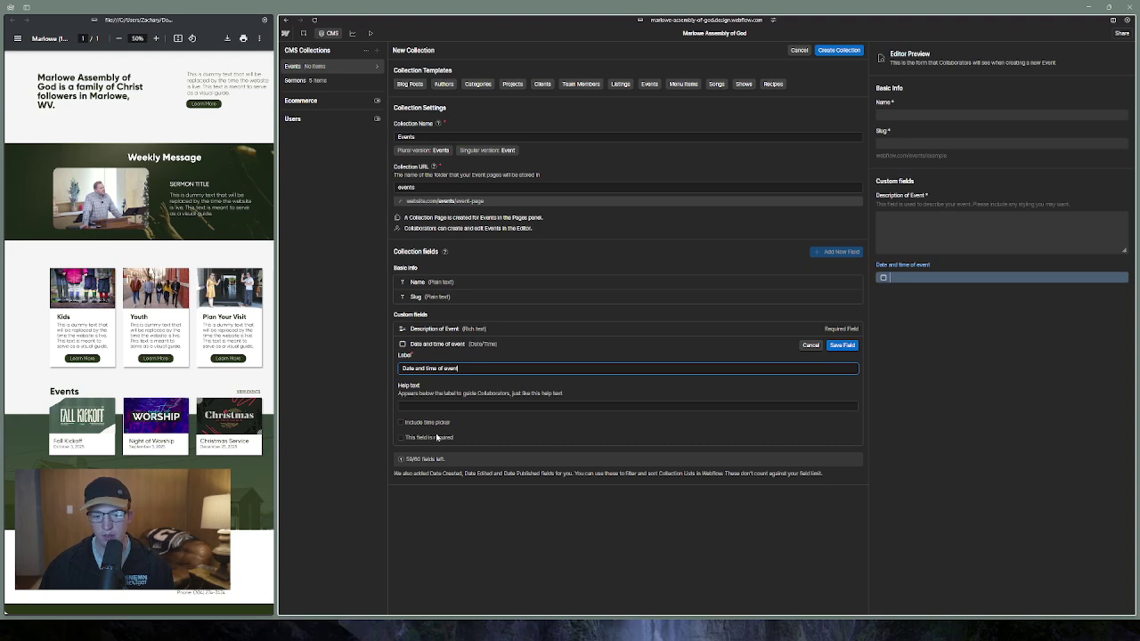
click(436, 432)
click(436, 424)
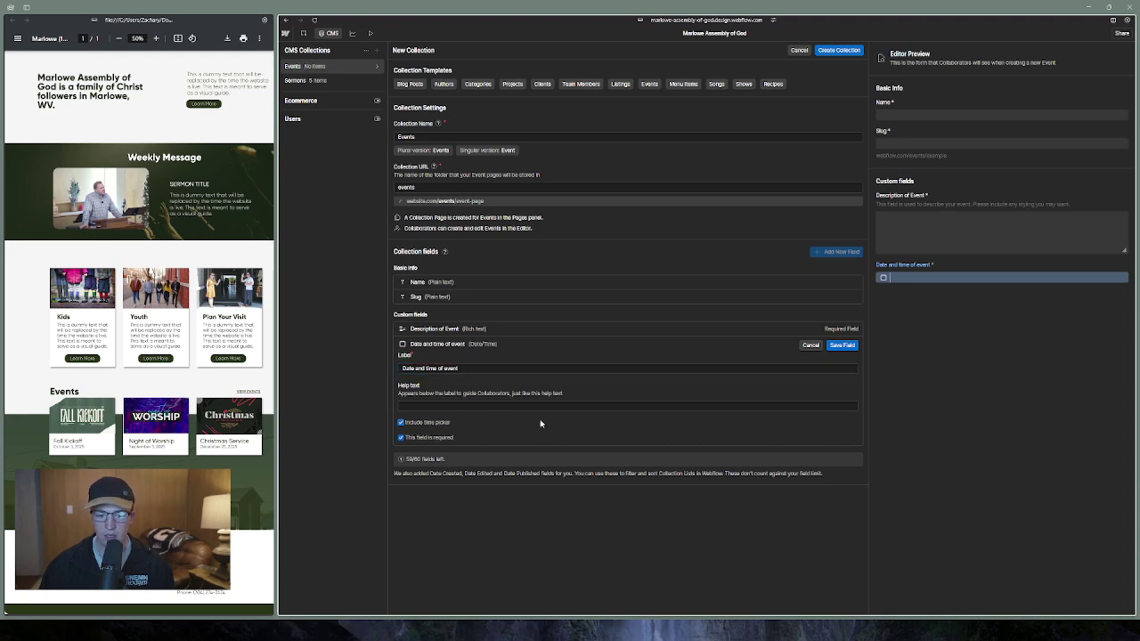
click(841, 345)
Add an optional Link field labelled "Registration link for event." to the Events collection
click(500, 360)
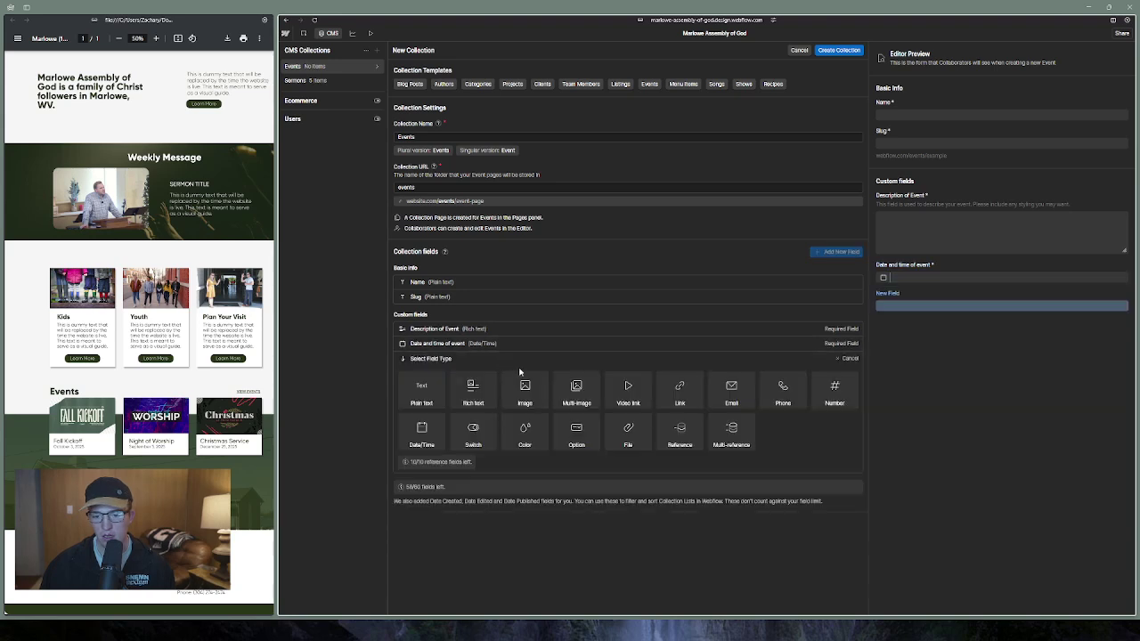
click(677, 403)
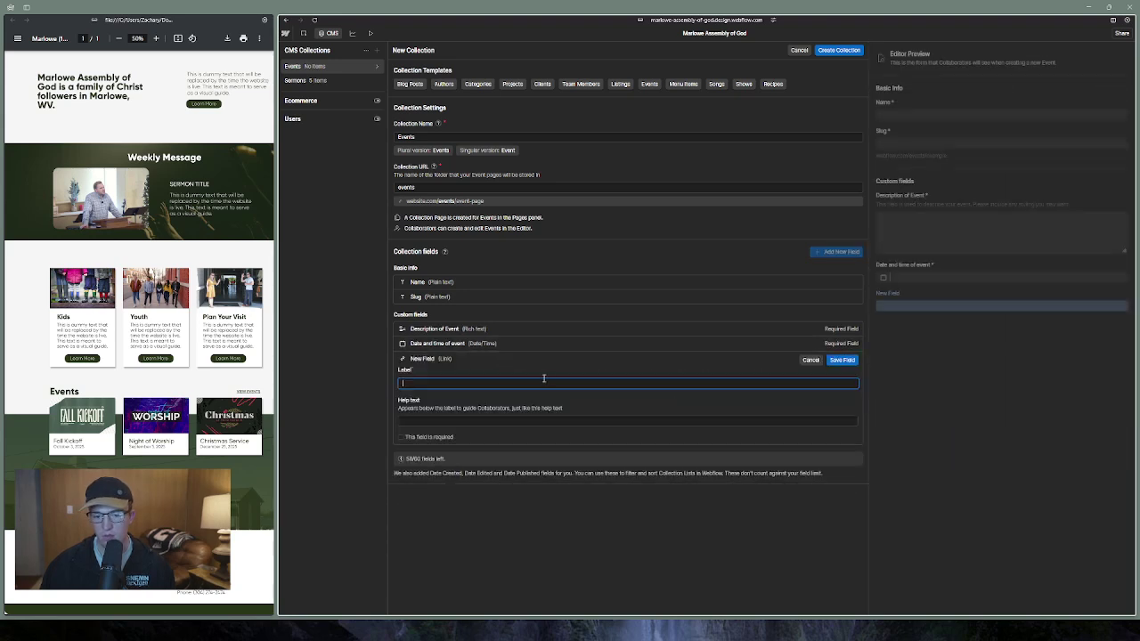
text(RSVP)
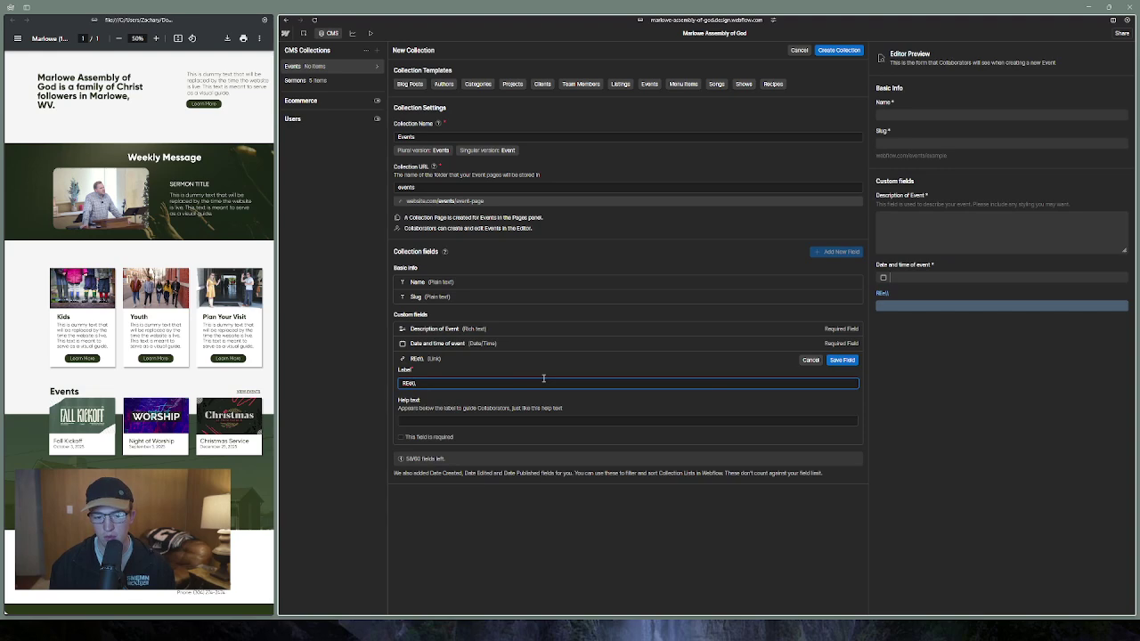
key(BackSpace)
key(BackSpace)
key(BackSpace)
key(BackSpace)
text(Registrat)
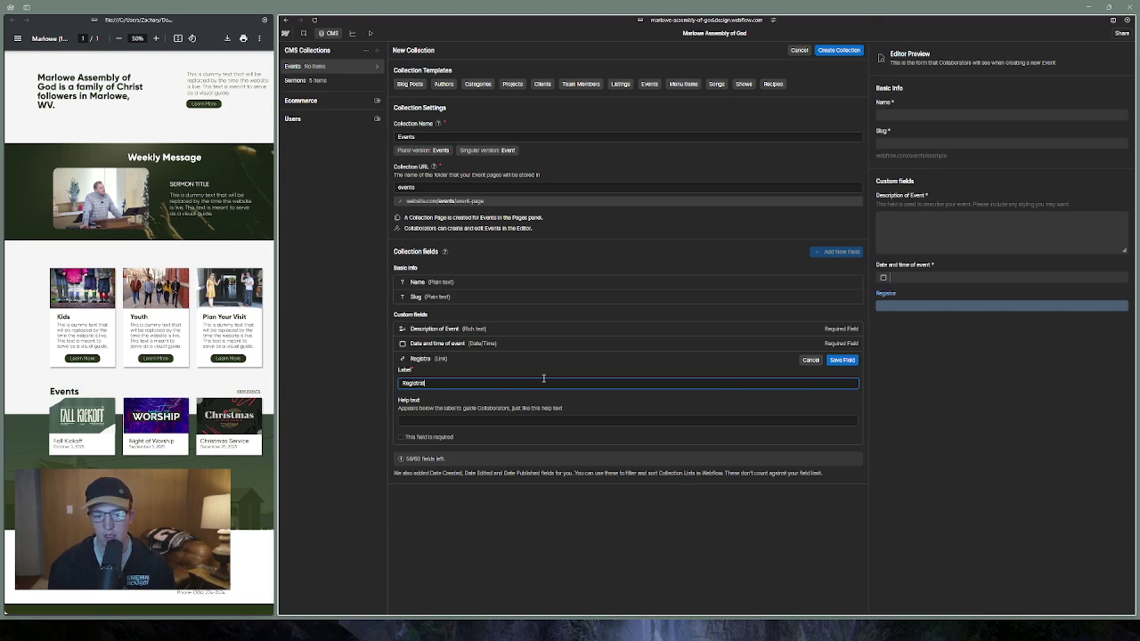
text(ion link for event.)
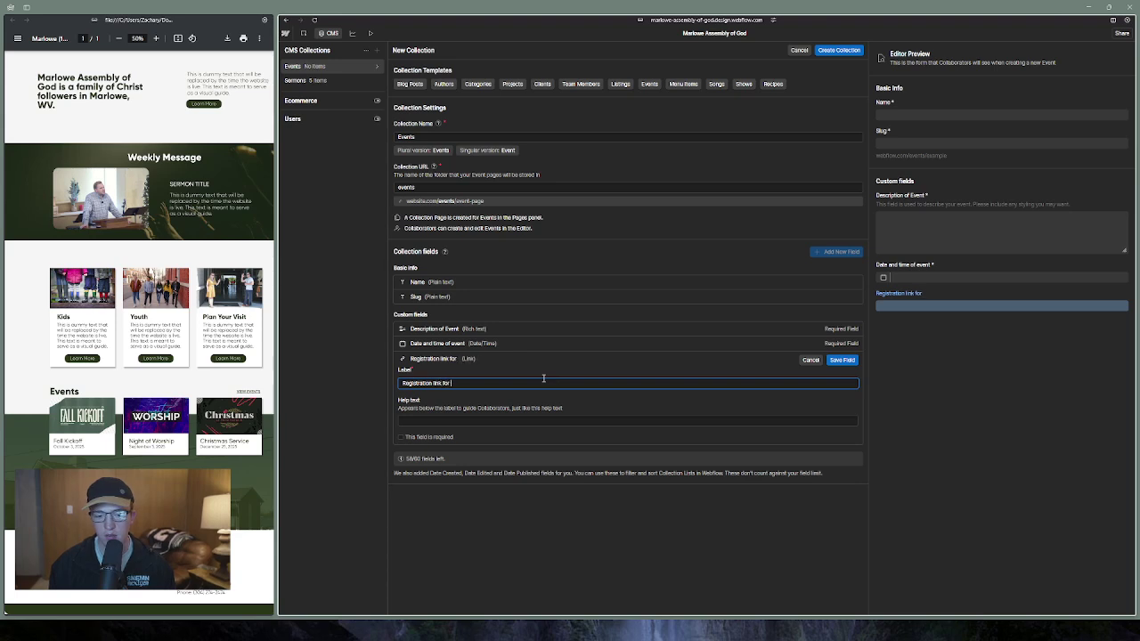
click(850, 360)
Add a required Image field labelled "Image for event" to the Events collection
click(457, 373)
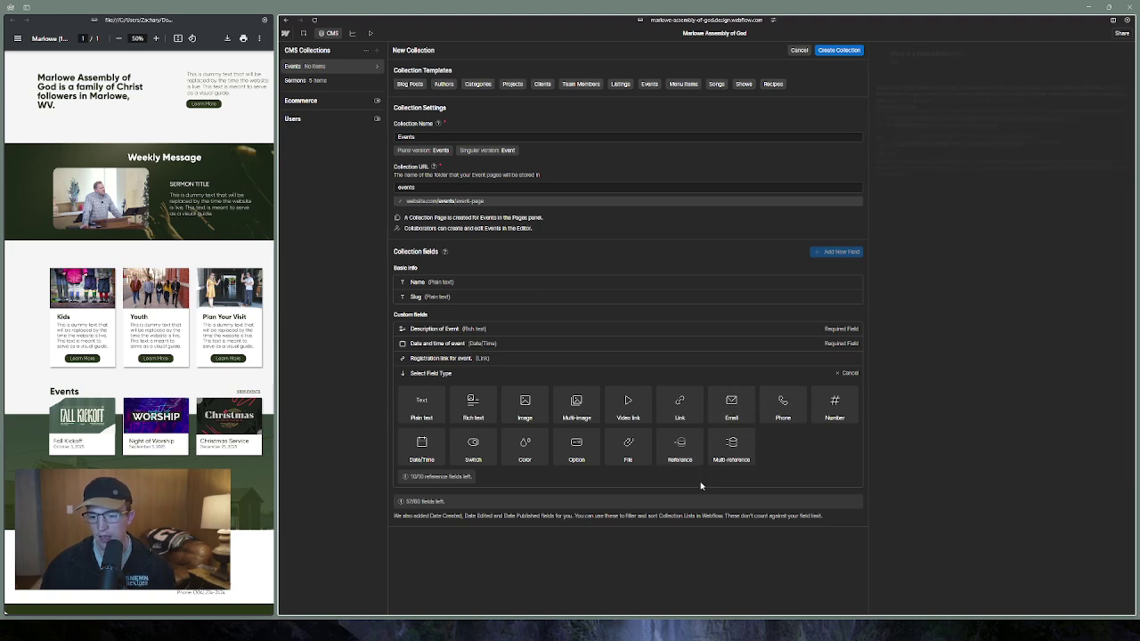
mouse_move(524, 457)
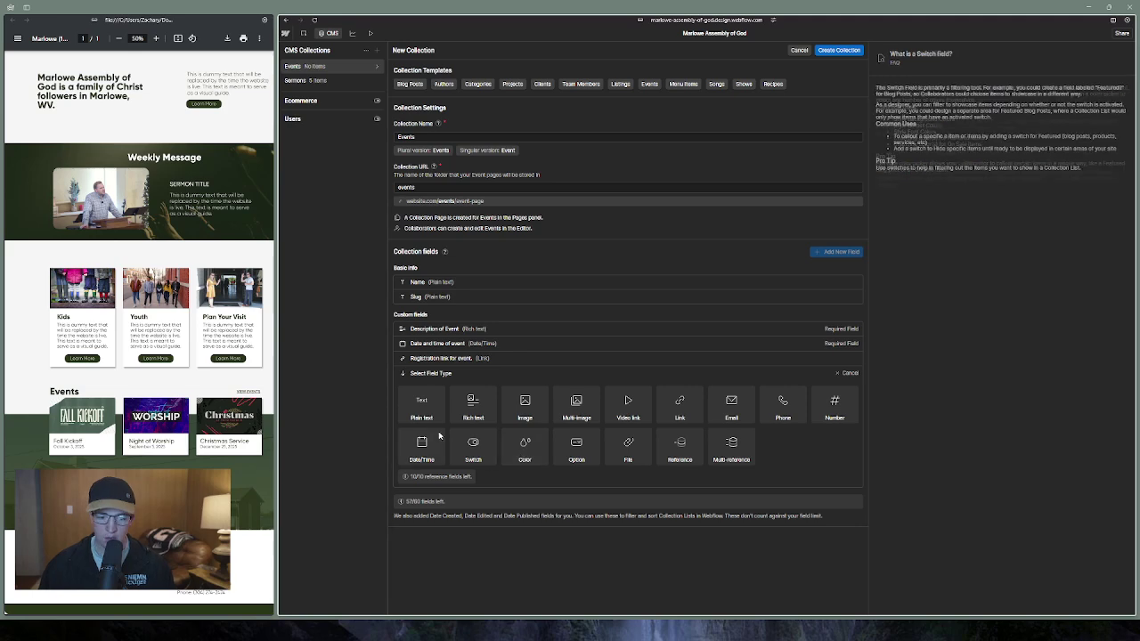
click(530, 409)
key(Caps_Lock)
text(IM)
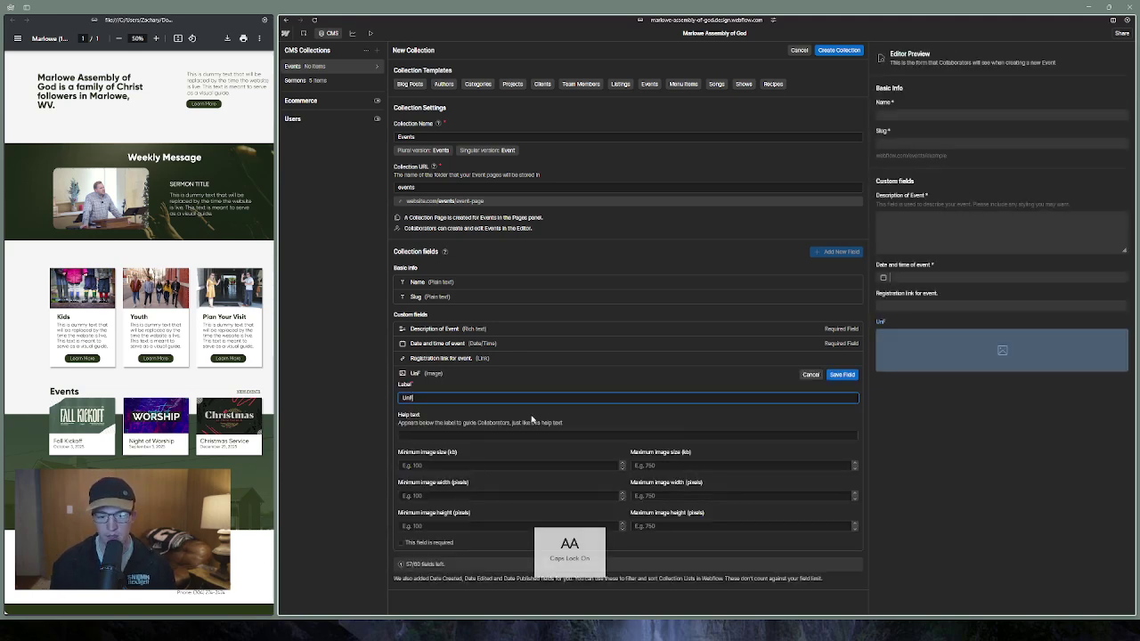
key(Caps_Lock)
key(BackSpace)
key(BackSpace)
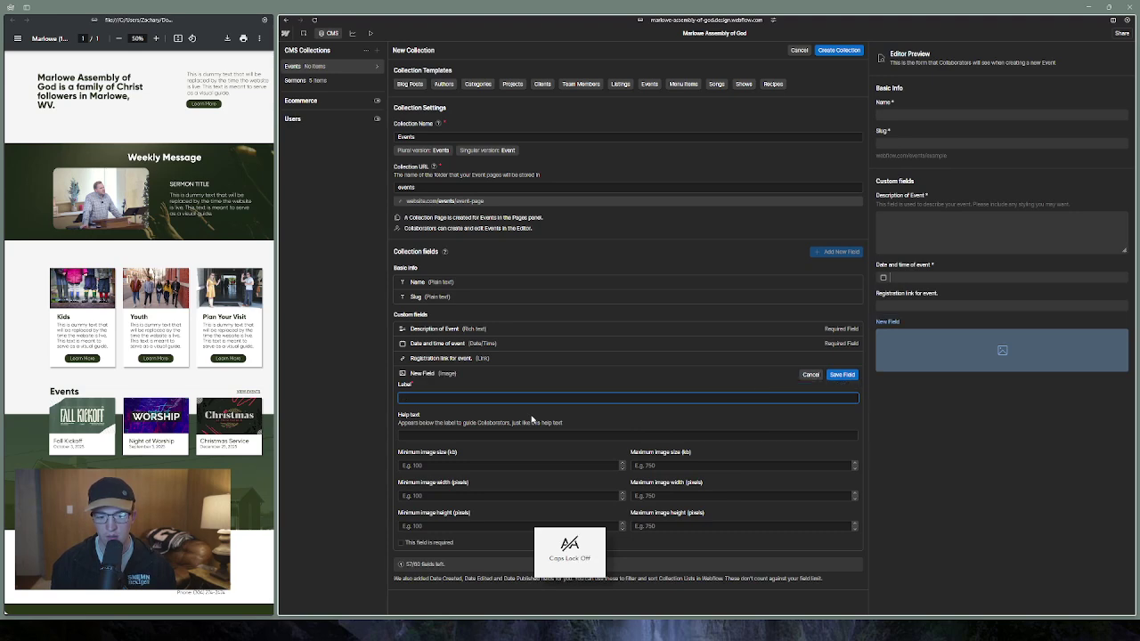
text(Image of)
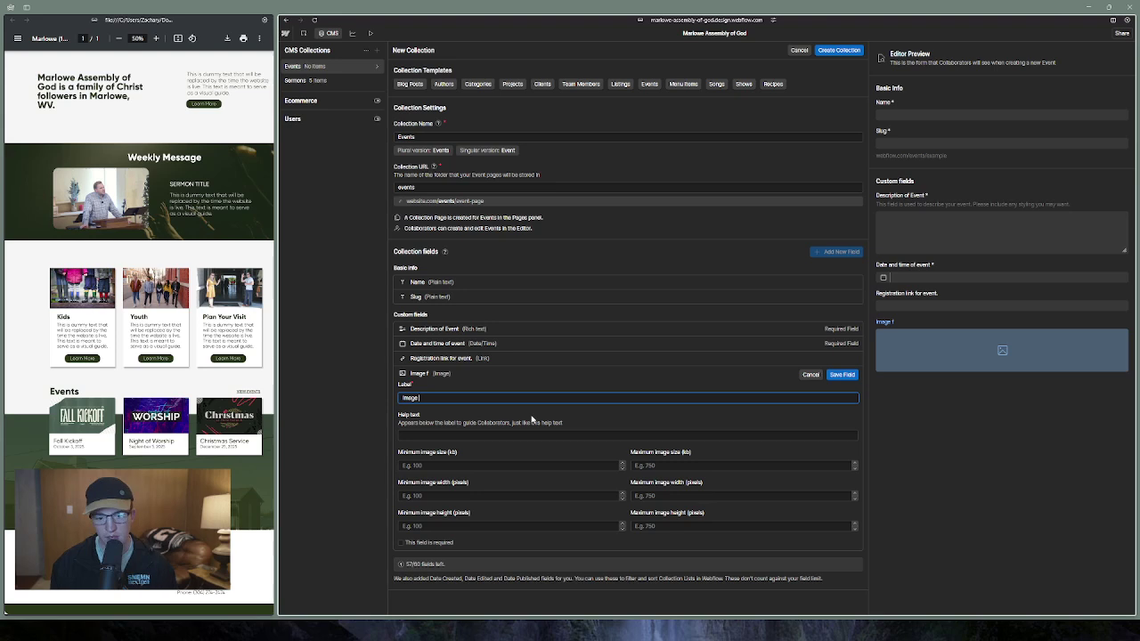
key(BackSpace)
key(BackSpace)
key(BackSpace)
text(for event.)
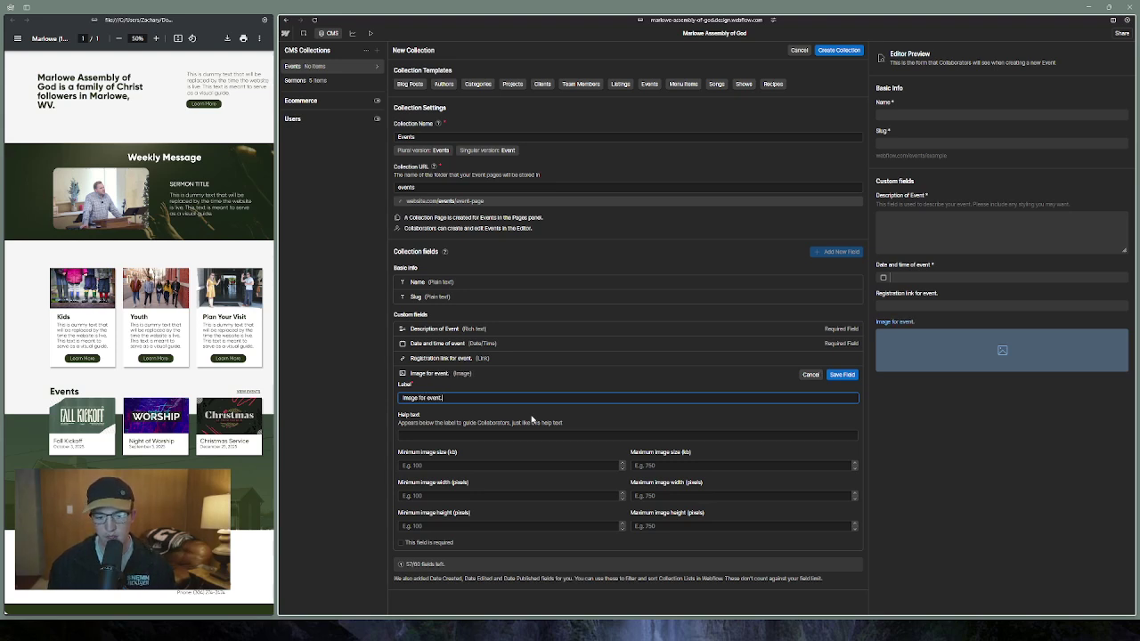
key(BackSpace)
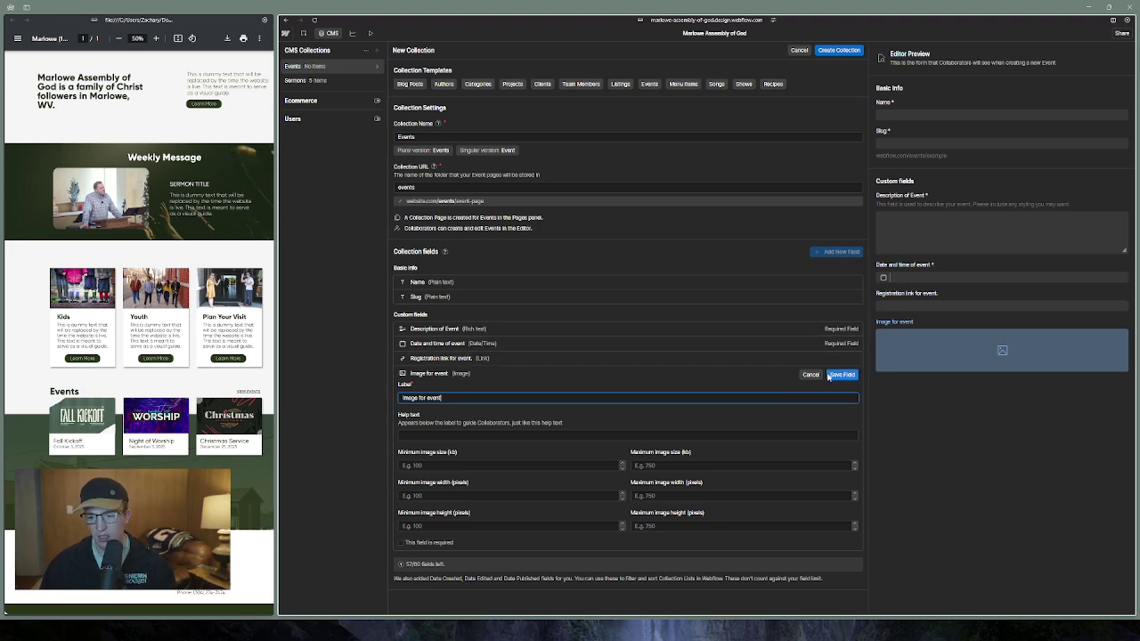
click(447, 542)
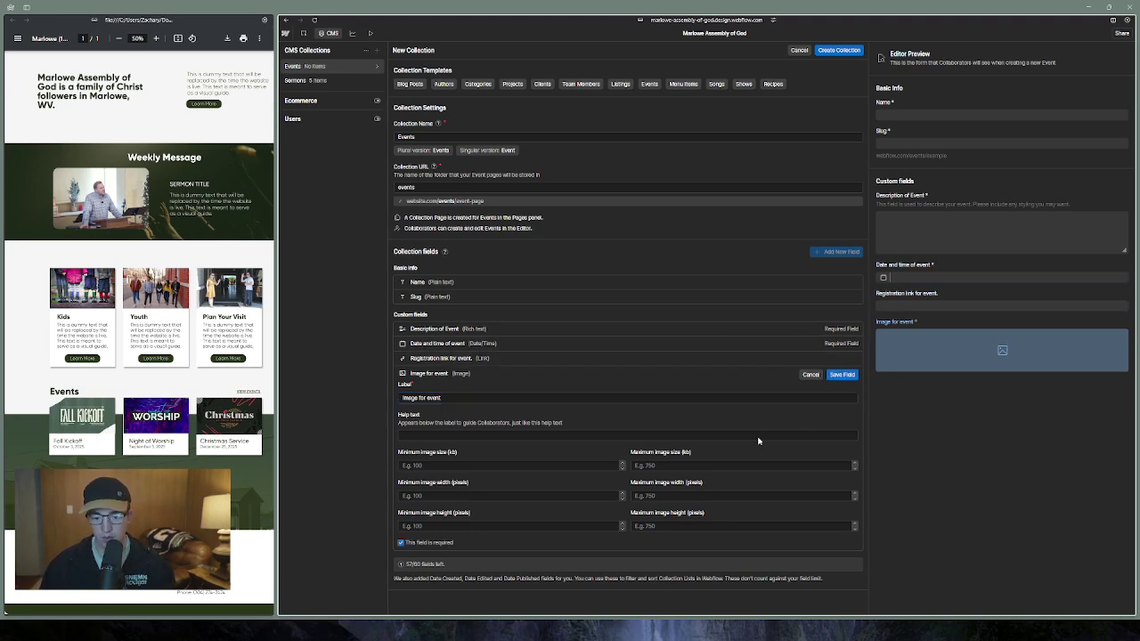
click(843, 375)
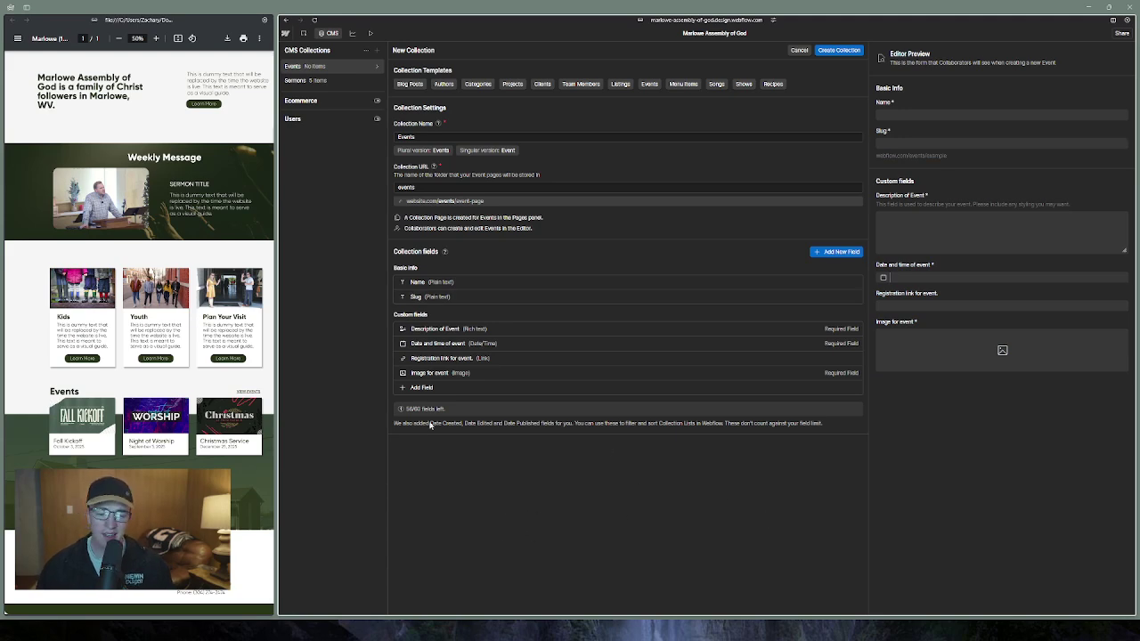
Add a Video link field labelled "Video link of event" to the Events collection
click(422, 388)
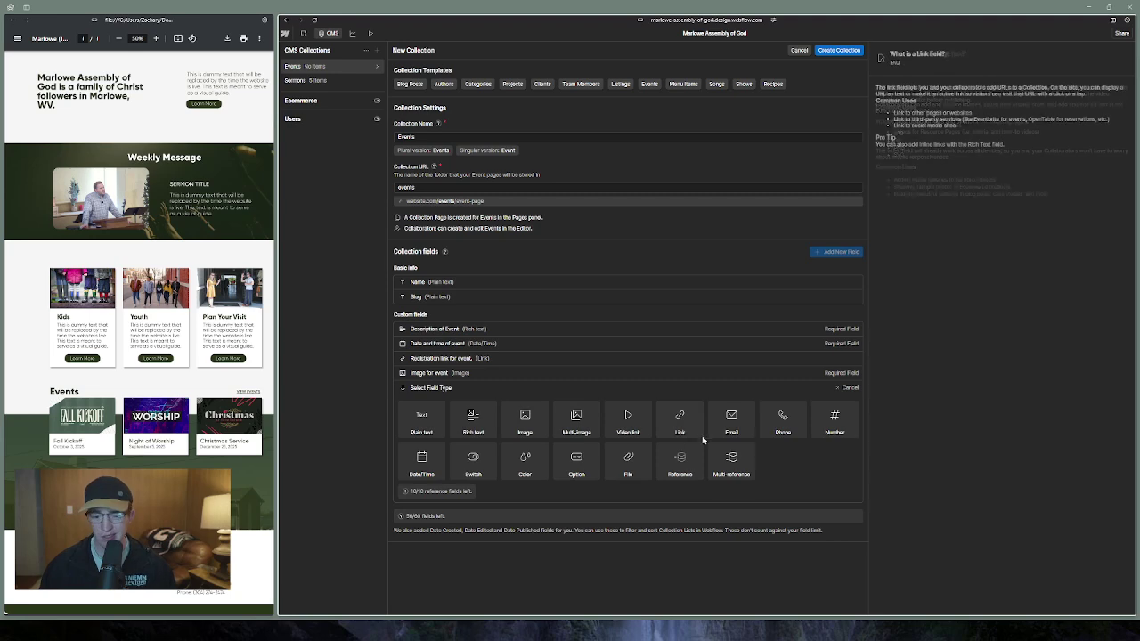
click(628, 420)
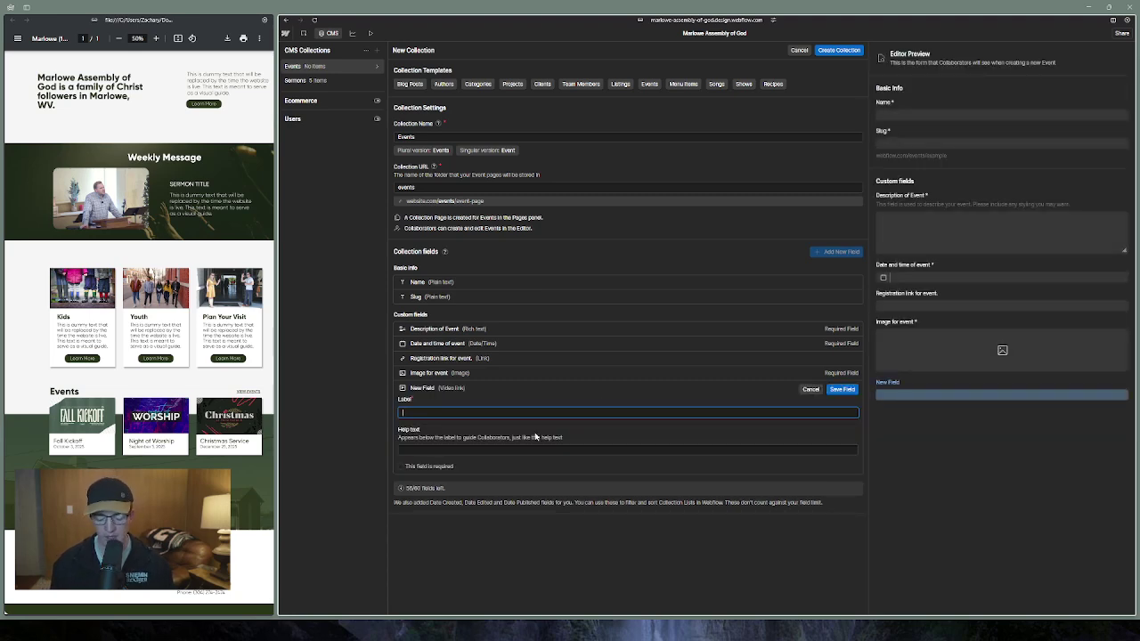
text(Link)
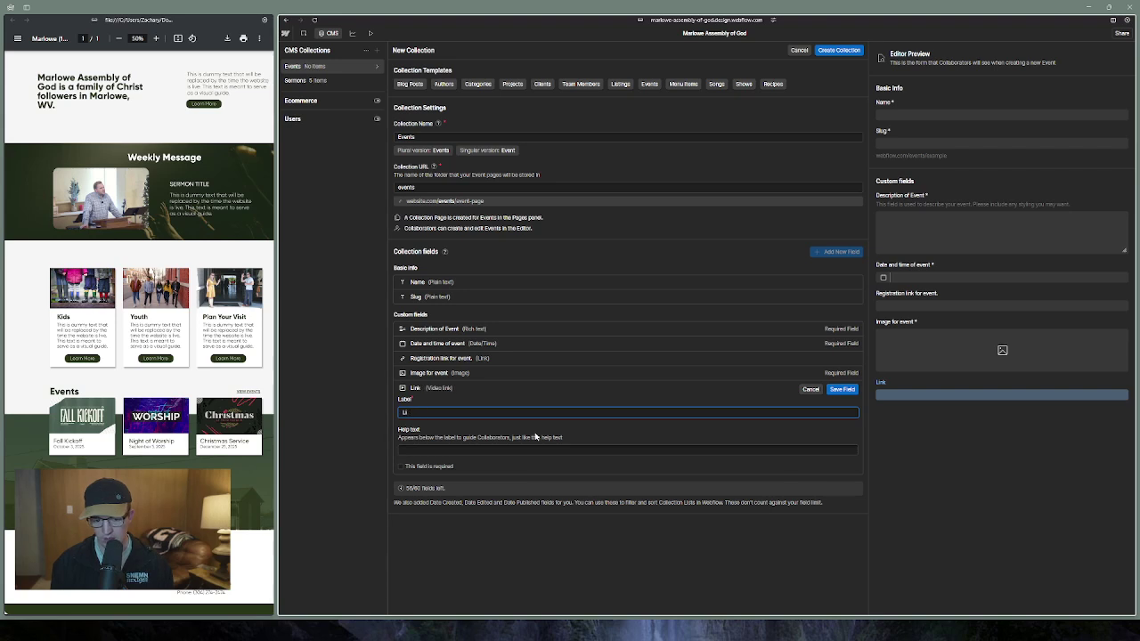
key(BackSpace)
key(BackSpace)
text(Video lin)
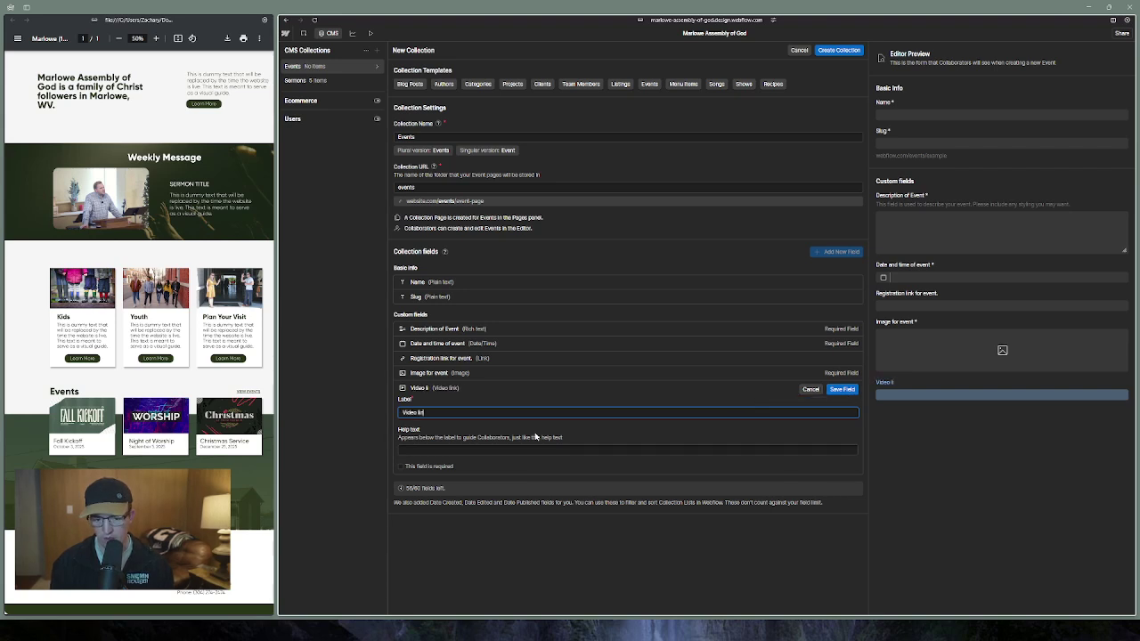
text(k of event ()
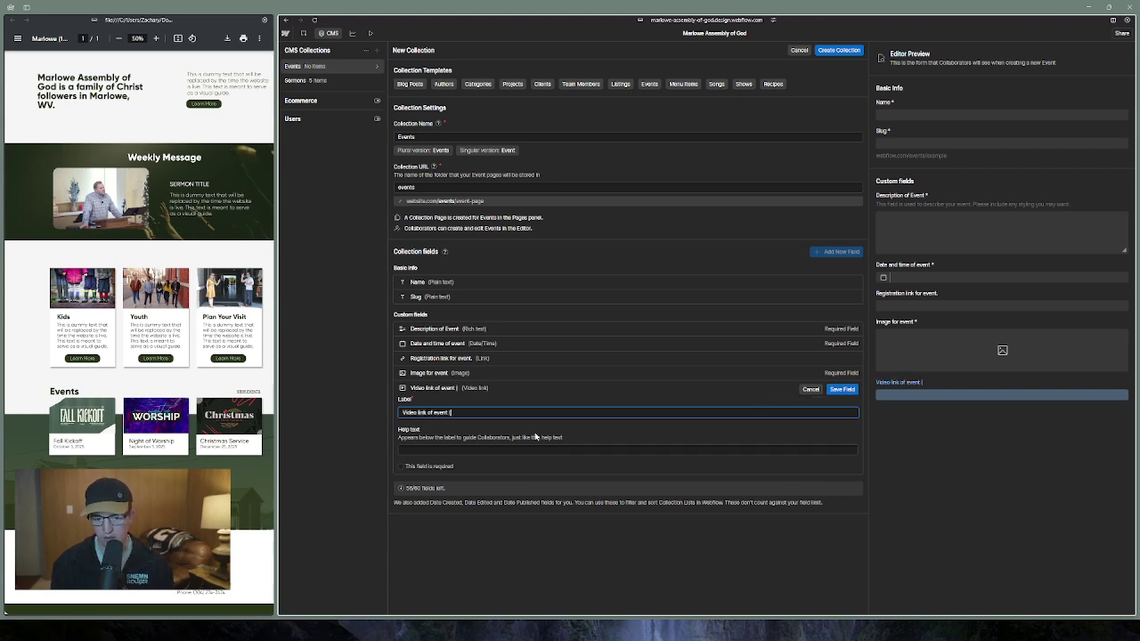
key(BackSpace)
key(BackSpace)
Give the video link field the help text "Use this if there is a promo video for the event." and save it as optional
click(474, 450)
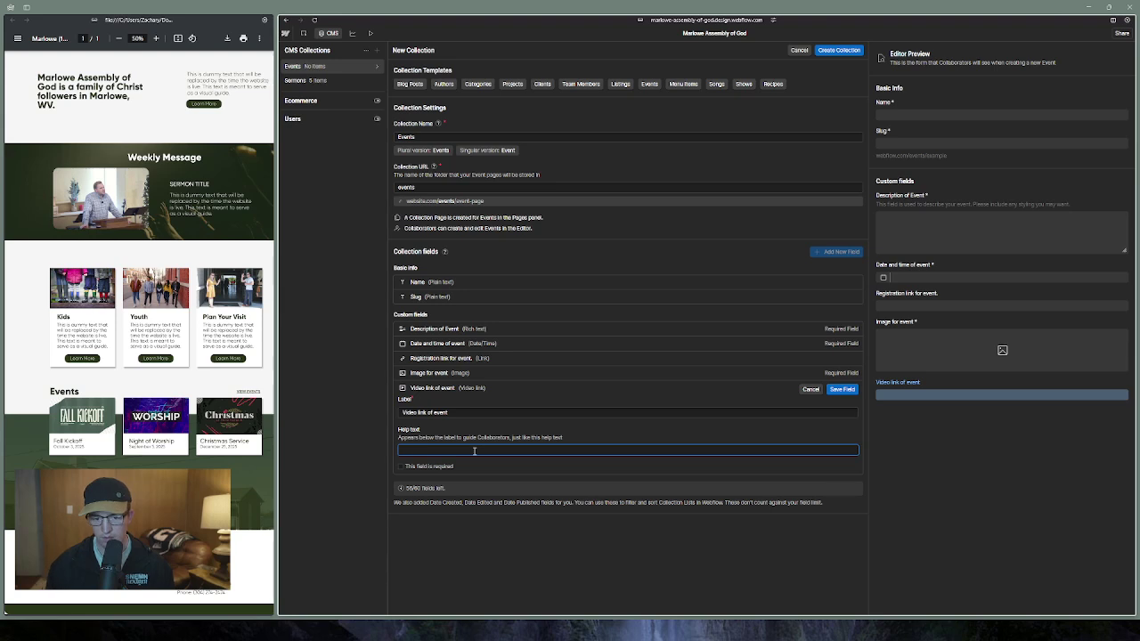
text(Use this if)
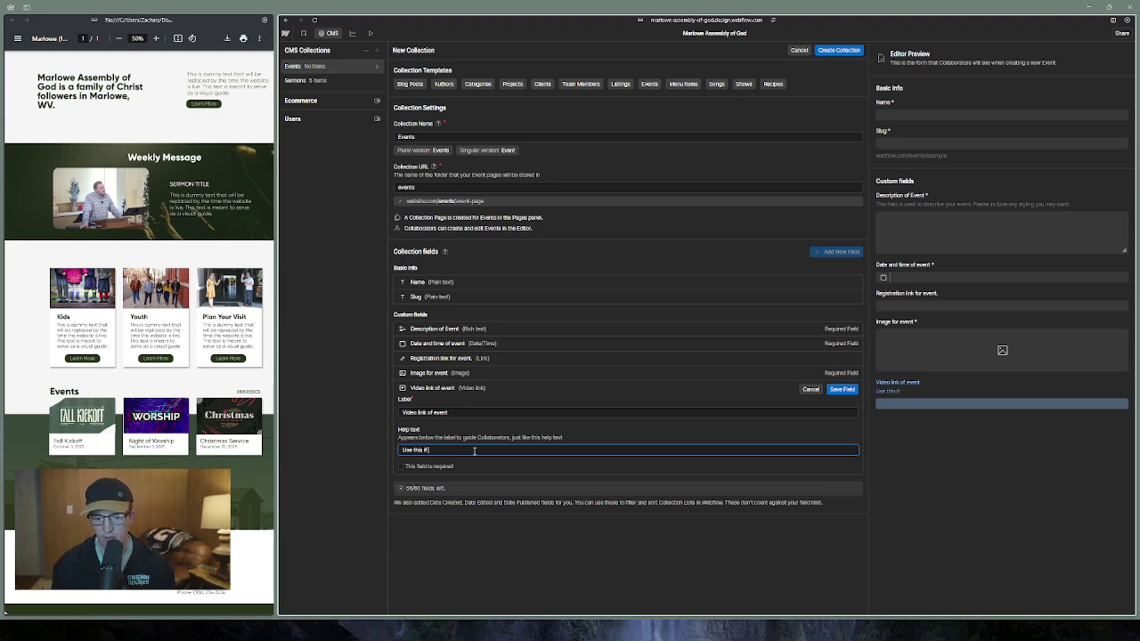
text( there is a promo)
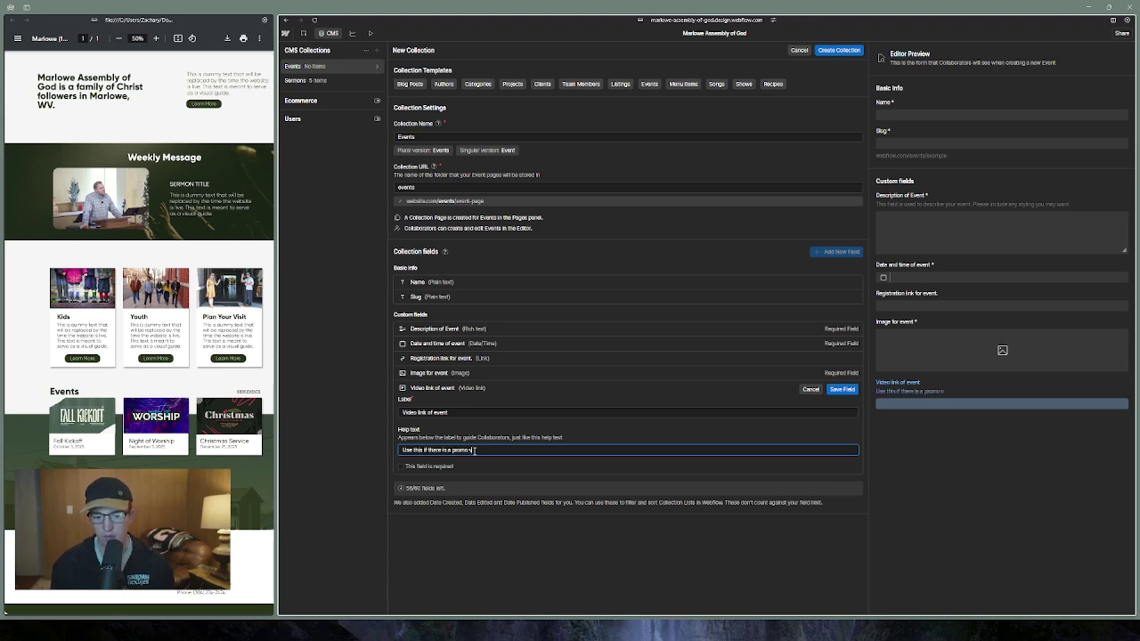
text( video for the ev)
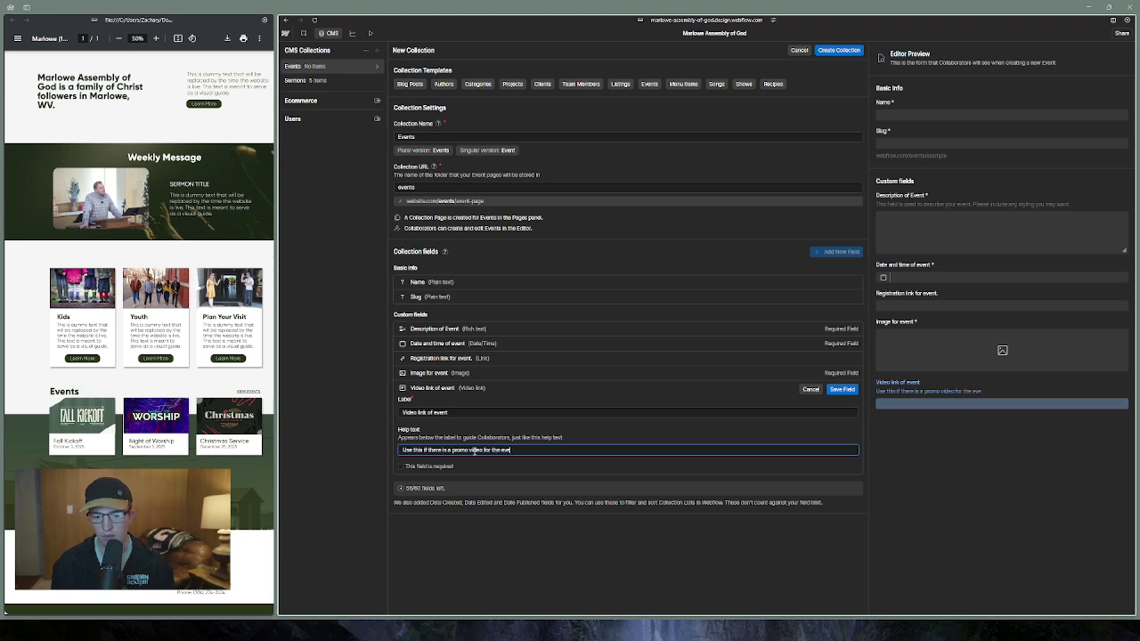
text(ent.)
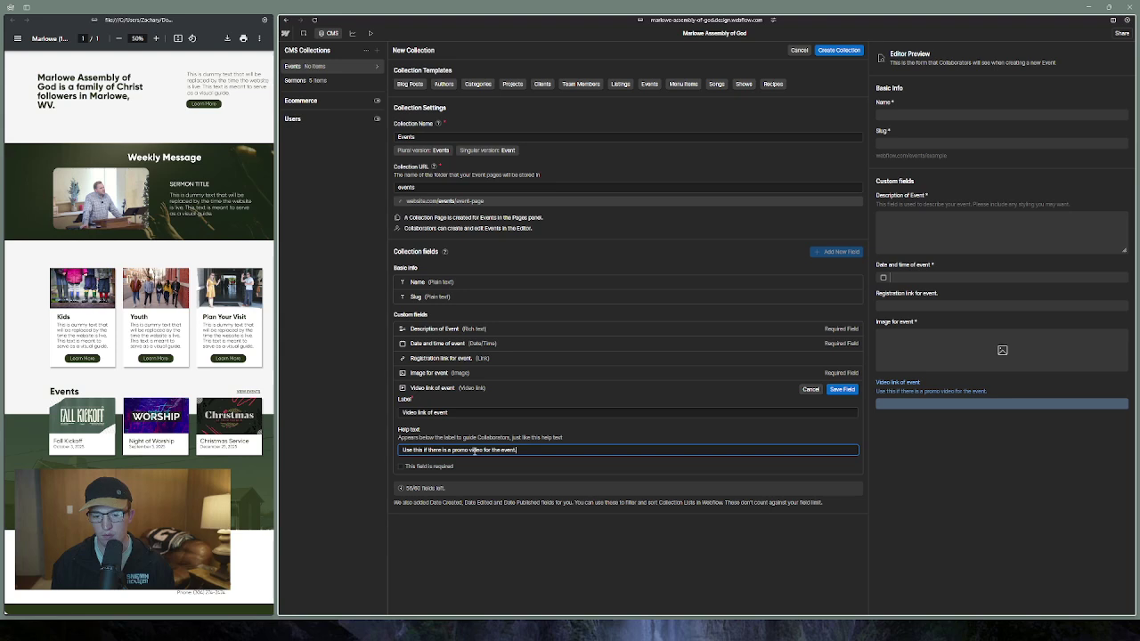
click(841, 389)
Give the "Image for event" field the help text "Graphic image of event." and create the Events collection
click(531, 378)
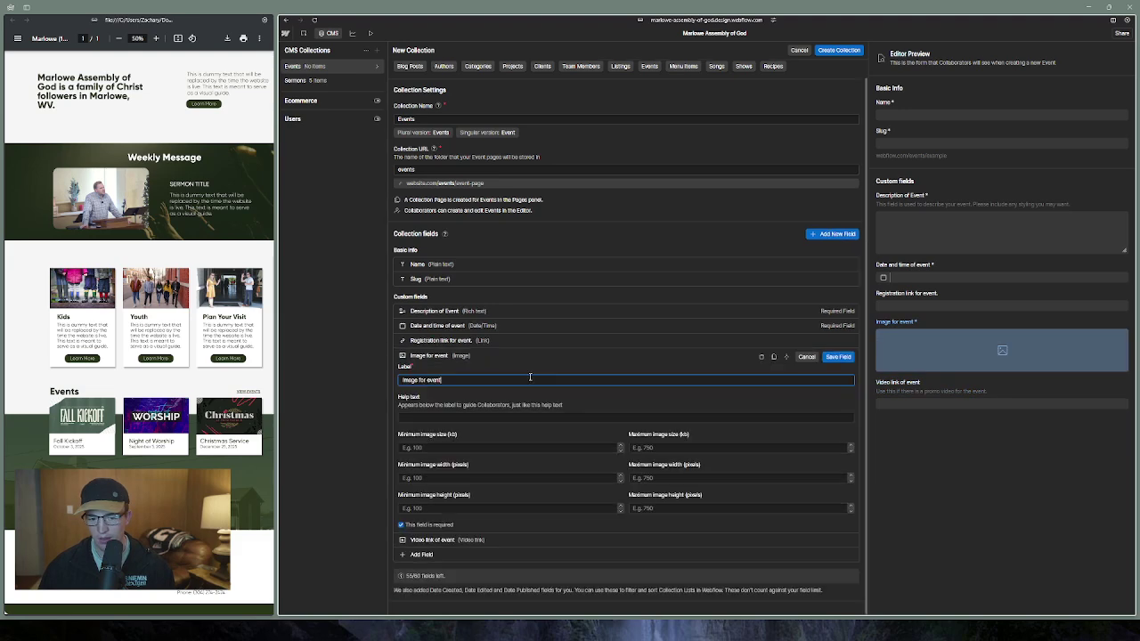
click(480, 417)
text(U)
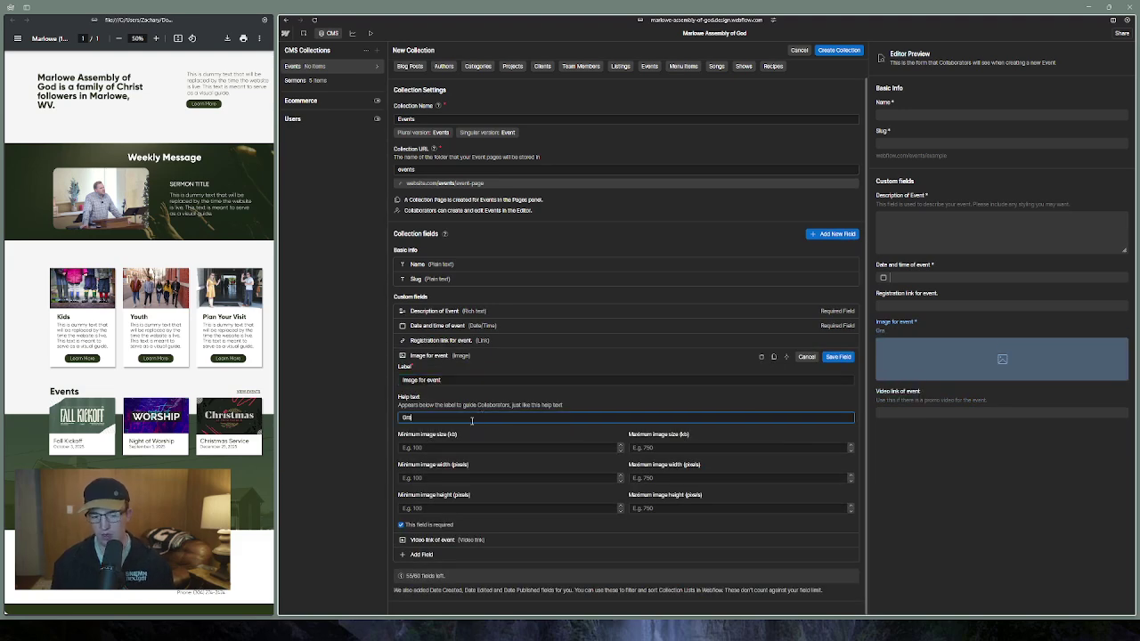
text(raphic)
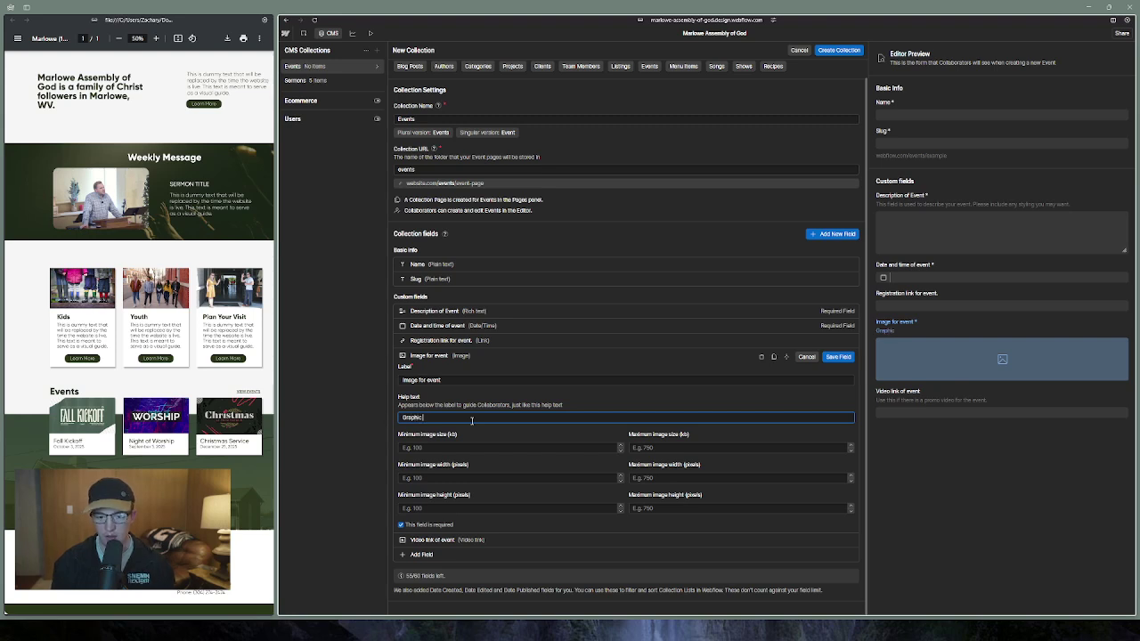
text( image of event.)
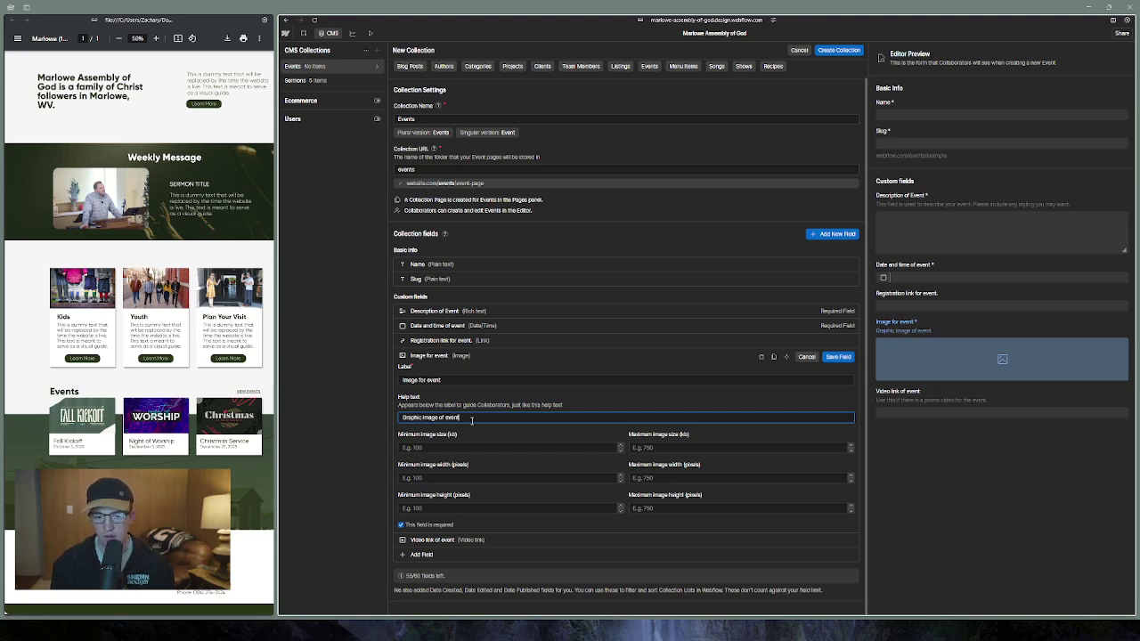
double_click(431, 417)
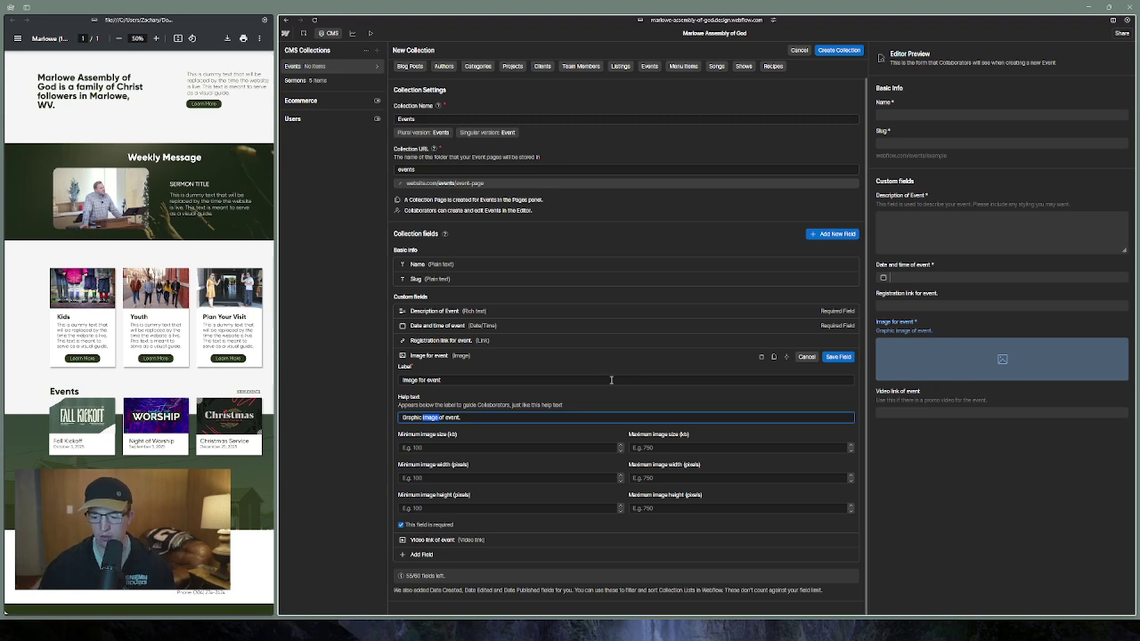
click(833, 357)
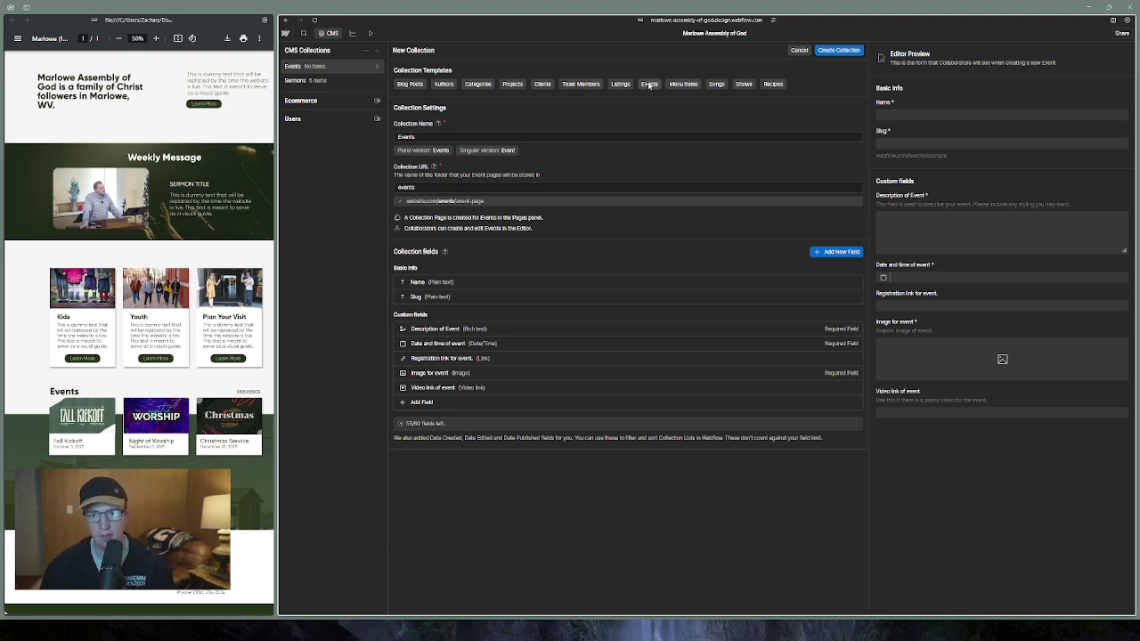
click(817, 51)
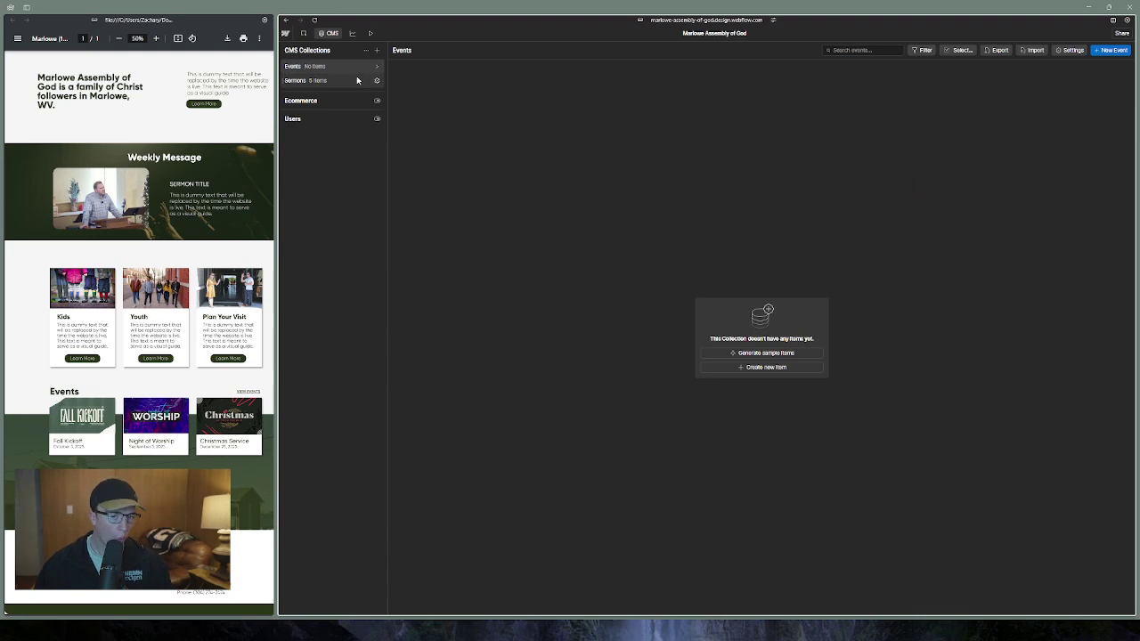
Load the Events template in a new collection draft, examine its predefined date and location fields, and leave the draft unsaved
click(376, 51)
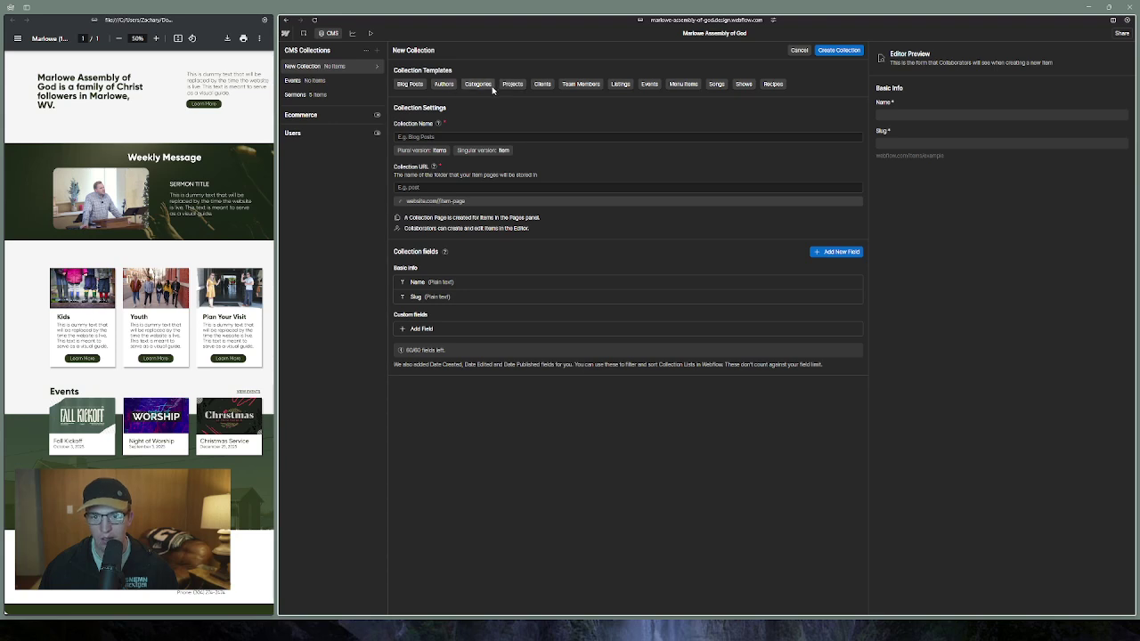
click(649, 84)
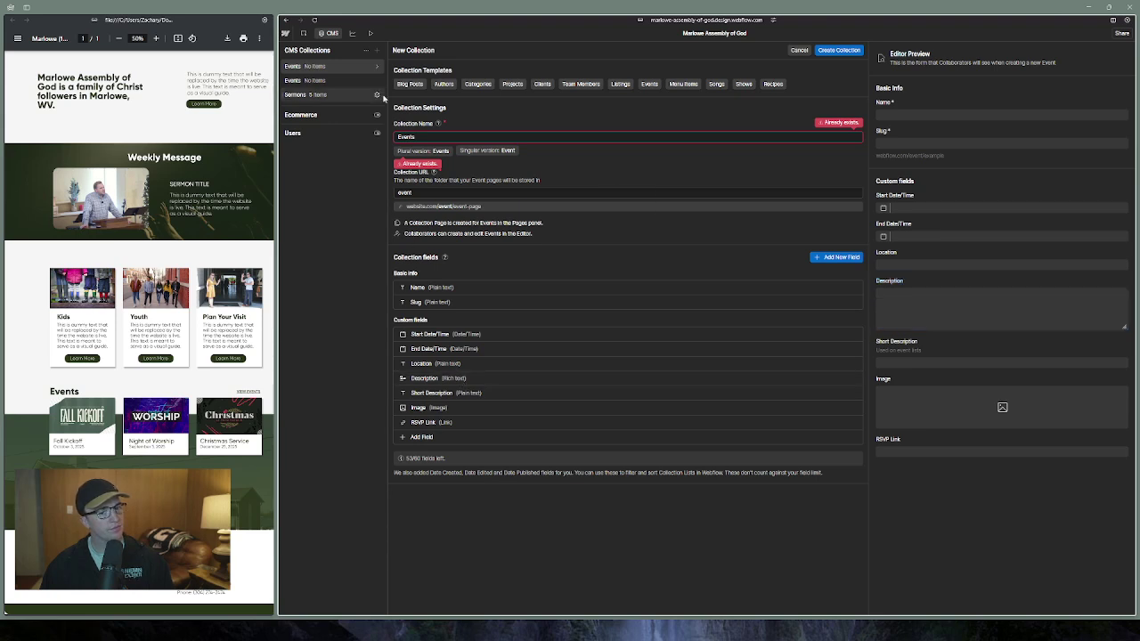
click(512, 338)
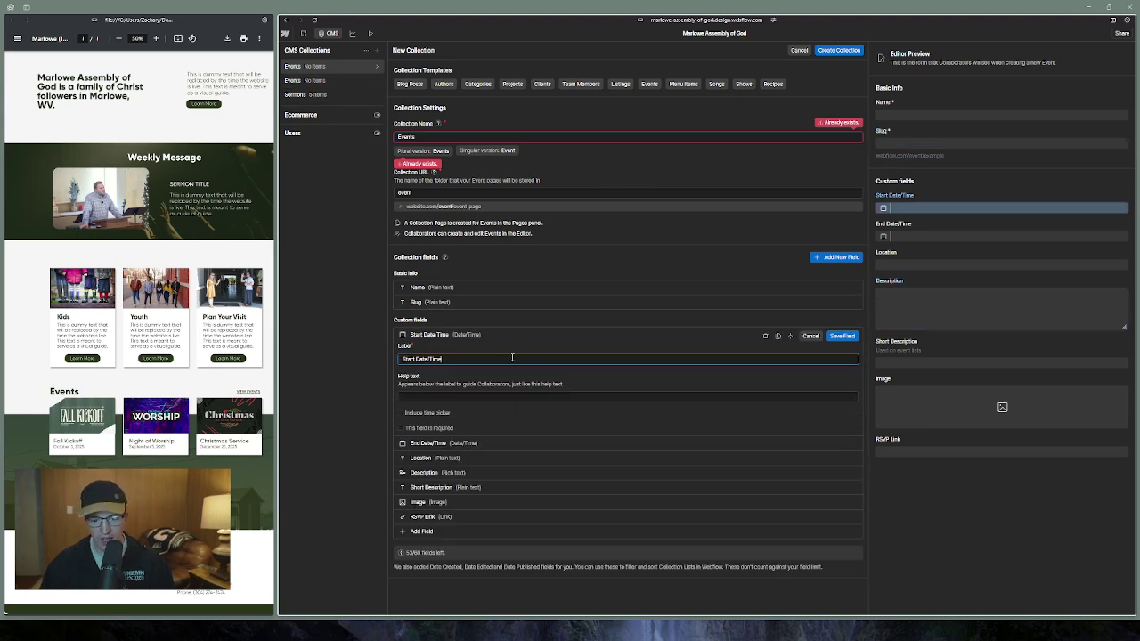
click(508, 438)
click(501, 455)
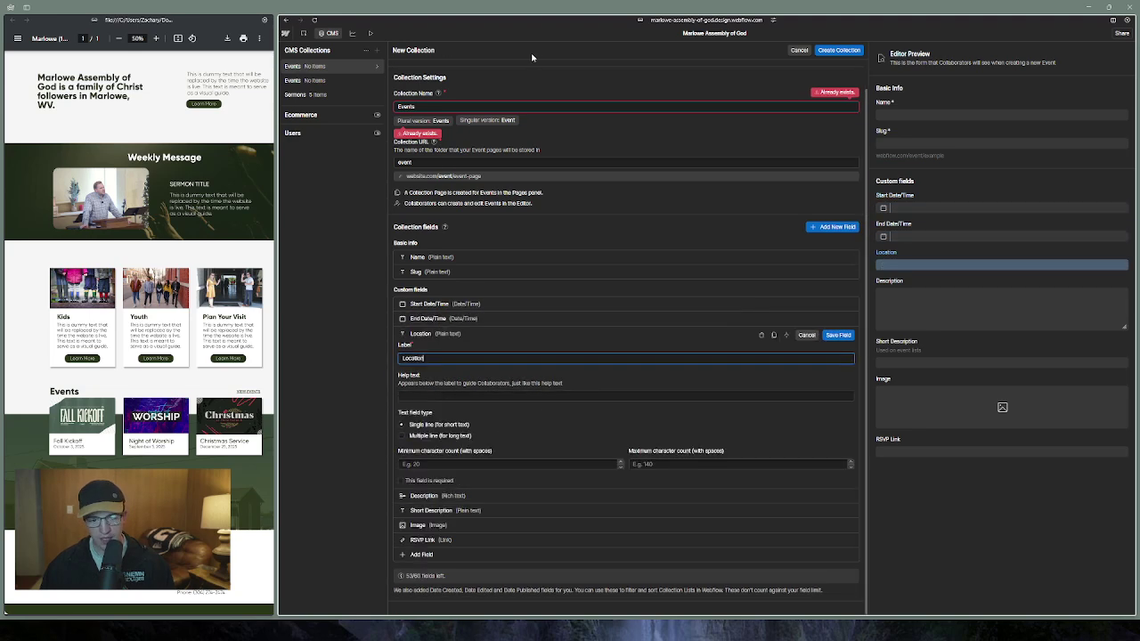
click(339, 79)
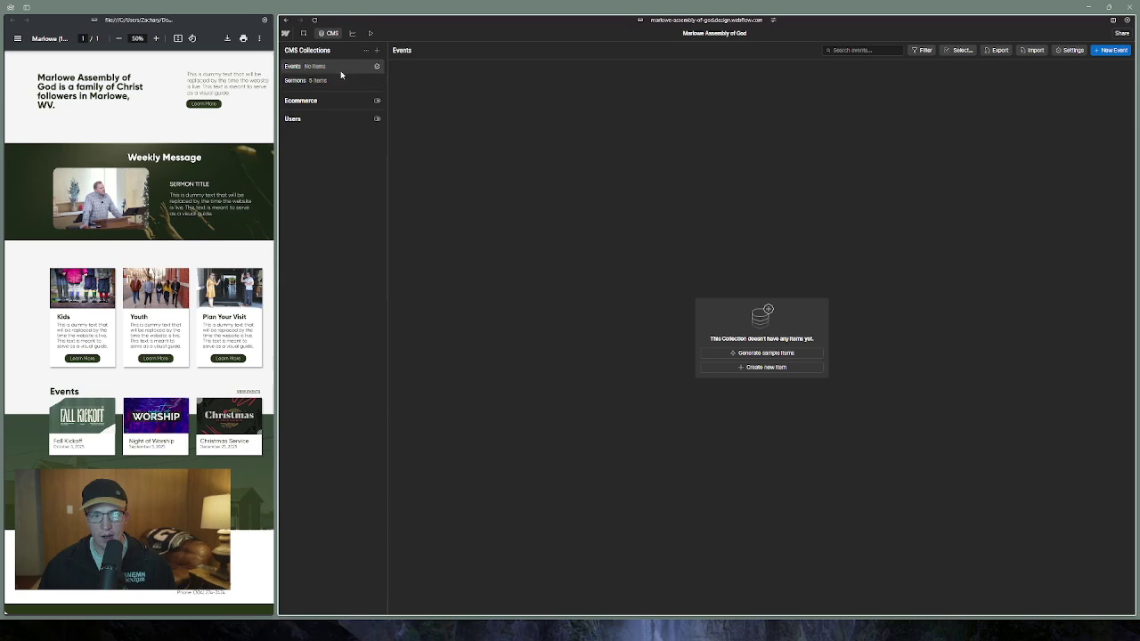
Add a plain text field labelled "Location" to the Events collection
click(340, 64)
click(376, 65)
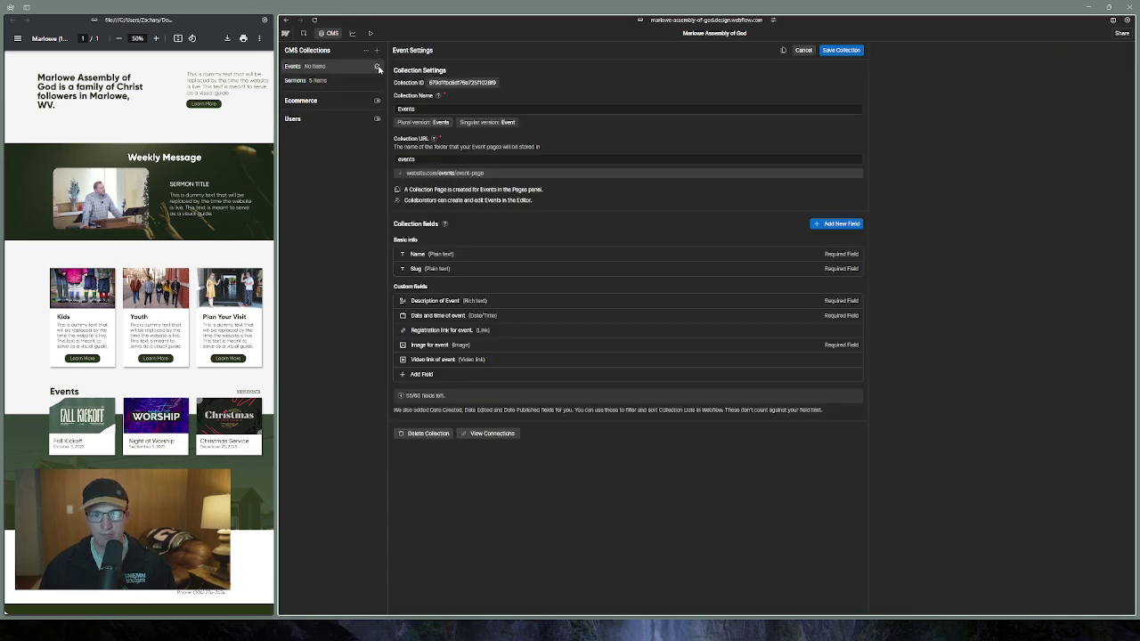
click(835, 224)
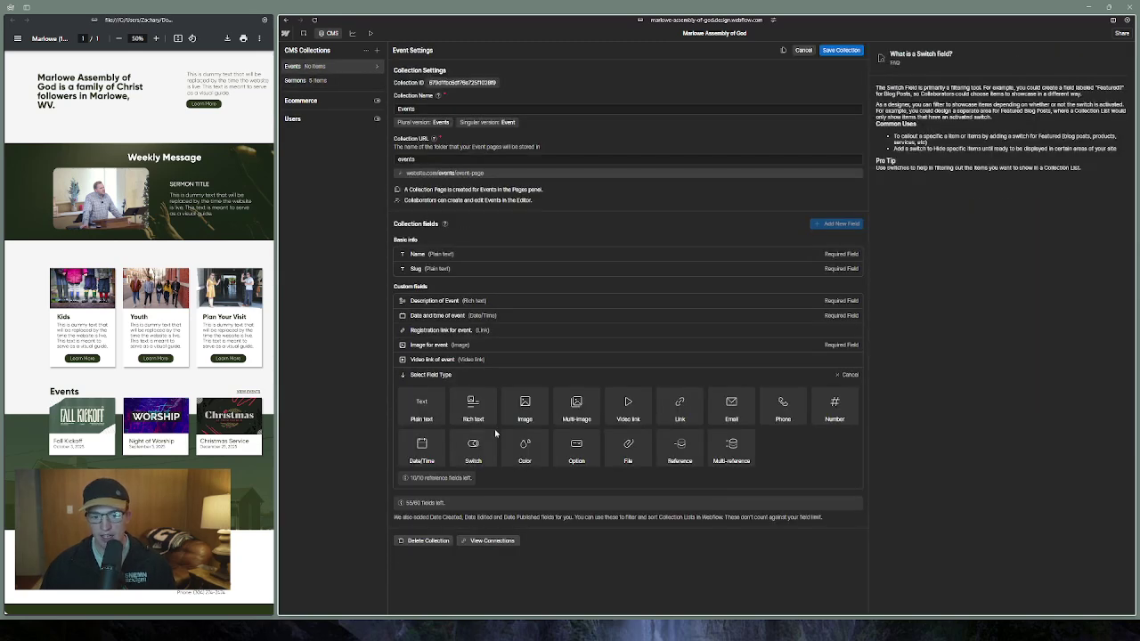
click(432, 415)
text(Location)
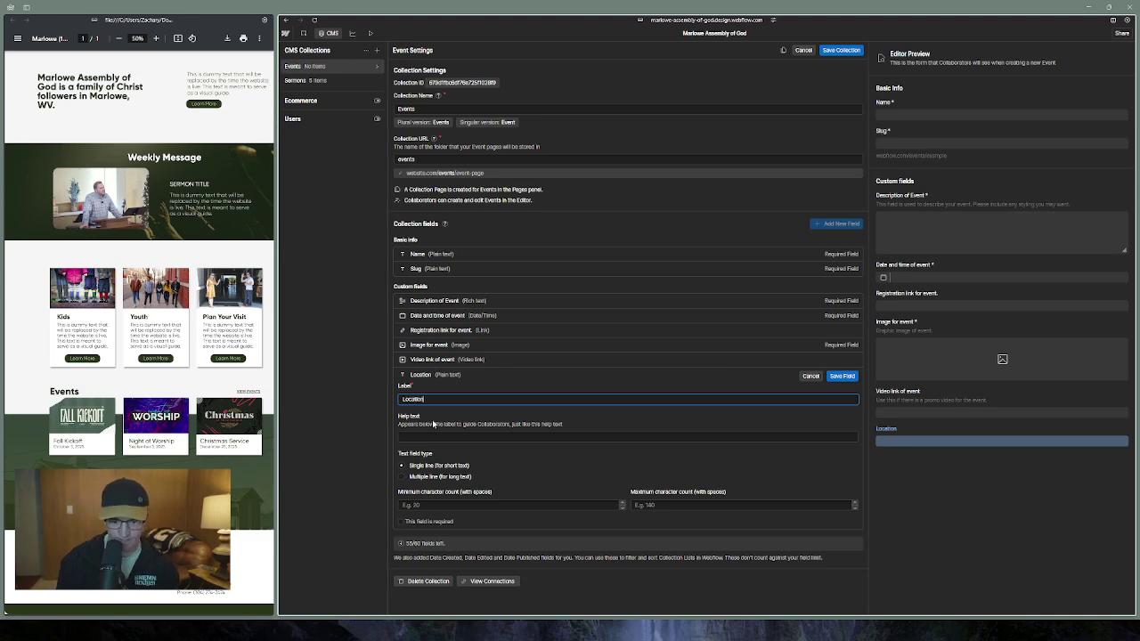
Give the Location field the help text "Where the event will take place. If online, please specify." and save the field
key(Tab)
text(Where the)
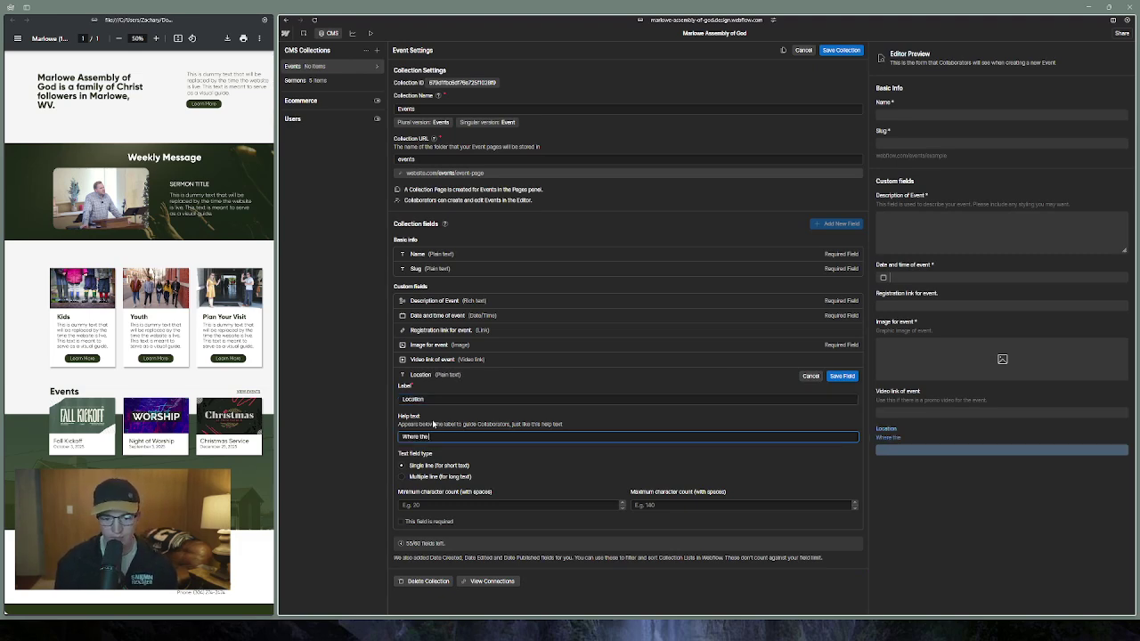
text( event will take place.)
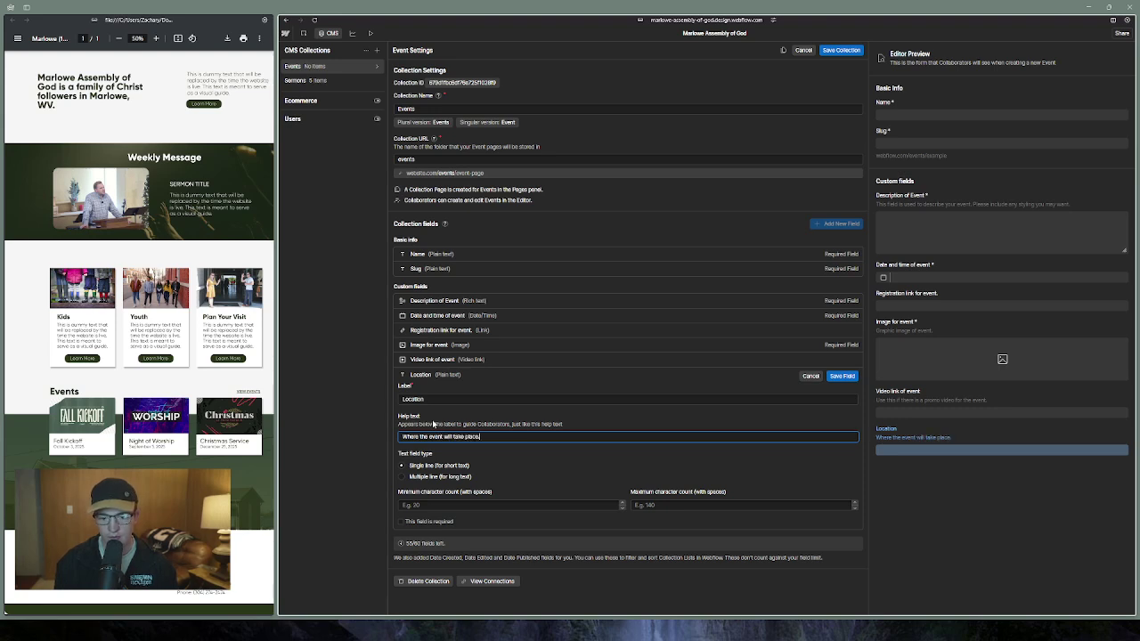
text( If online, please specify.)
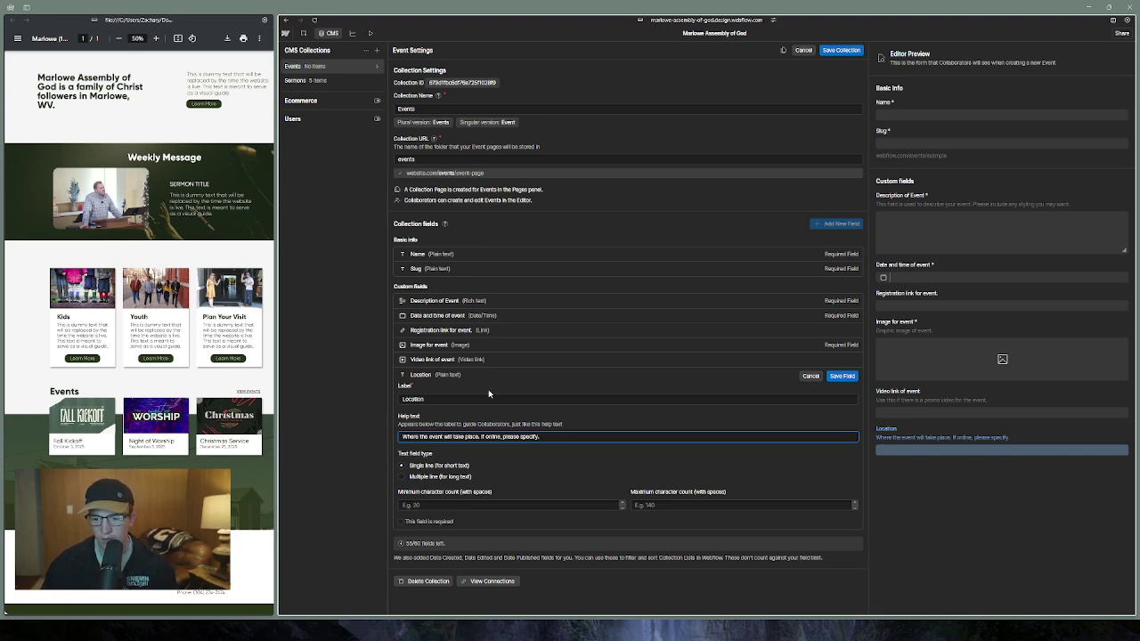
click(853, 375)
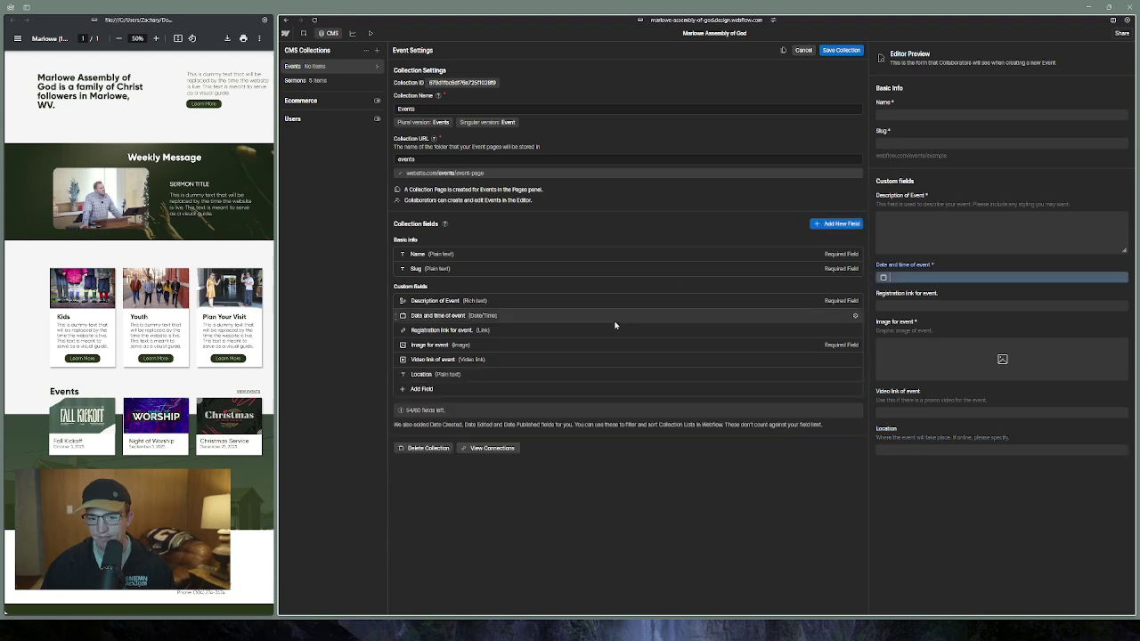
Make the Location field required and save the Events collection
click(423, 374)
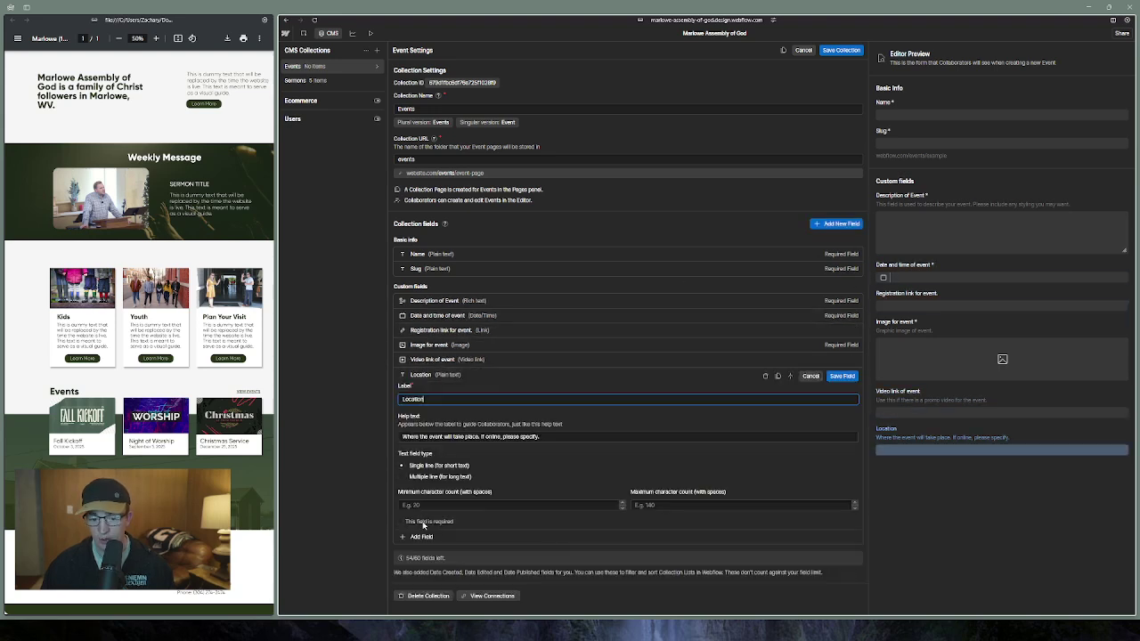
click(846, 376)
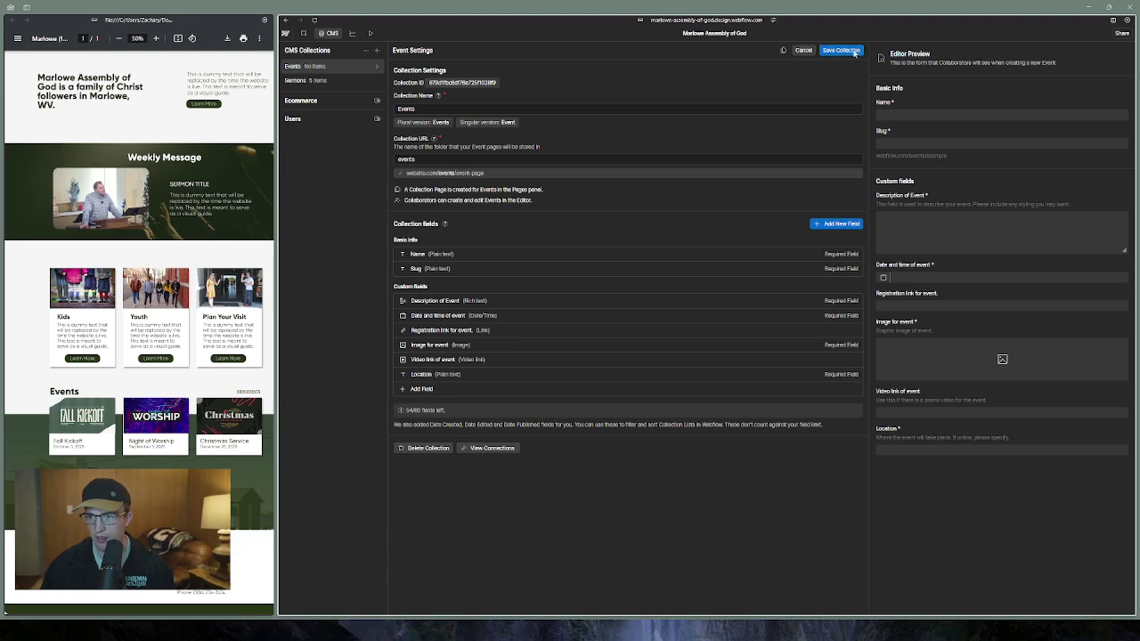
click(852, 51)
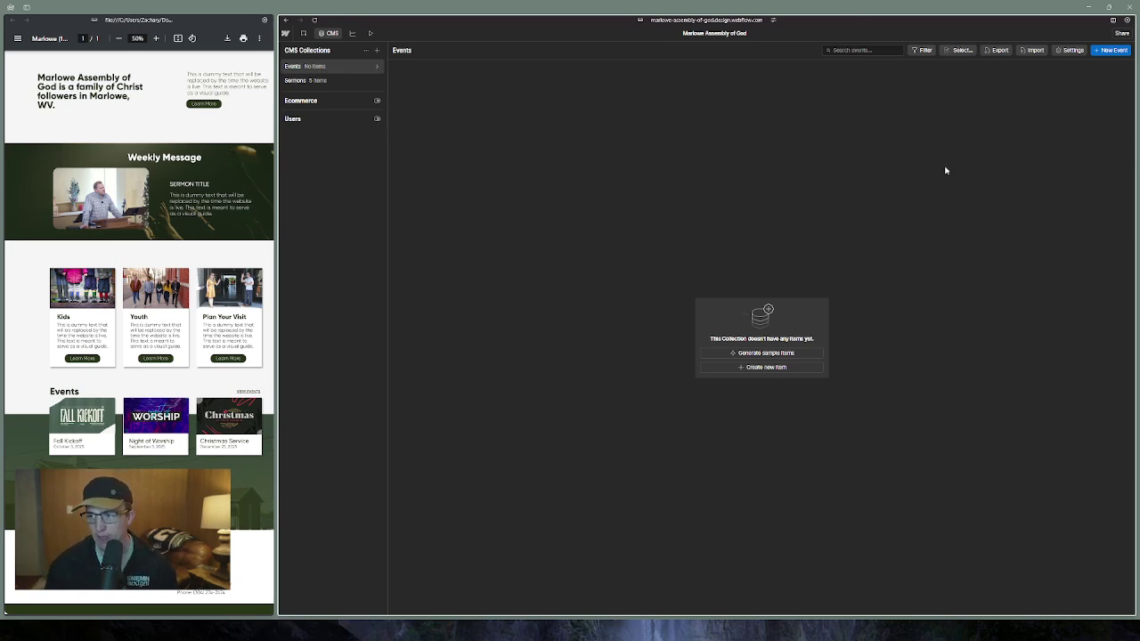
Generate 5 sample items for the Events collection from the description "Church events."
click(790, 353)
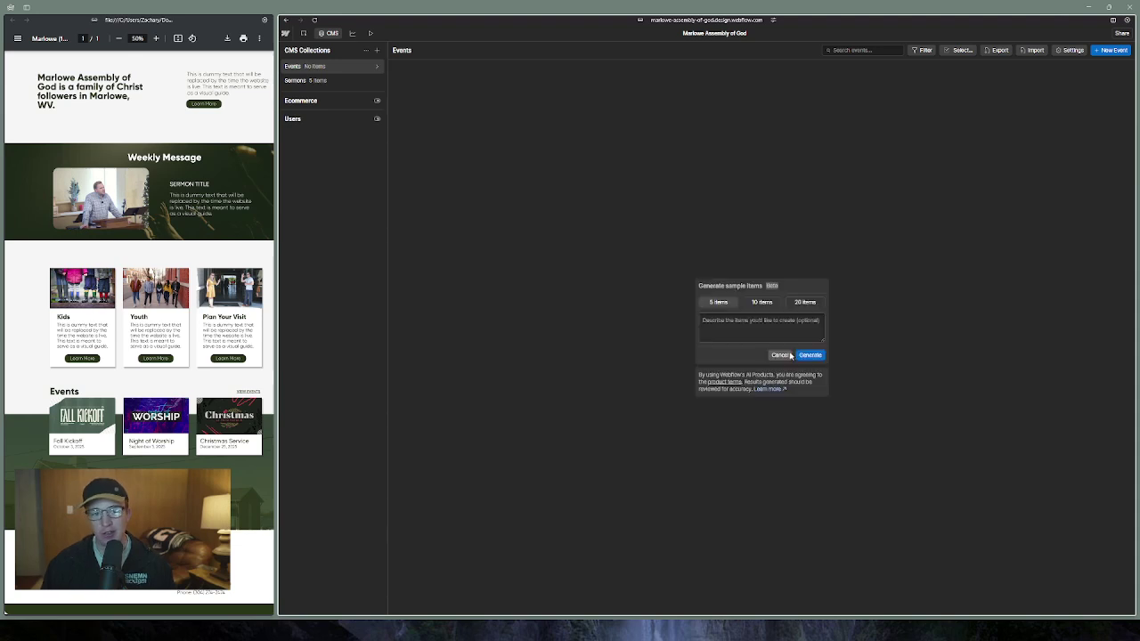
click(781, 330)
text(g)
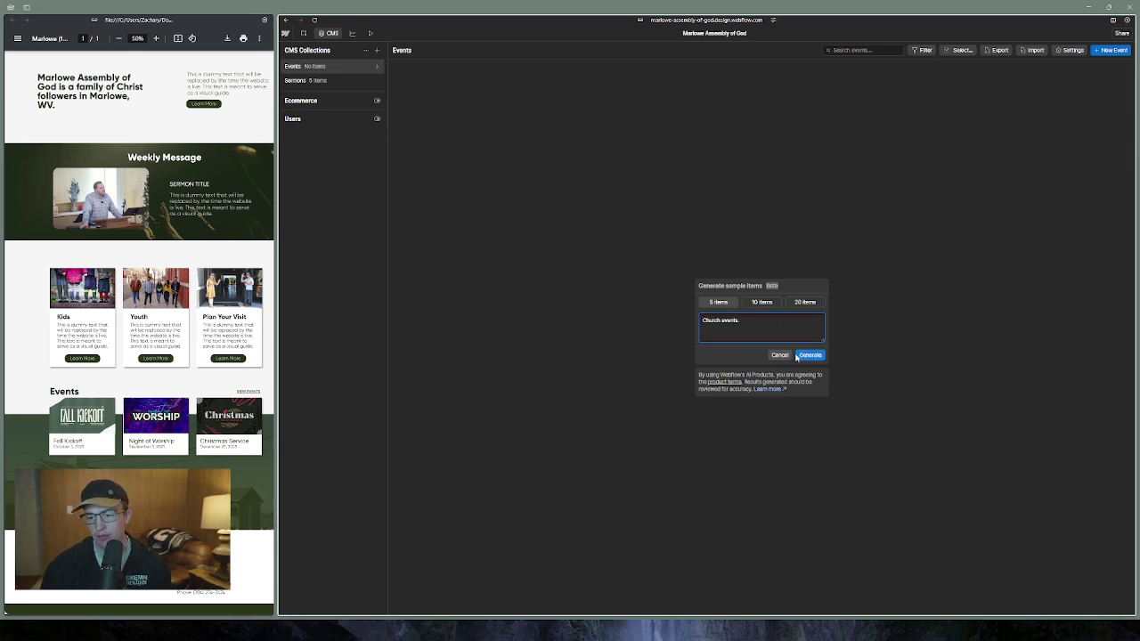
click(808, 355)
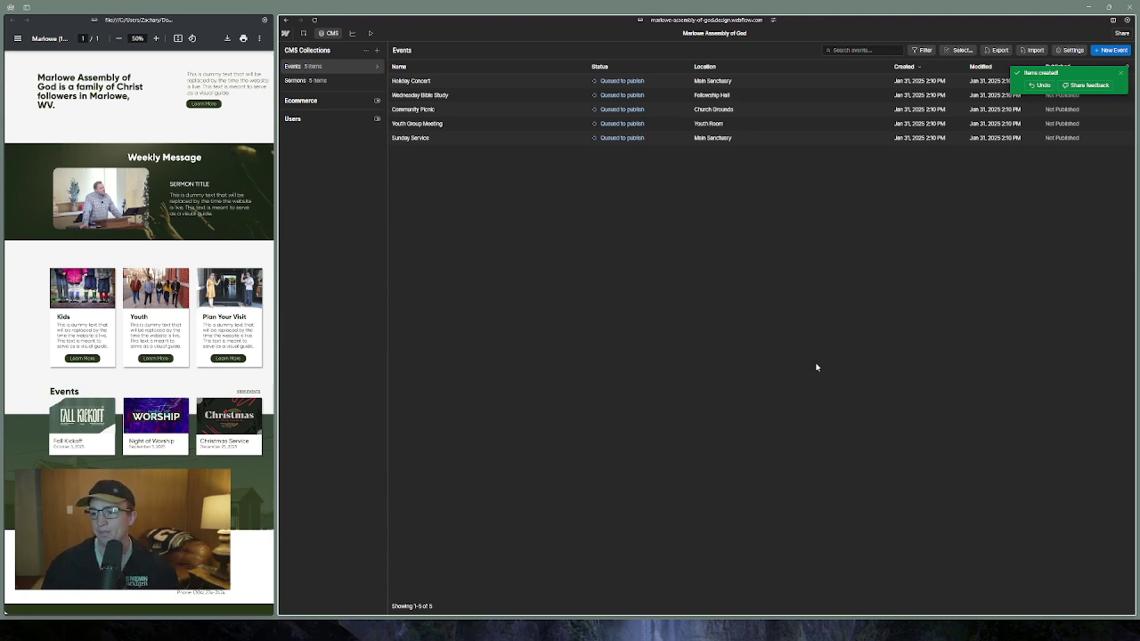
Remove the "Annual Holiday Concert" heading from the Holiday Concert event's description and save the item
click(1120, 73)
click(553, 86)
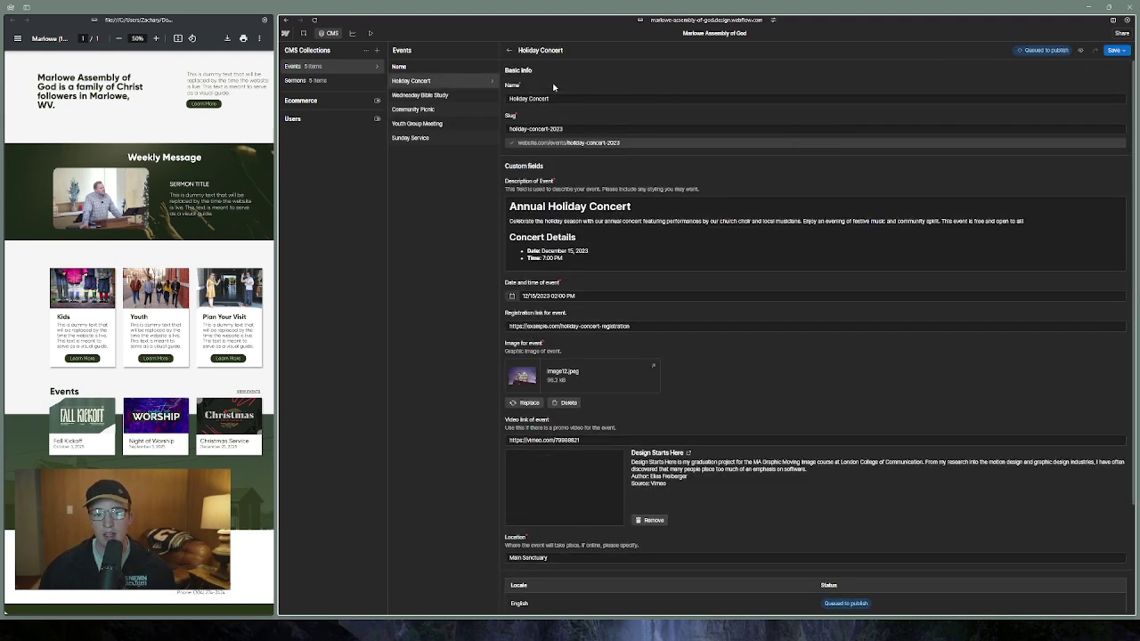
triple_click(510, 206)
key(BackSpace)
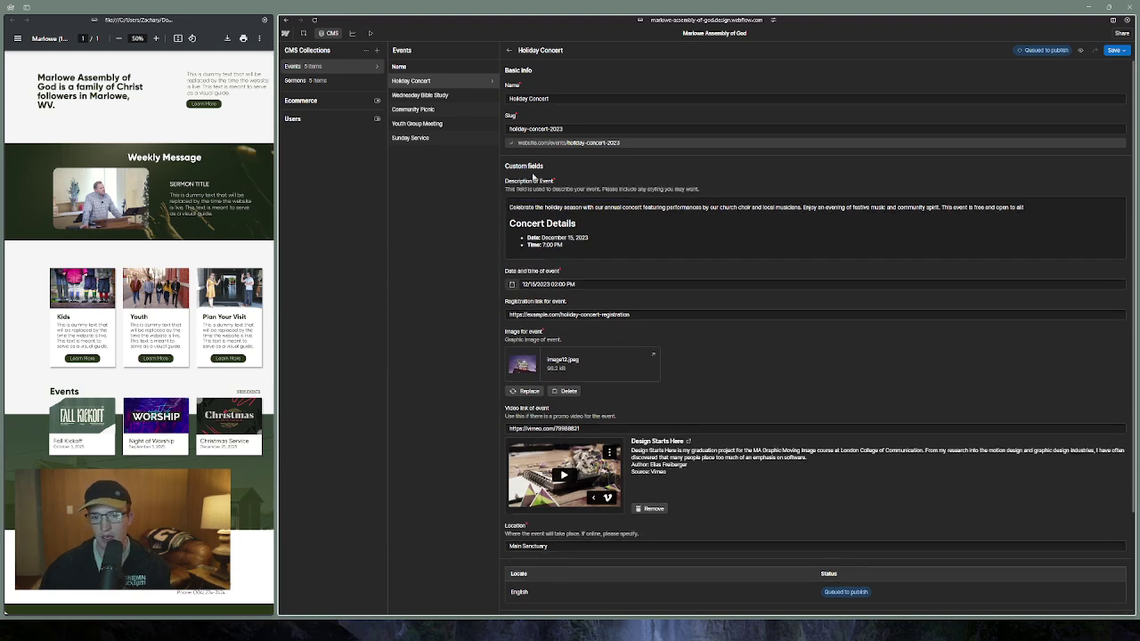
click(1119, 50)
click(1075, 71)
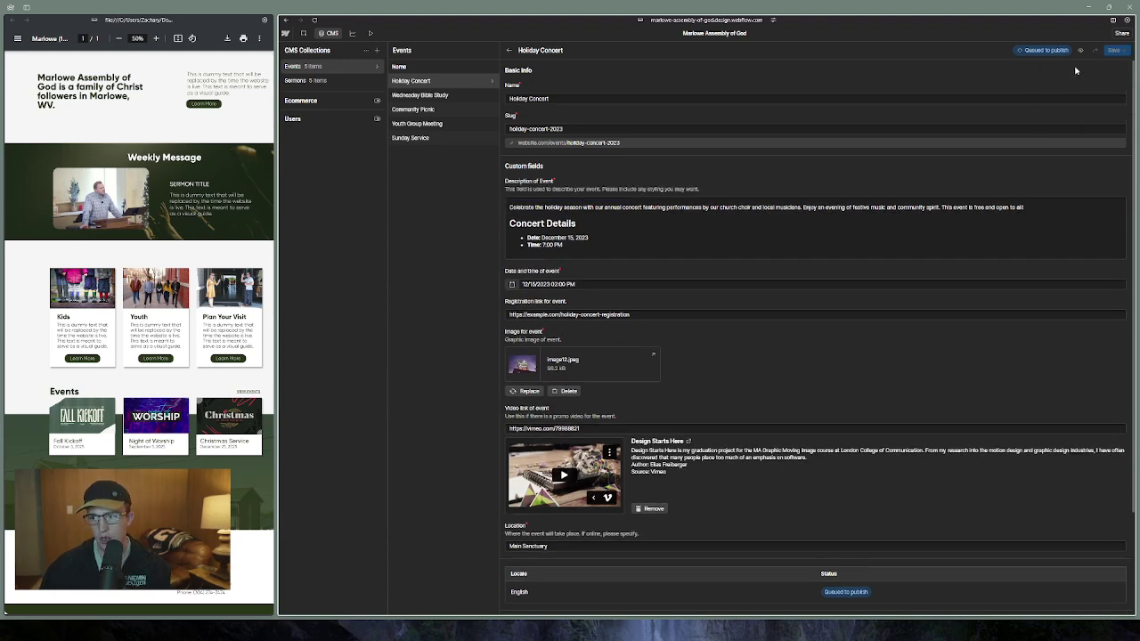
Remove the "Midweek Bible Study" heading from the Wednesday Bible Study event's description and save the item
click(492, 94)
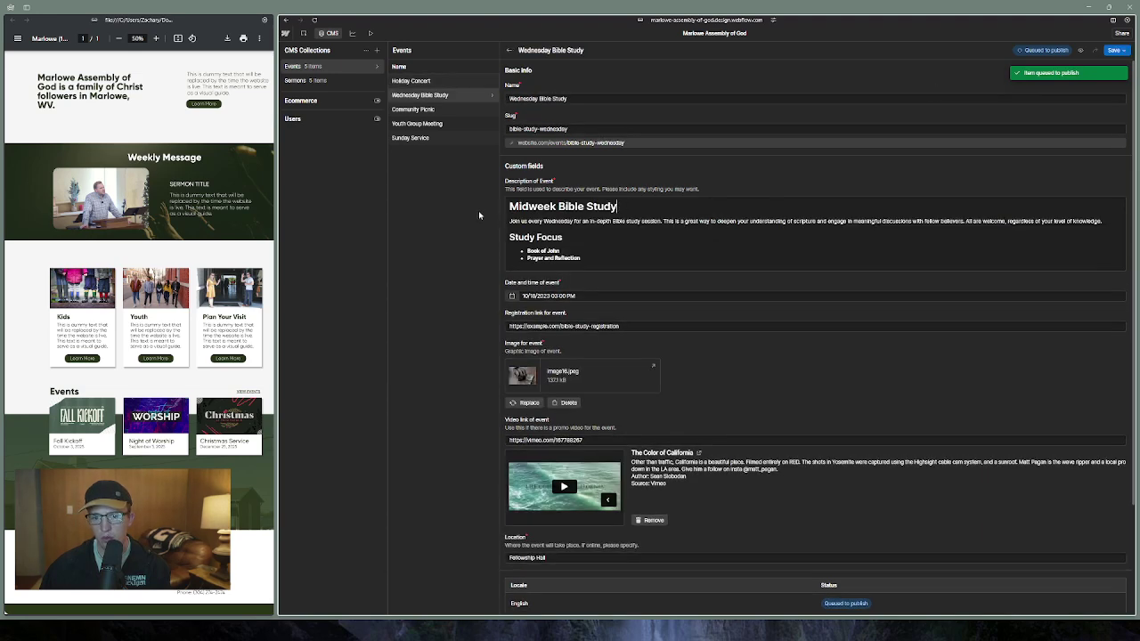
triple_click(509, 205)
key(BackSpace)
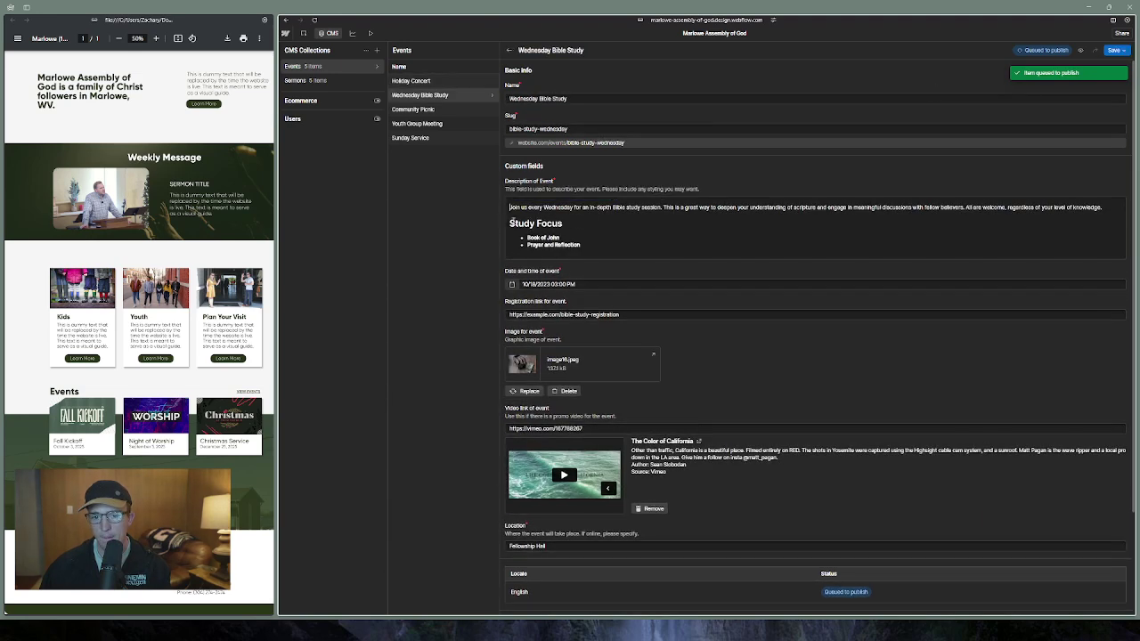
click(1117, 51)
click(1101, 67)
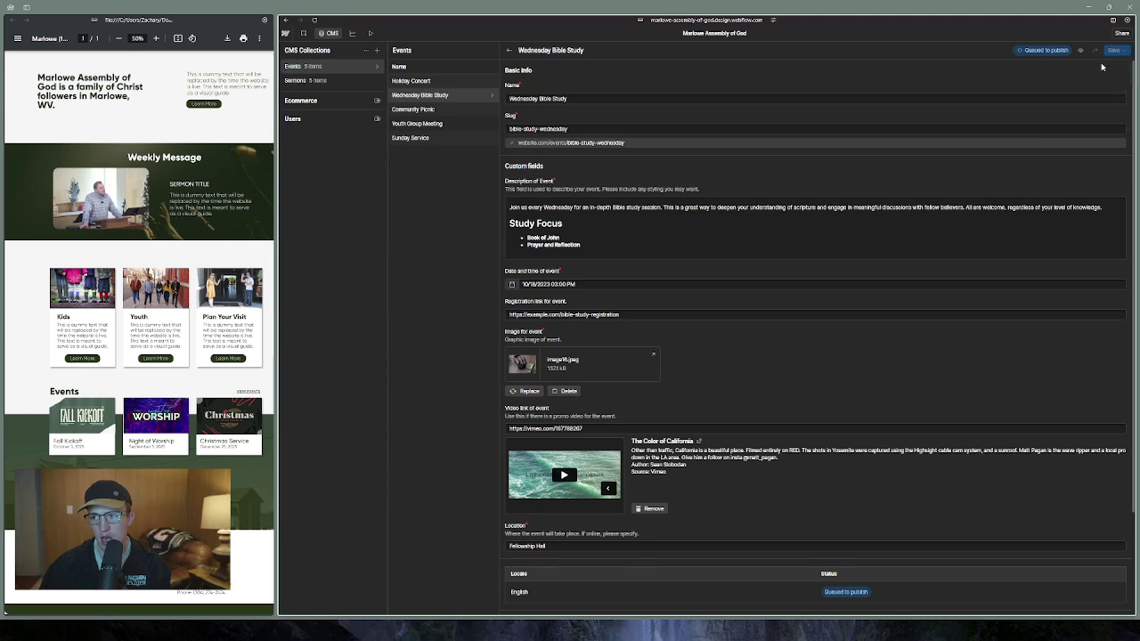
Remove the "Annual Community Picnic" heading from the Community Picnic event's description and save the item
click(428, 110)
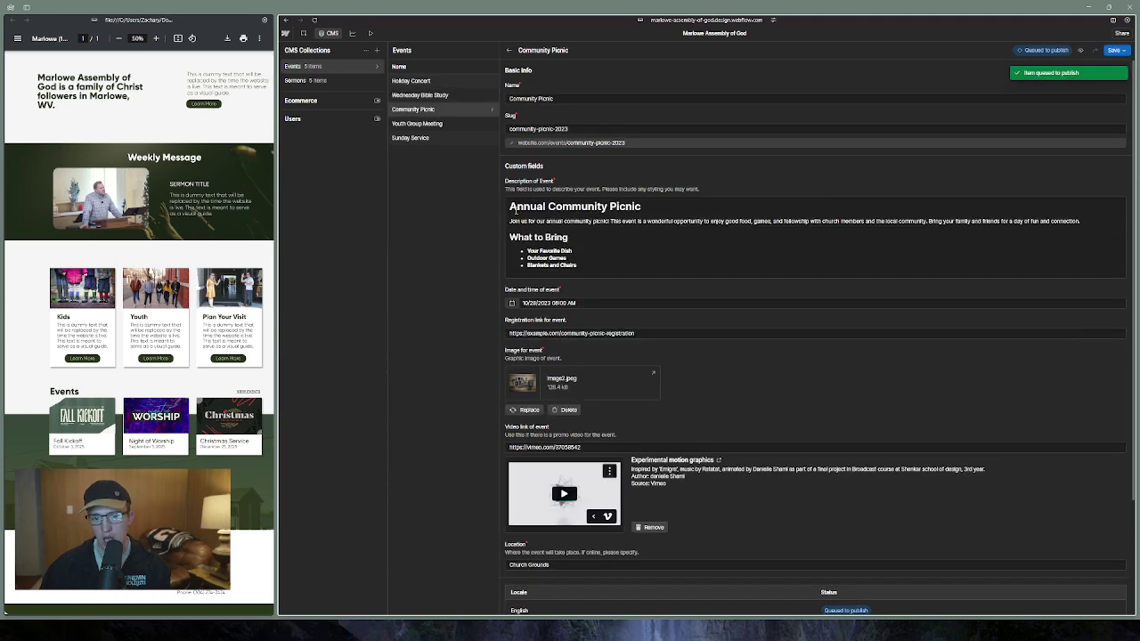
triple_click(509, 206)
key(BackSpace)
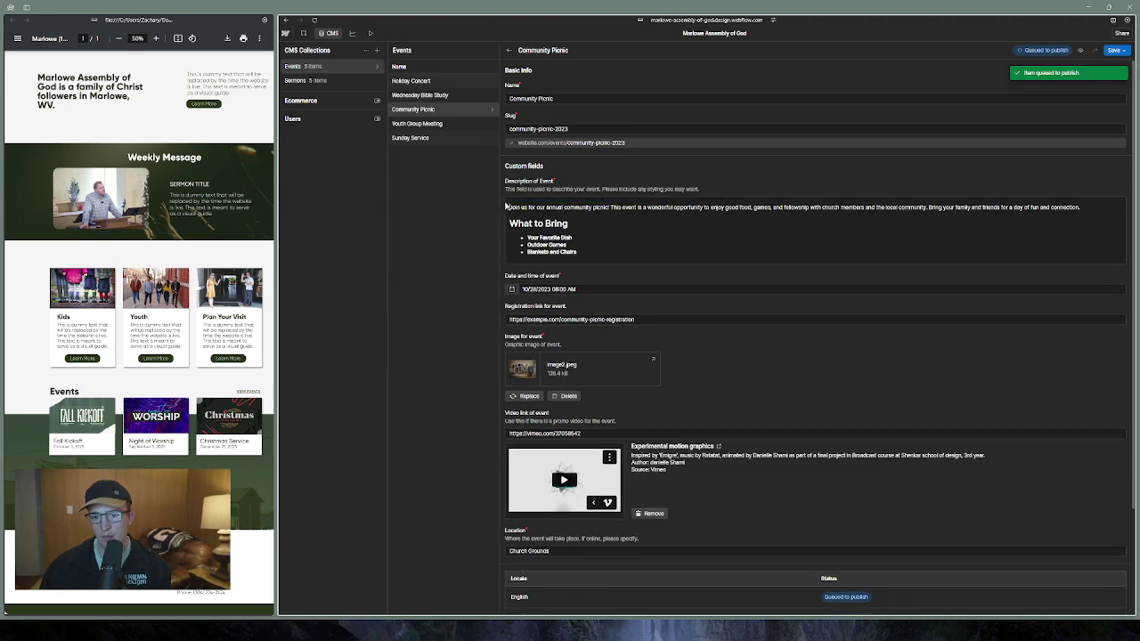
click(1117, 50)
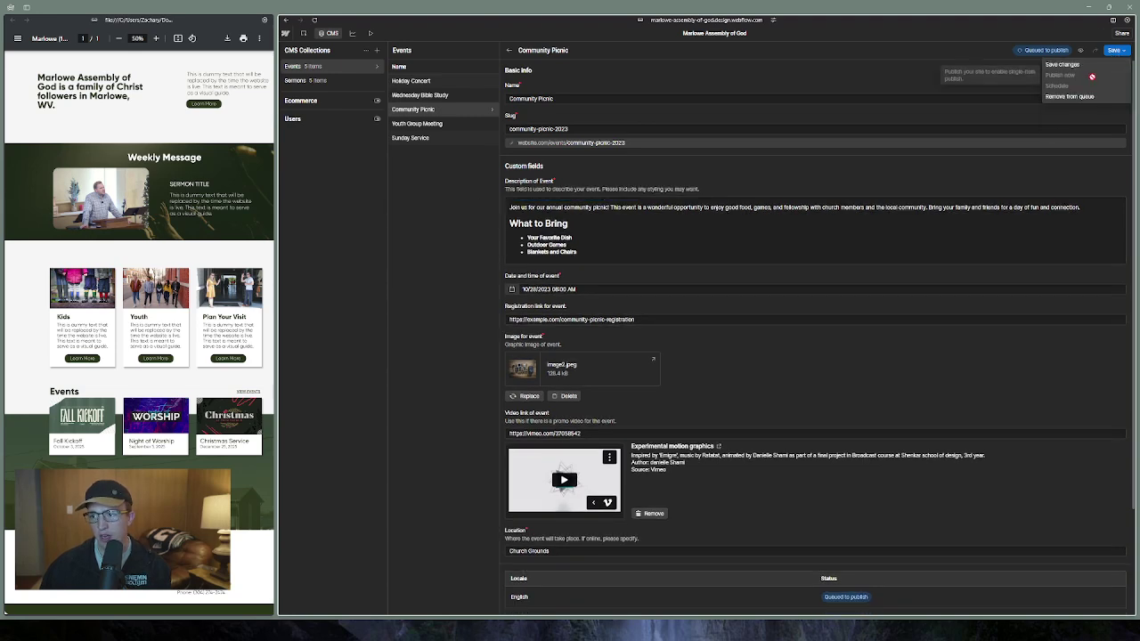
click(1093, 66)
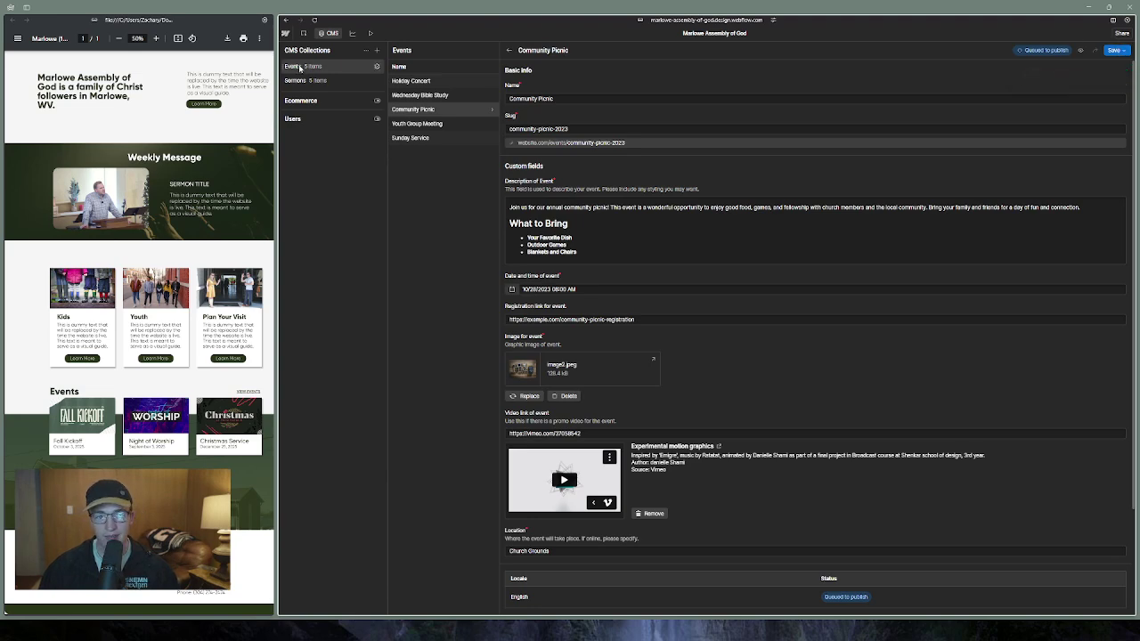
Return to the homepage design and examine how the Kids card's Quick Stack, paragraph and heading are structured
click(330, 37)
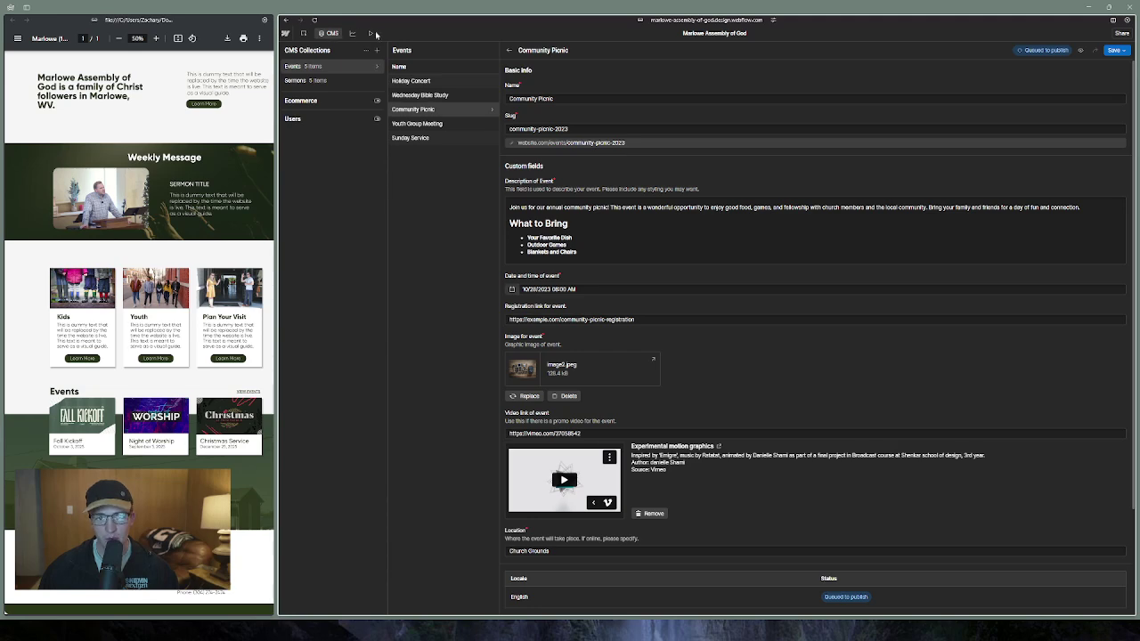
scroll(545, 483, down, 5)
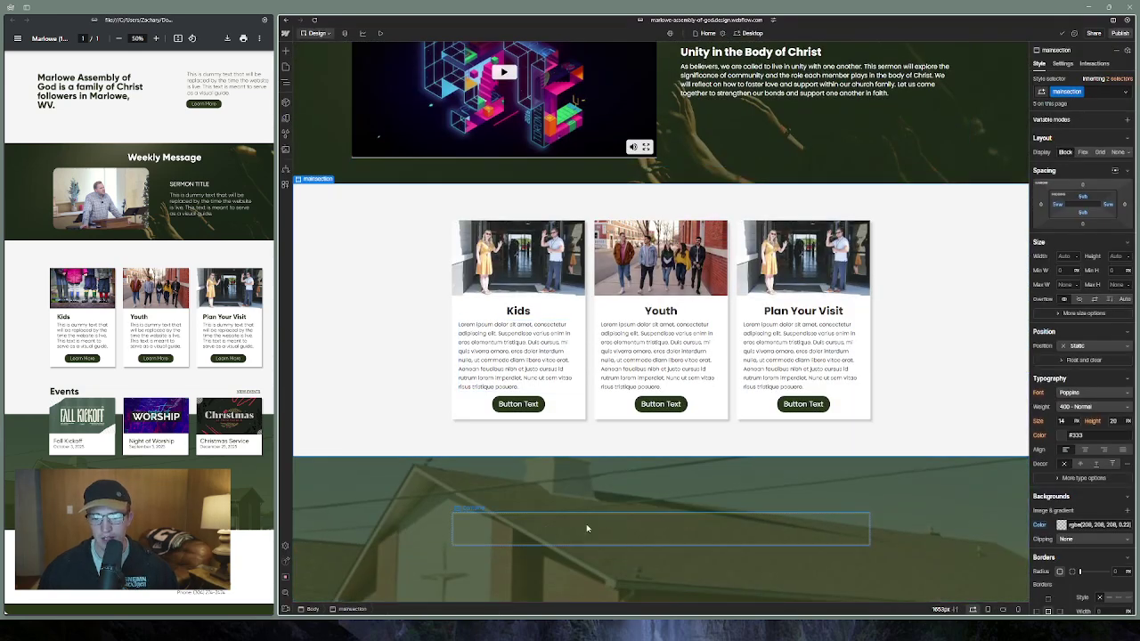
click(590, 364)
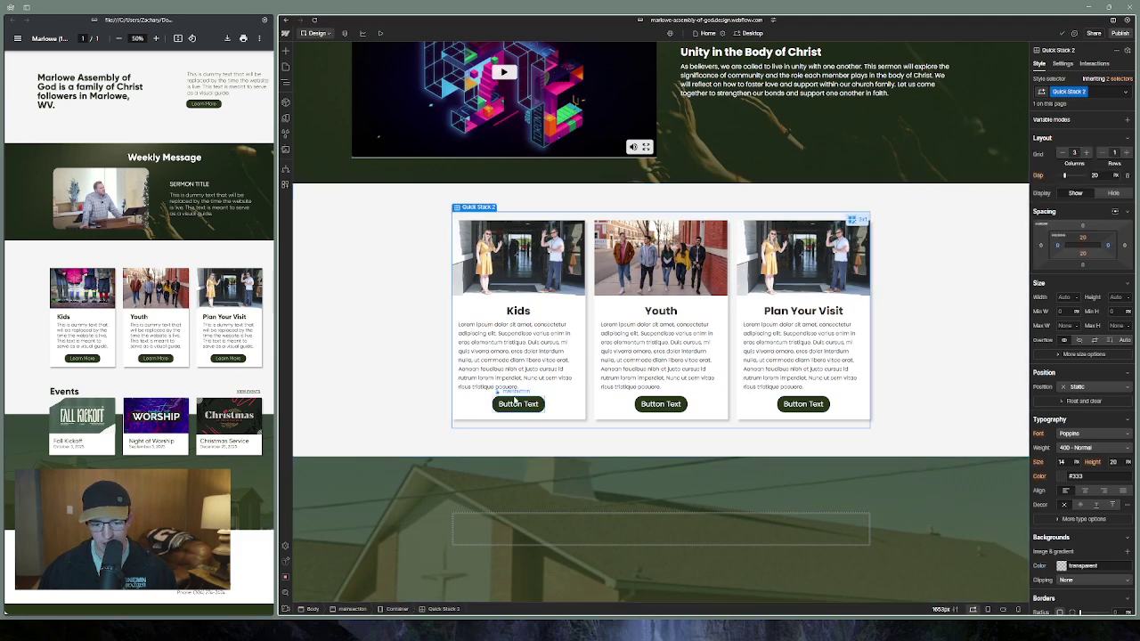
click(518, 360)
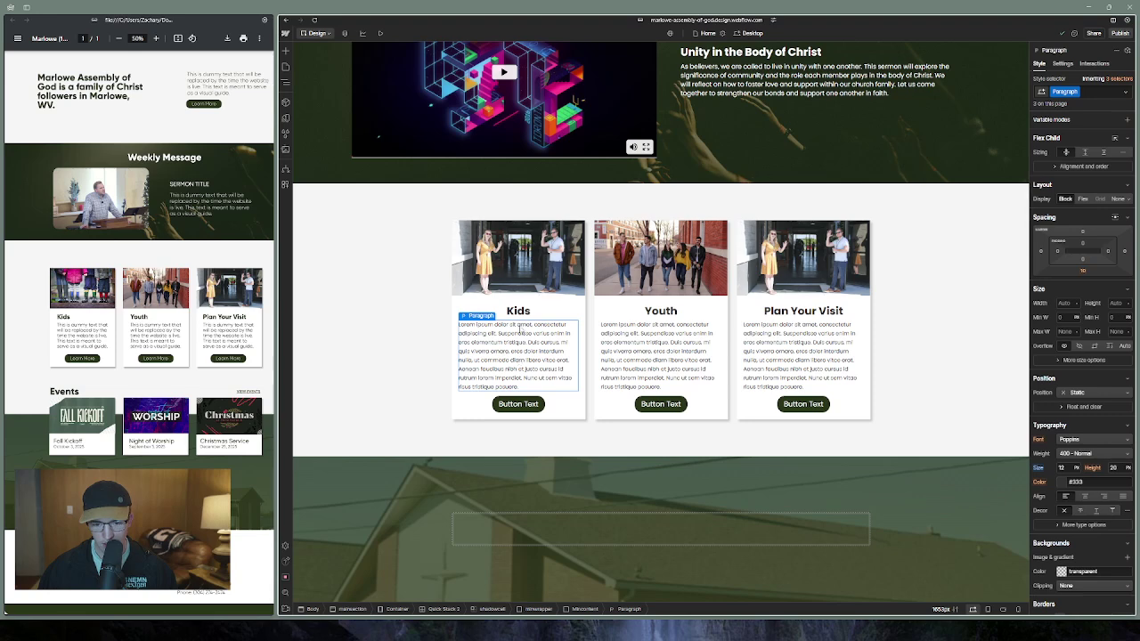
click(520, 317)
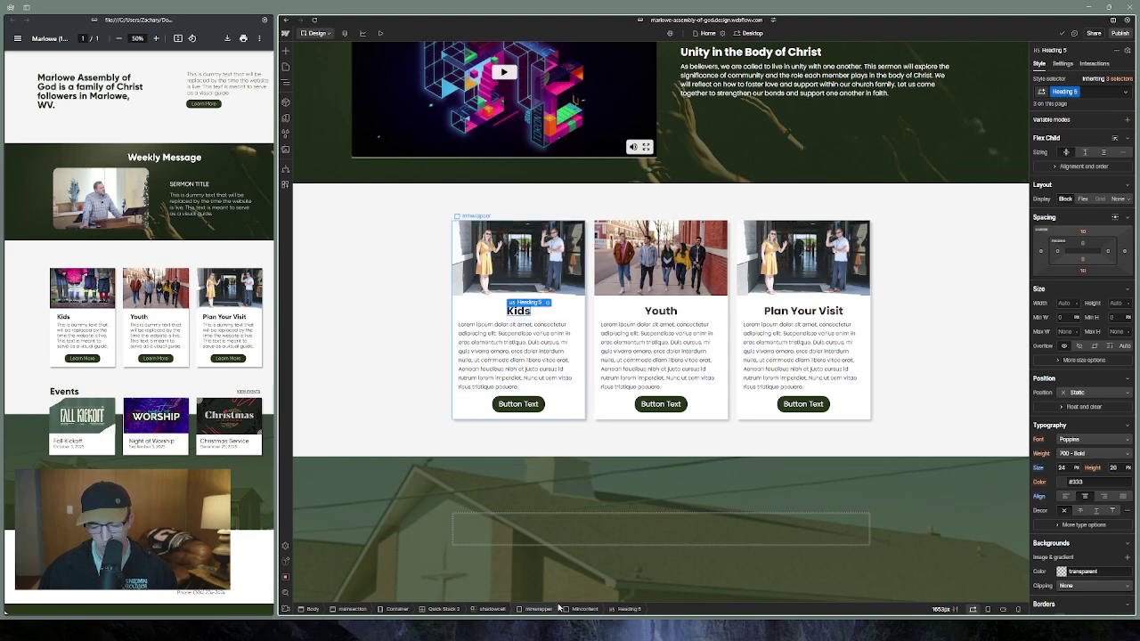
Insert a Collection List in the empty container over the green church background, connect it to Events, and lay it out in three columns
click(562, 518)
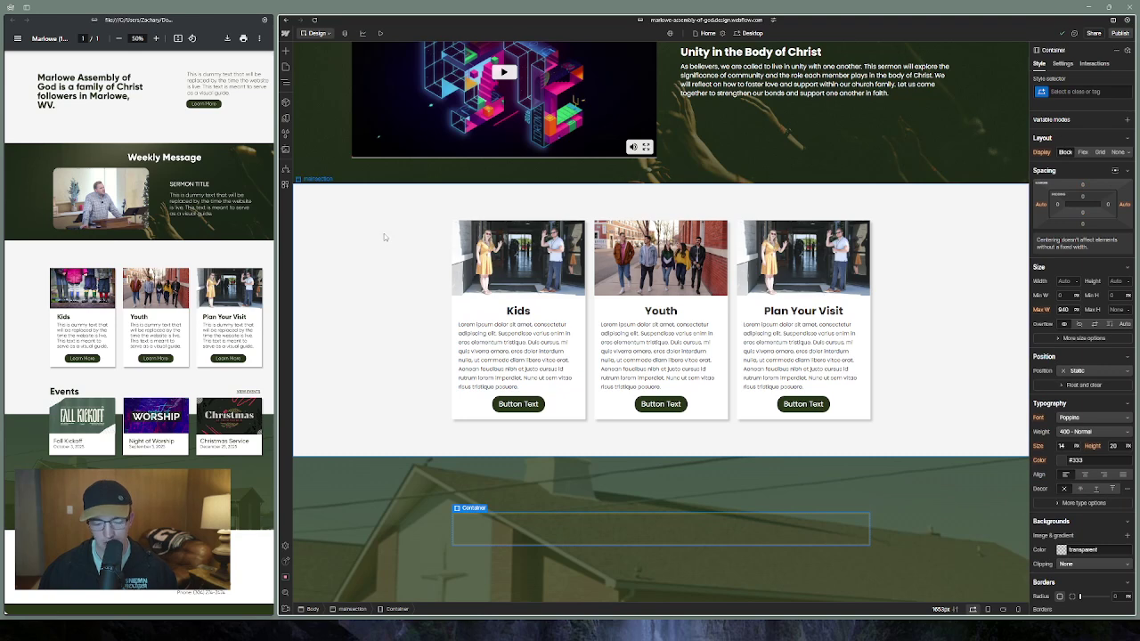
click(284, 59)
drag(312, 430, 488, 520)
click(528, 400)
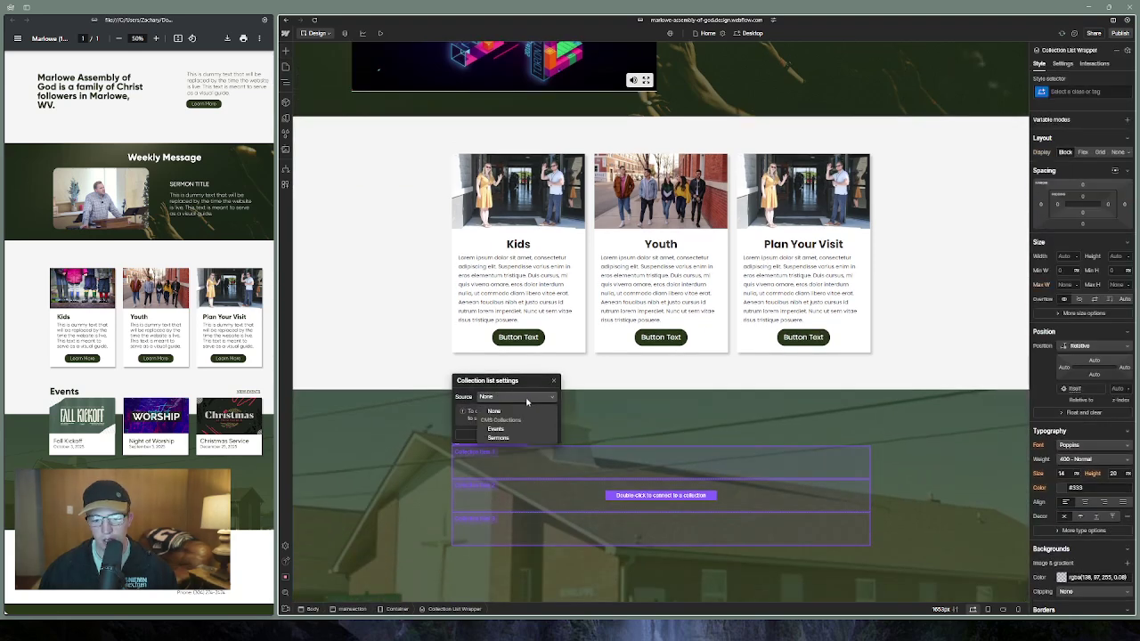
click(502, 432)
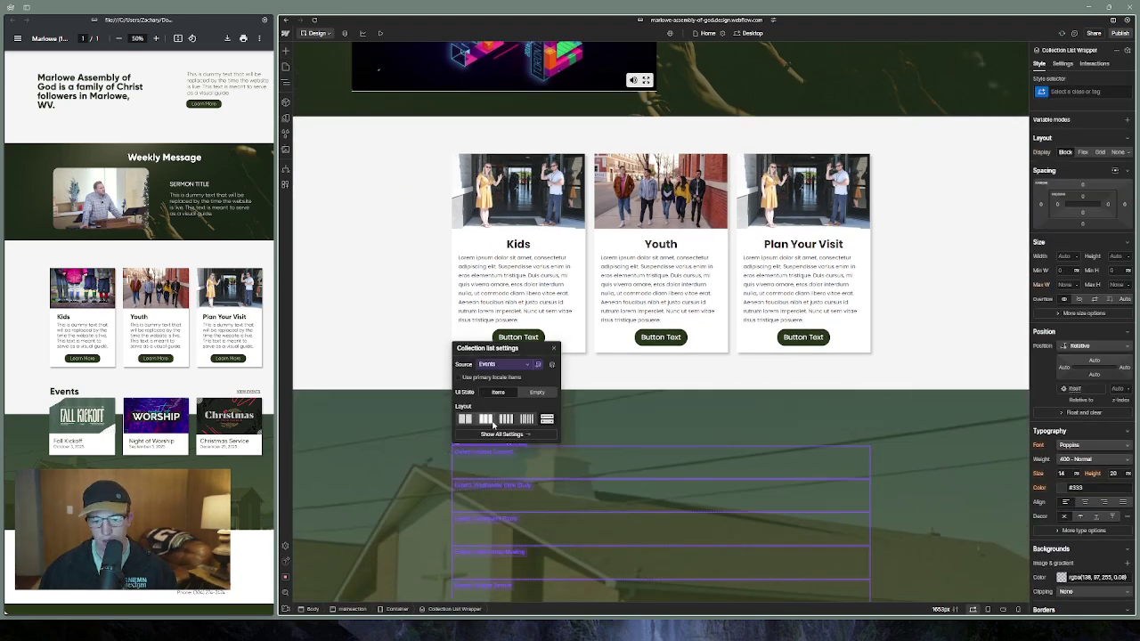
click(489, 424)
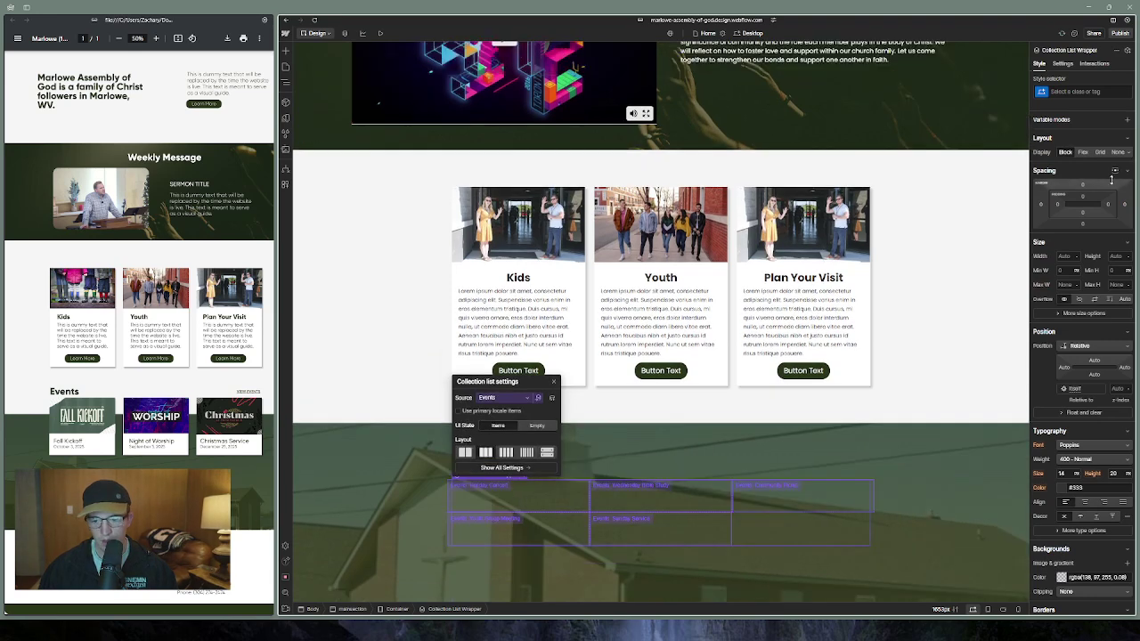
Limit the Events collection list to show 3 items
click(1064, 62)
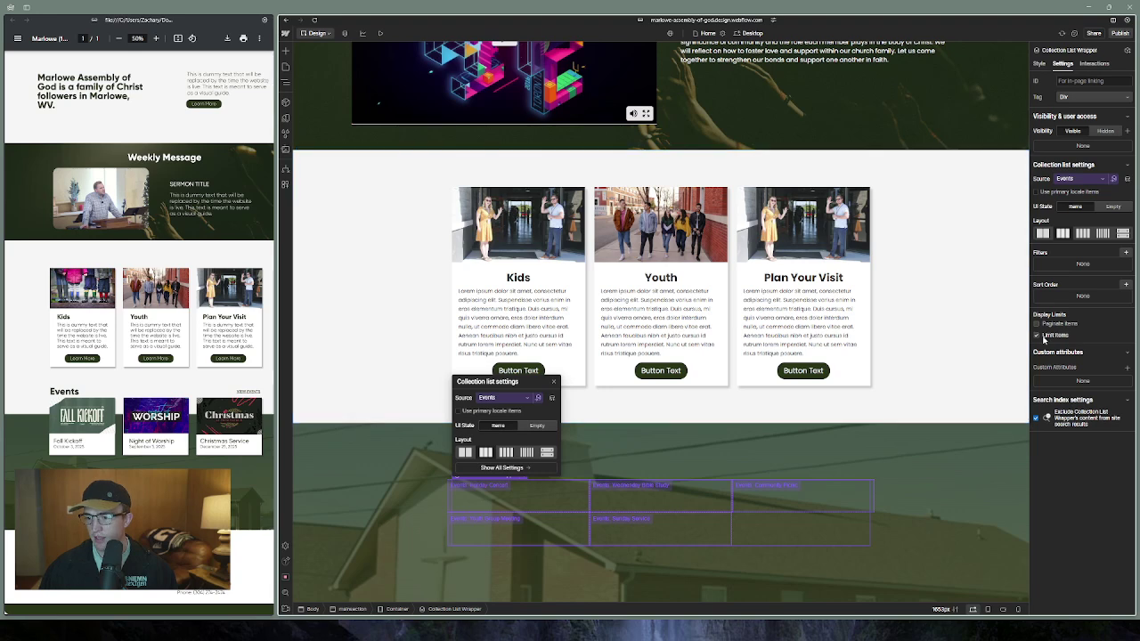
click(1038, 337)
click(1068, 347)
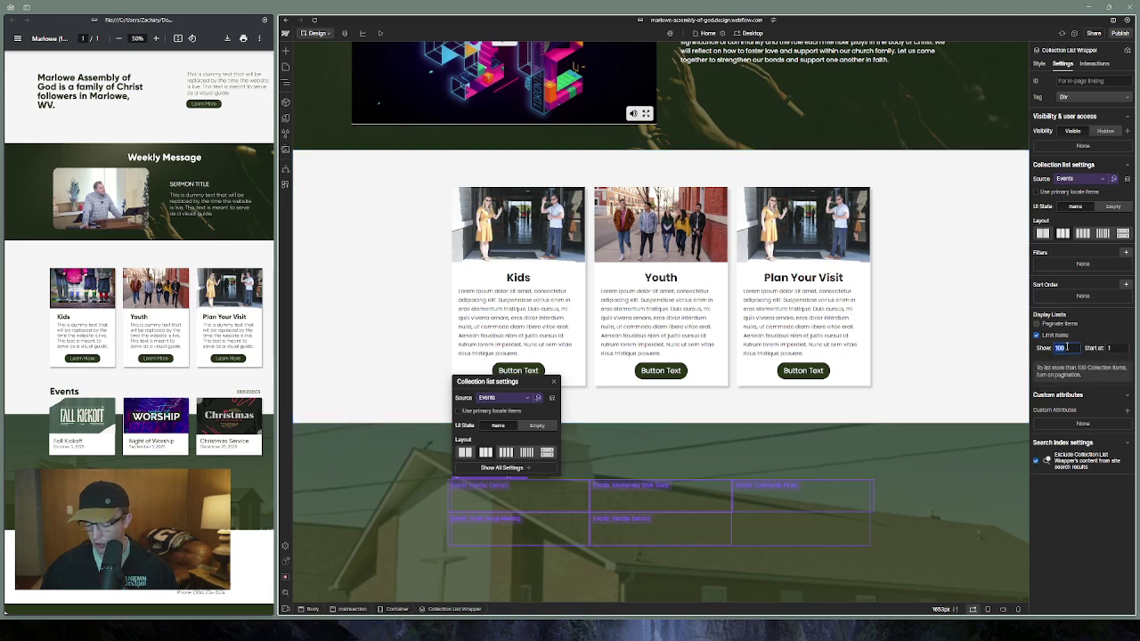
text(1)
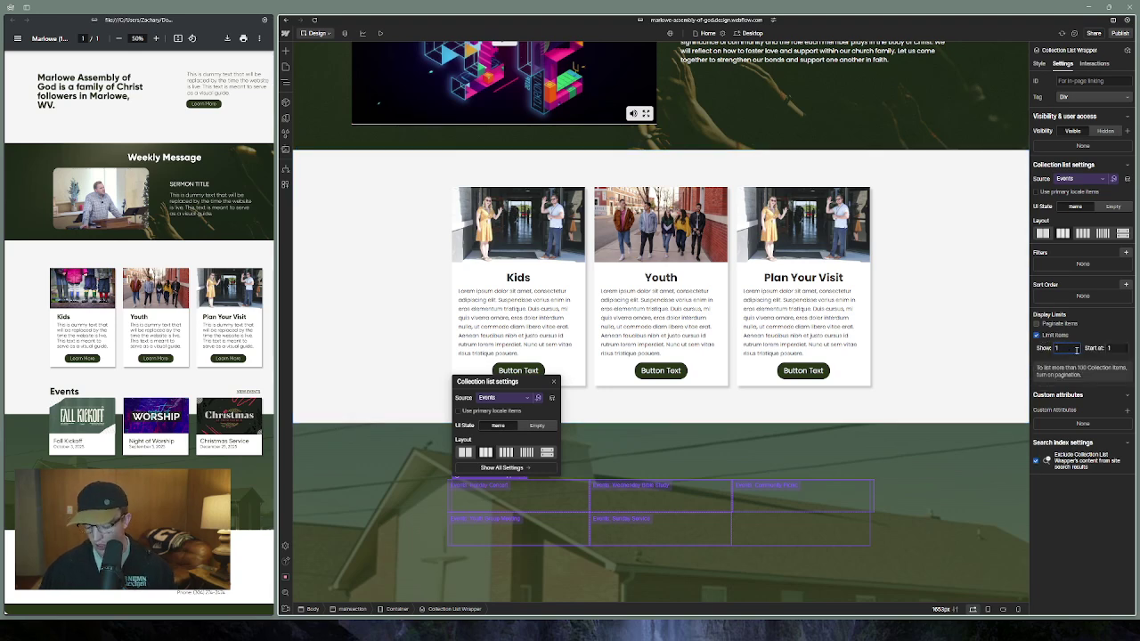
key(Return)
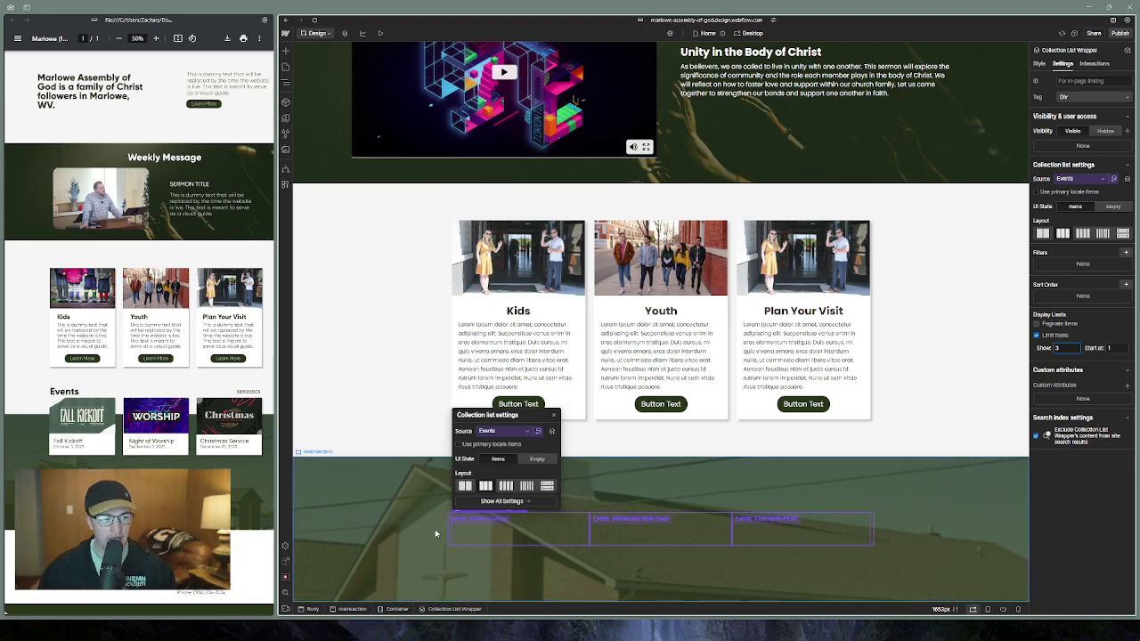
Insert an image element in the first Events collection item and connect it to the "Image for event" field
click(451, 504)
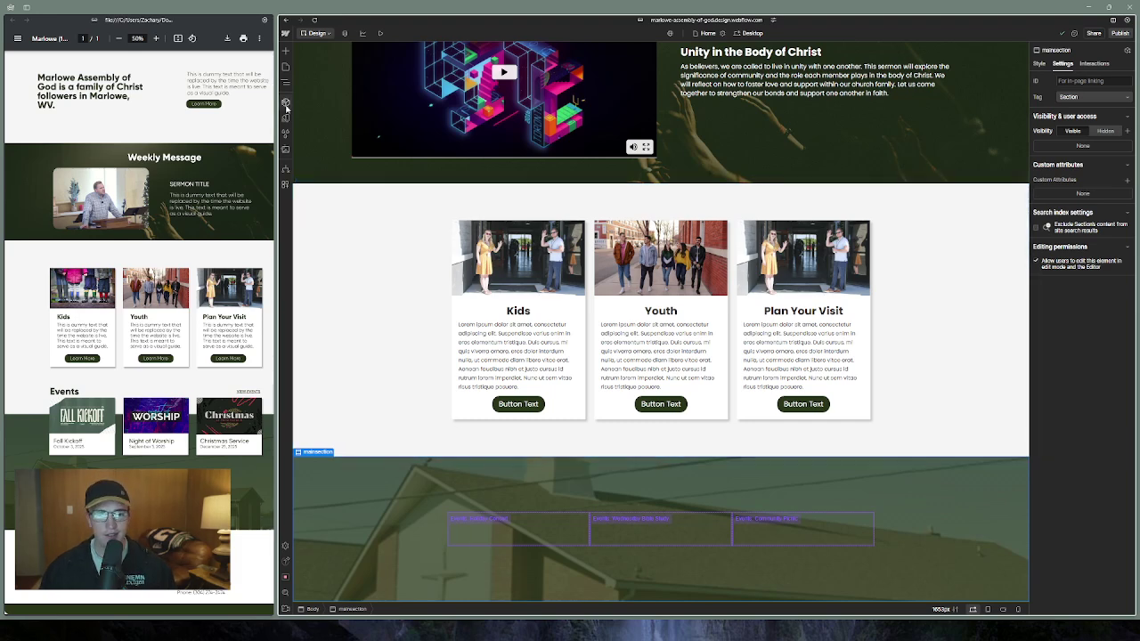
click(285, 53)
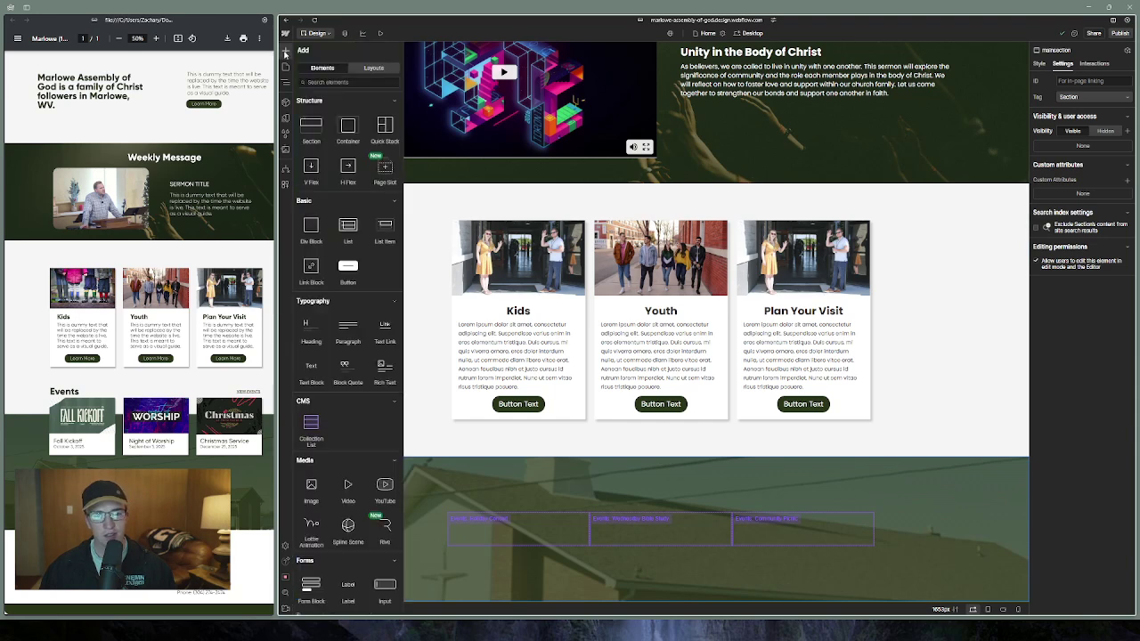
click(285, 54)
click(285, 53)
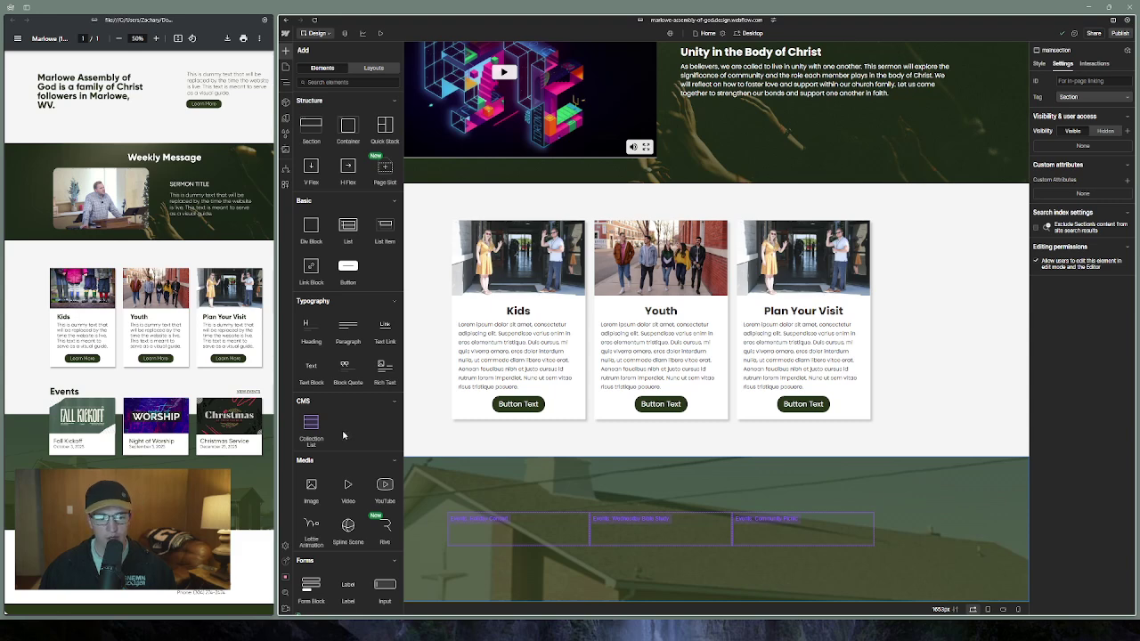
drag(311, 488, 503, 517)
click(479, 330)
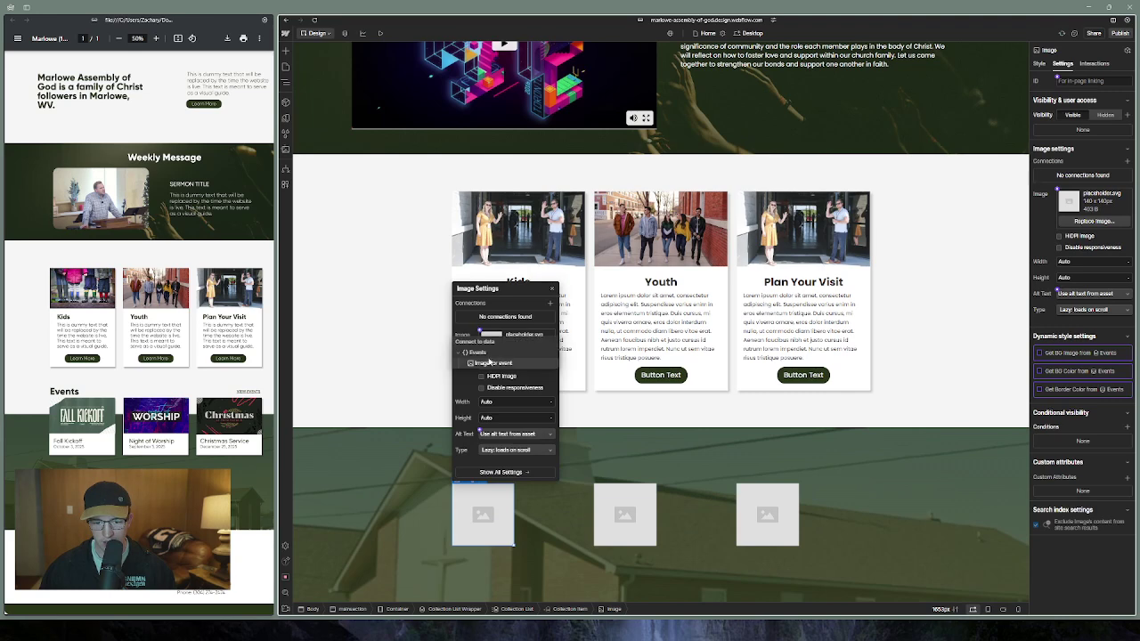
click(489, 363)
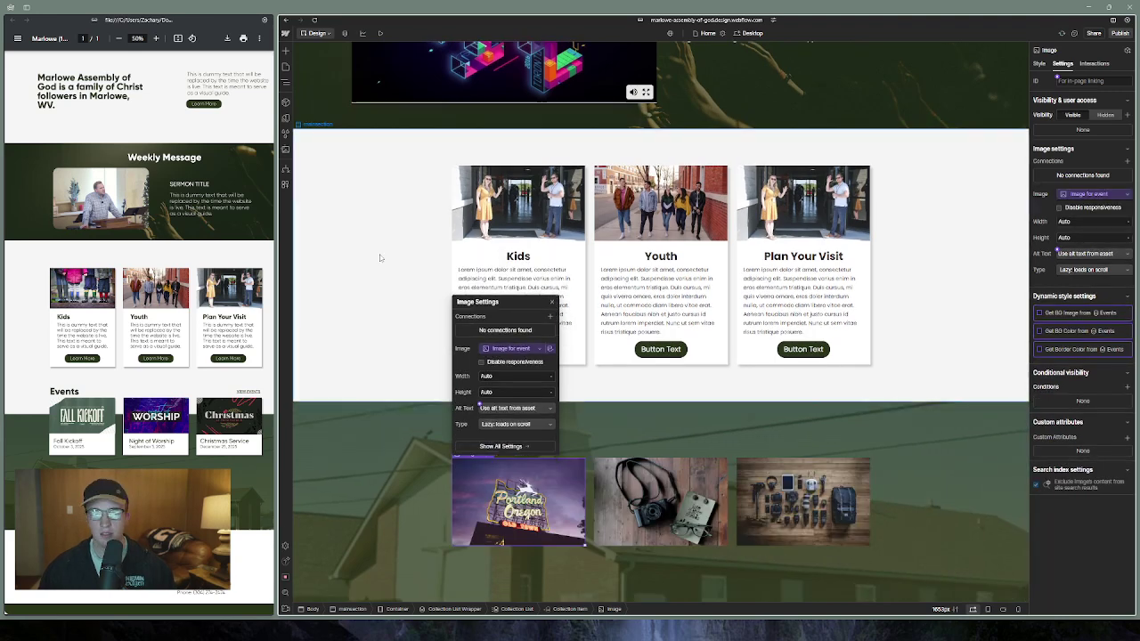
Add a Div Block below the event image and give it the new class "eventinfo"
click(285, 51)
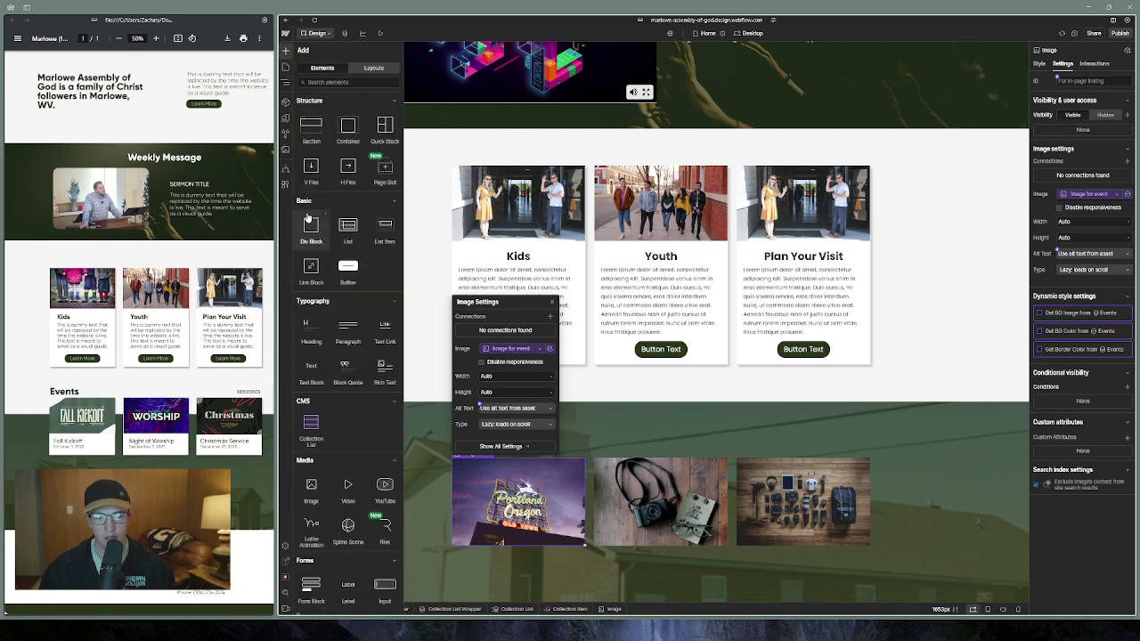
click(308, 226)
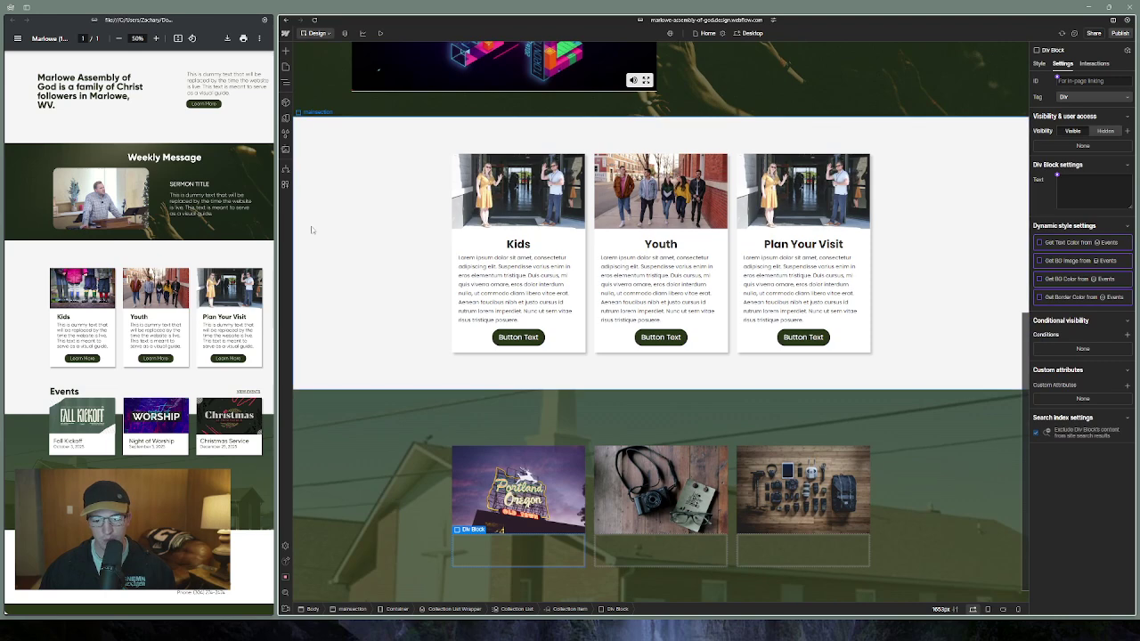
click(1038, 64)
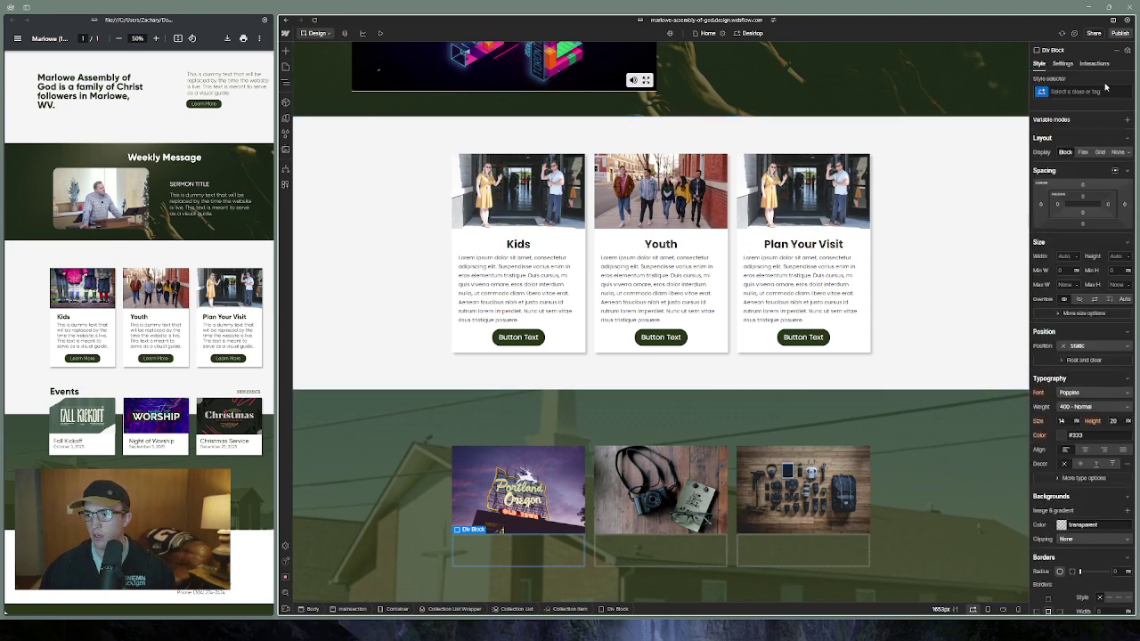
click(1088, 87)
text(event)
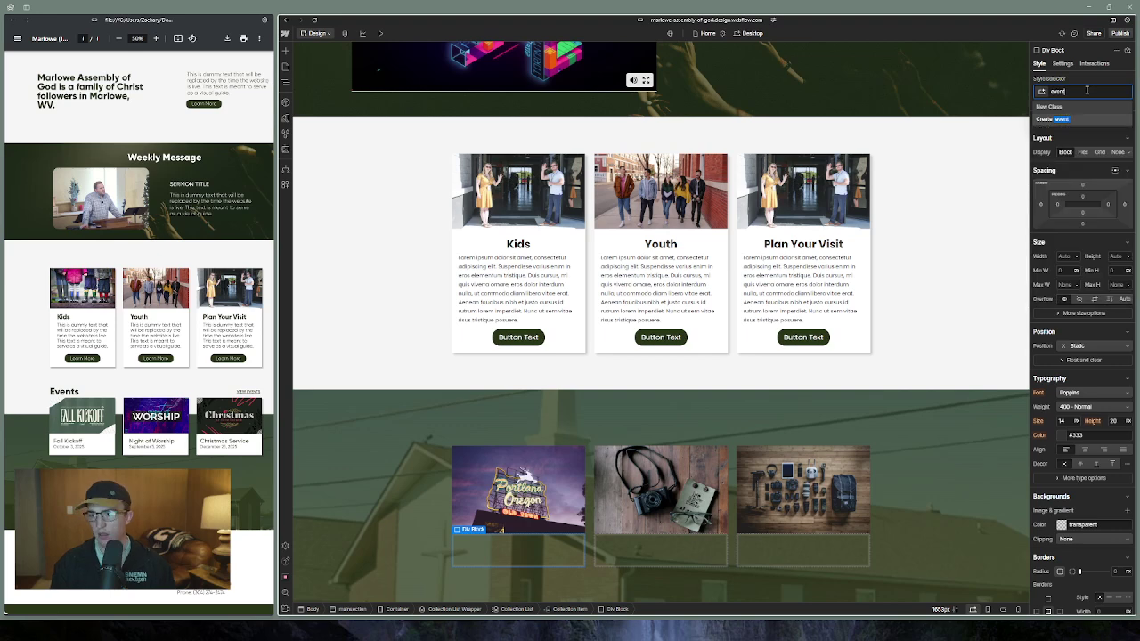
text(info)
key(Return)
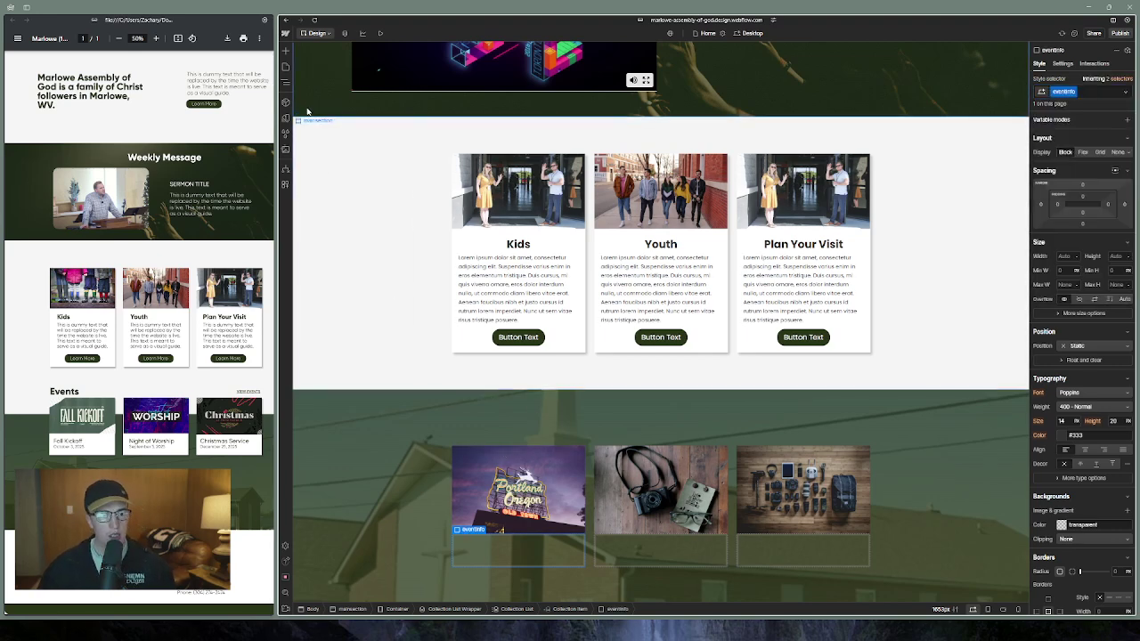
Insert a heading inside the eventinfo div and set its text colour to white
key(a)
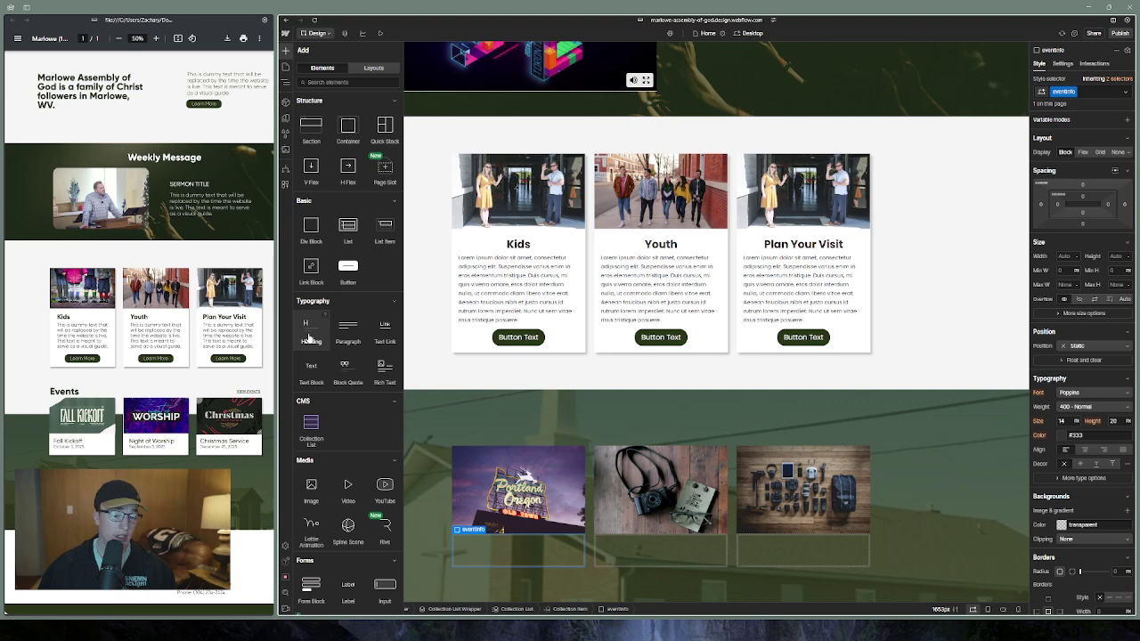
drag(309, 339, 512, 552)
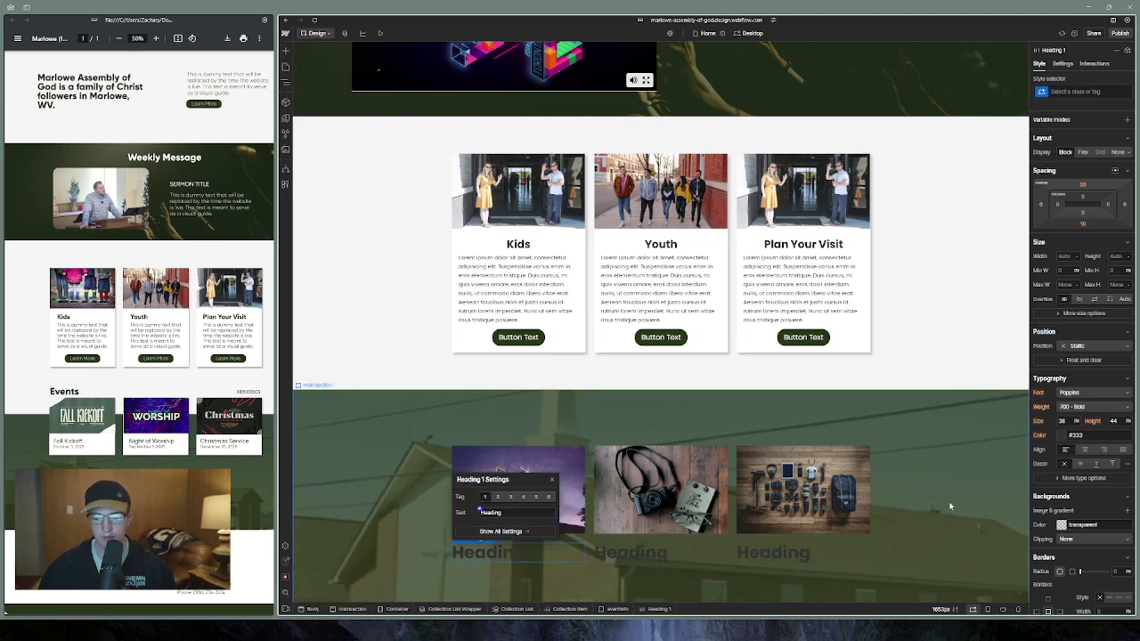
click(1060, 434)
drag(1052, 459, 1032, 446)
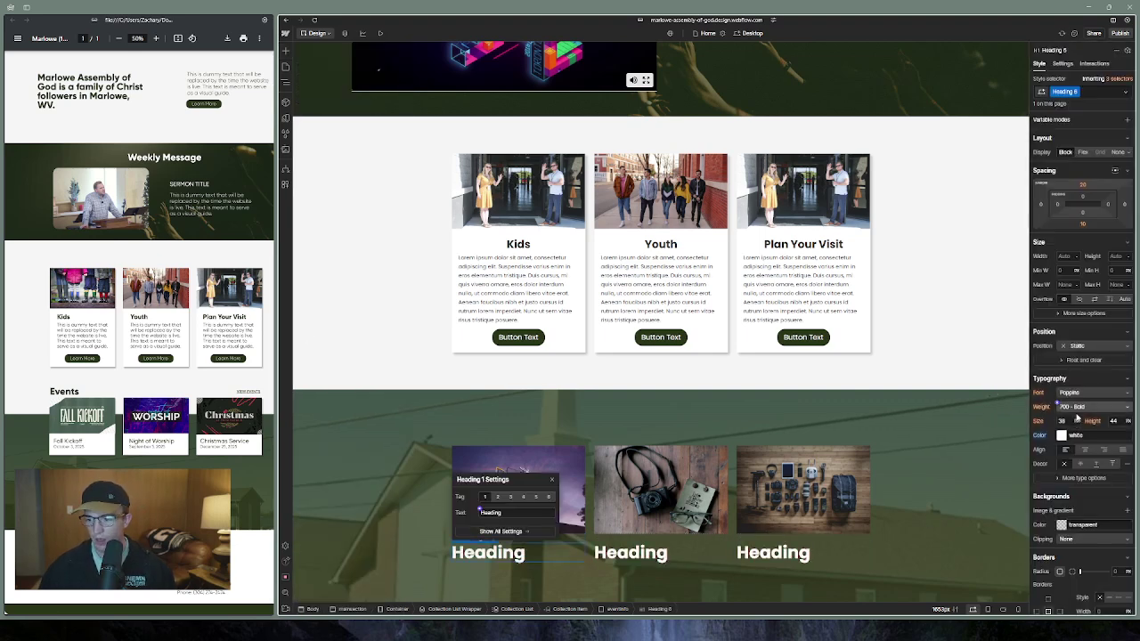
Set the event heading's font size to 18 px and its weight to 500 - Medium
click(1061, 435)
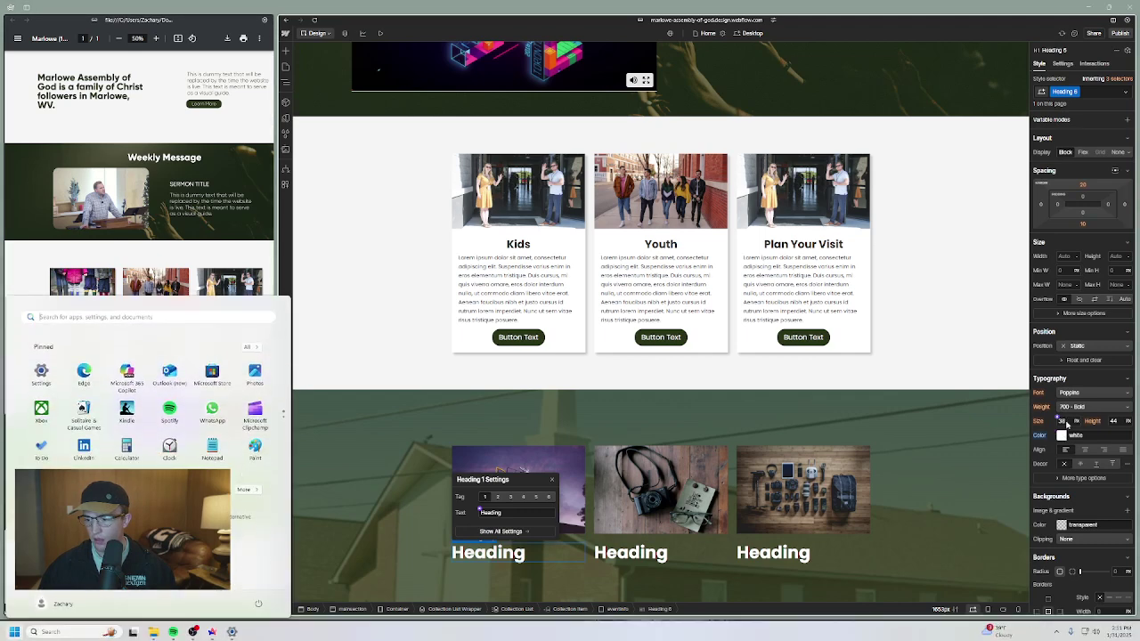
text(20)
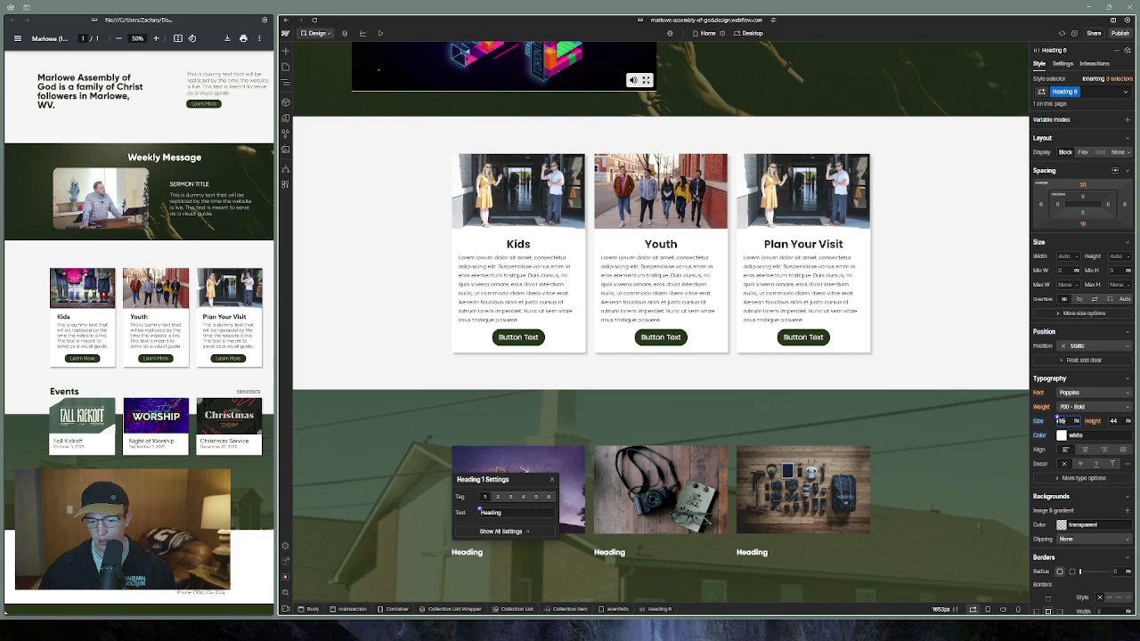
key(BackSpace)
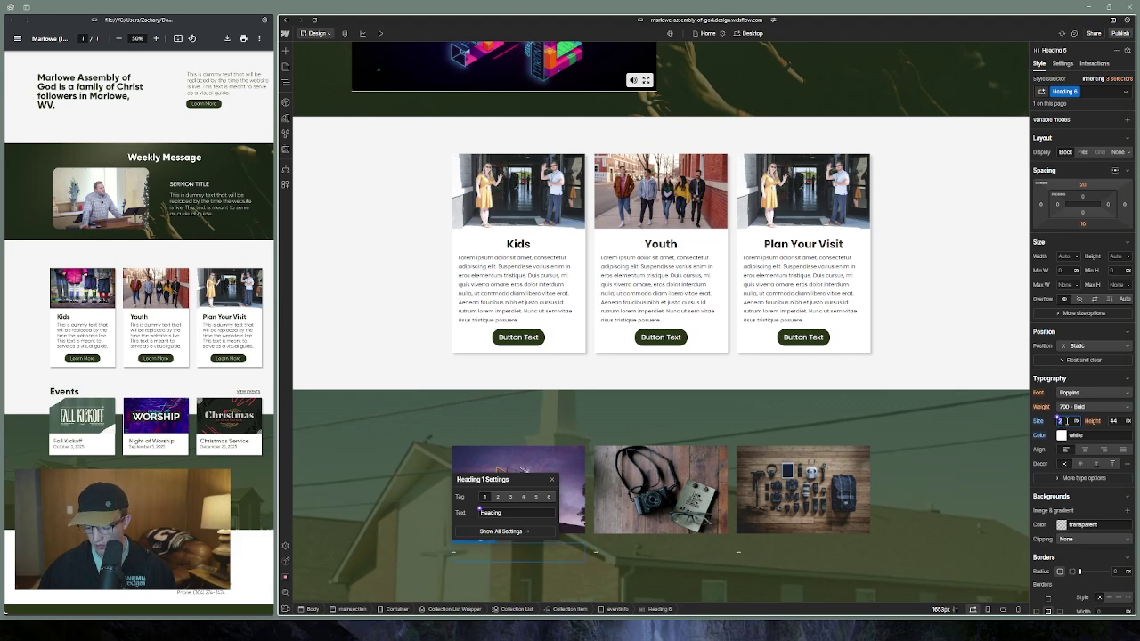
text(0)
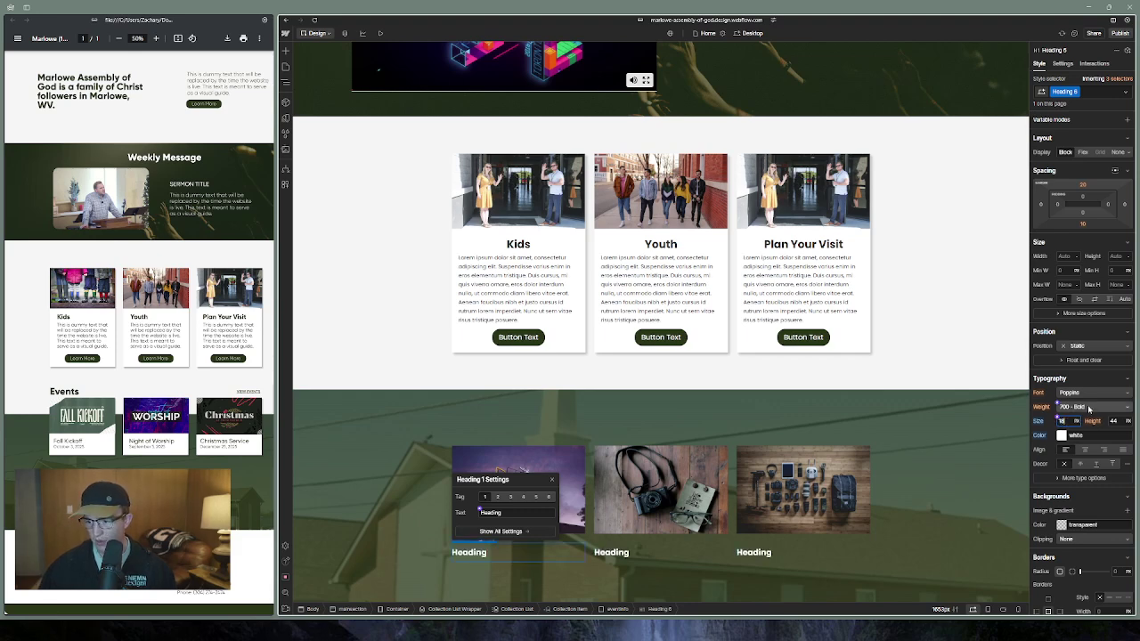
click(1088, 407)
click(1089, 375)
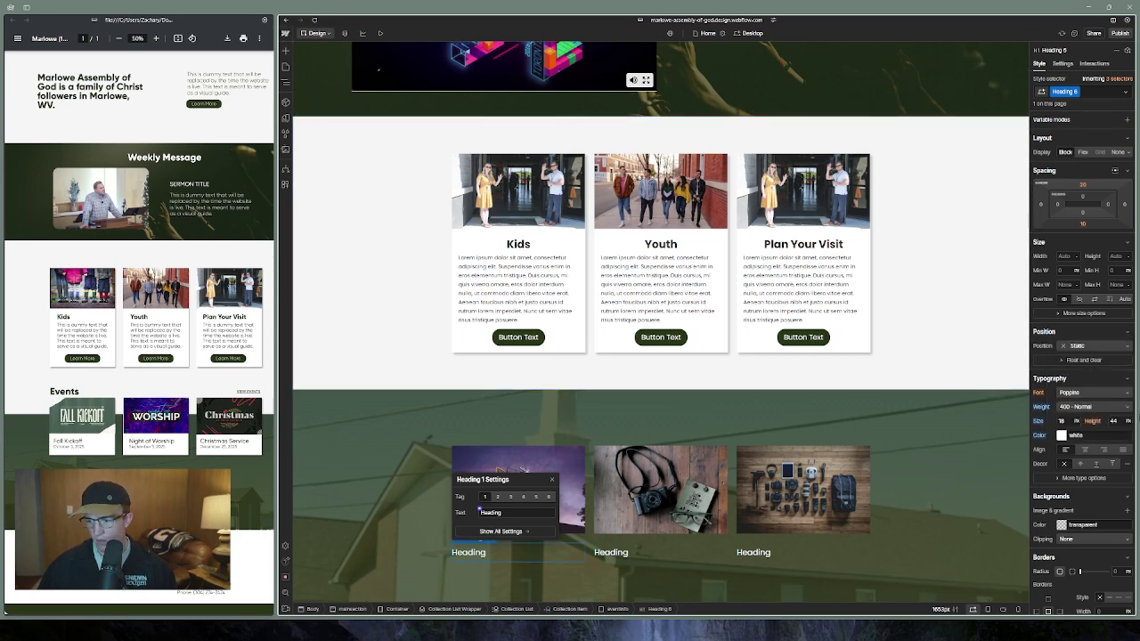
click(1109, 410)
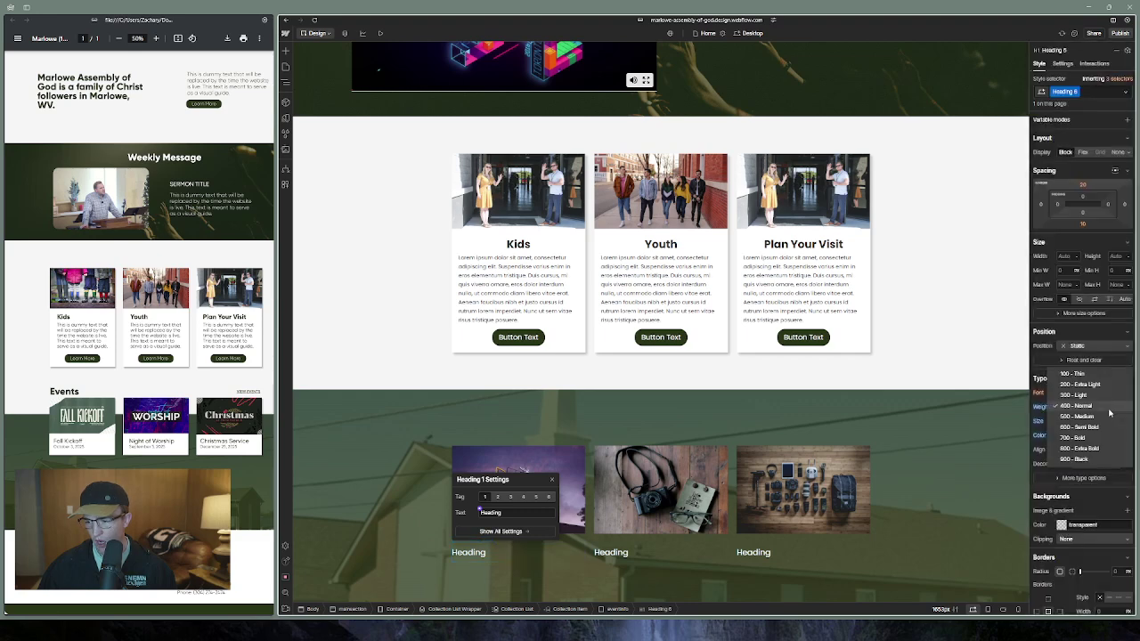
click(1090, 417)
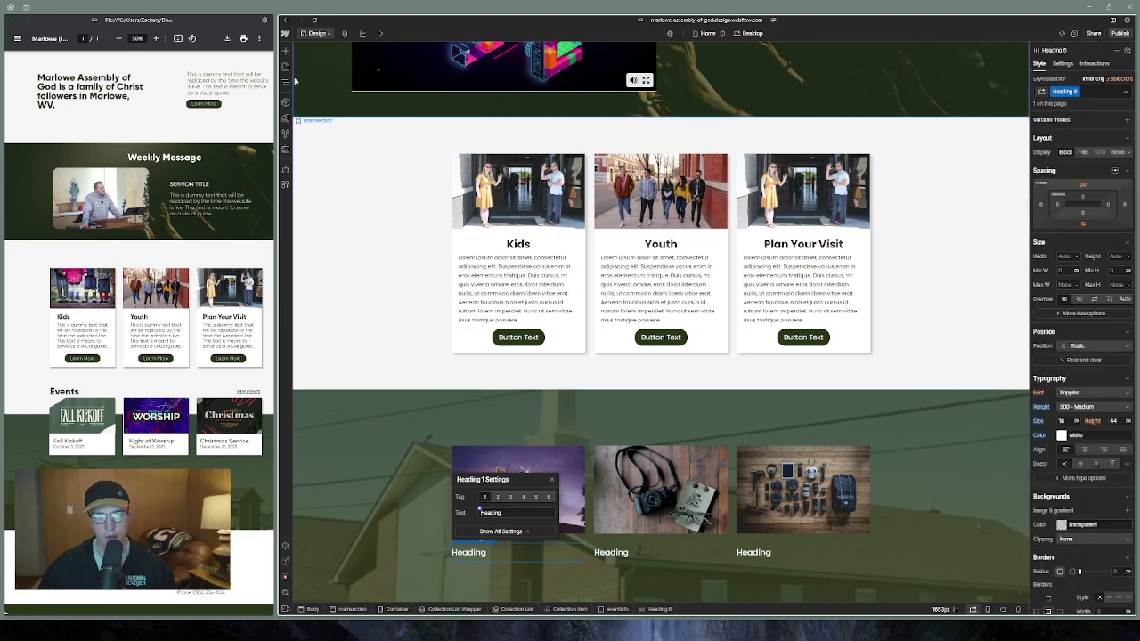
Set the event heading's bottom margin to 0 and its line height to 1.45
click(1082, 224)
text(0)
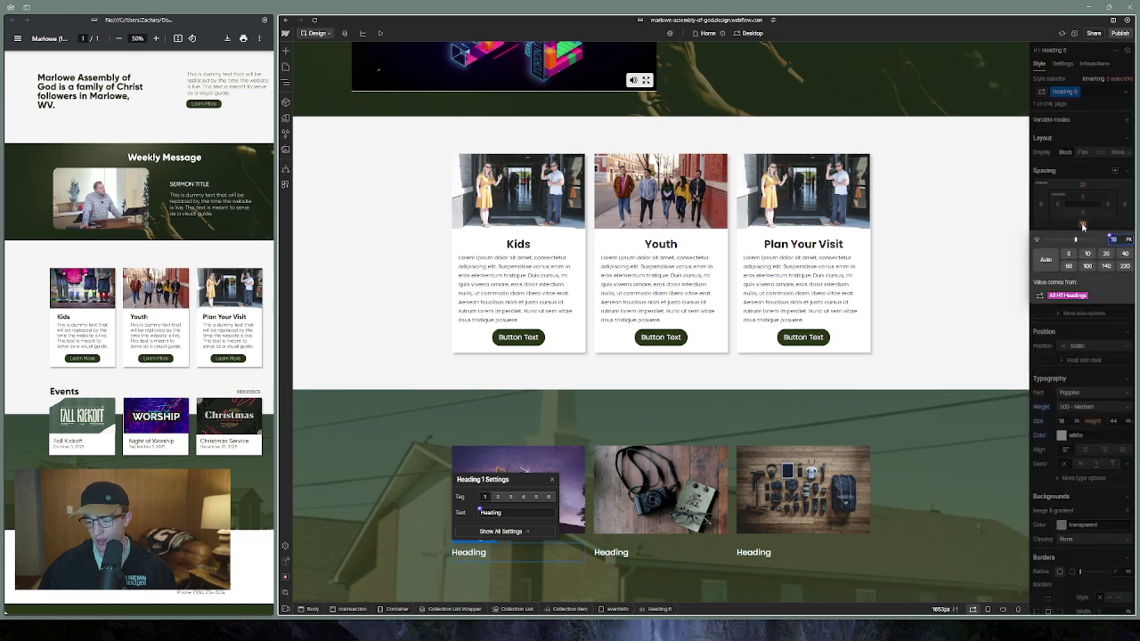
key(Return)
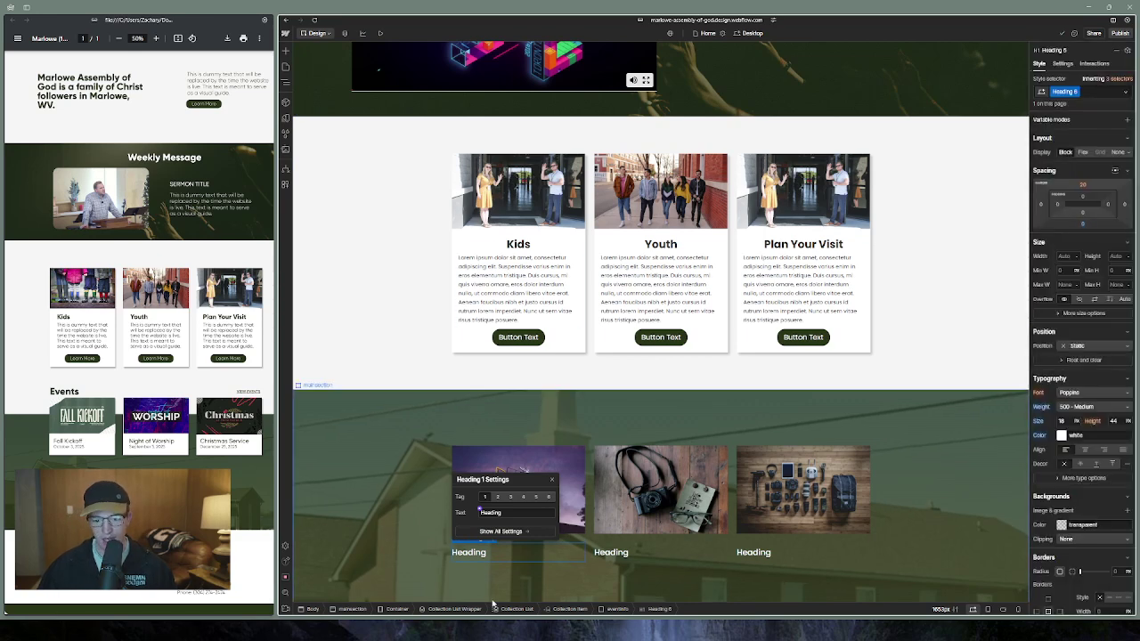
click(1113, 420)
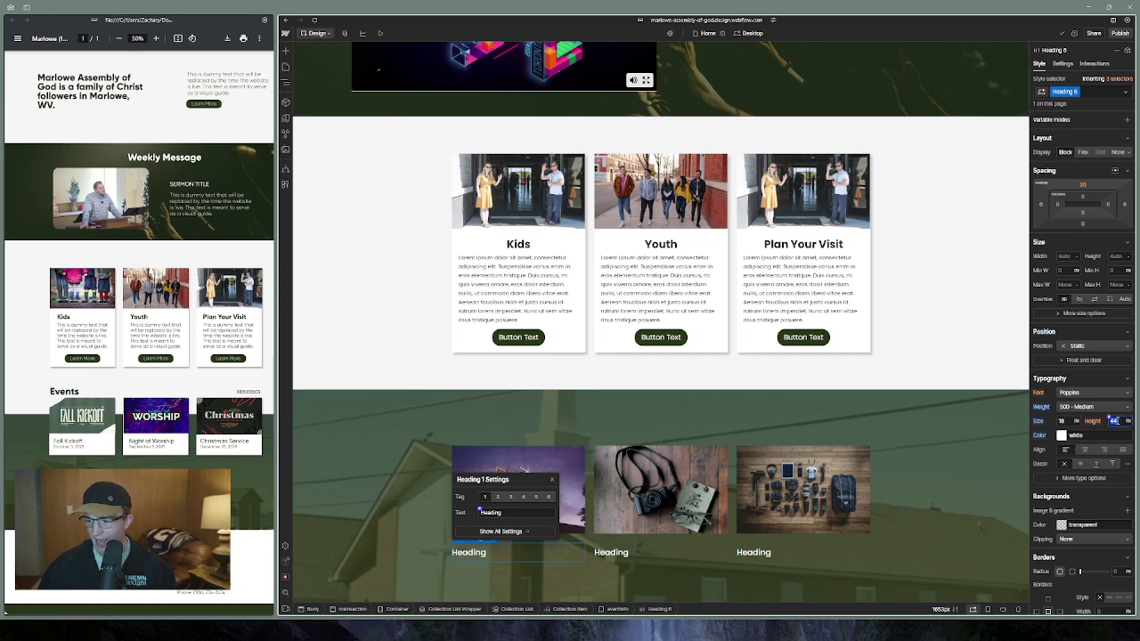
text(1.45)
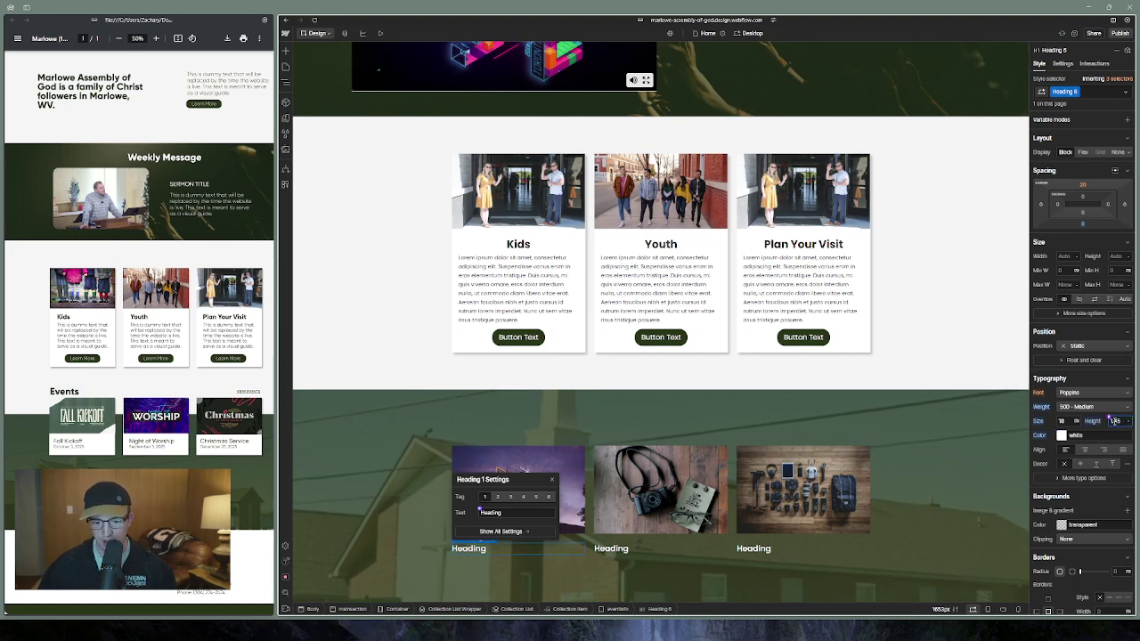
key(Return)
Insert a Text Block below the event heading, connect it to "Date and time of event", and colour its text white
click(287, 51)
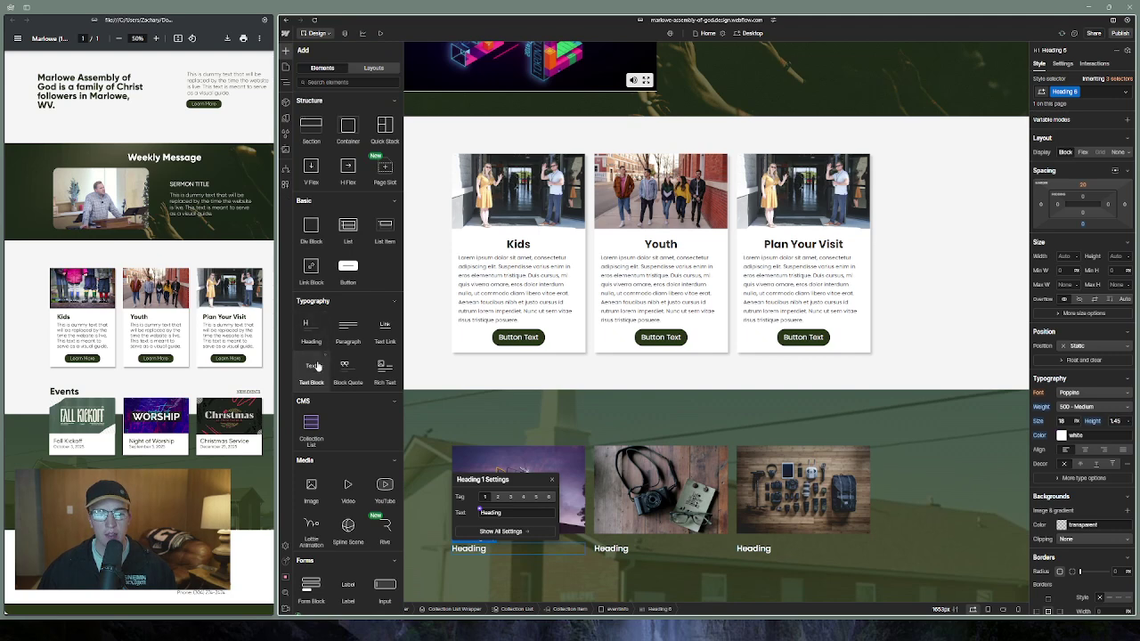
drag(316, 369, 484, 556)
click(479, 501)
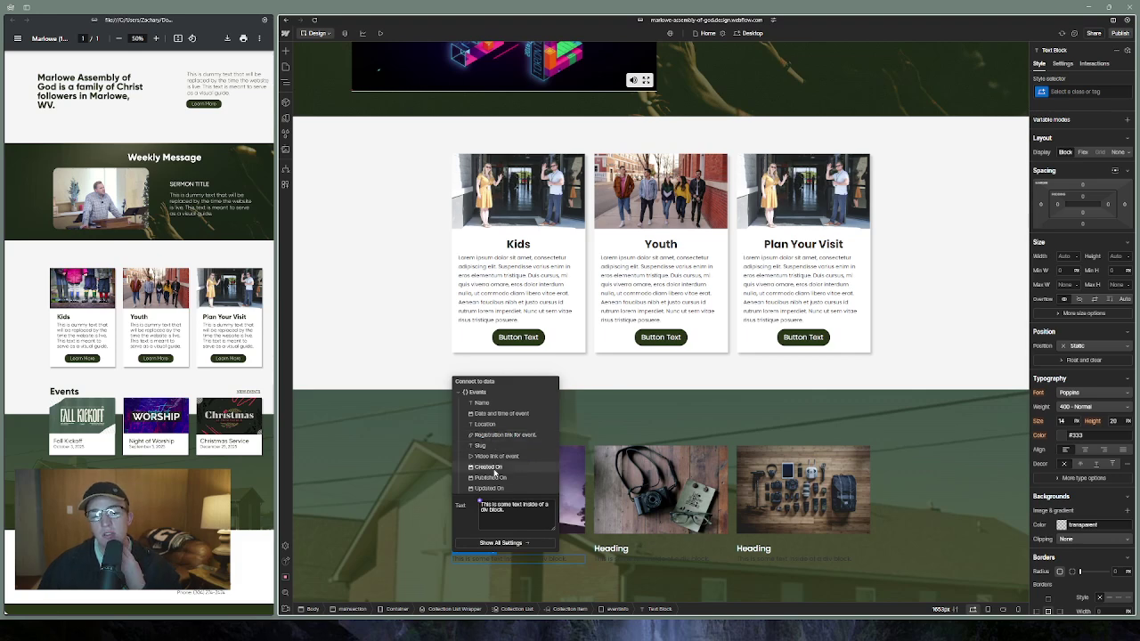
click(501, 414)
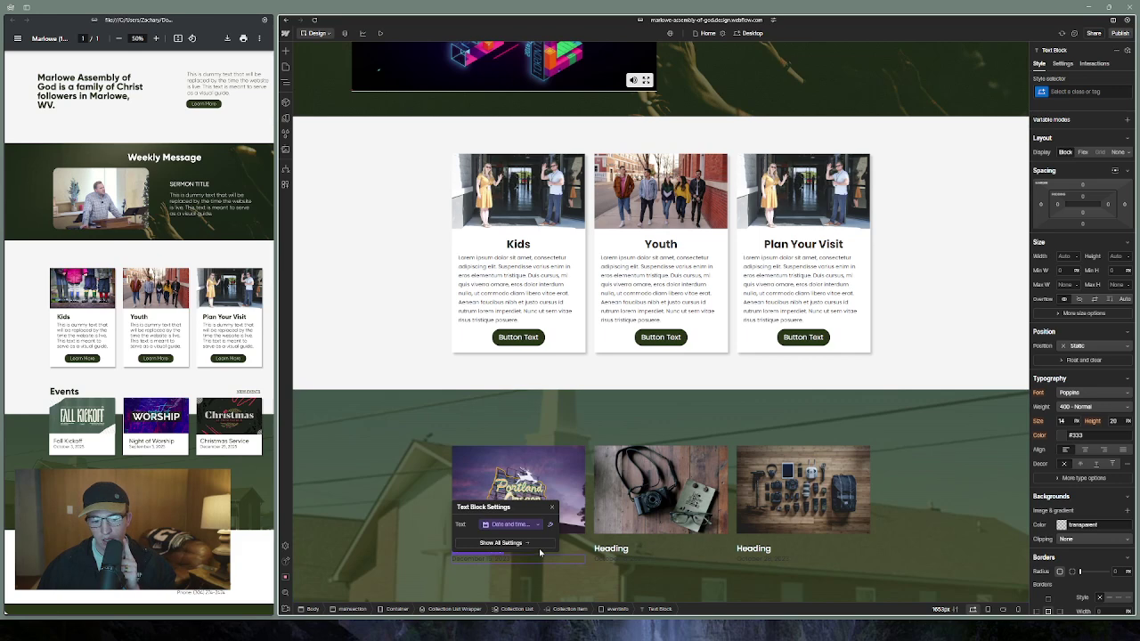
click(1059, 435)
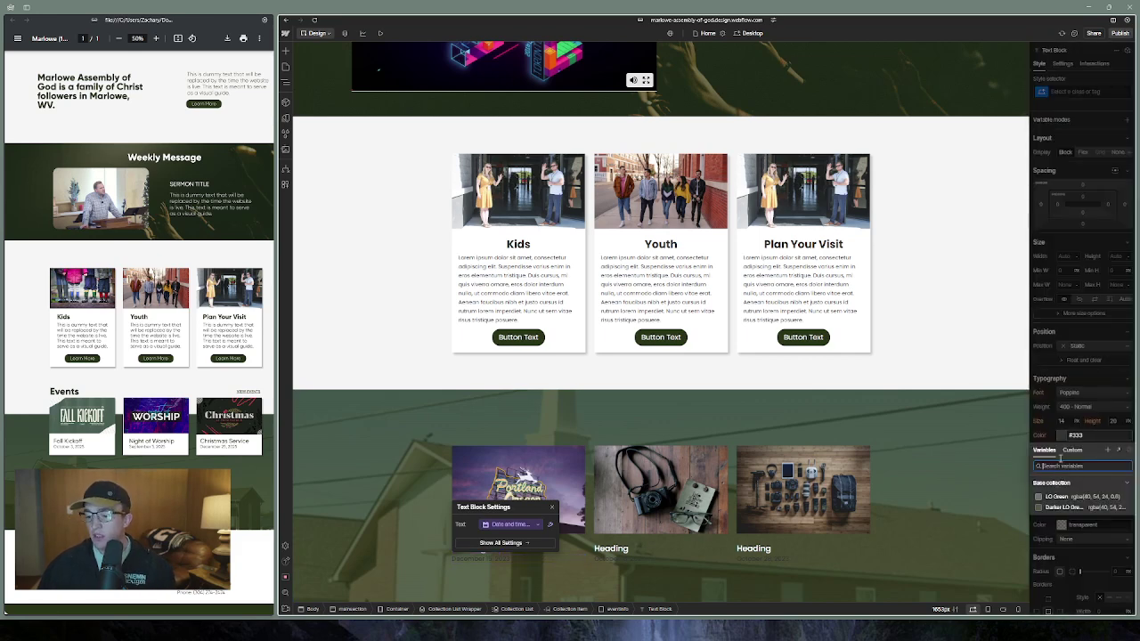
click(1072, 450)
click(1033, 447)
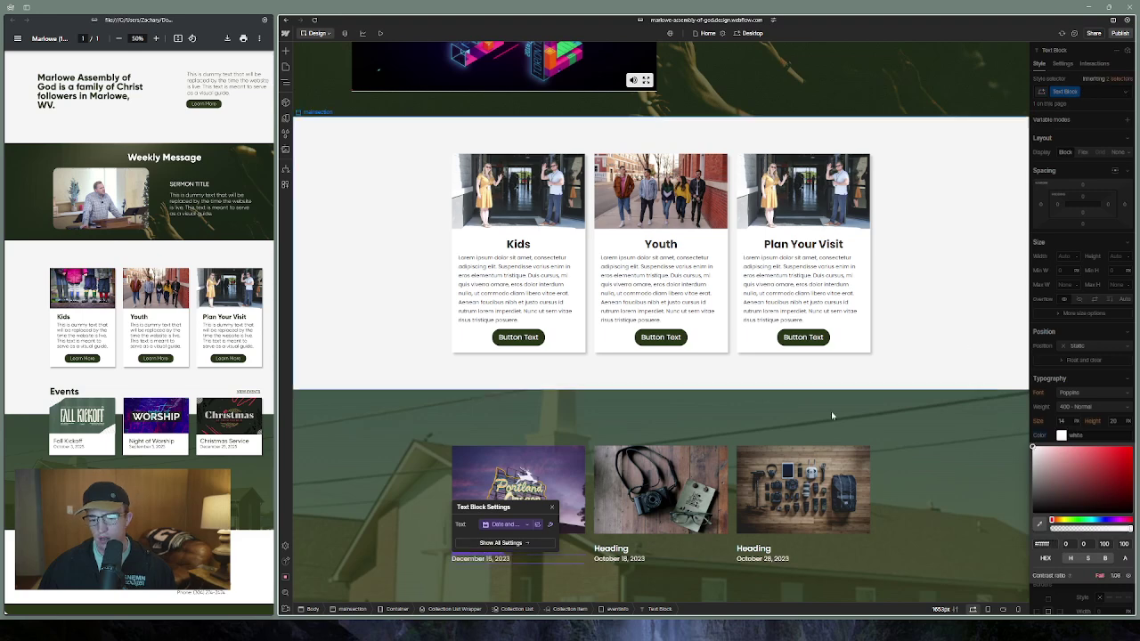
Connect the event heading's text to the collection's Name field
click(479, 546)
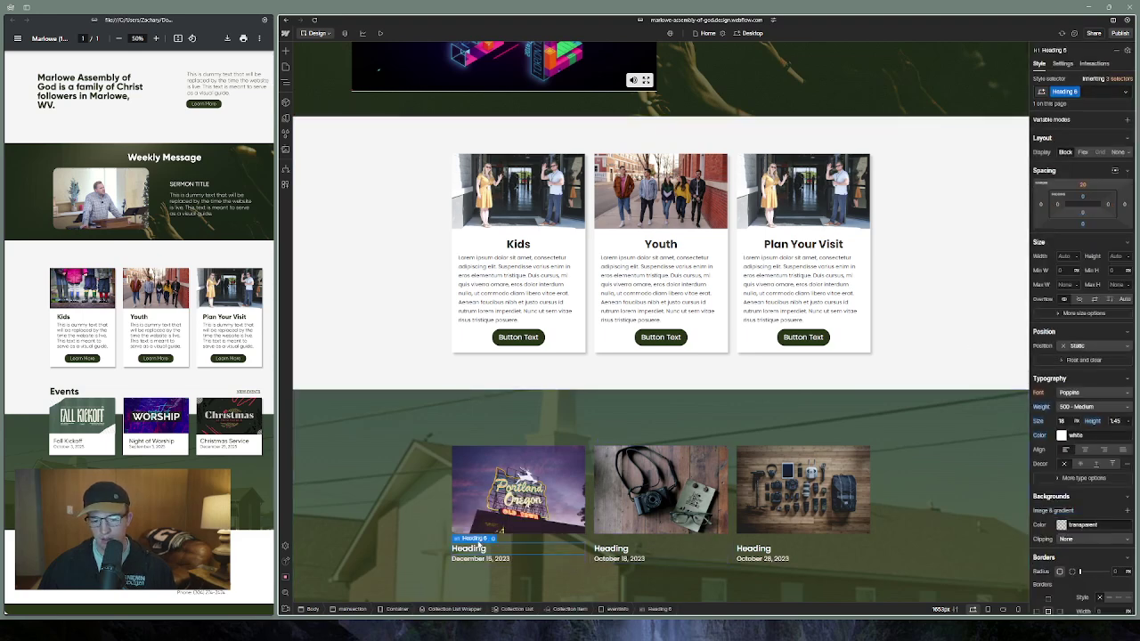
click(488, 539)
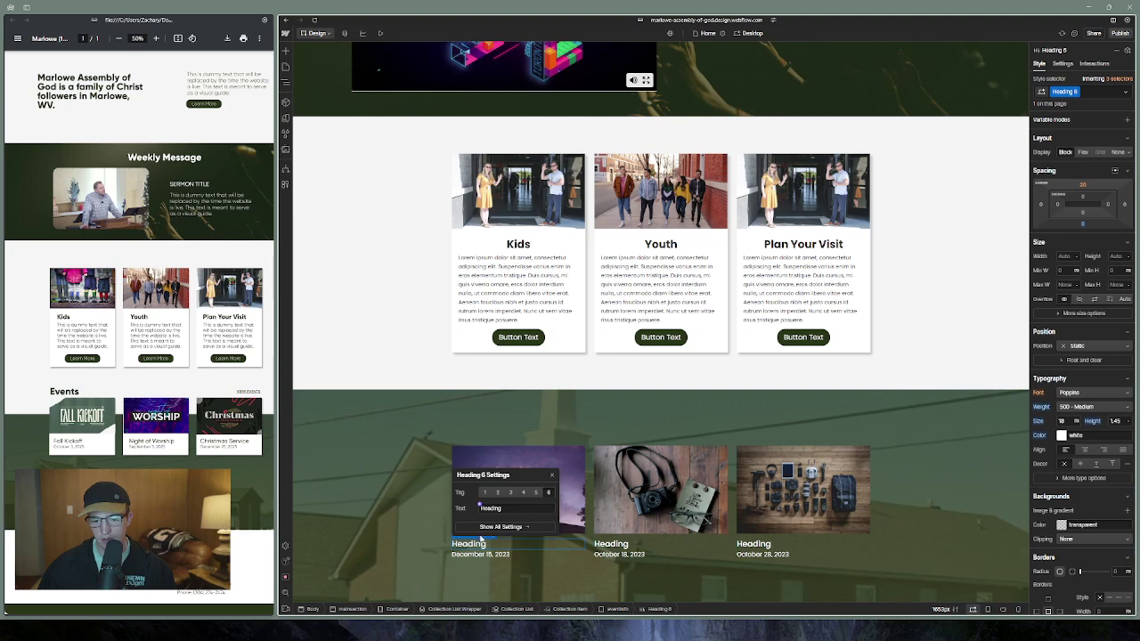
click(480, 504)
click(493, 410)
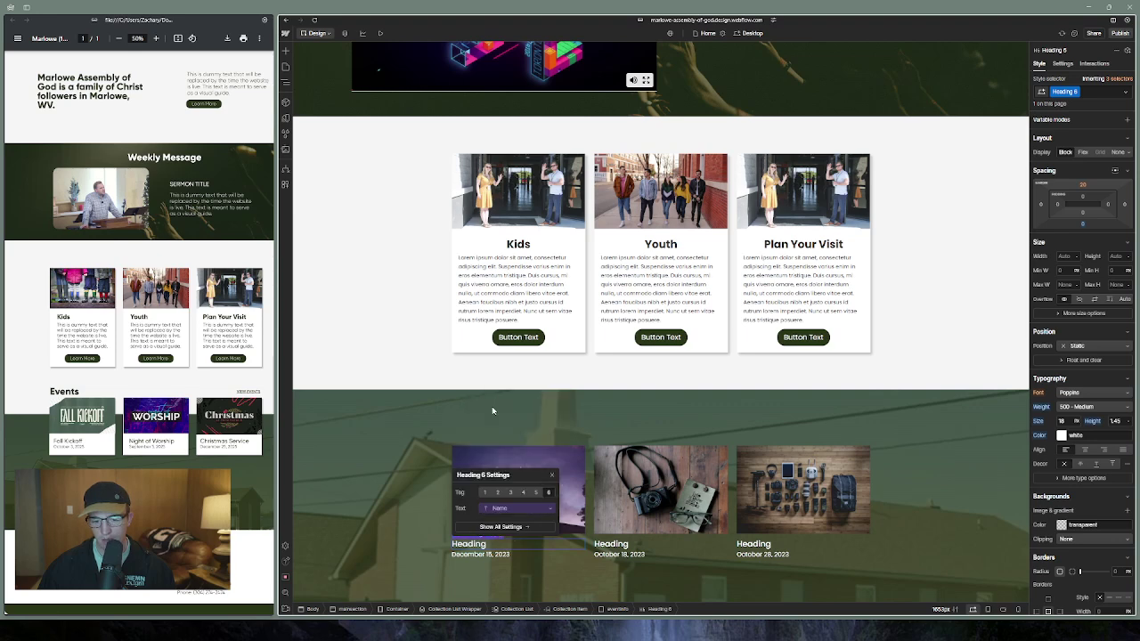
Move the event image inside the eventinfo div, above the heading and date
click(558, 556)
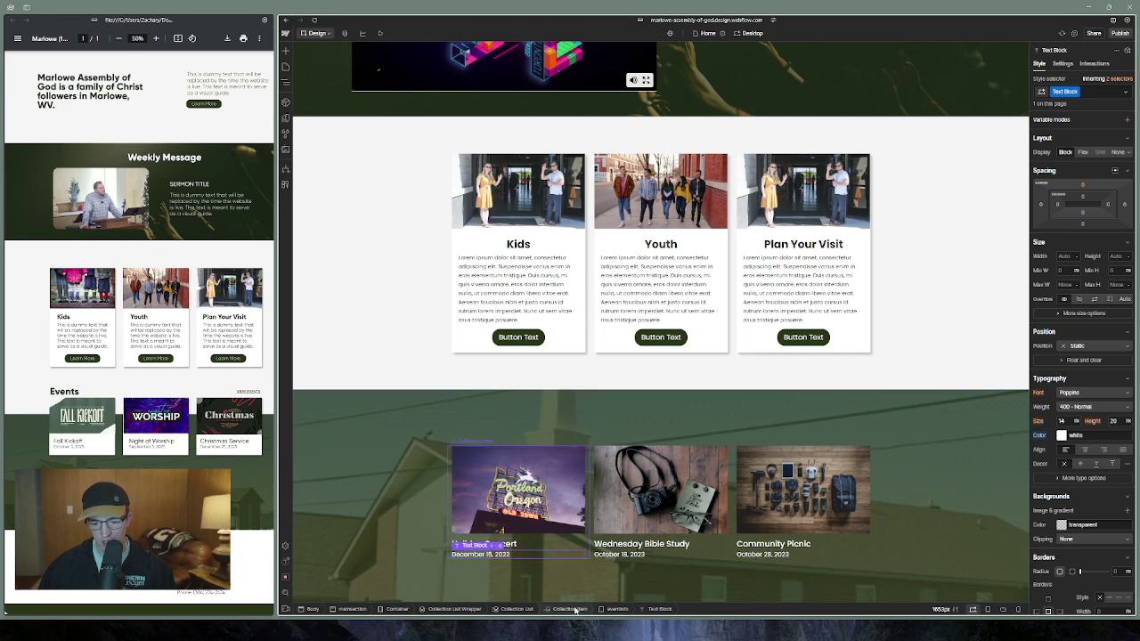
click(616, 609)
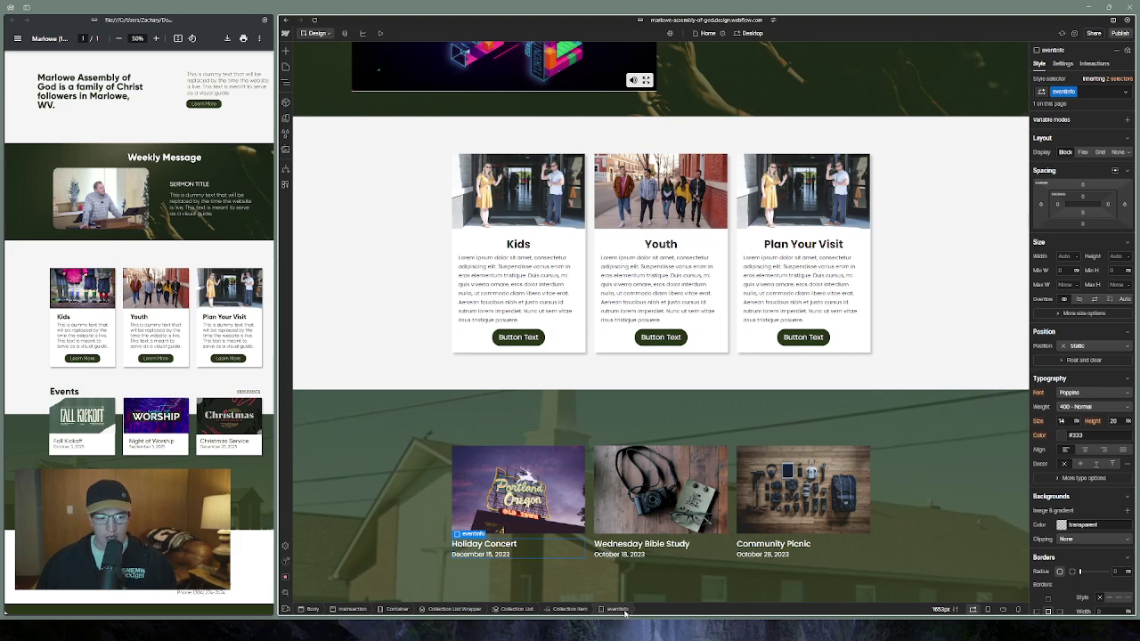
click(286, 81)
drag(344, 289, 348, 299)
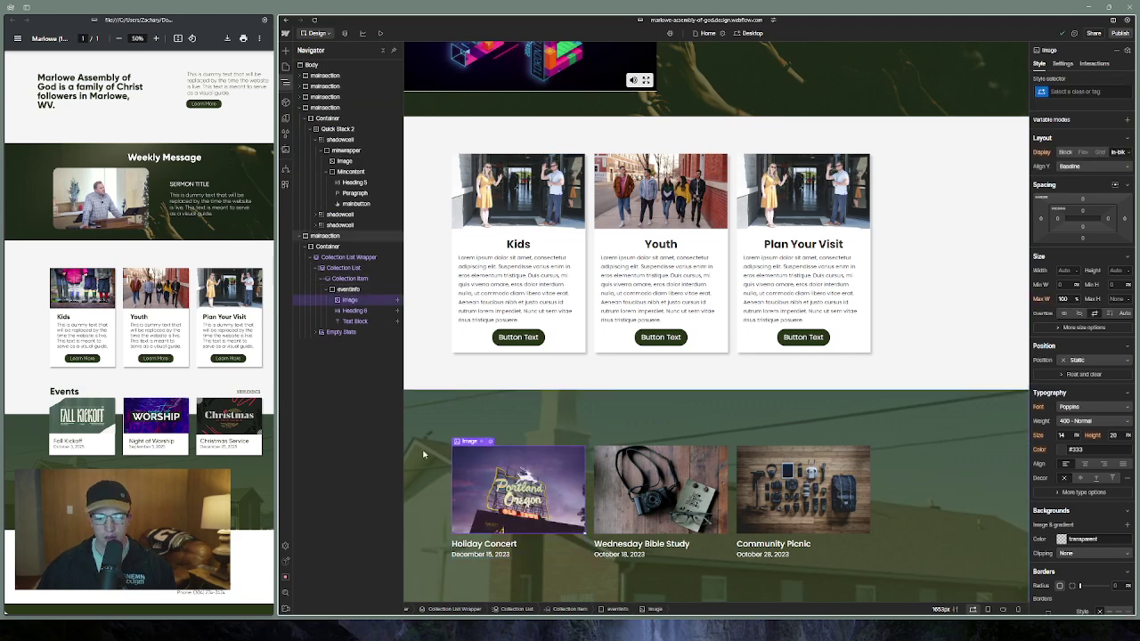
Set the eventinfo div's background colour to white
click(348, 289)
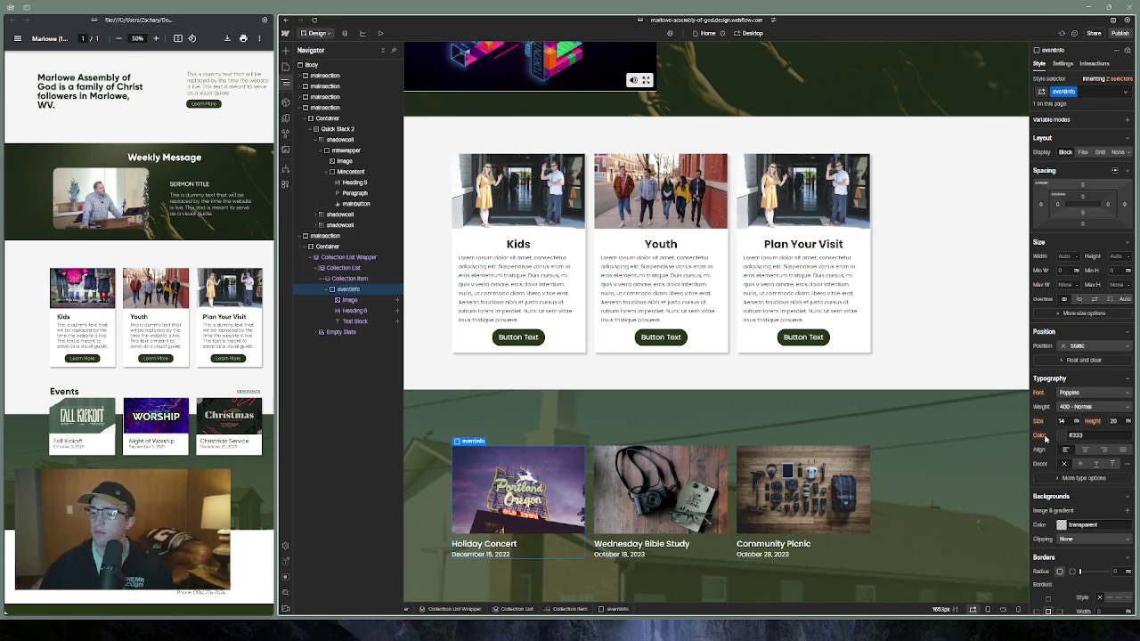
click(1060, 524)
click(1060, 524)
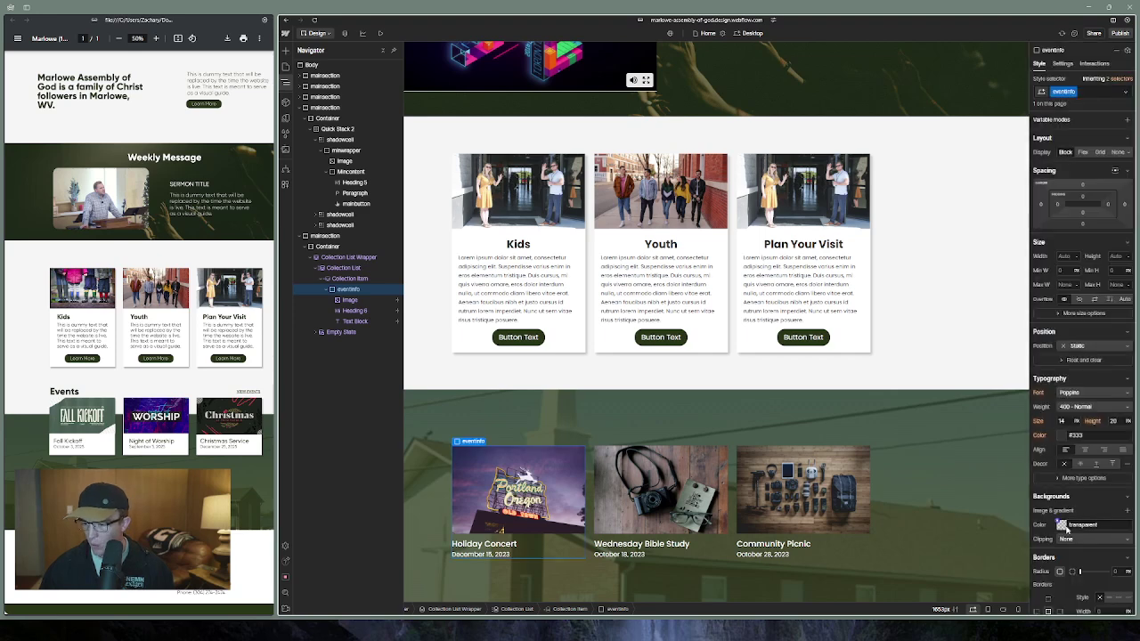
click(1059, 525)
drag(1027, 407, 963, 271)
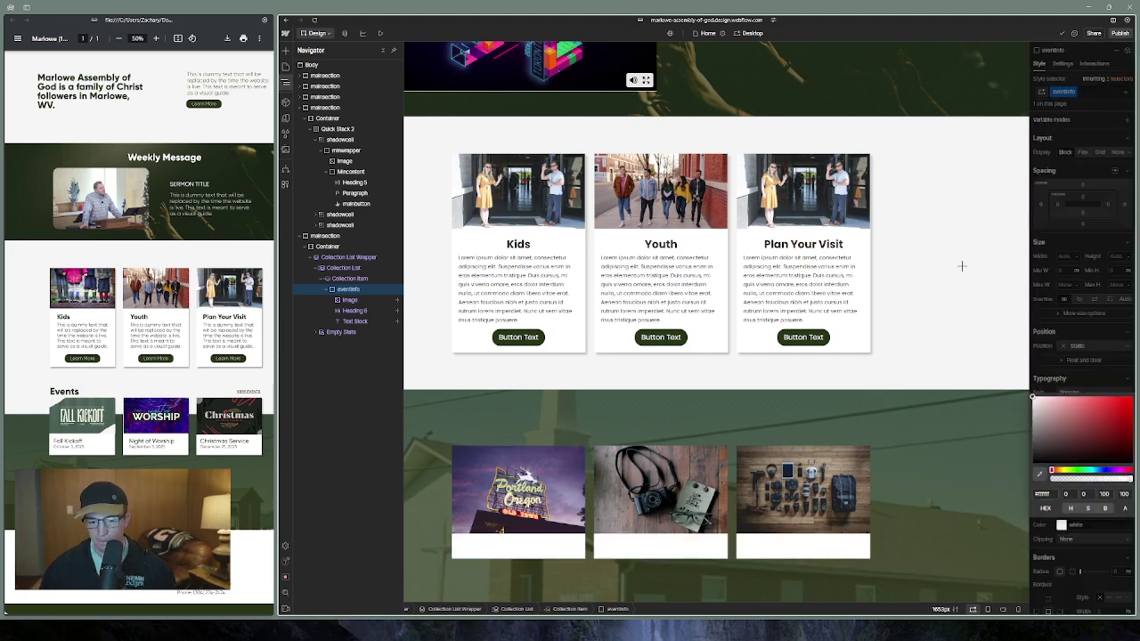
Reset the custom text colour on the event card's date text block and its title heading
click(485, 546)
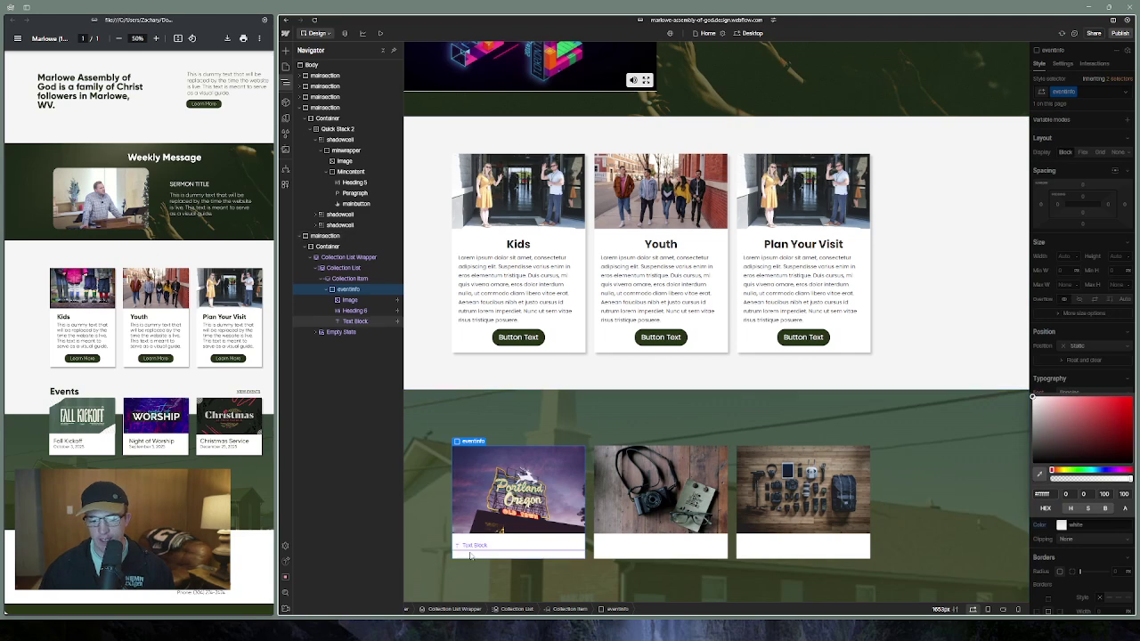
alt+click(1040, 435)
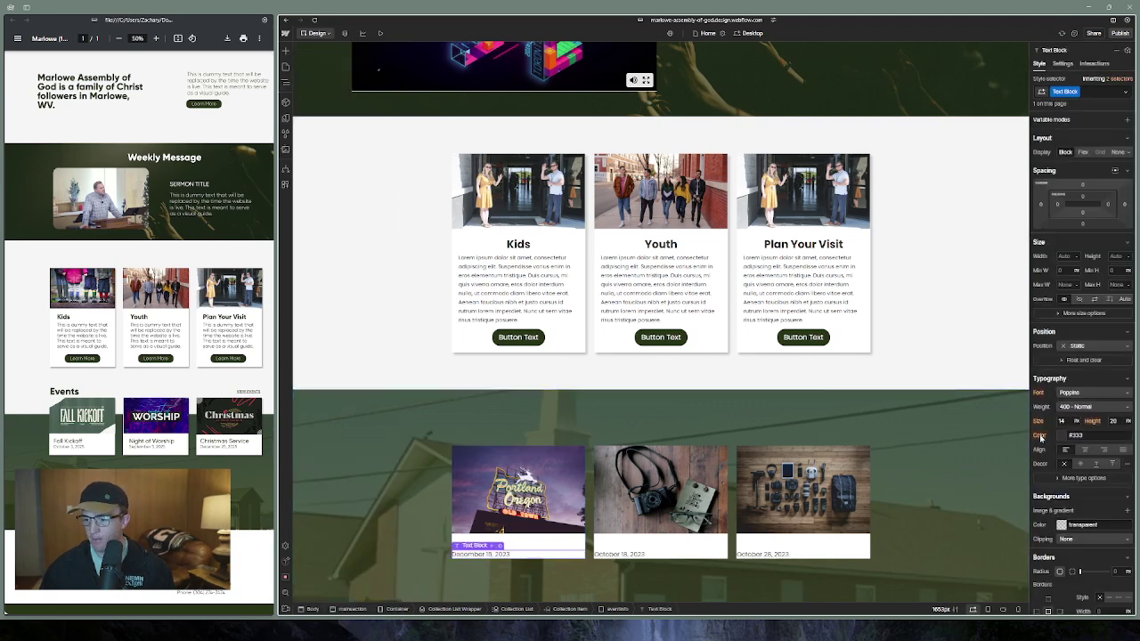
click(520, 541)
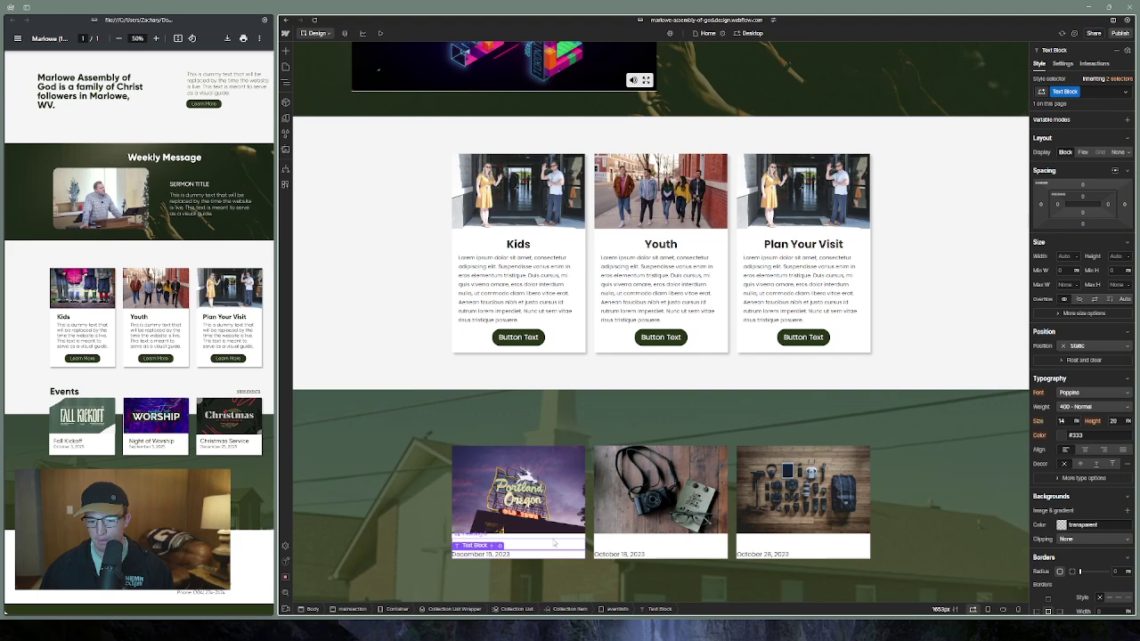
alt+click(1038, 436)
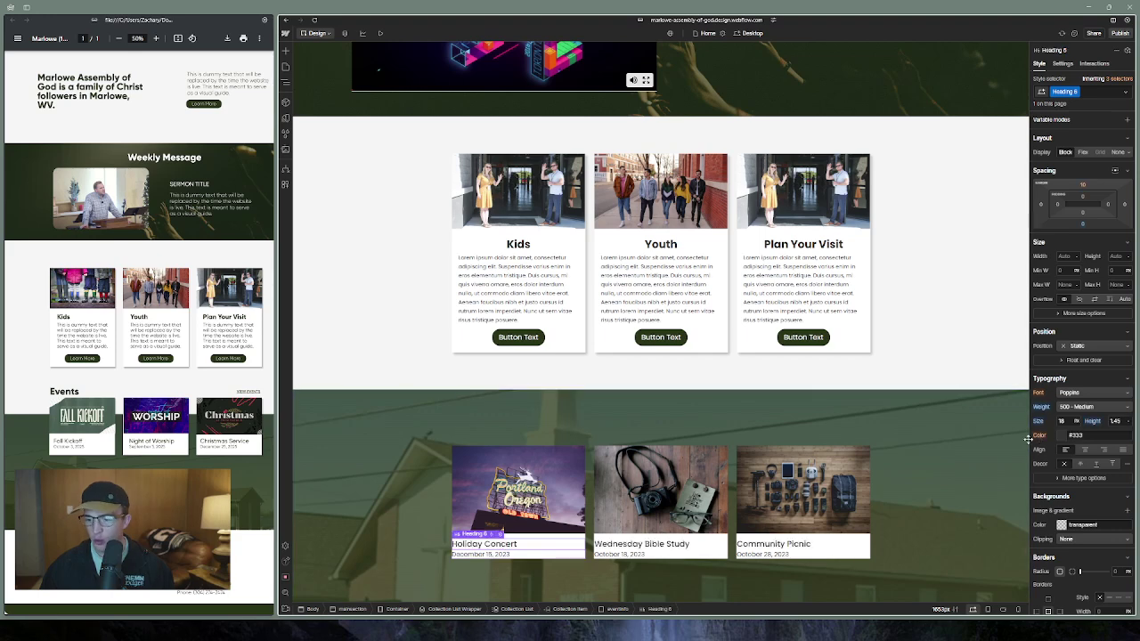
Rename the event card wrapper's class to eventwrap
click(570, 554)
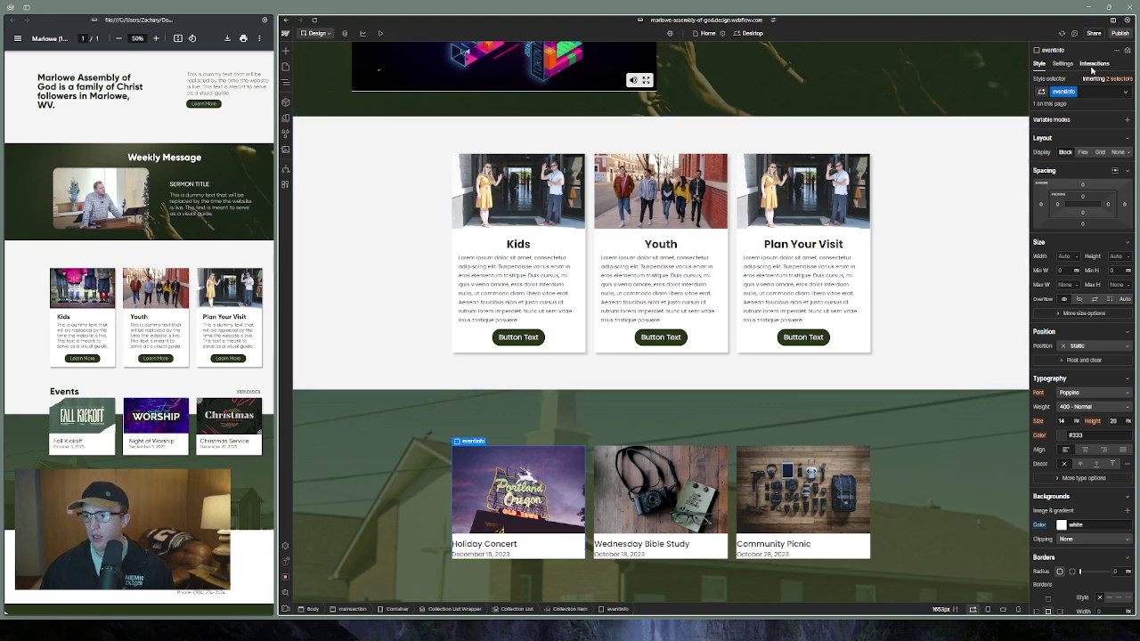
click(1074, 95)
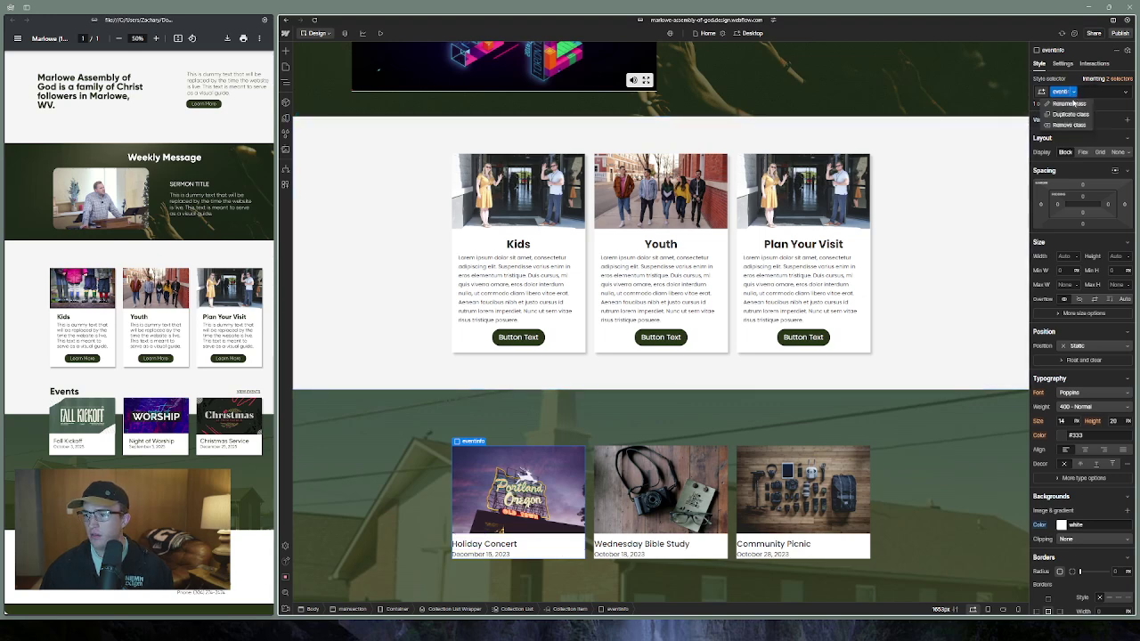
click(1071, 107)
text(eventinfo)
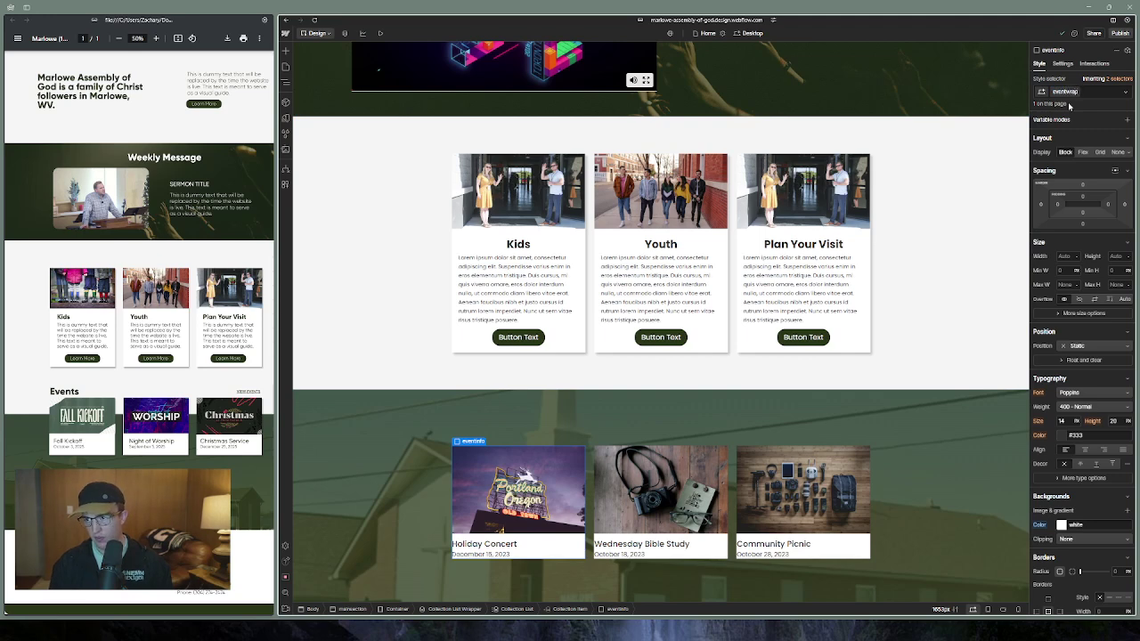
key(Return)
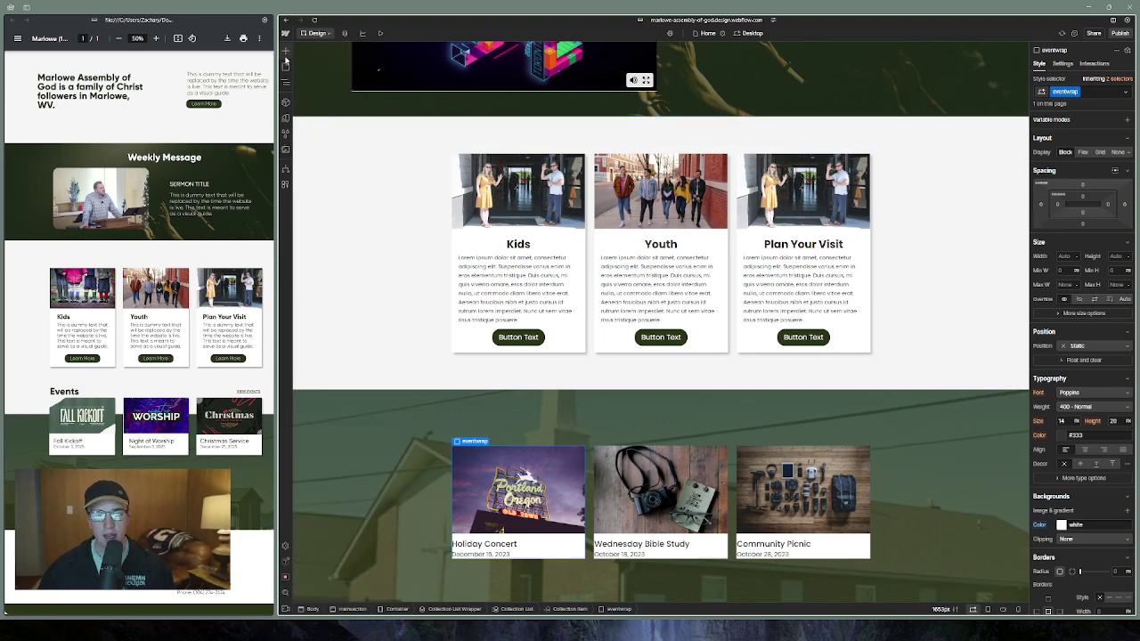
Add a div block below the image in eventwrap and nest the event heading and date text block inside it
click(285, 51)
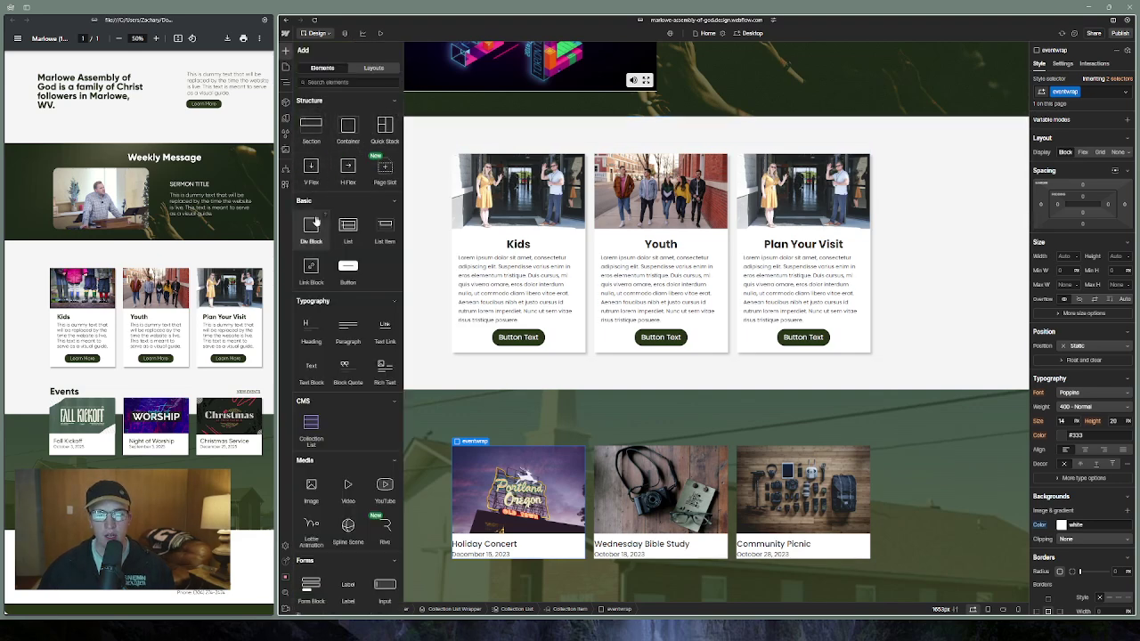
click(311, 227)
key(z)
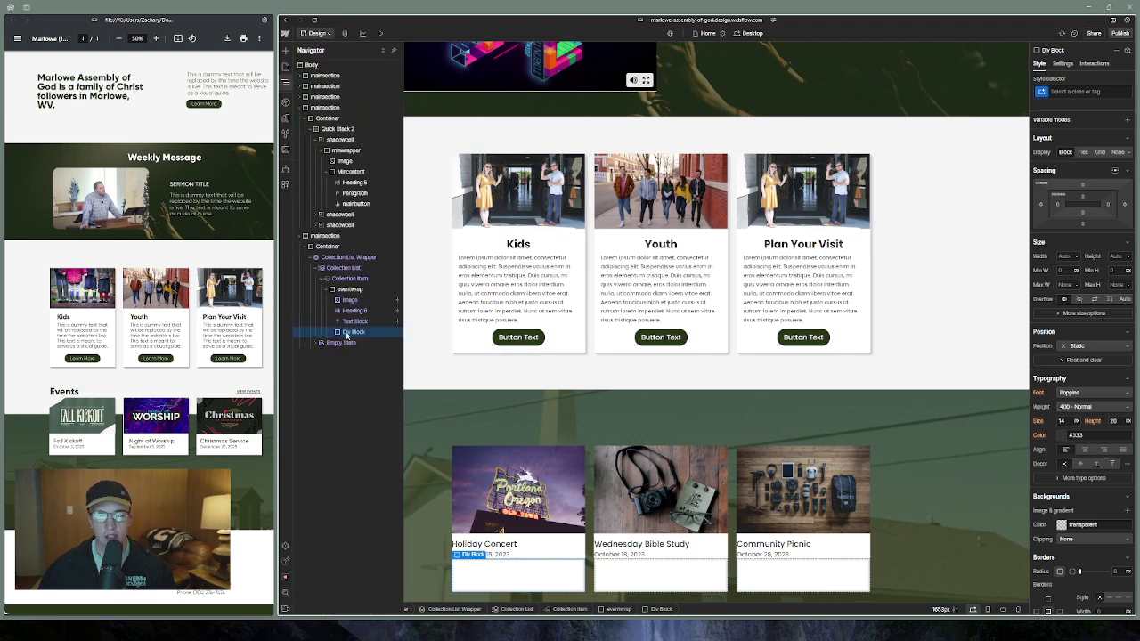
drag(345, 335, 346, 312)
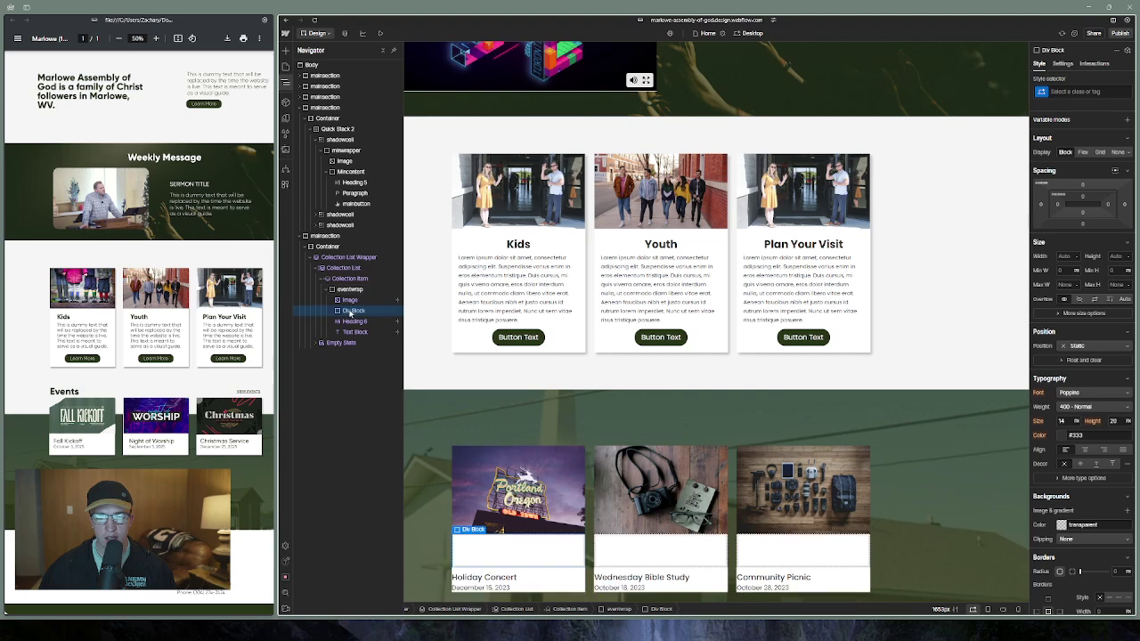
click(349, 321)
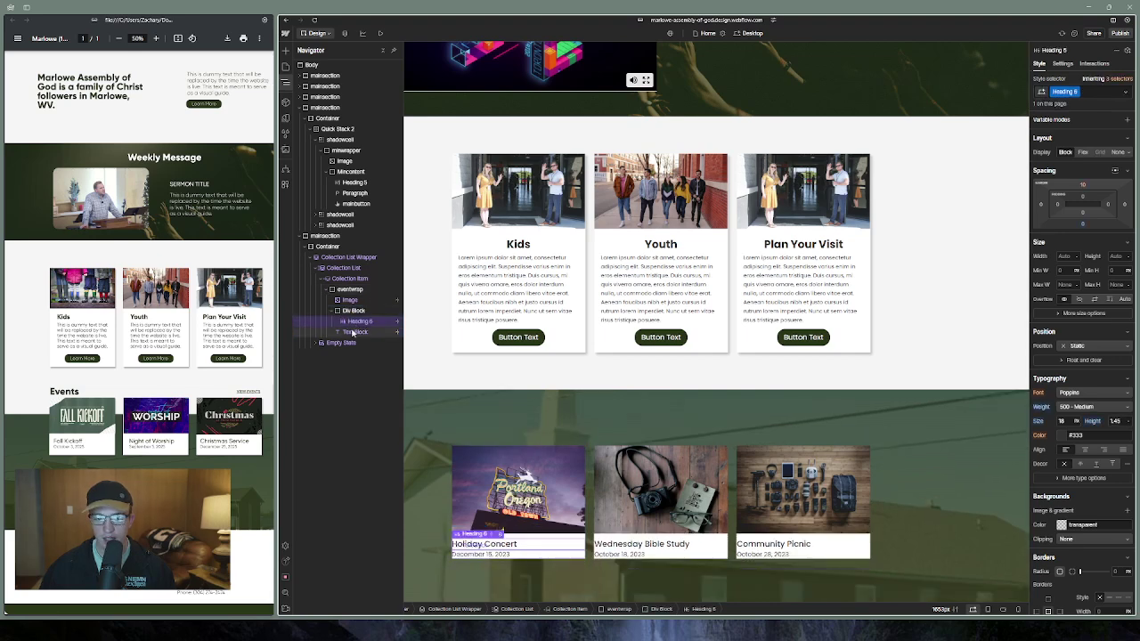
click(365, 332)
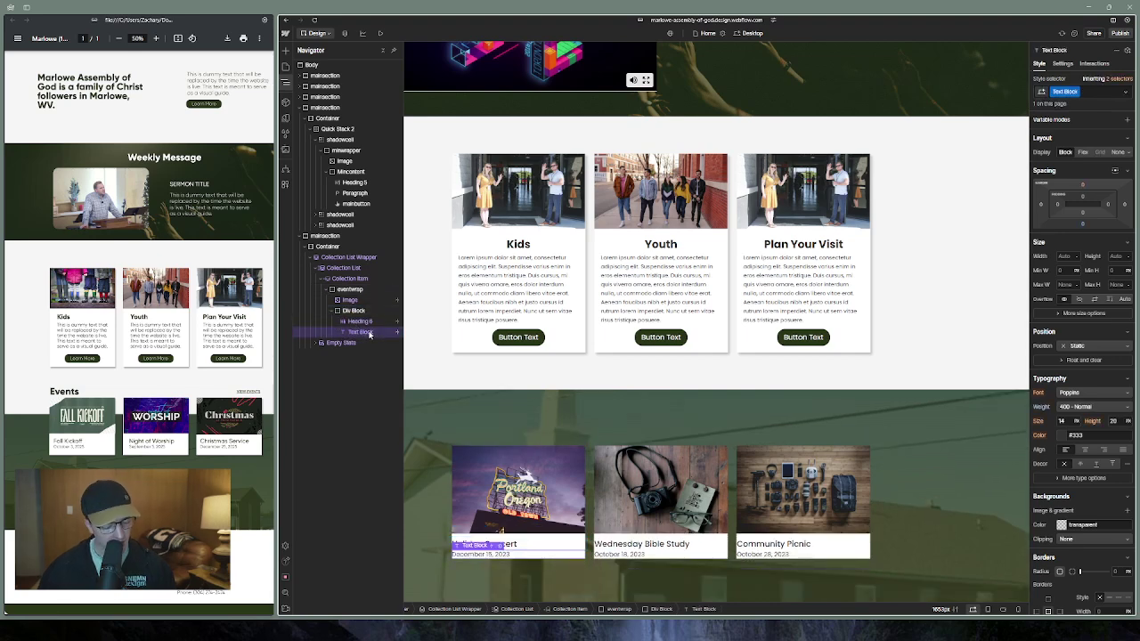
Give the new div block around the heading and date a new class named eventinfo
click(368, 309)
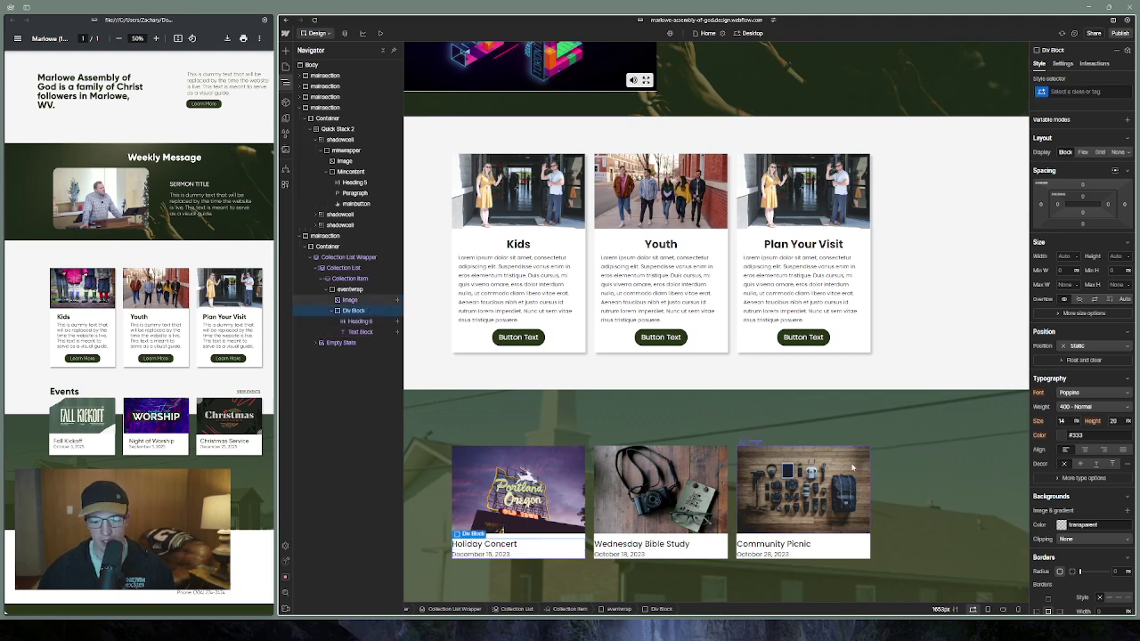
click(1080, 92)
text(eg)
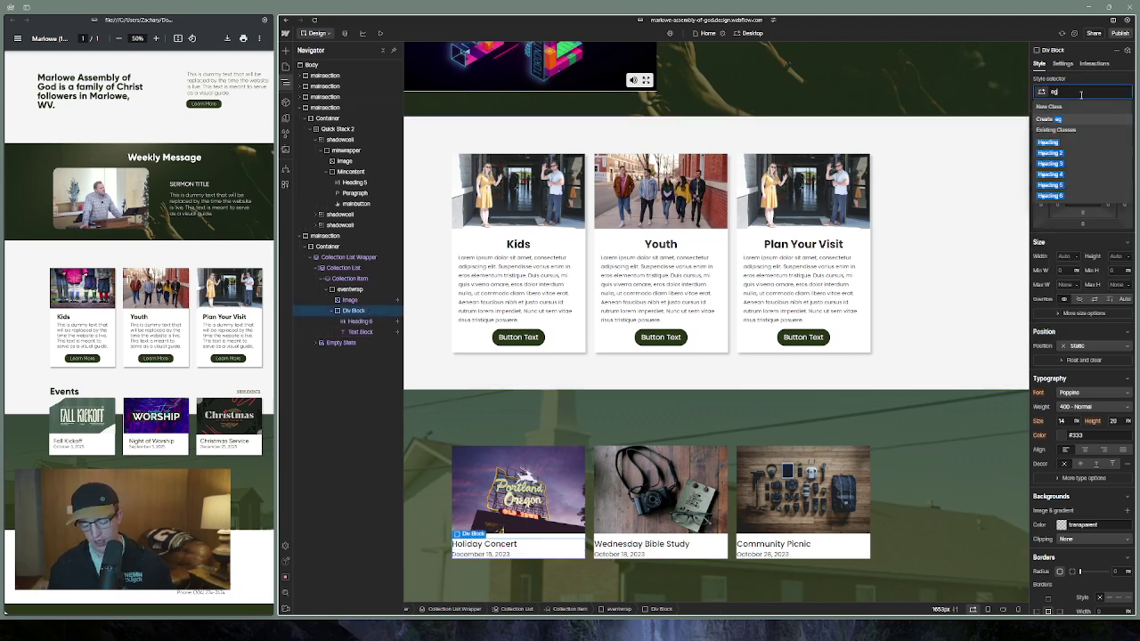
key(BackSpace)
text(v)
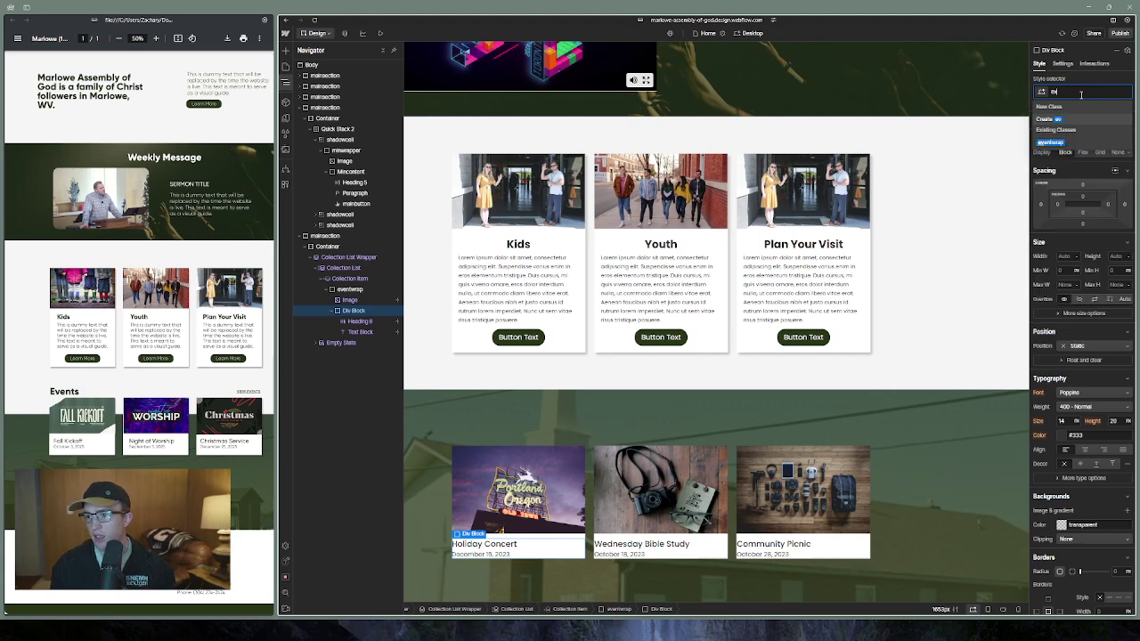
text(entinfo)
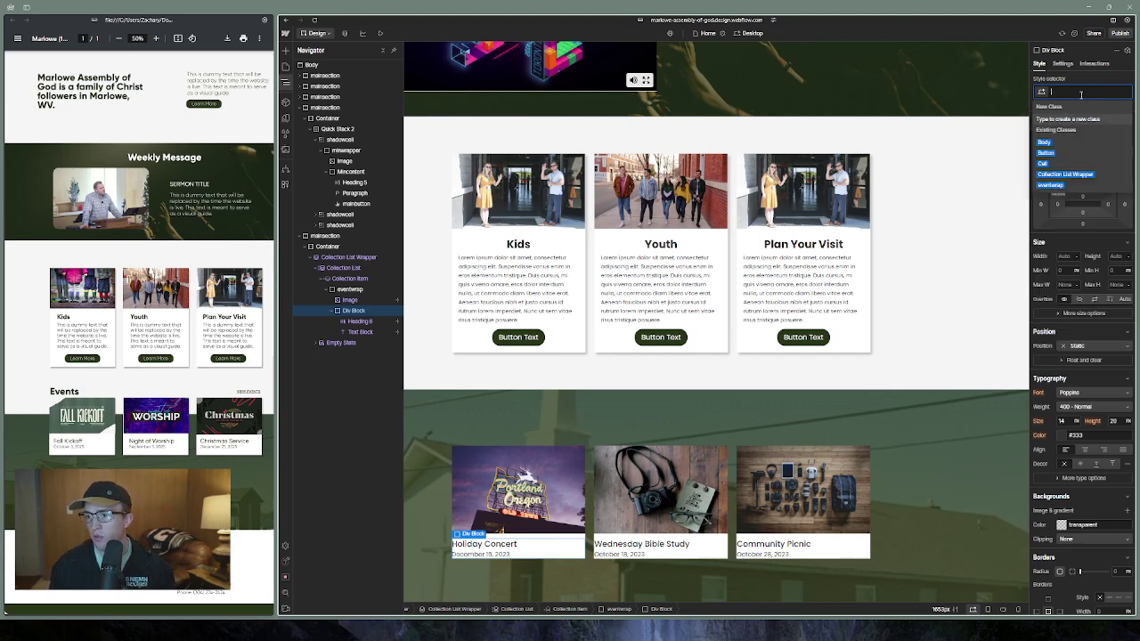
key(Return)
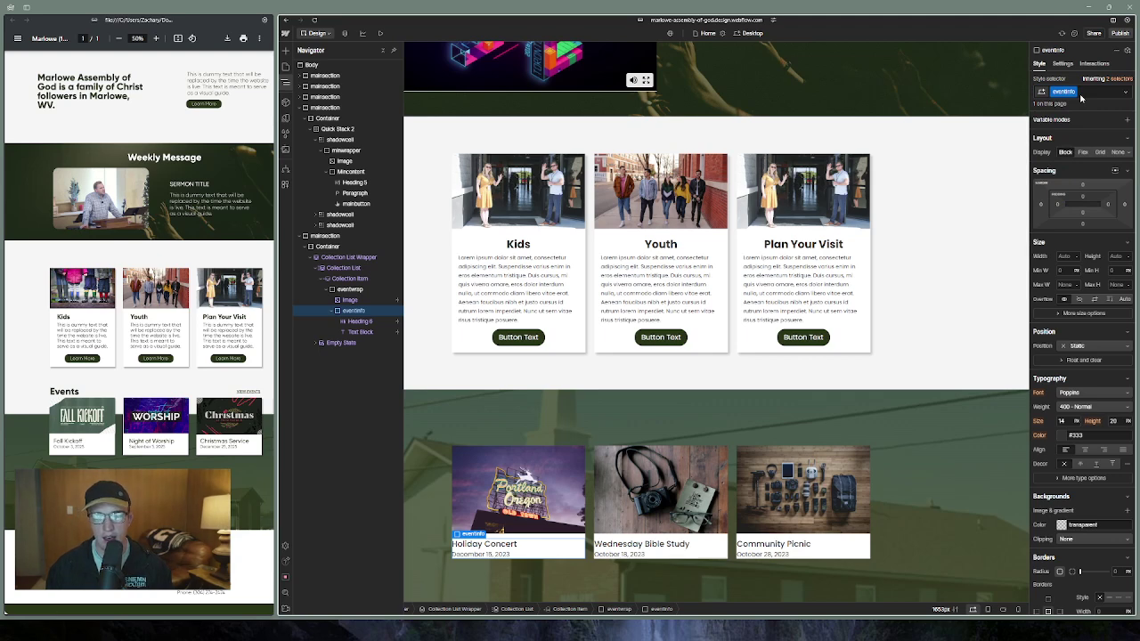
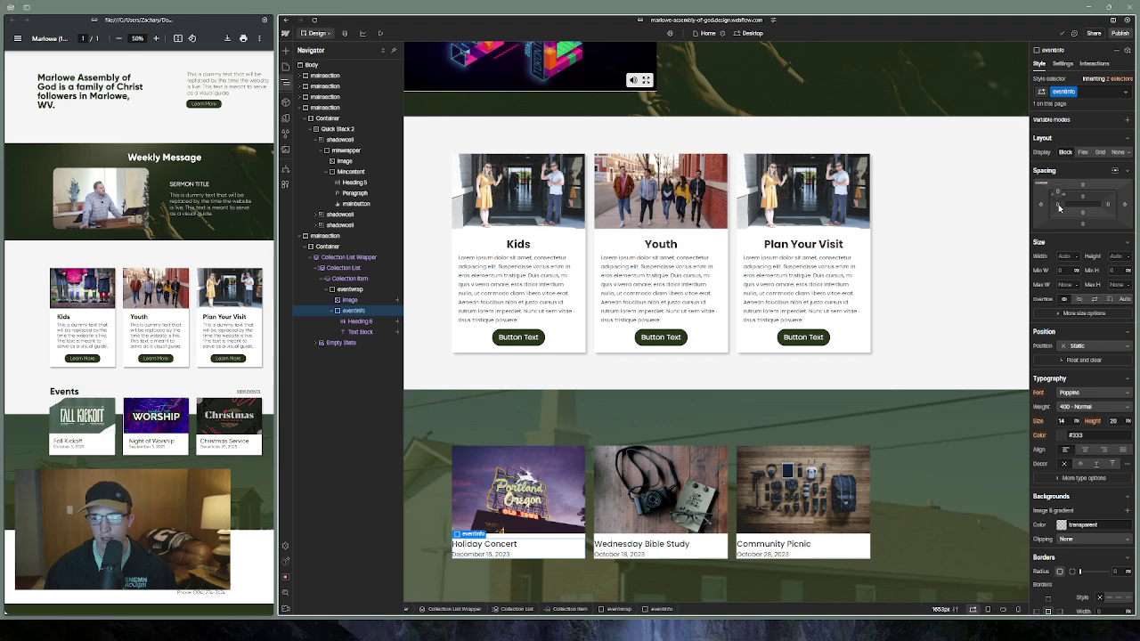
Set eventinfo's padding to 10 px on all four sides and the event title heading's top margin to 0
drag(1058, 206, 1060, 204)
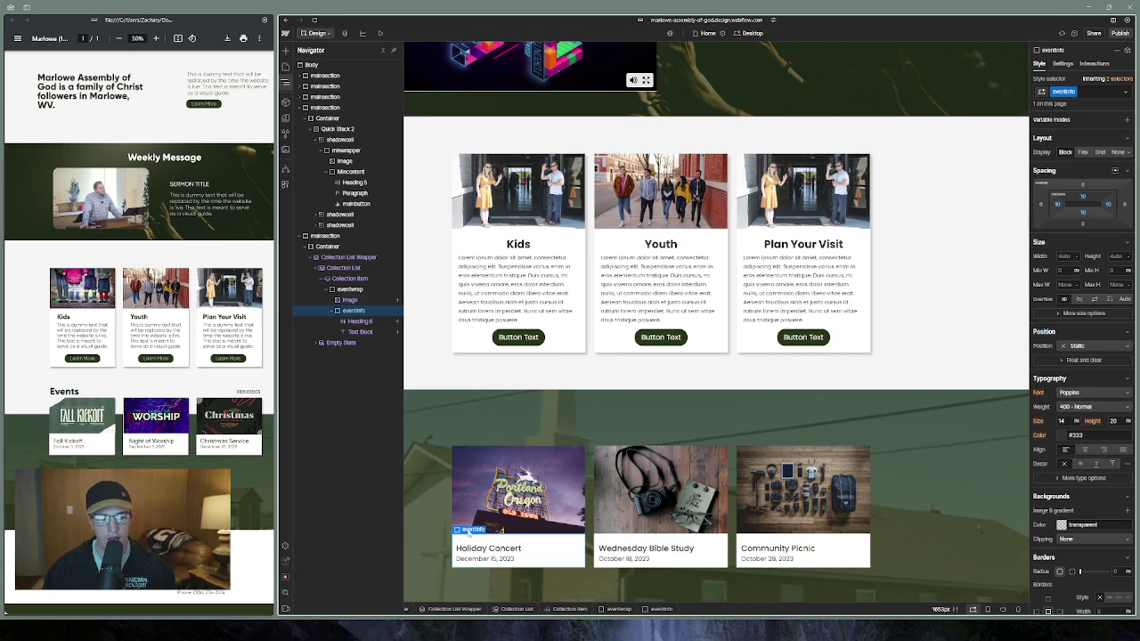
click(494, 552)
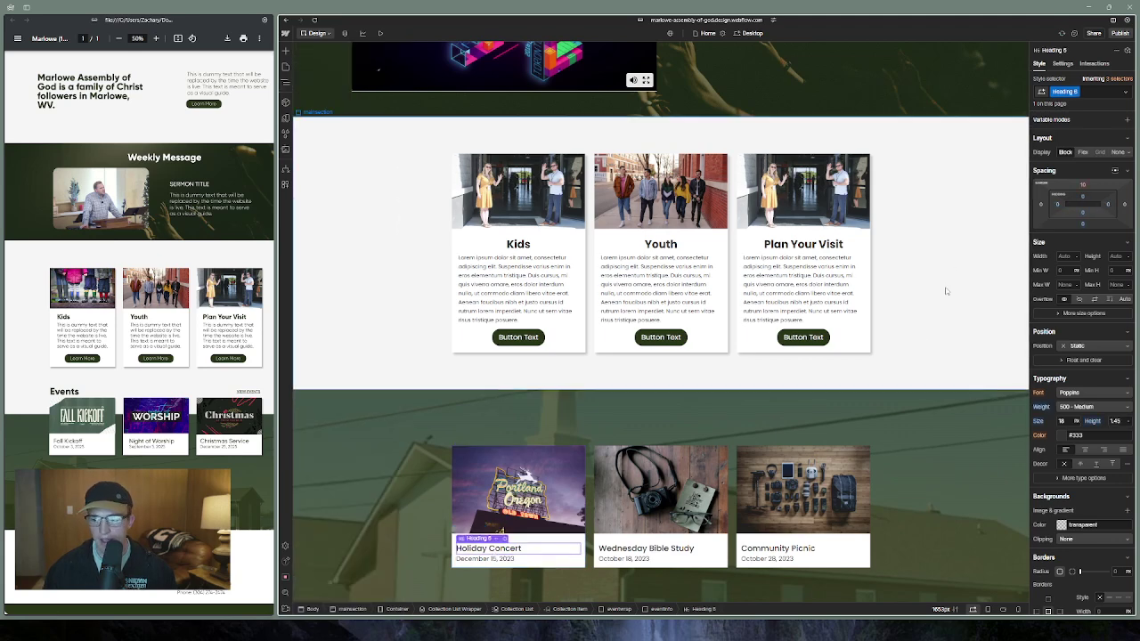
click(1083, 187)
text(0)
key(Return)
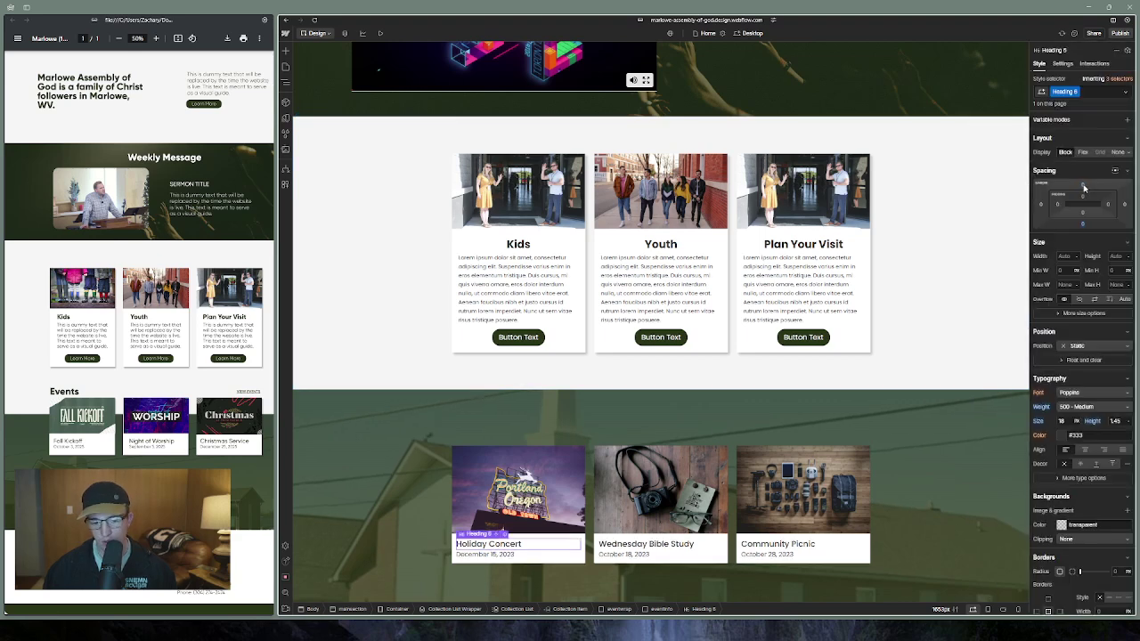
Add a Heading 1 to the green events section, placed inside its container above the Collection List Wrapper
click(579, 561)
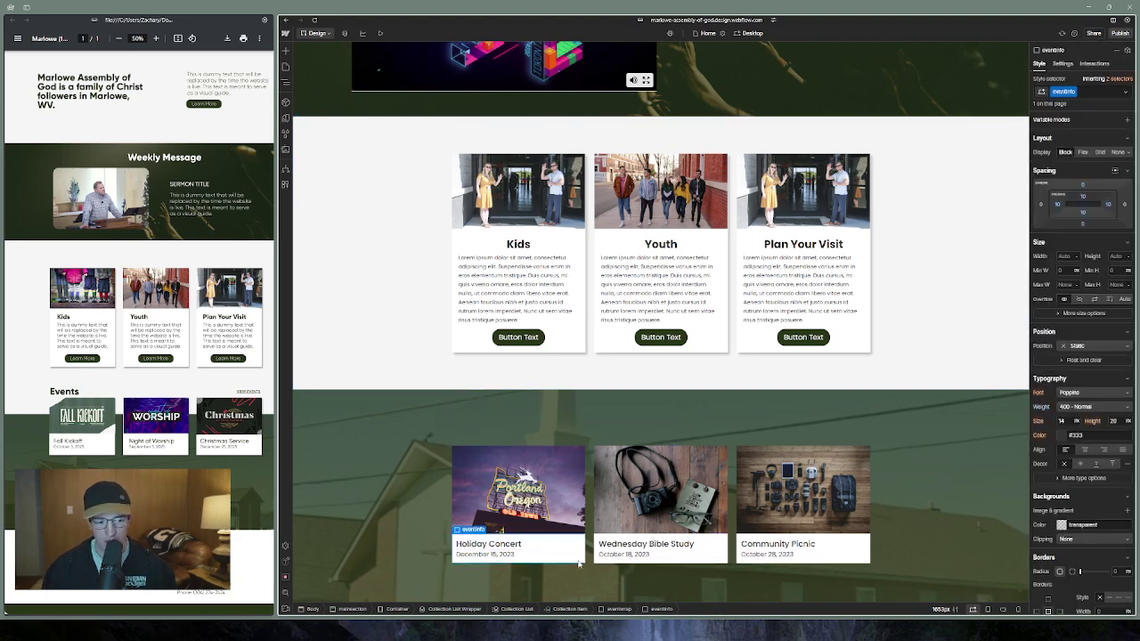
scroll(552, 598, down, 1)
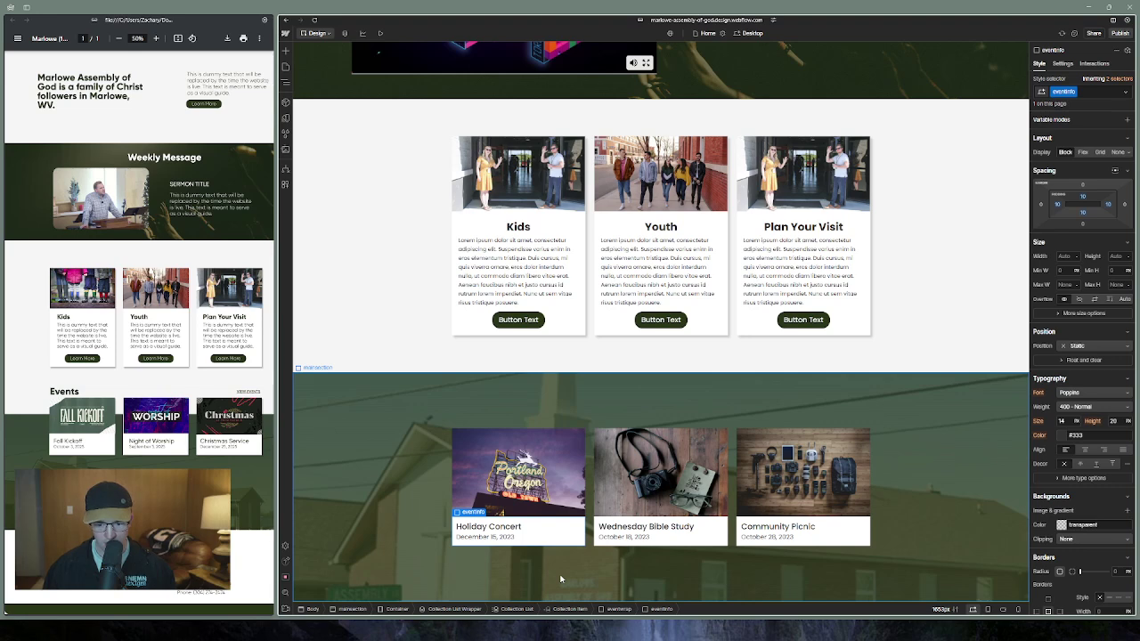
click(560, 579)
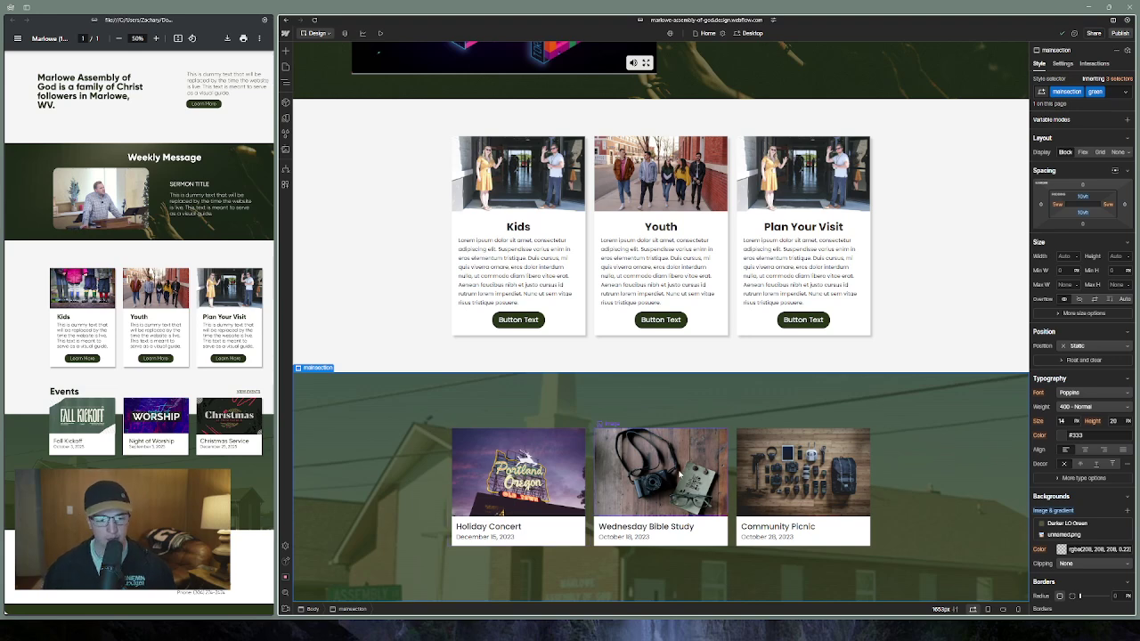
click(588, 453)
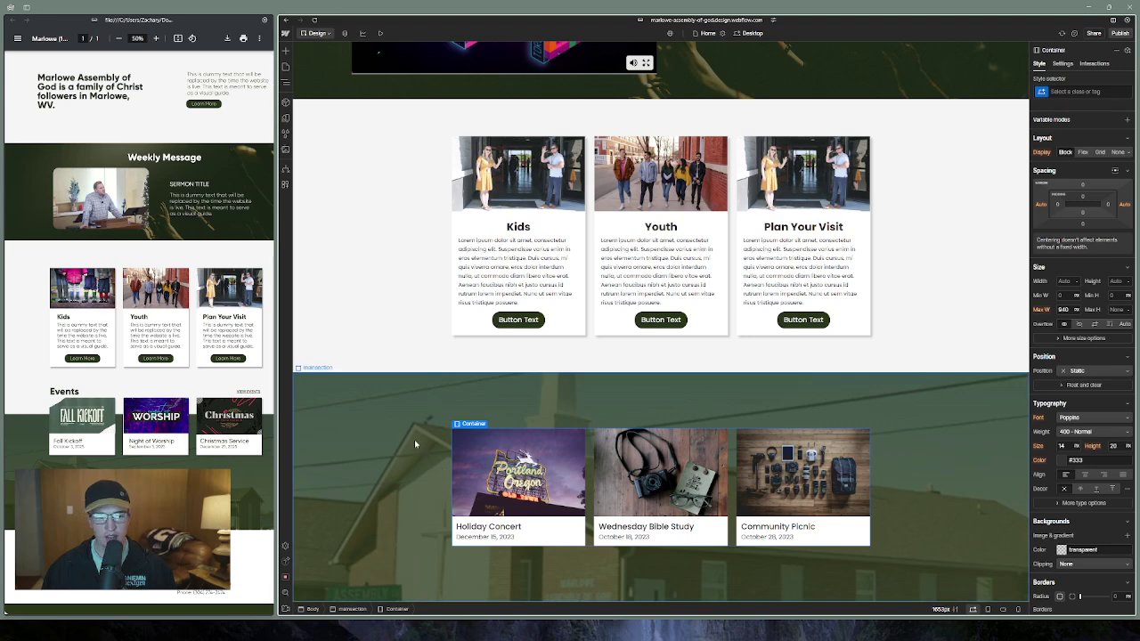
click(285, 51)
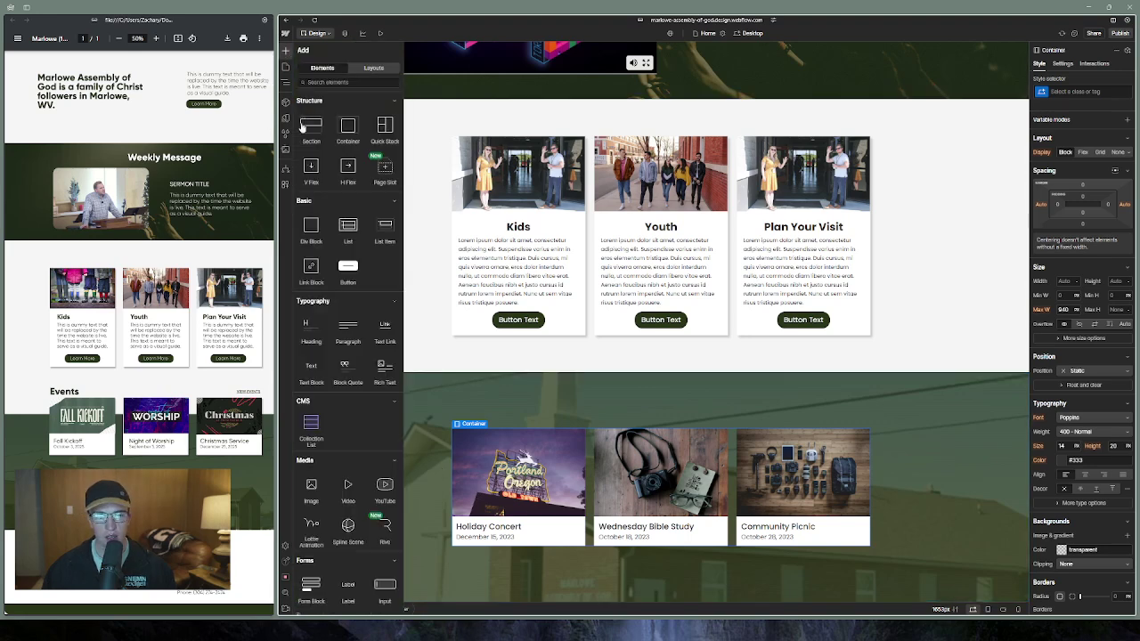
click(307, 325)
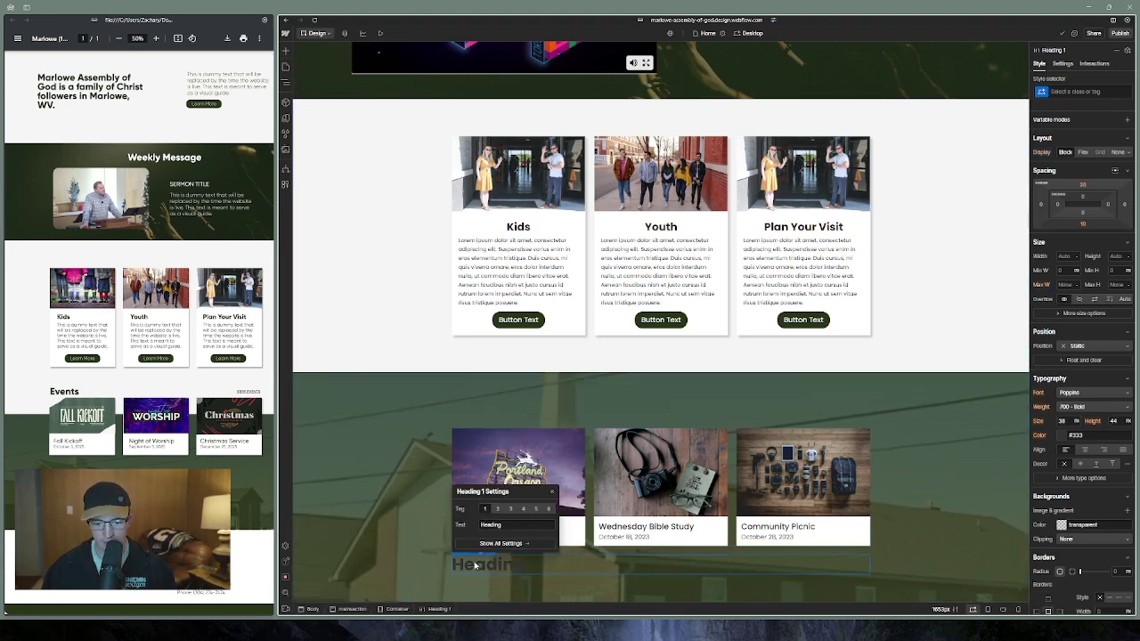
drag(475, 565, 419, 457)
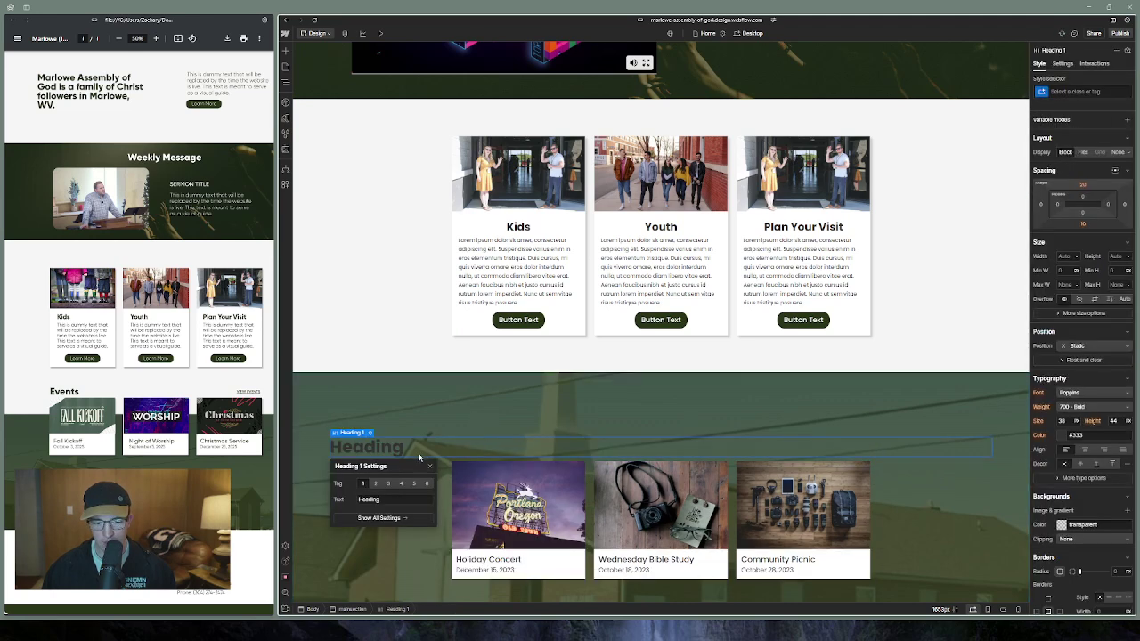
click(285, 81)
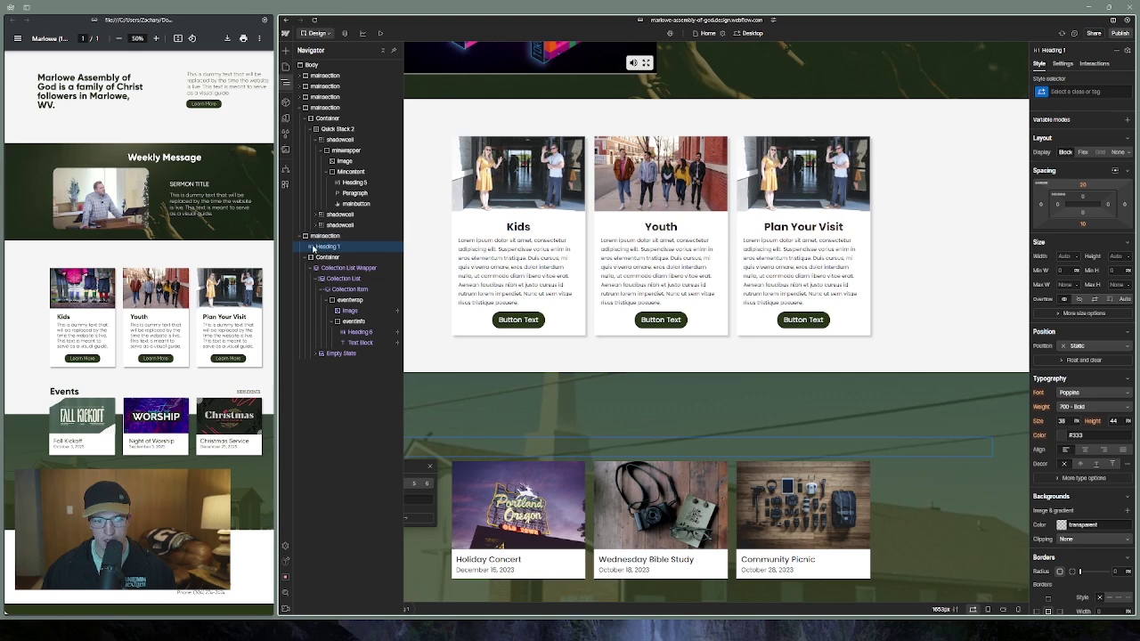
drag(313, 249, 325, 258)
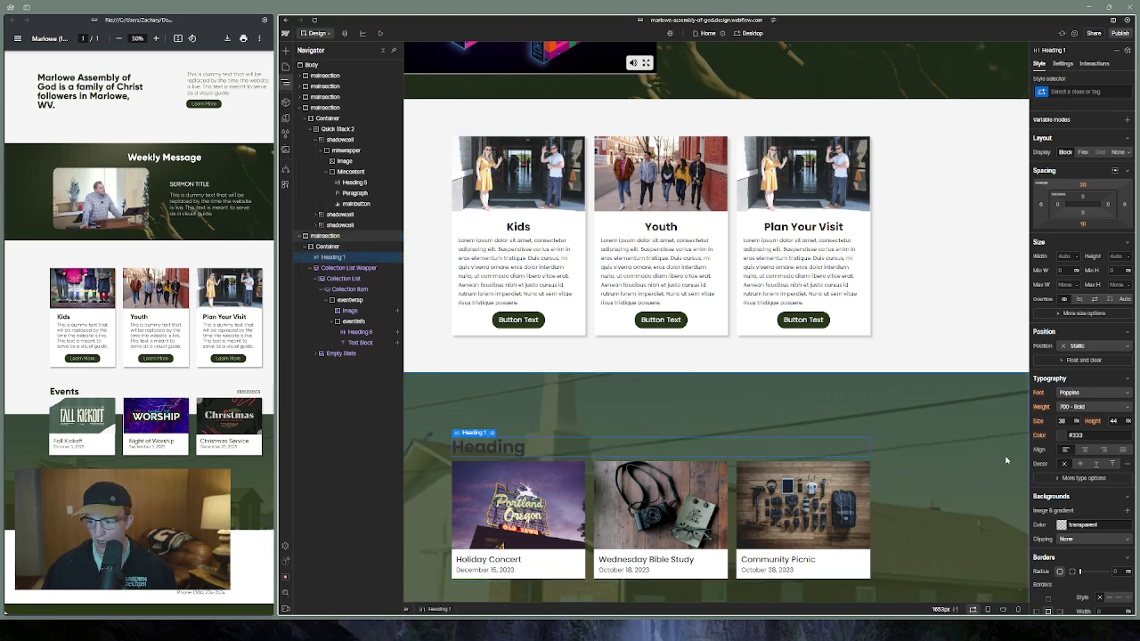
Set the new events section heading's text colour to white
click(1058, 436)
click(1034, 447)
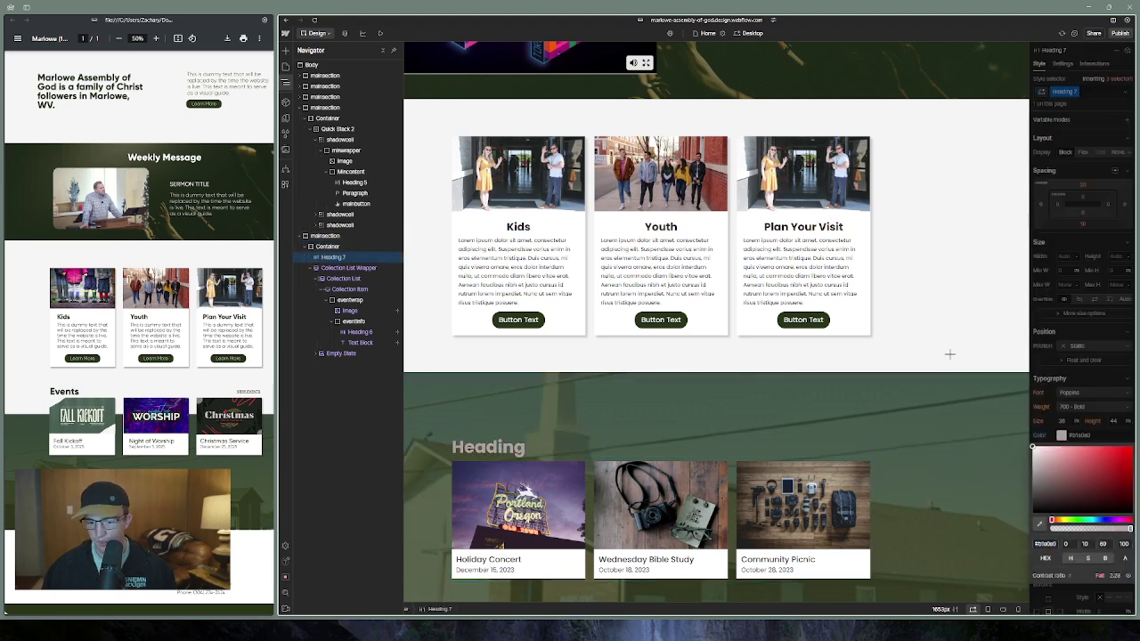
click(1077, 98)
Change the events section heading's tag to H6 and set its font size to 24 px
click(492, 433)
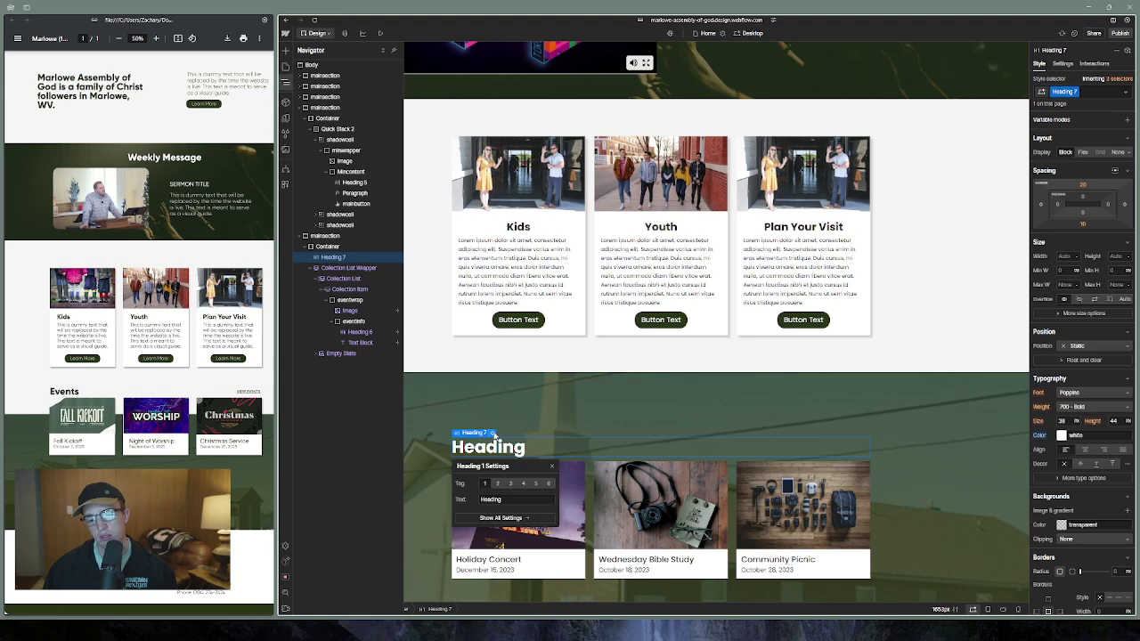
click(550, 486)
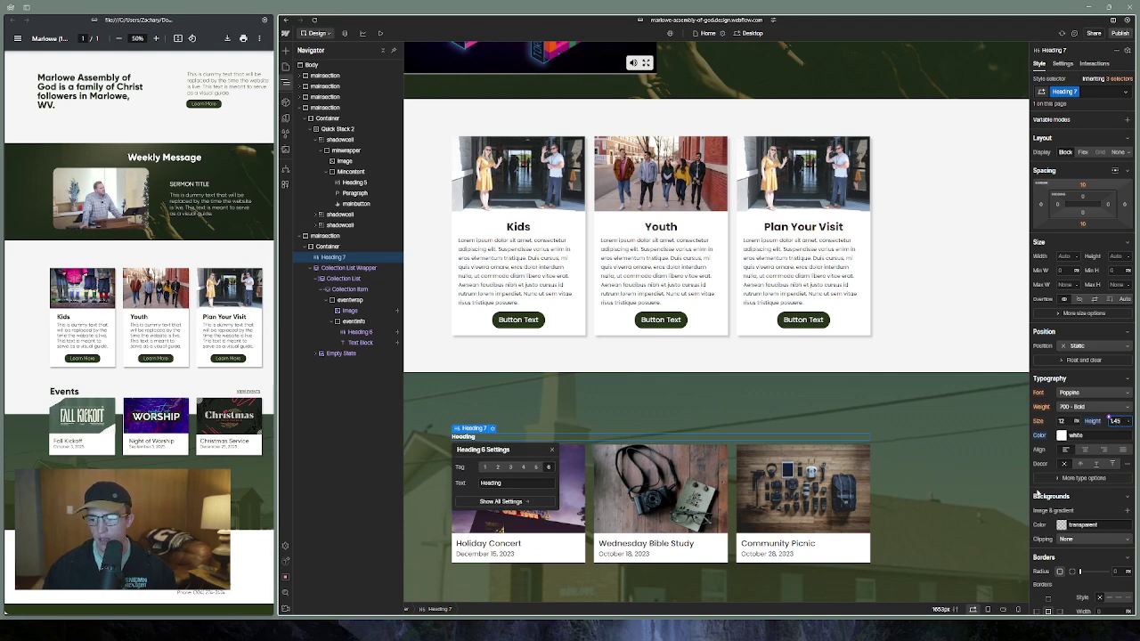
click(1071, 419)
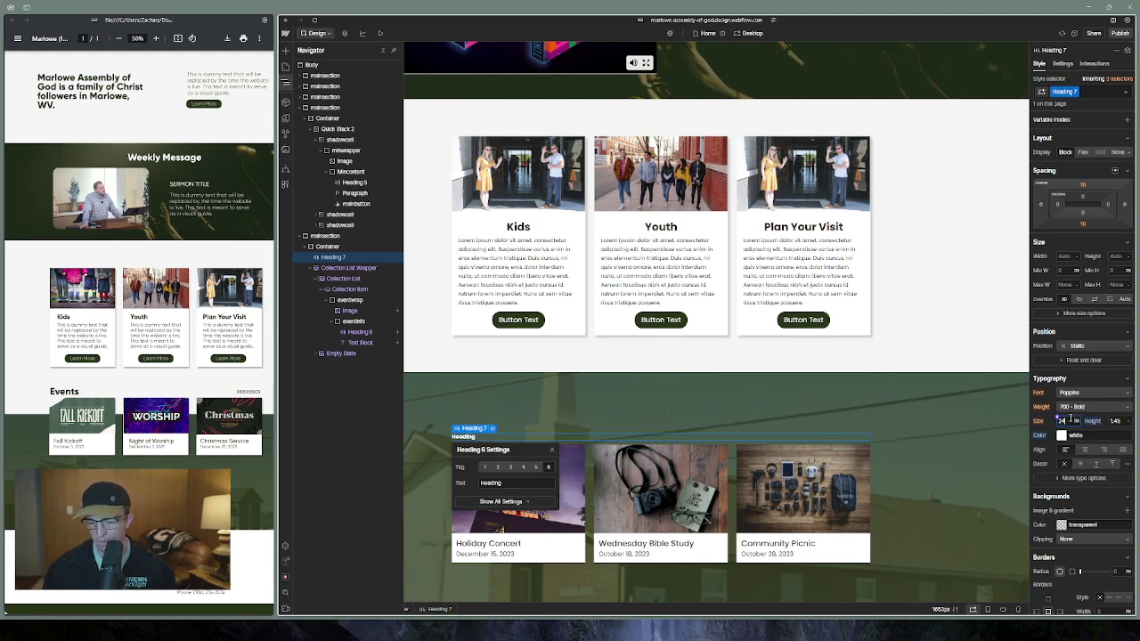
text(24)
key(Return)
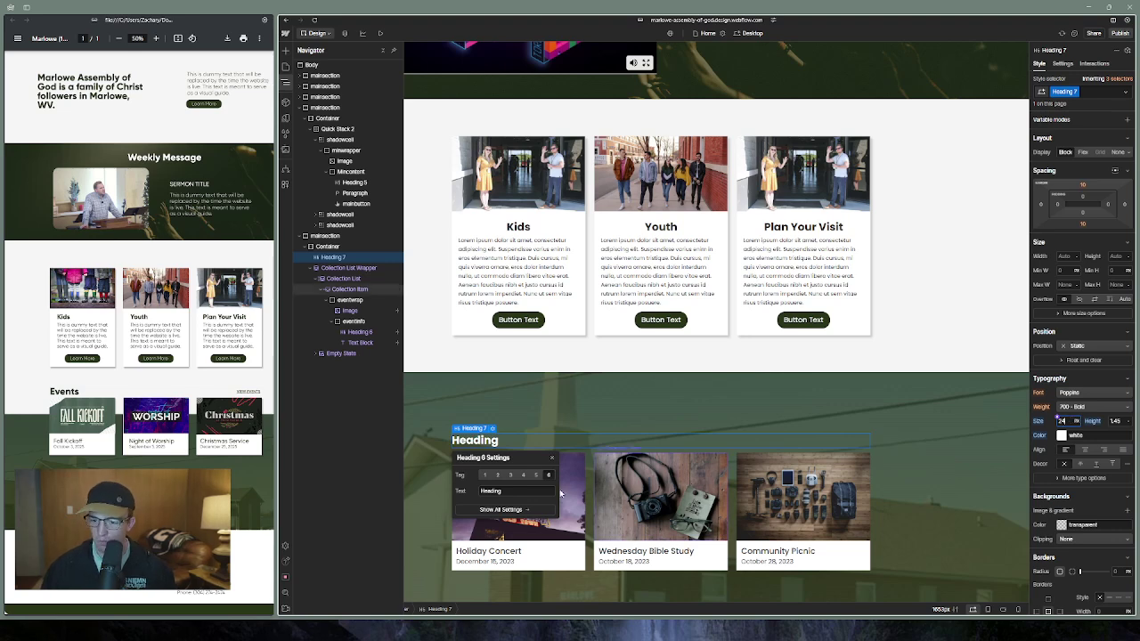
Replace the section heading's placeholder text with "Events"
double_click(505, 440)
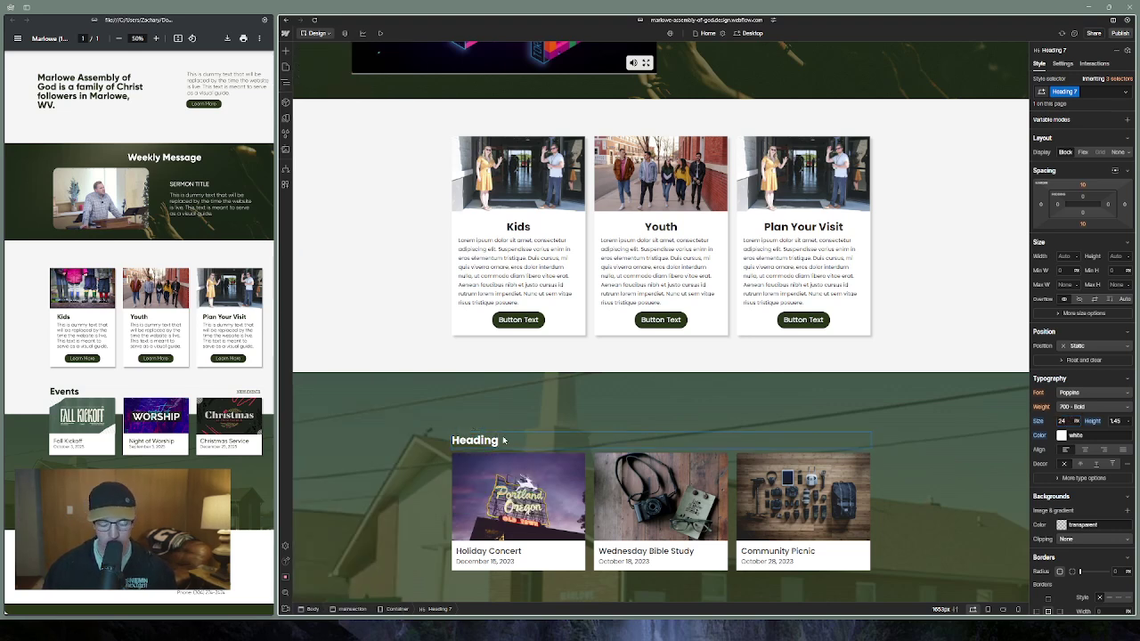
text(Events)
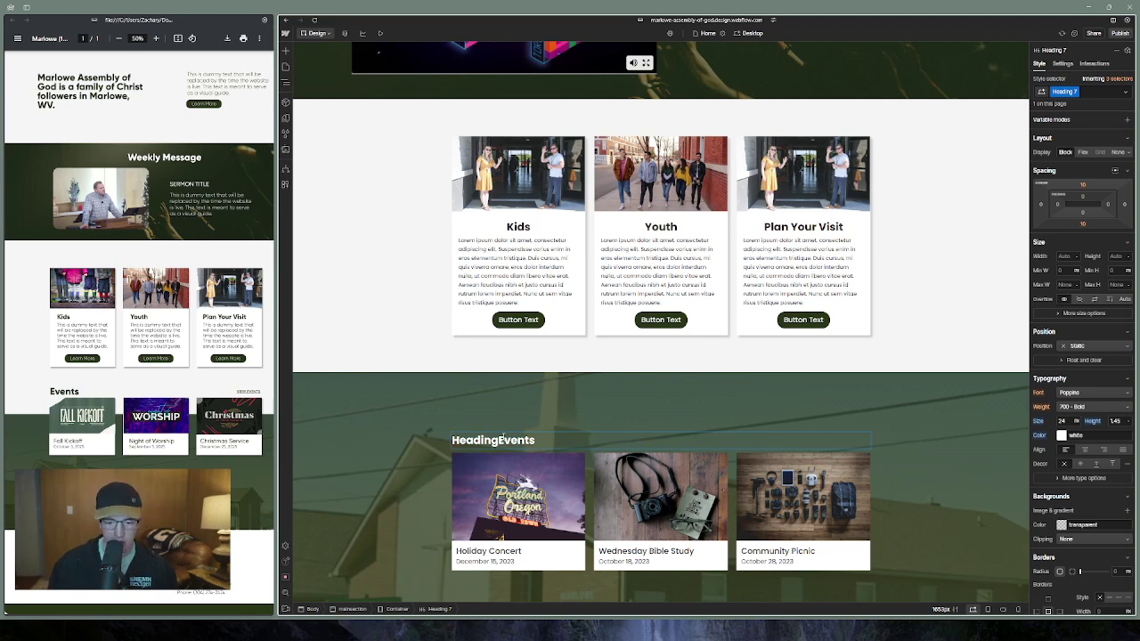
double_click(503, 438)
text(Events)
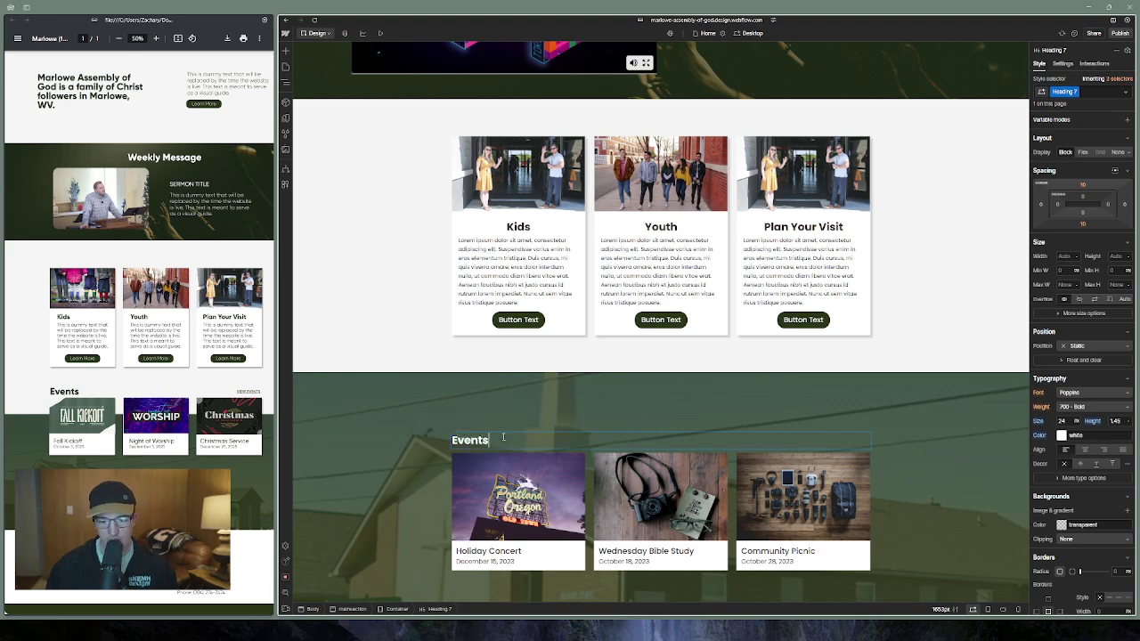
key(Escape)
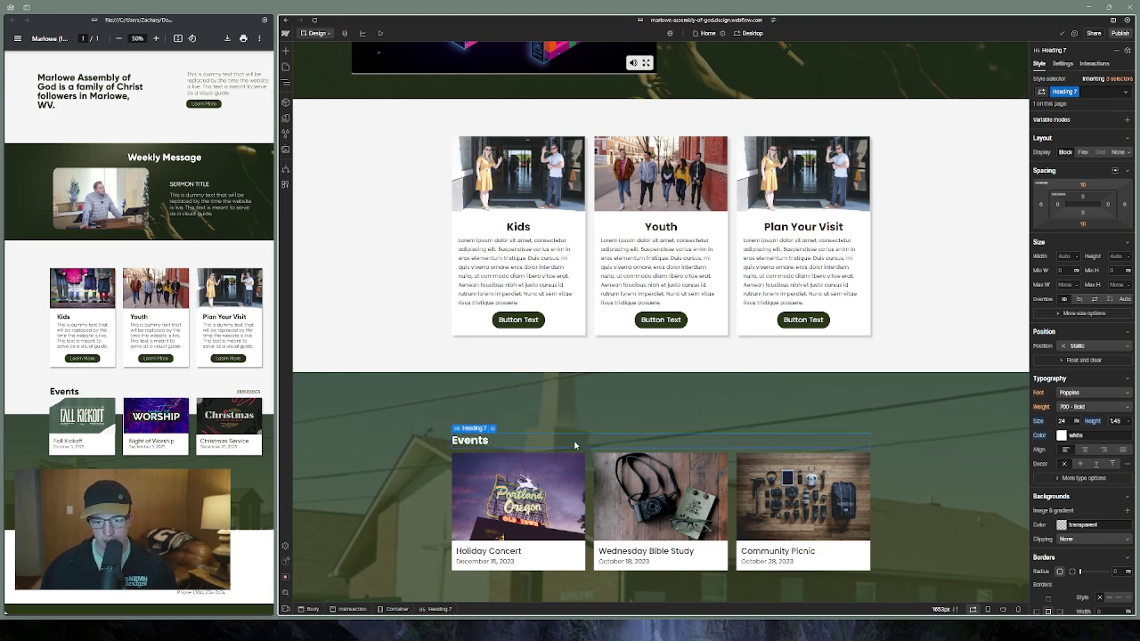
Wrap the Events heading in a Div Block
right_click(509, 444)
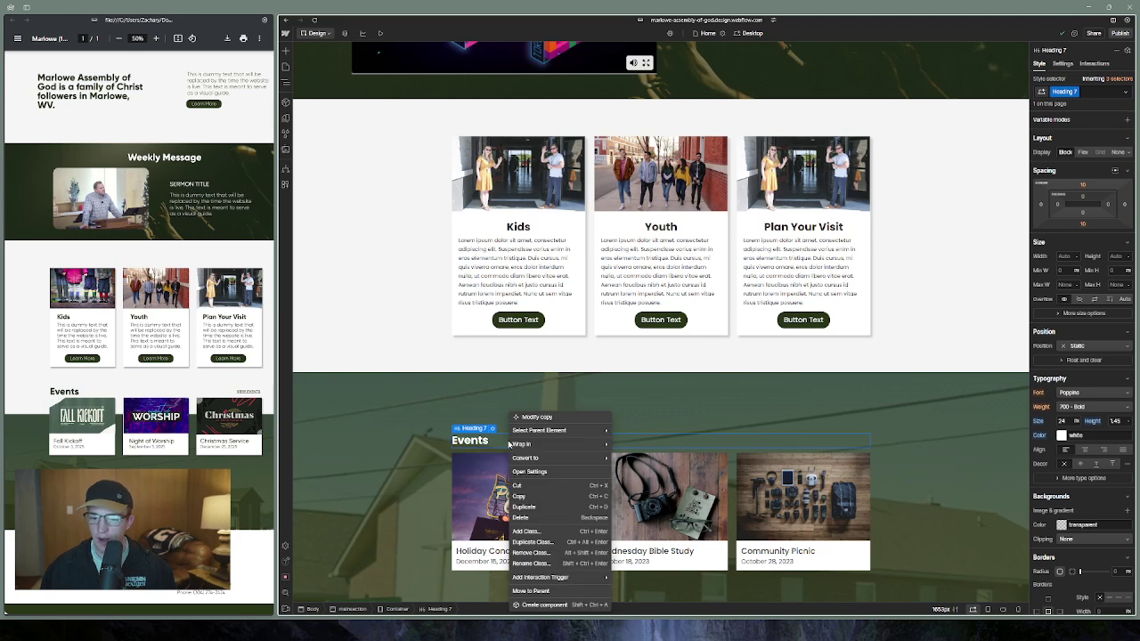
mouse_move(516, 444)
click(641, 444)
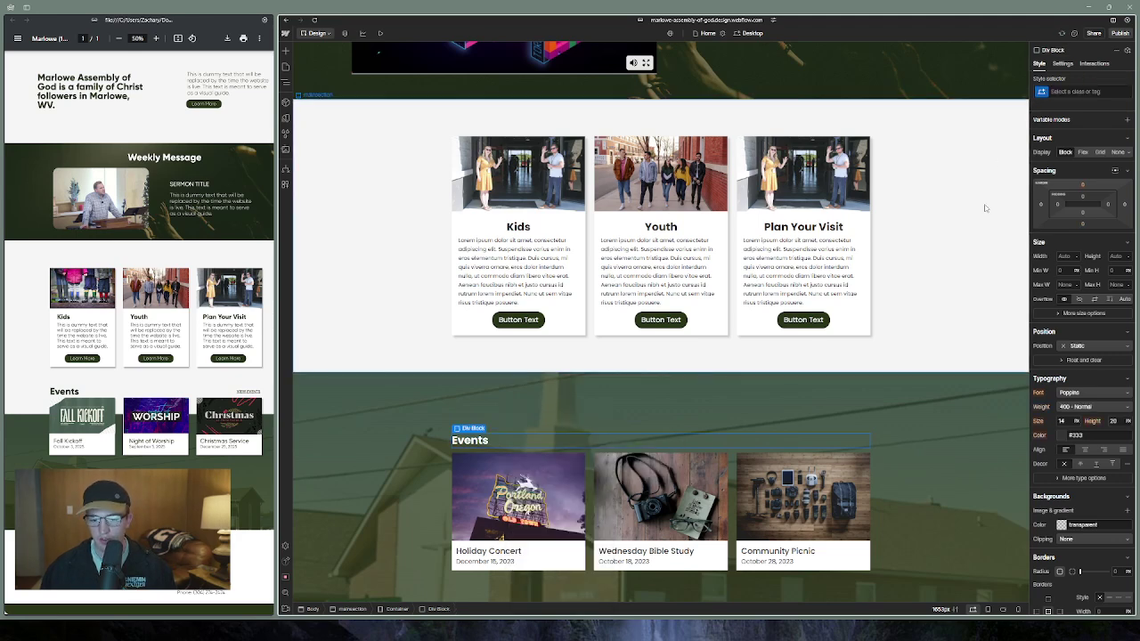
Give the div block around the Events heading a new class named eventheadingwrap
click(1087, 93)
text(ebl)
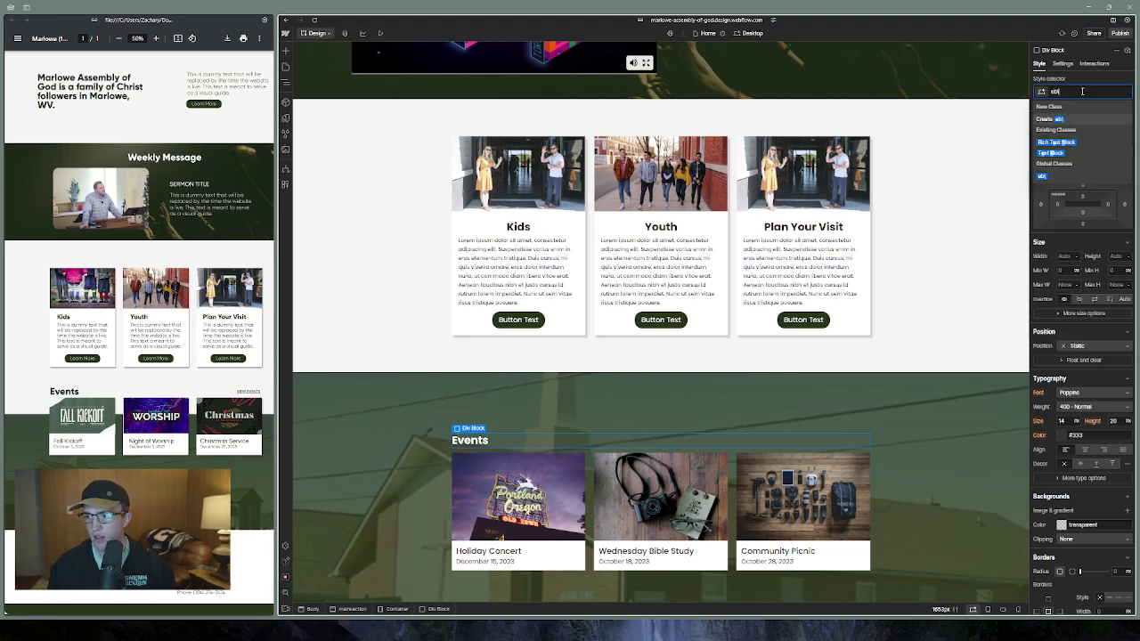
key(BackSpace)
key(BackSpace)
text(ve)
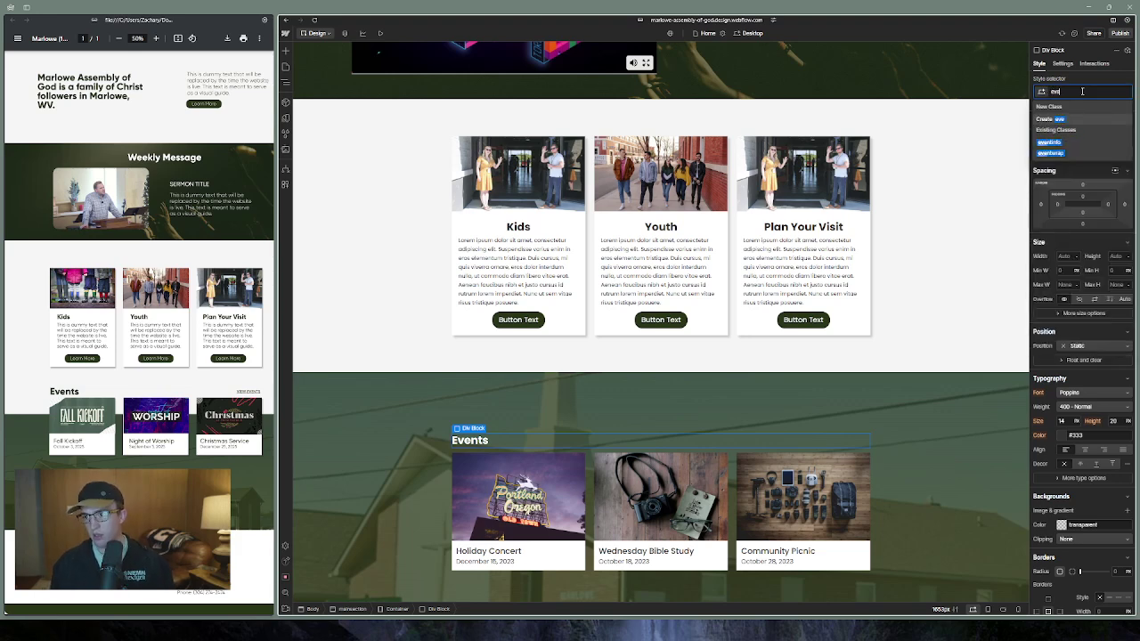
text(ntwrapperheadi)
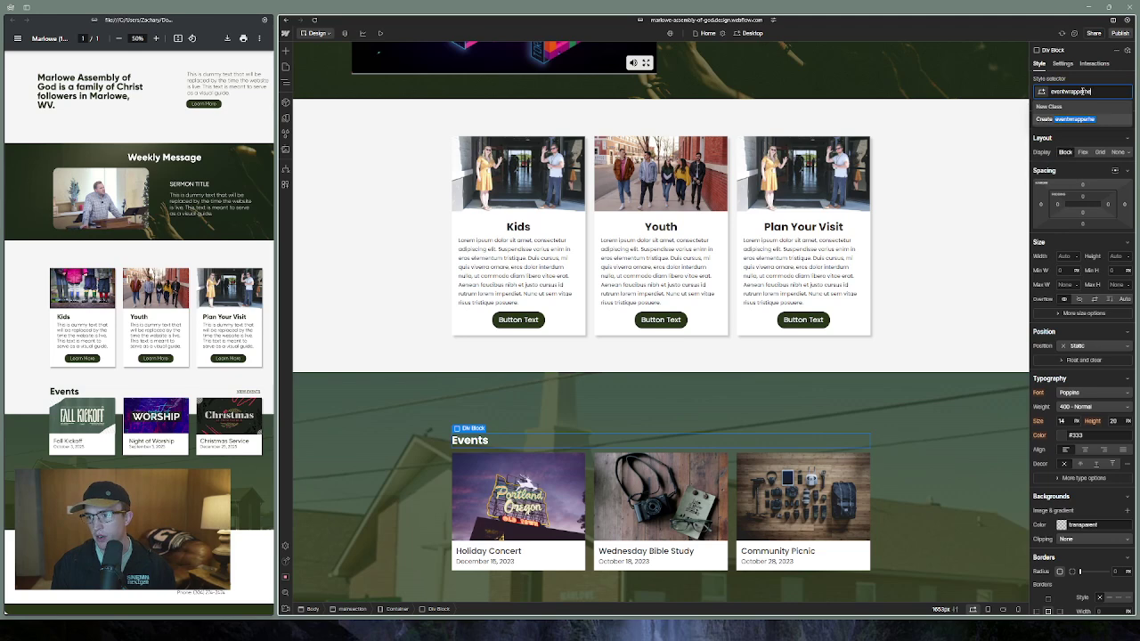
key(BackSpace)
key(BackSpace)
key(BackSpace)
key(BackSpace)
key(BackSpace)
key(BackSpace)
key(BackSpace)
key(BackSpace)
key(BackSpace)
key(BackSpace)
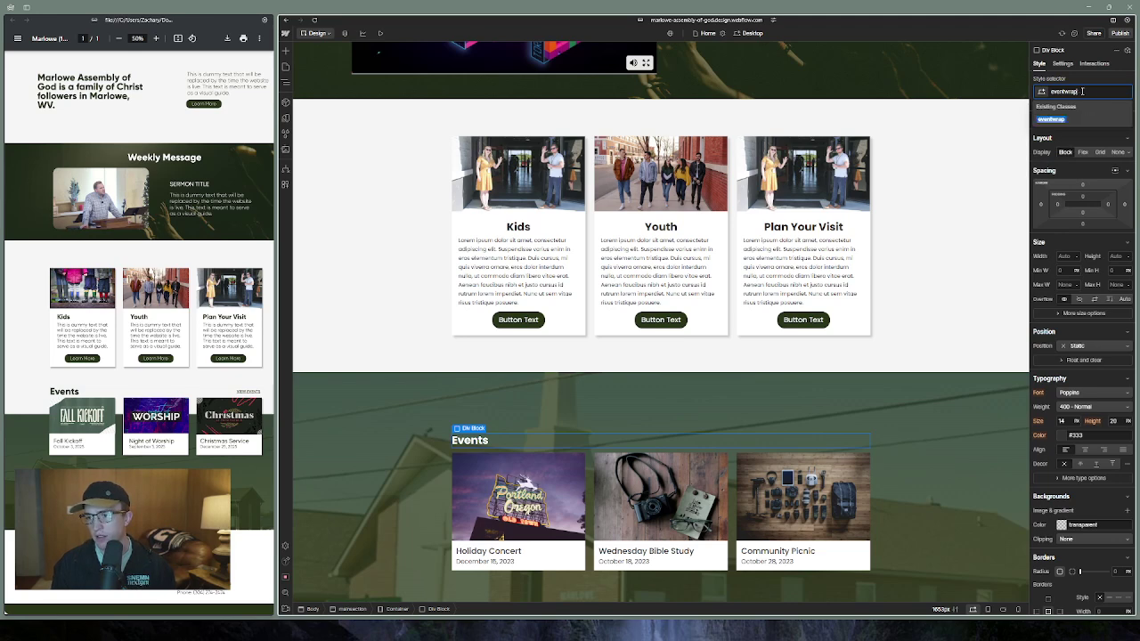
key(BackSpace)
key(BackSpace)
text(heading)
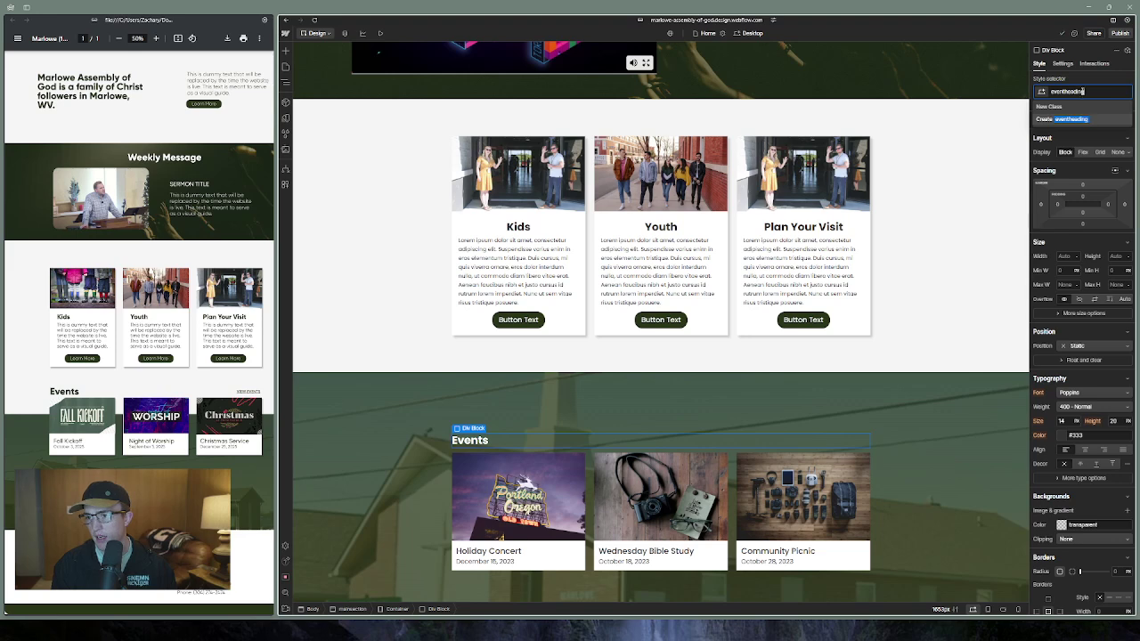
text(wrap)
key(Return)
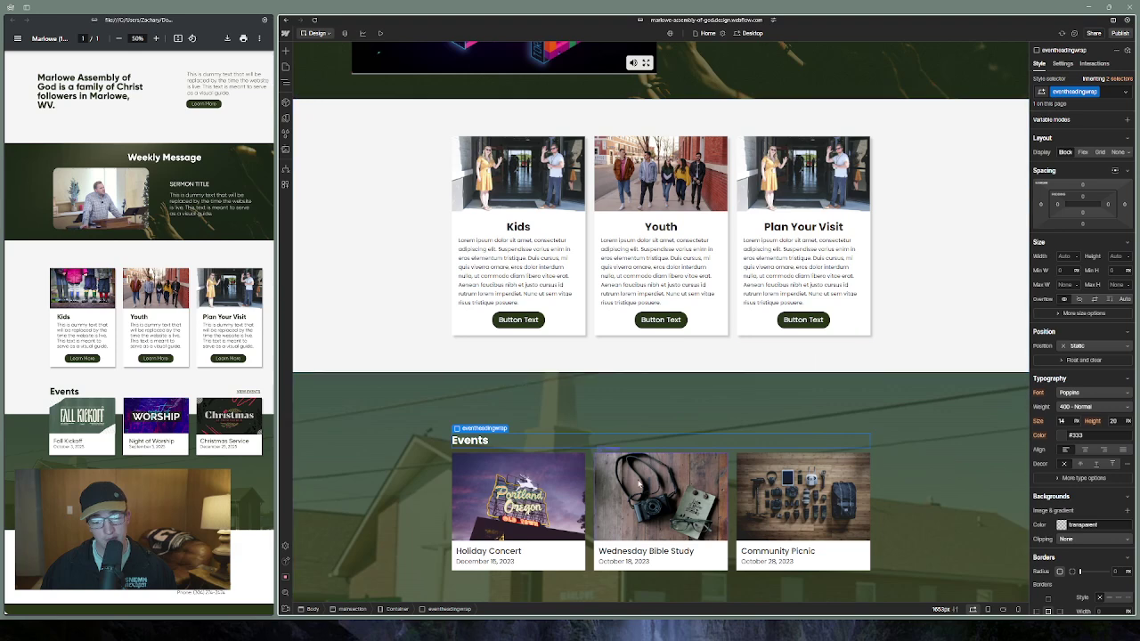
Add a Text Block after the Events heading, inside the eventheadingwrap div
click(486, 441)
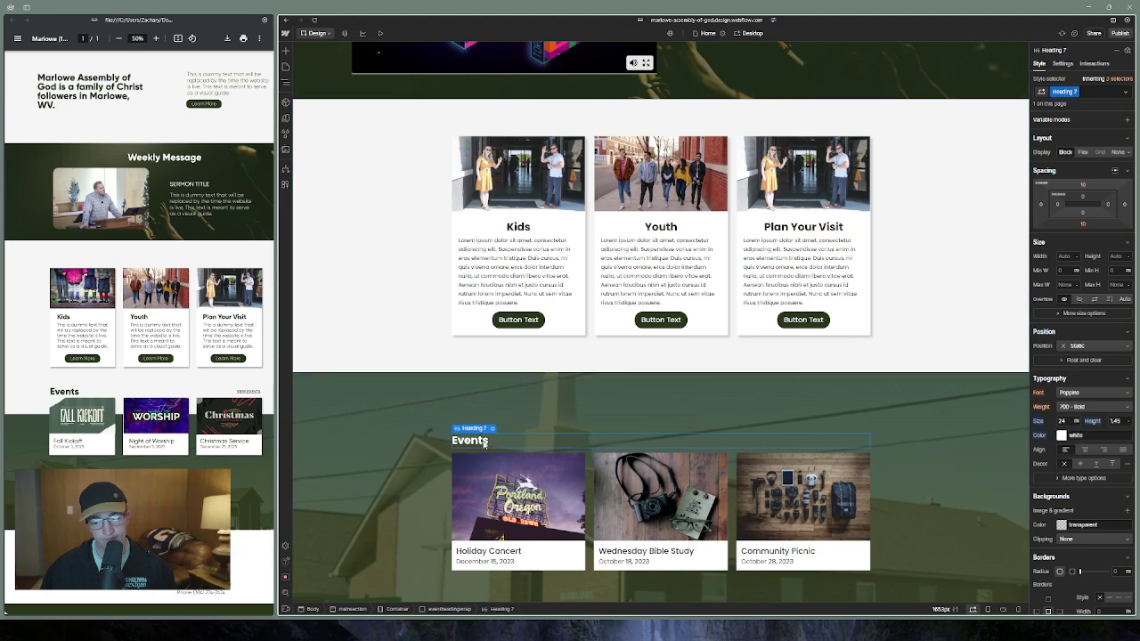
click(285, 51)
click(379, 396)
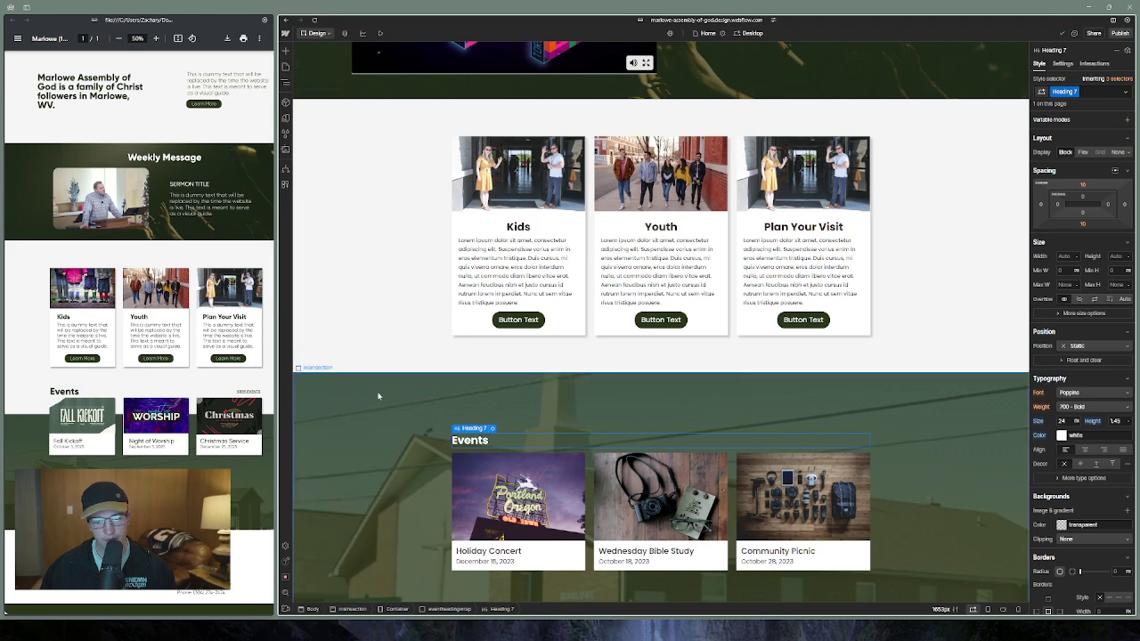
click(285, 51)
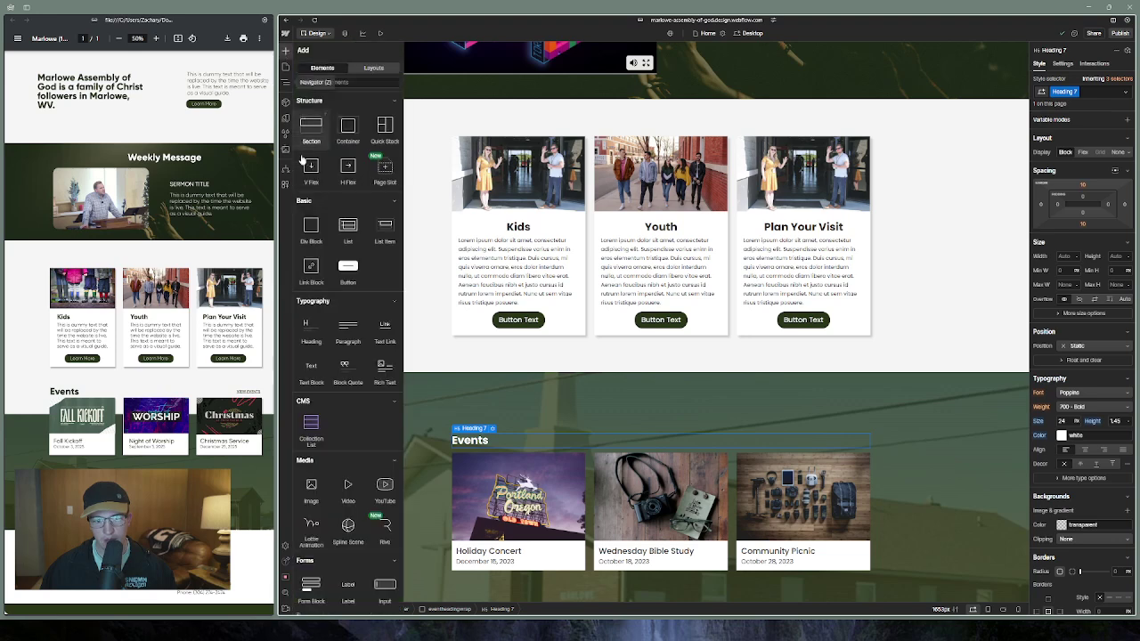
click(327, 365)
Make eventheadingwrap a horizontal flex layout with its items spaced between horizontally and centred vertically
click(285, 82)
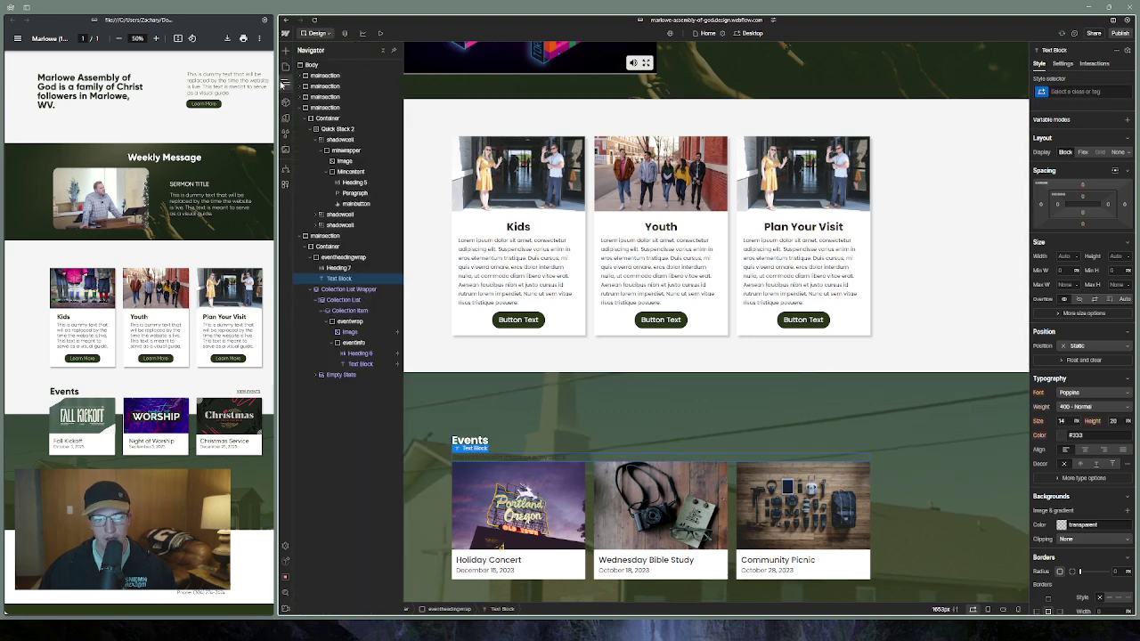
click(338, 258)
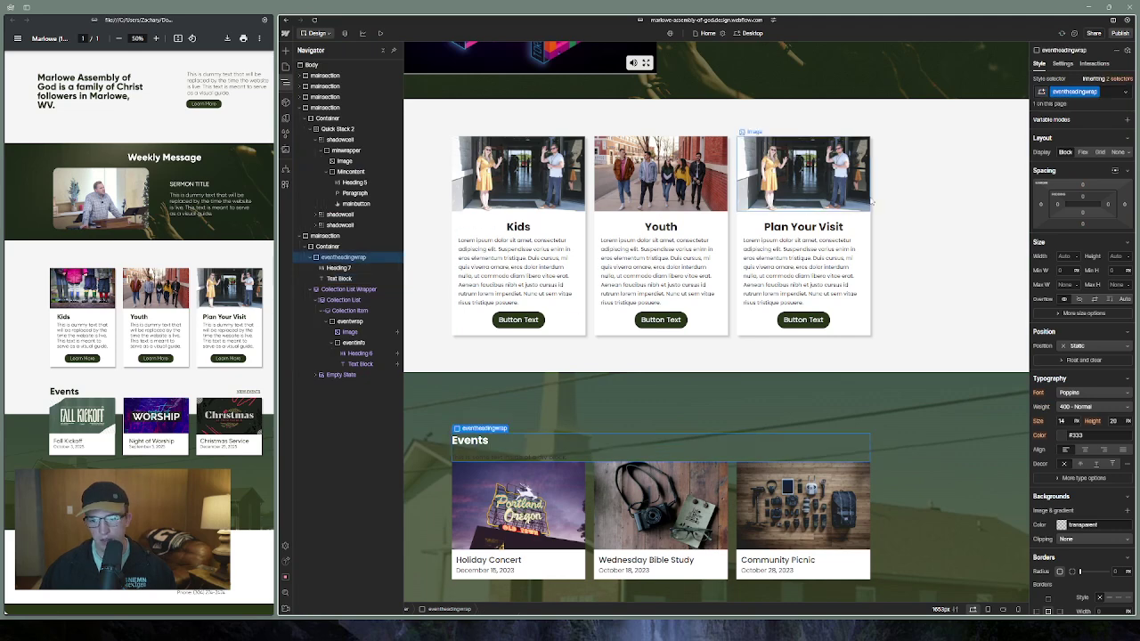
click(1082, 152)
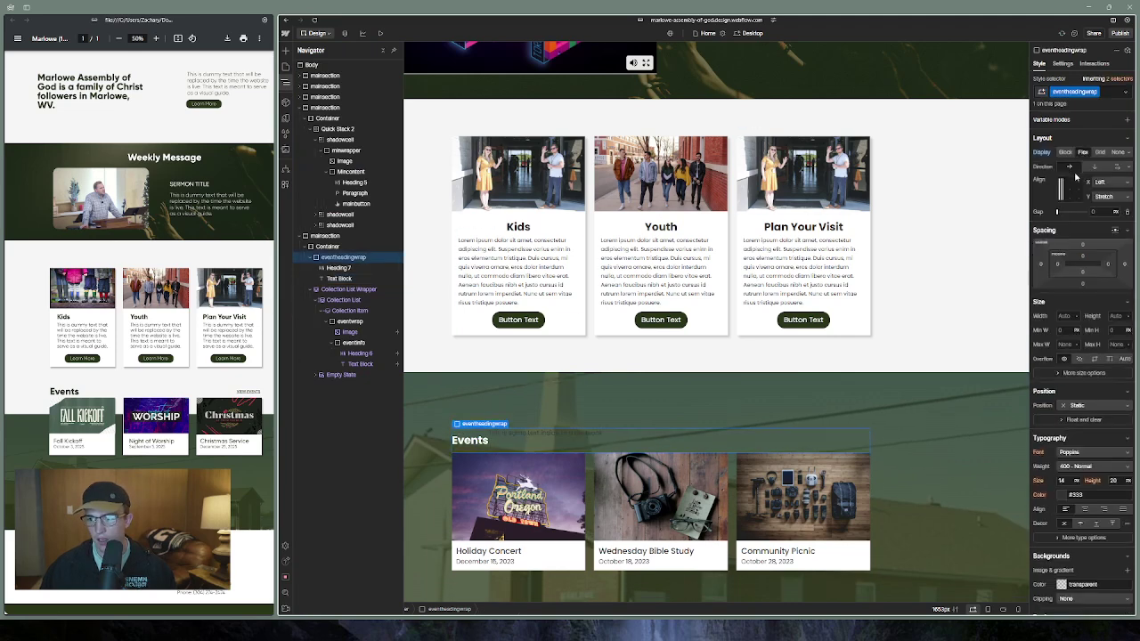
click(1068, 192)
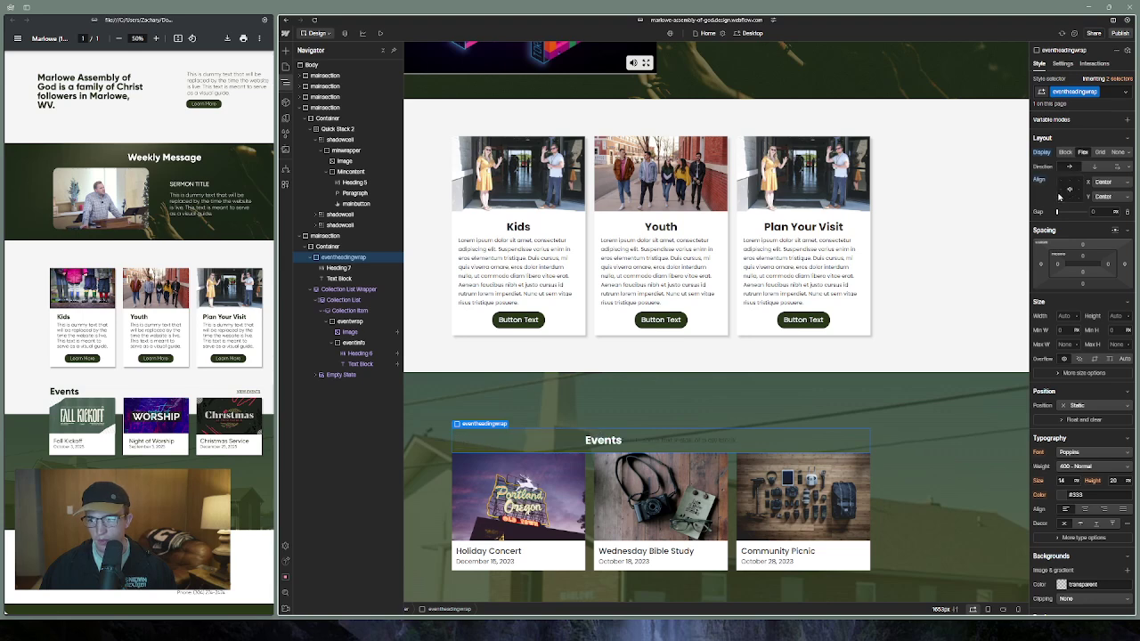
click(1060, 192)
click(1068, 191)
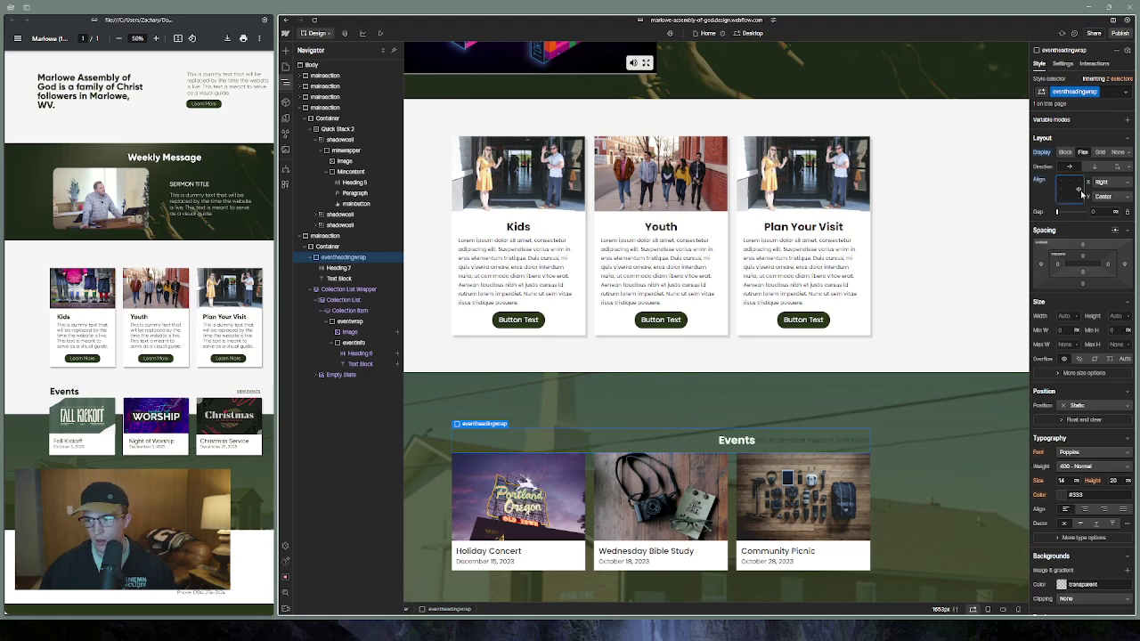
click(1061, 192)
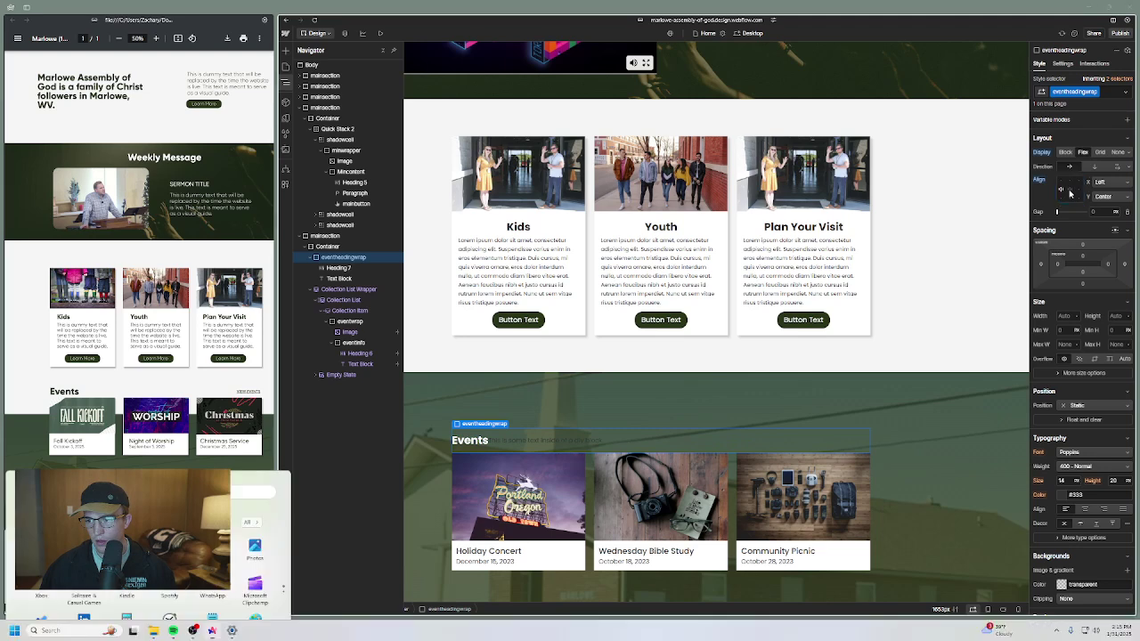
click(1077, 192)
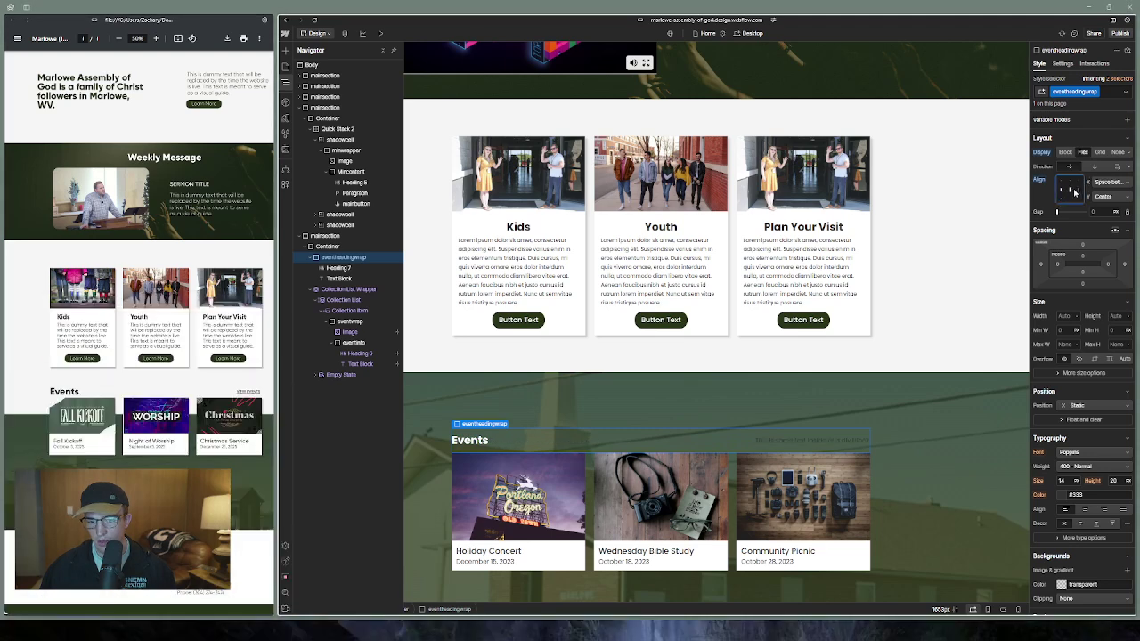
Set the text colour of the new text block beside the Events heading to white
click(818, 439)
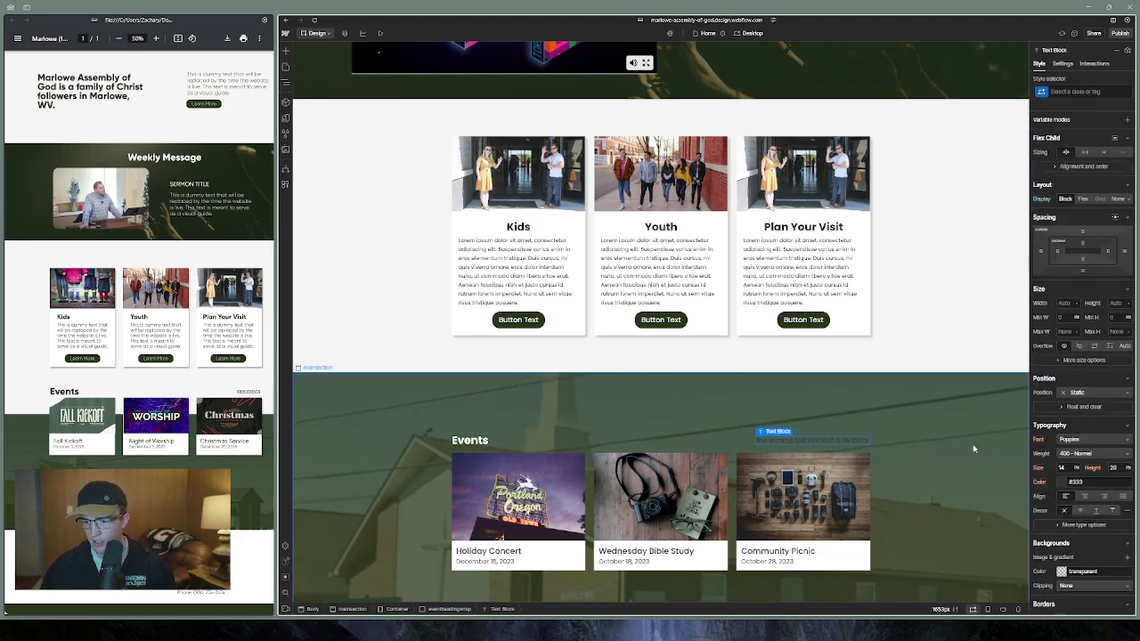
click(1059, 482)
click(1033, 495)
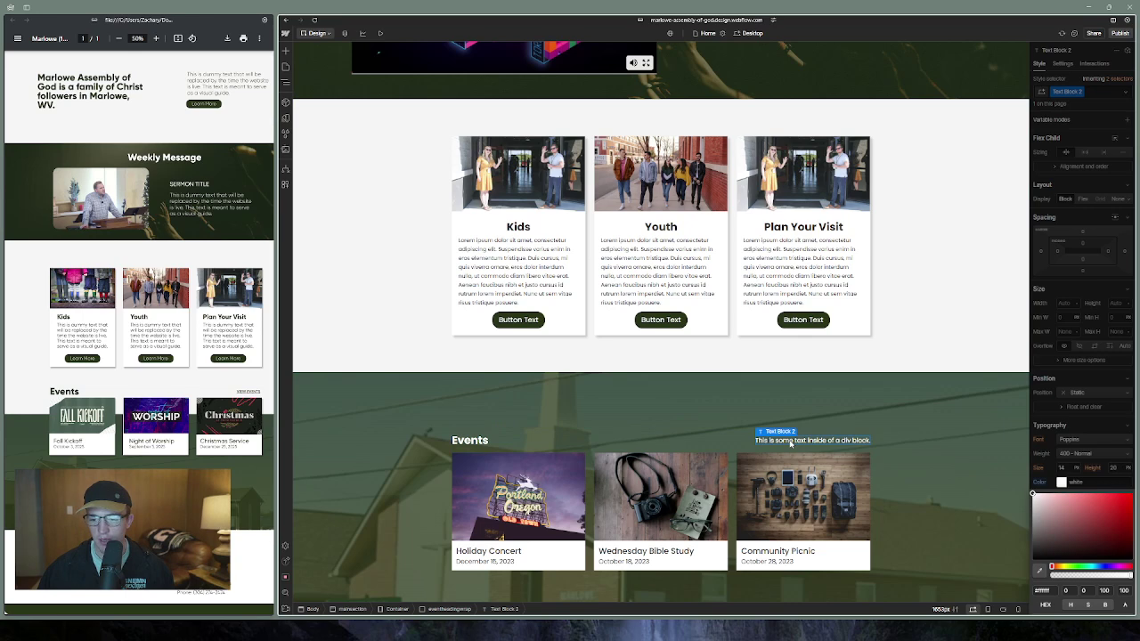
key(Escape)
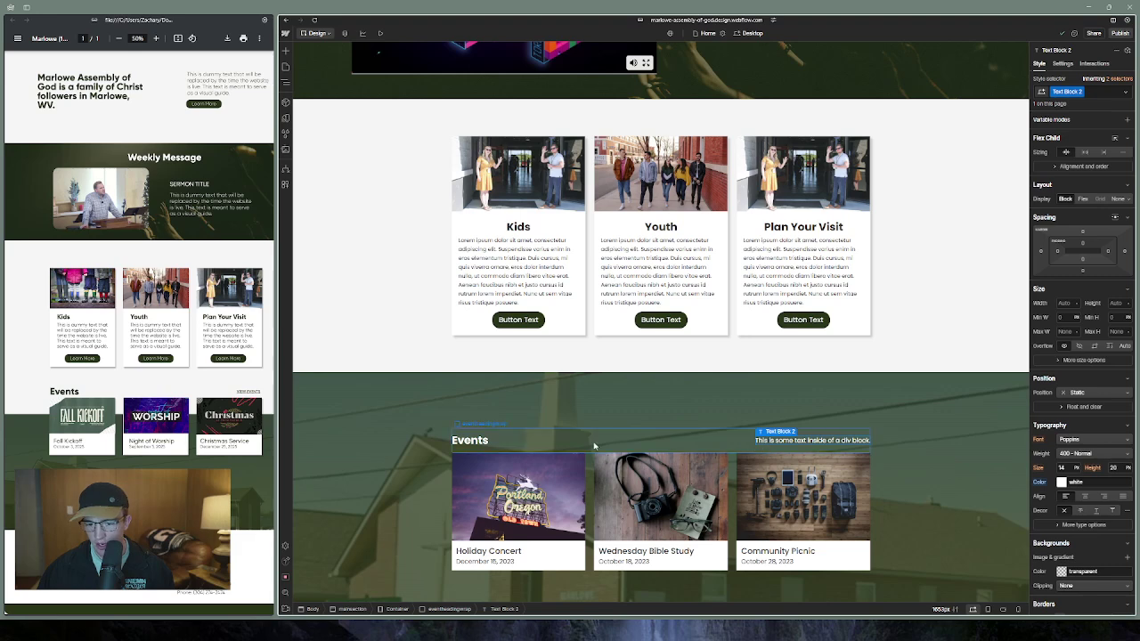
Set the Events heading's top and bottom margins to 0
click(466, 442)
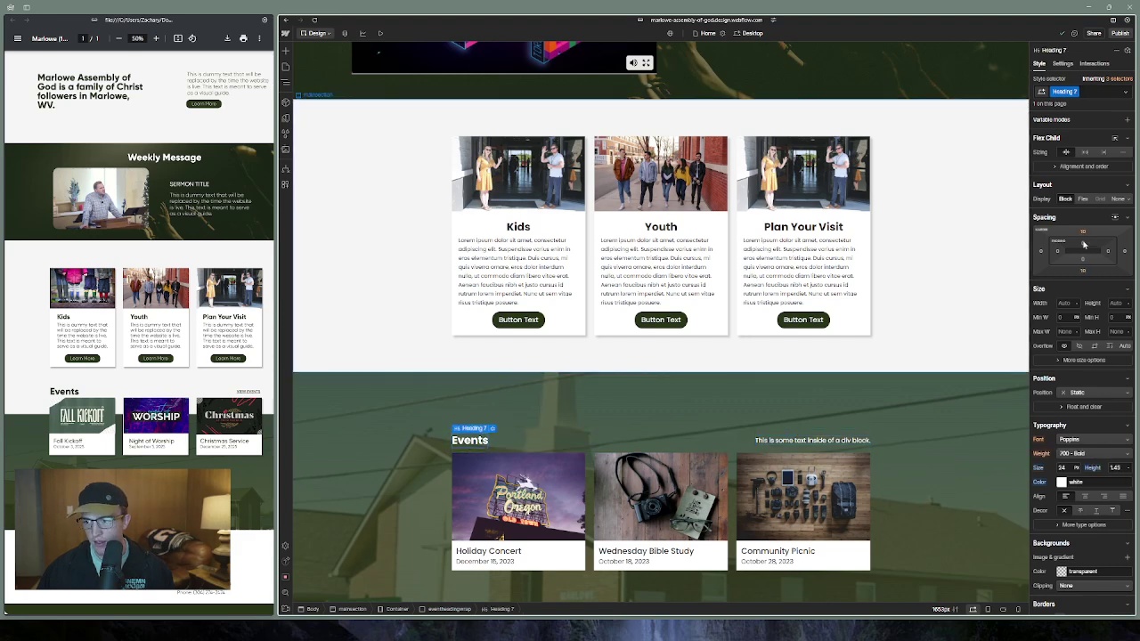
drag(1082, 234, 1083, 239)
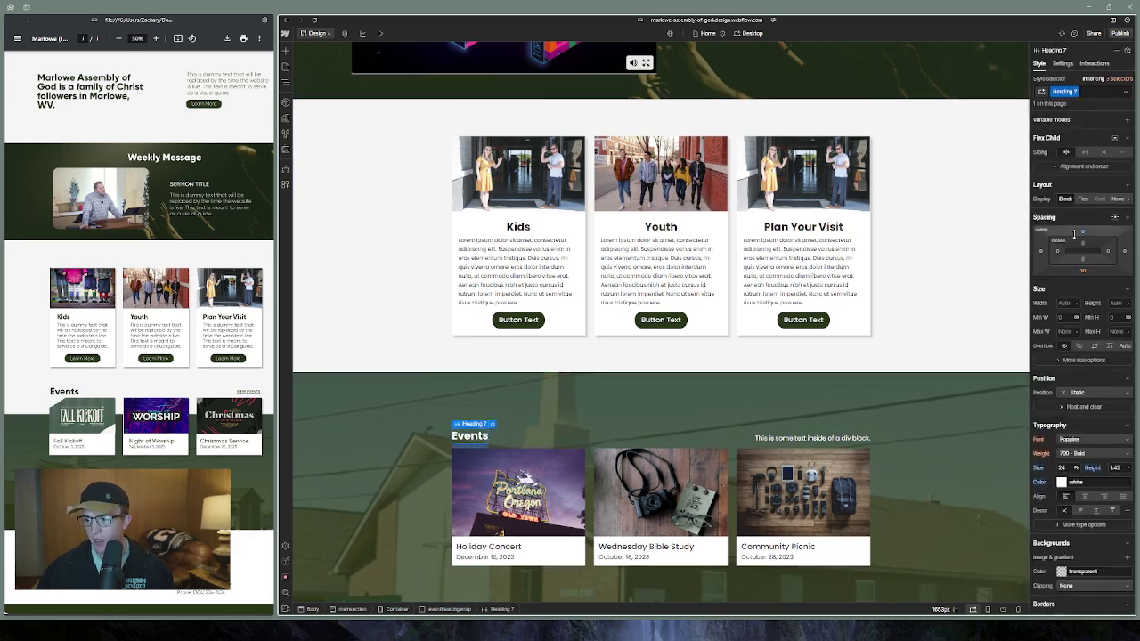
click(1084, 273)
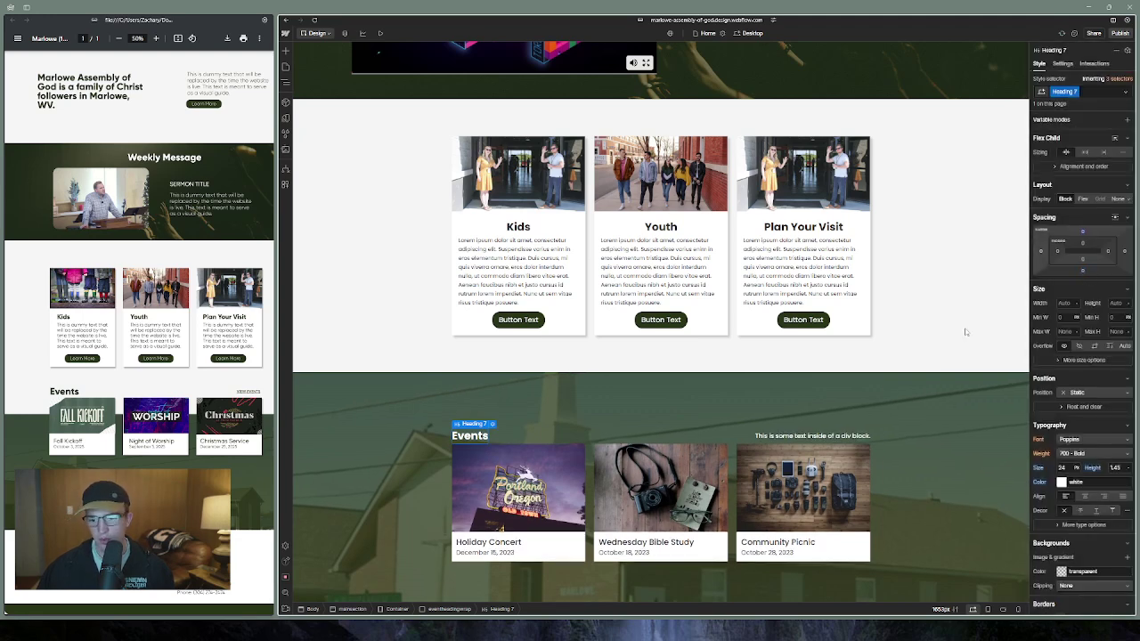
Replace the placeholder text beside the Events heading with VIEW EVENTS
click(842, 437)
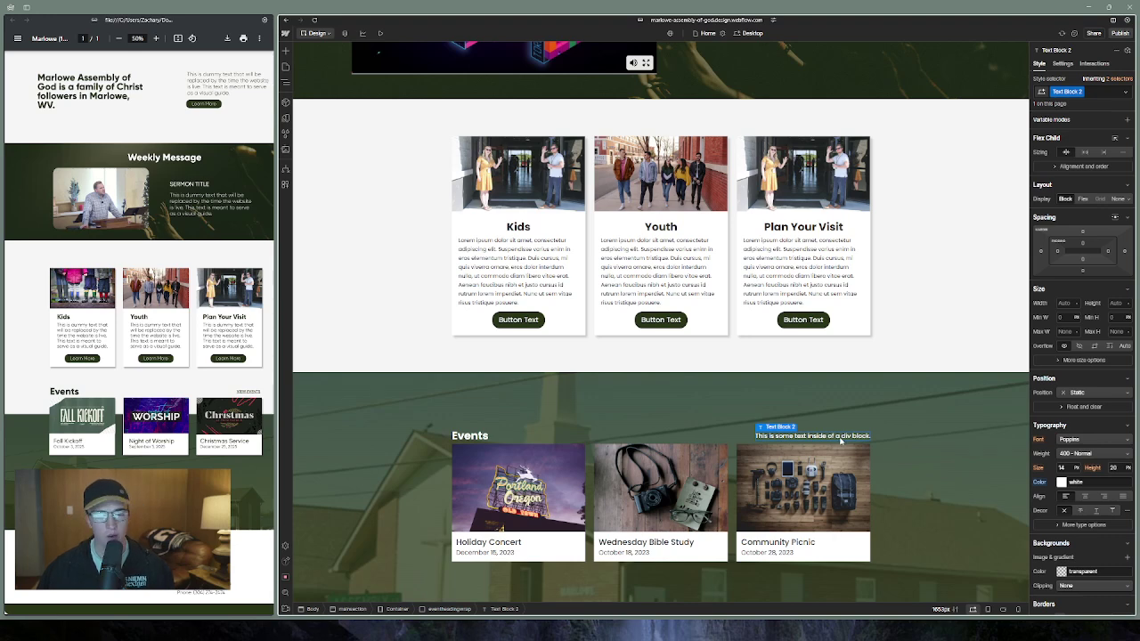
double_click(840, 437)
text(Vi)
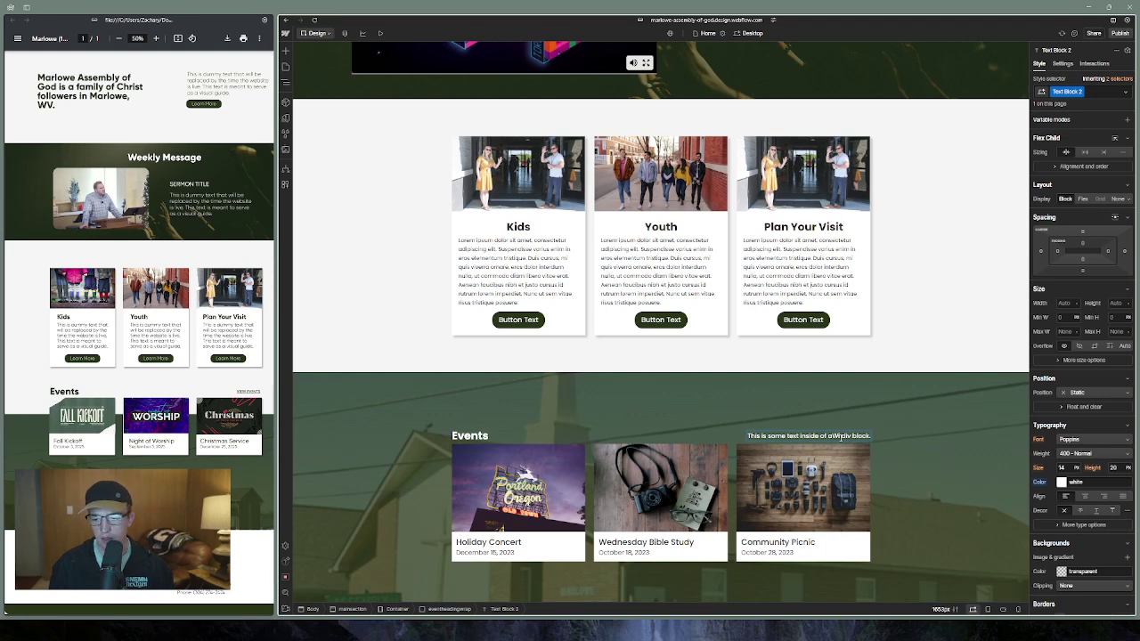
key(ctrl+a)
key(Caps_Lock)
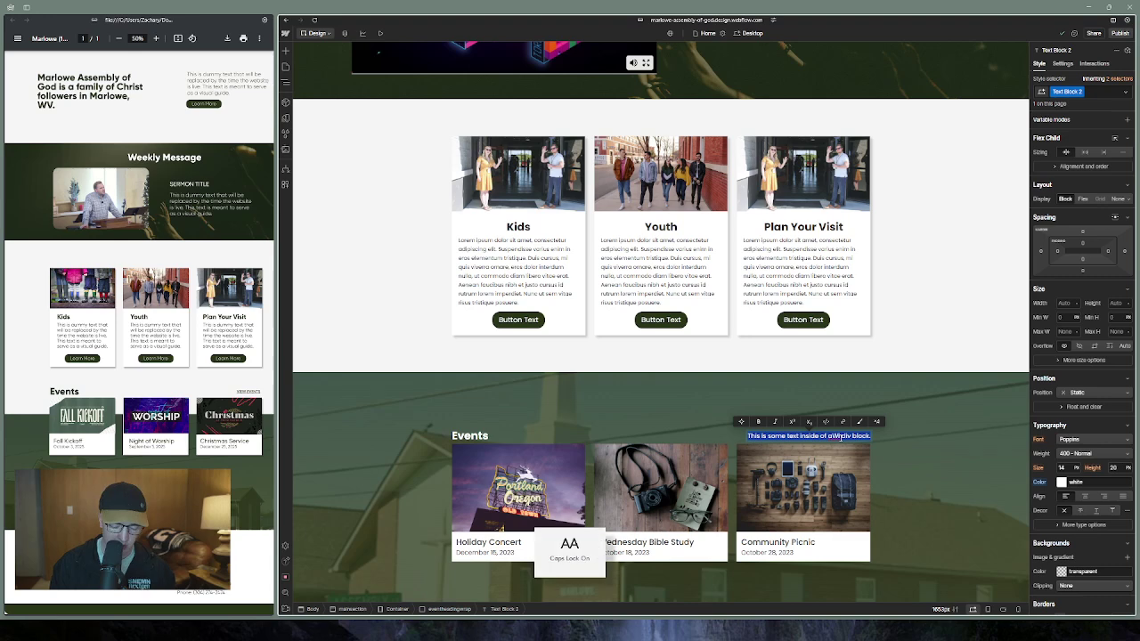
text(VIEW EVE)
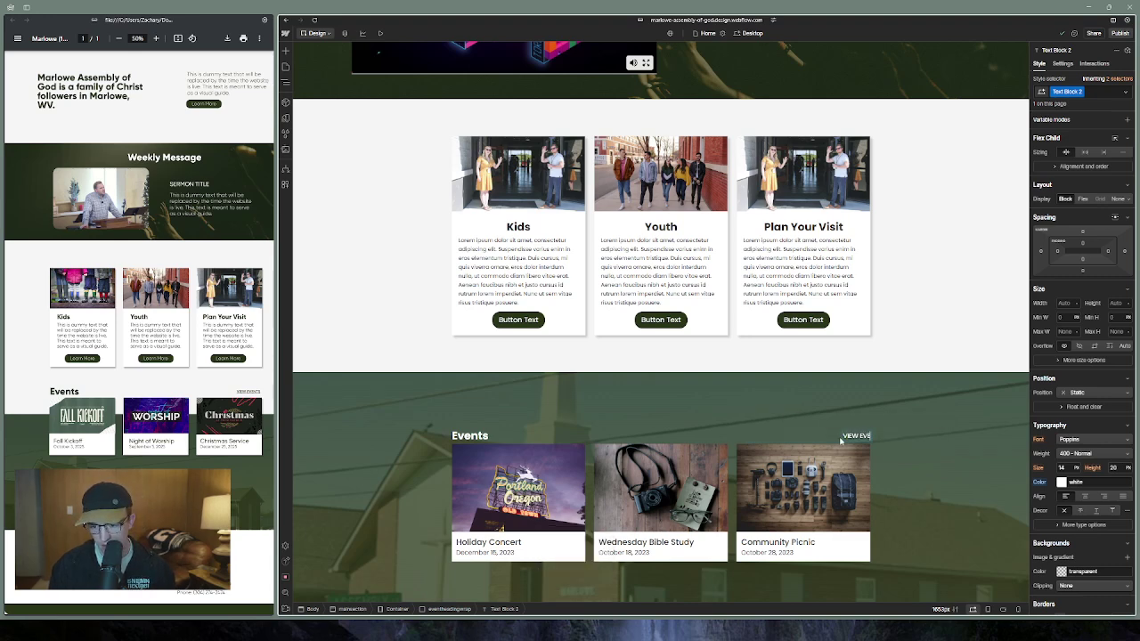
text(NTS)
key(Escape)
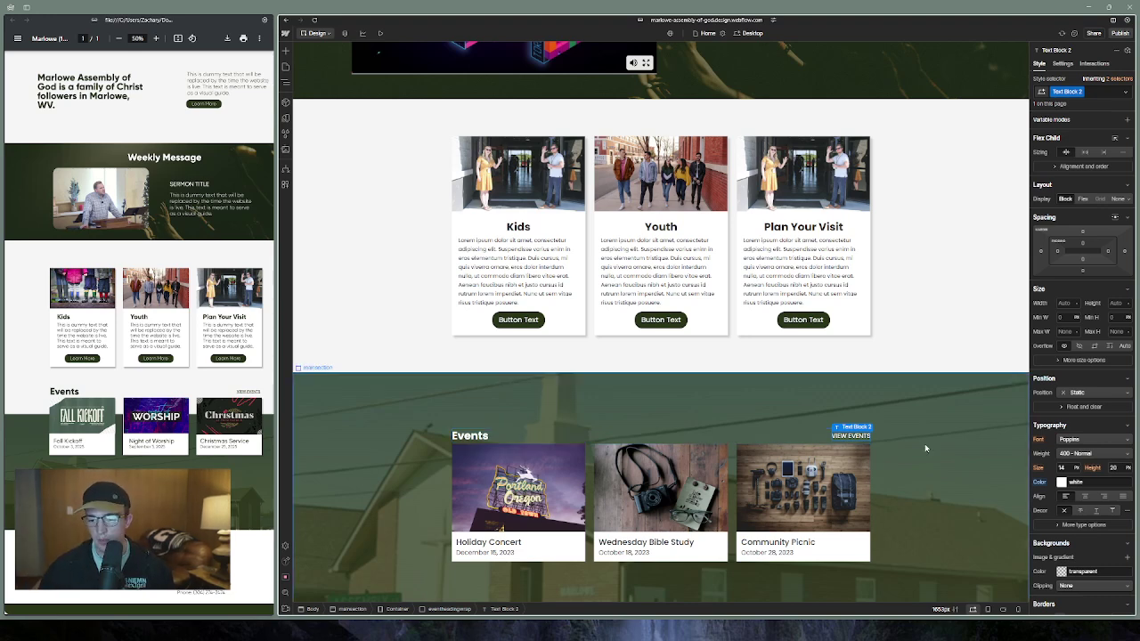
Set the position of the container holding the Events heading row and event cards to relative
click(837, 437)
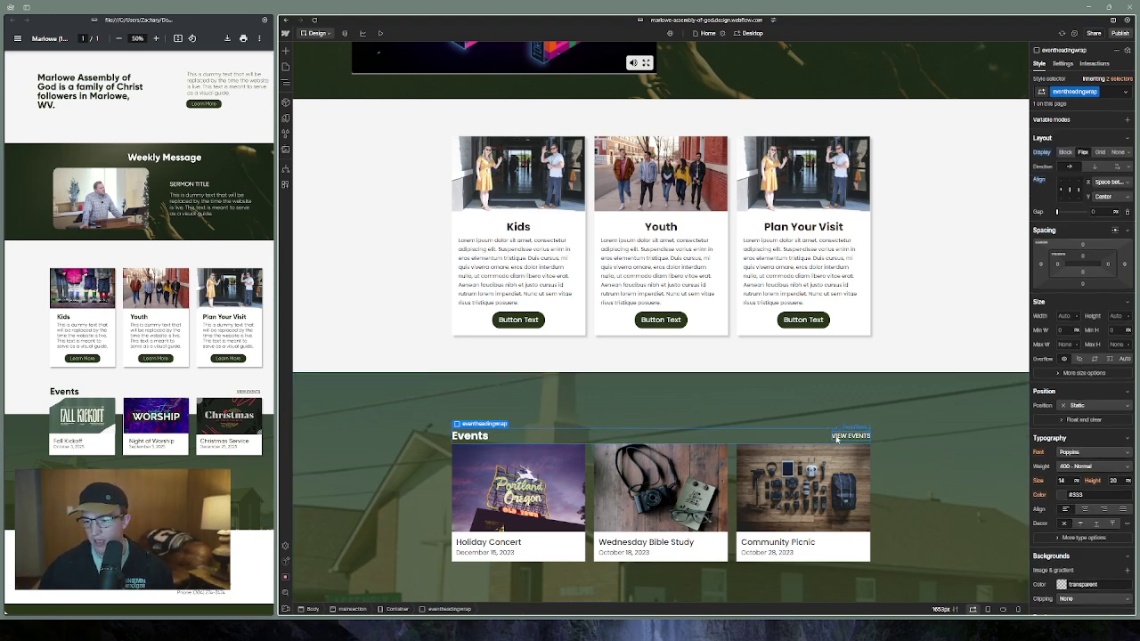
click(588, 500)
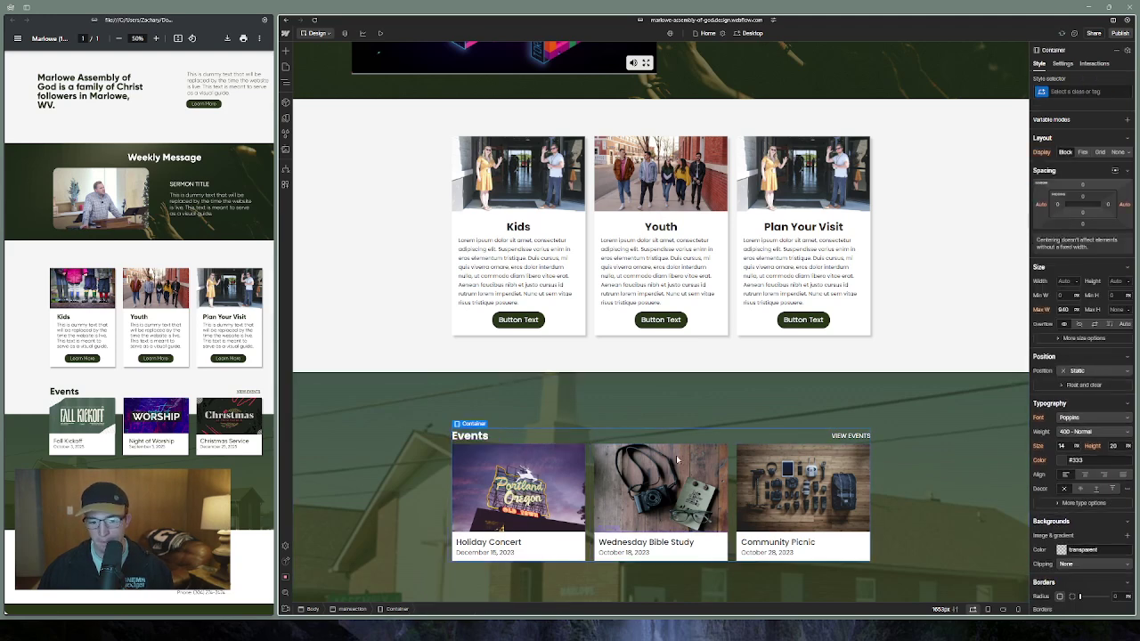
click(1103, 376)
click(1100, 382)
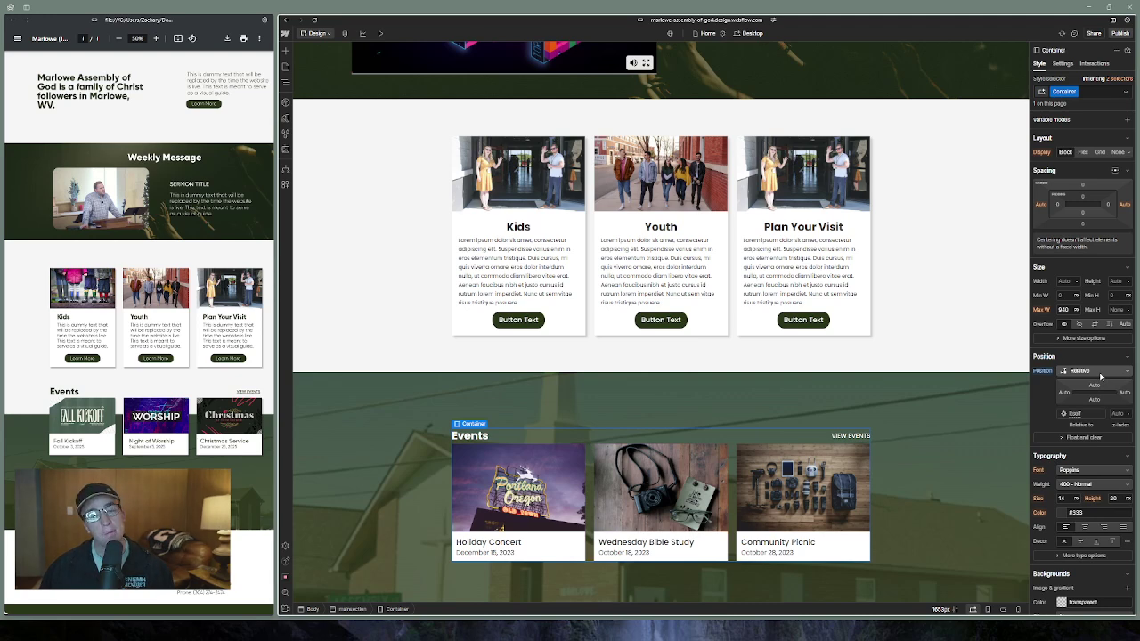
Try to shift the events container up over the section edge with a top offset of -204 px
click(919, 433)
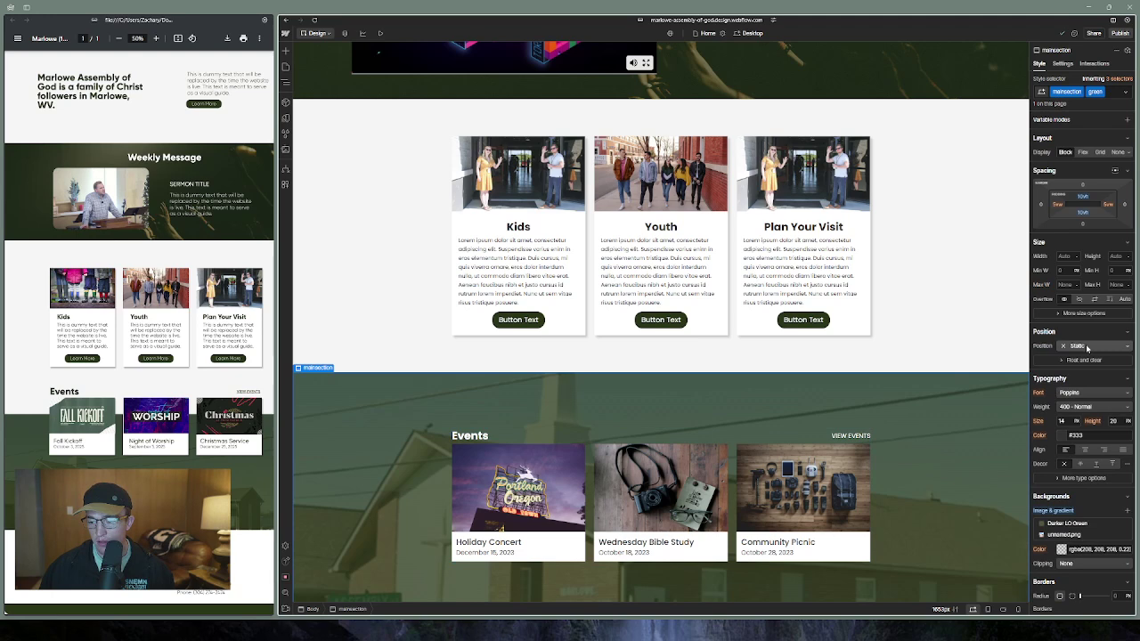
click(587, 449)
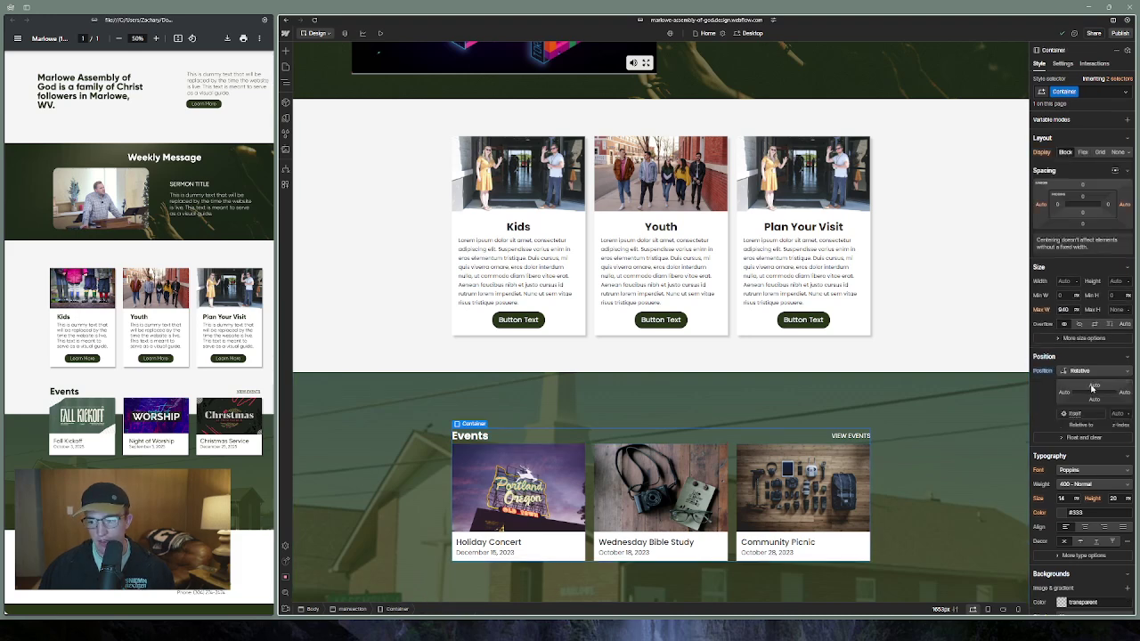
drag(1096, 390, 1085, 296)
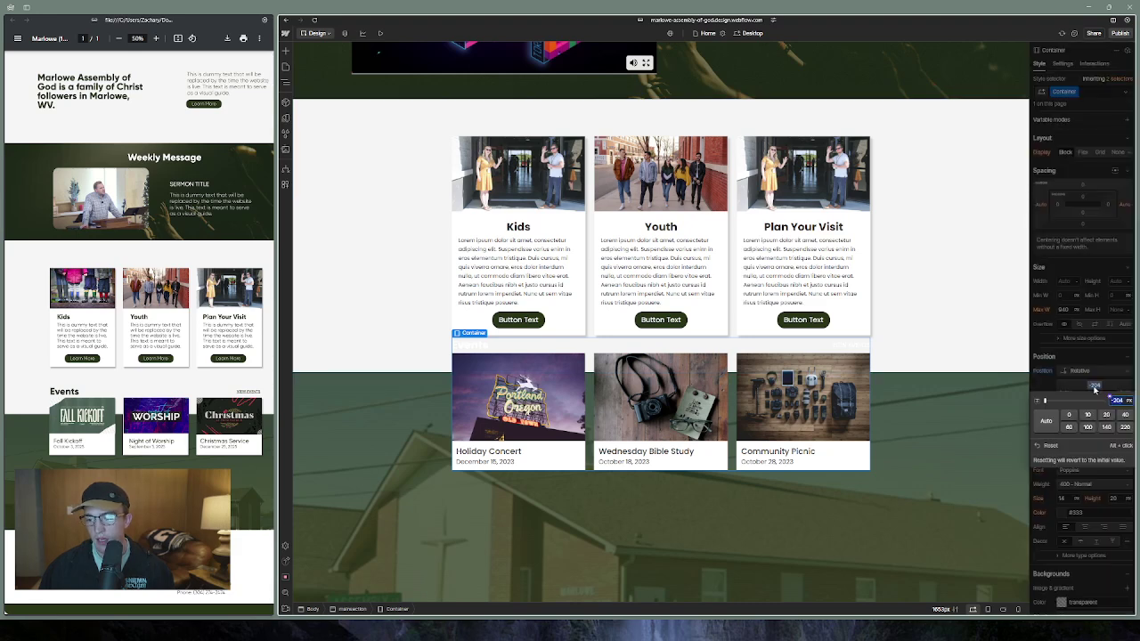
click(1094, 387)
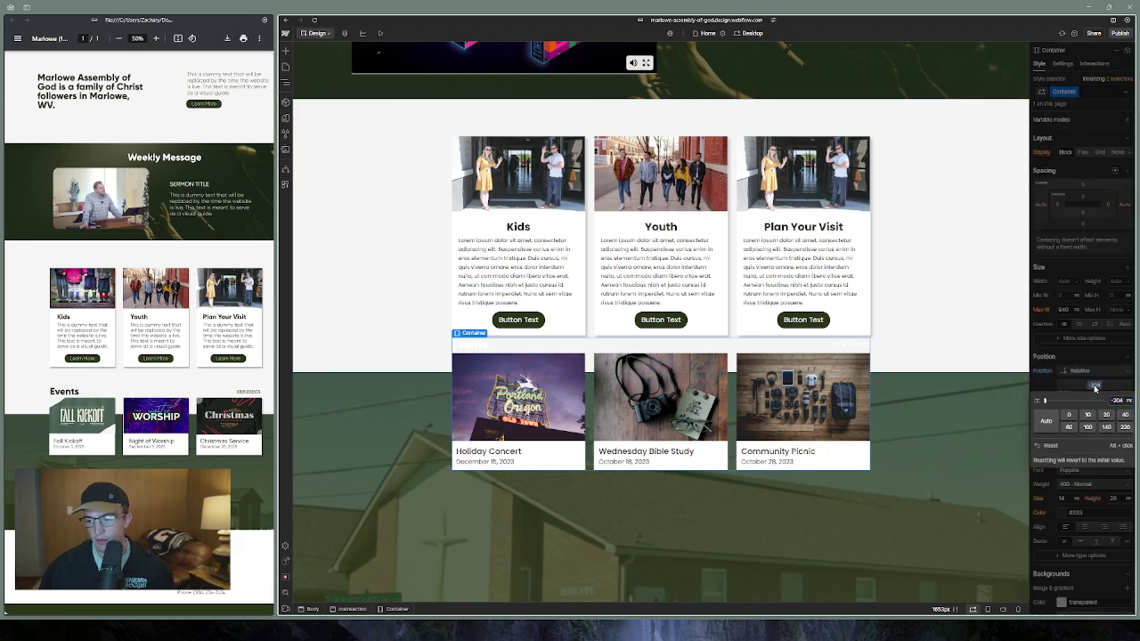
click(1094, 386)
key(super)
alt+click(1094, 386)
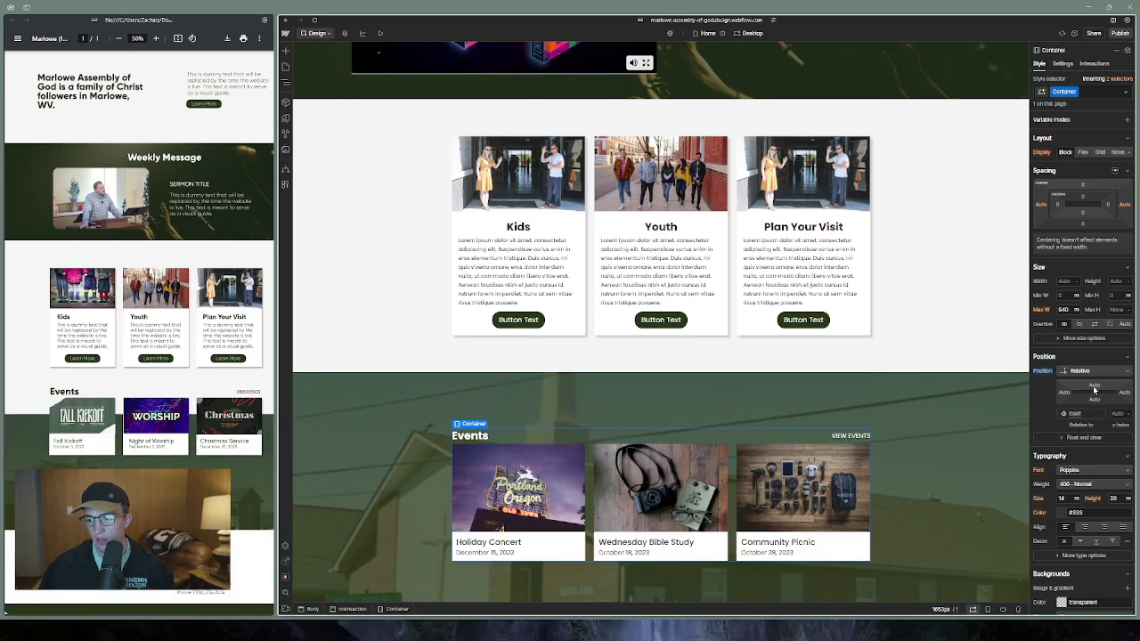
Set the position of the green mainsection around the events container to relative
click(424, 404)
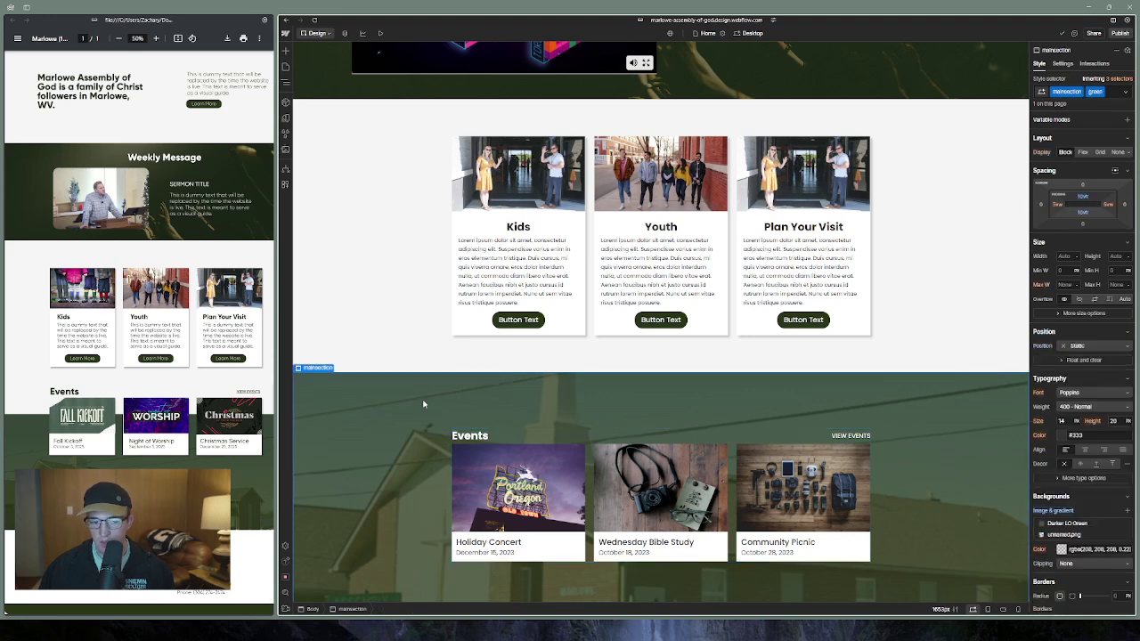
click(1120, 351)
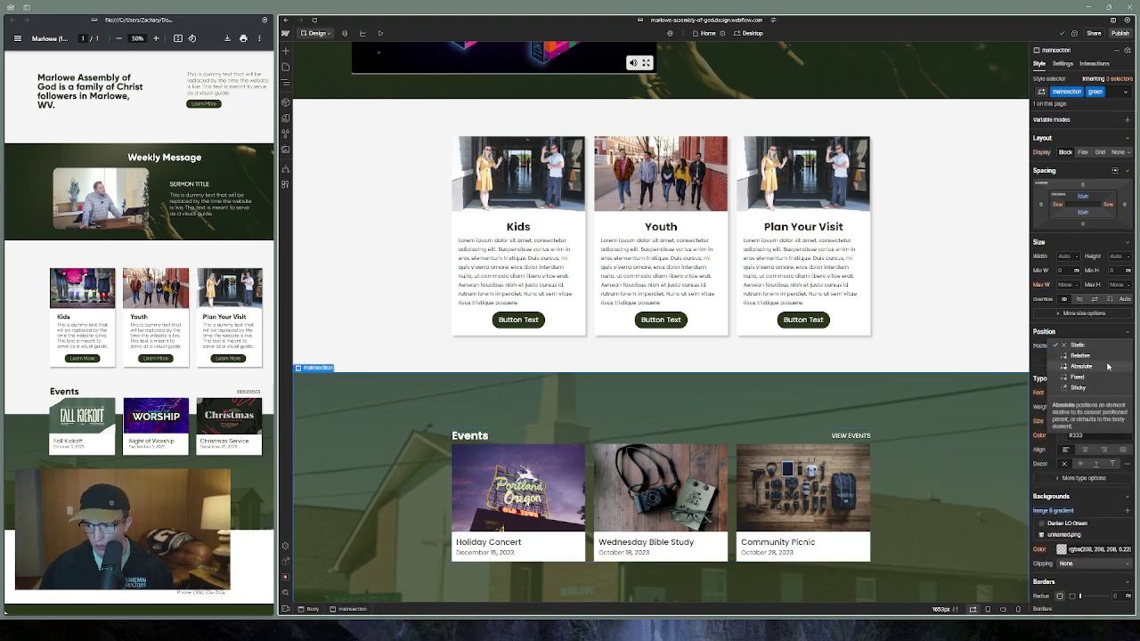
click(1088, 365)
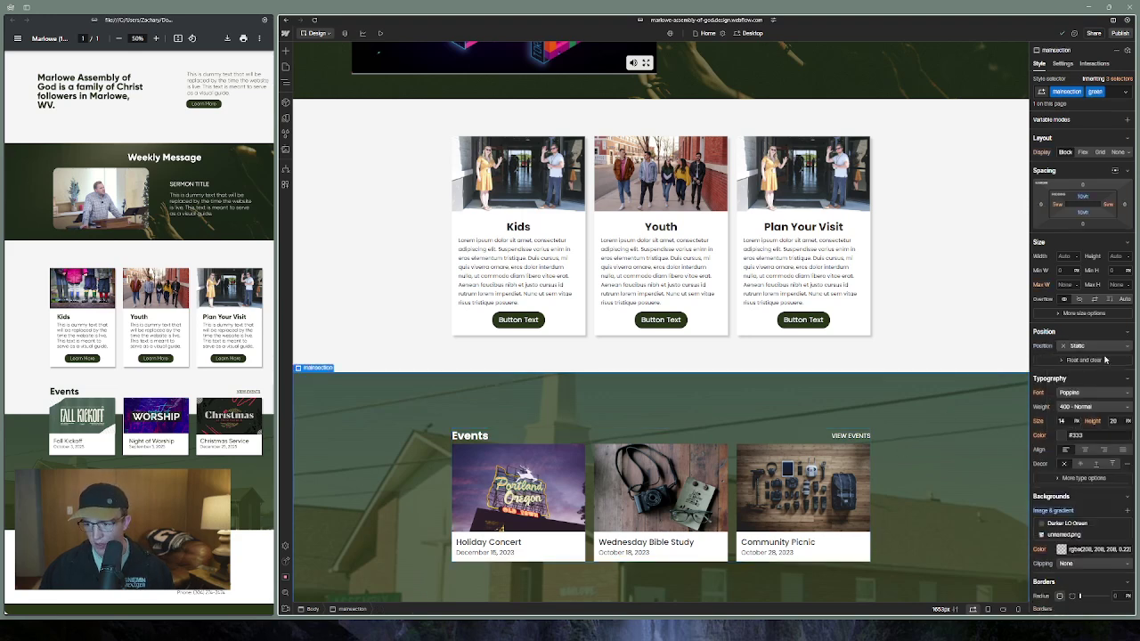
click(588, 499)
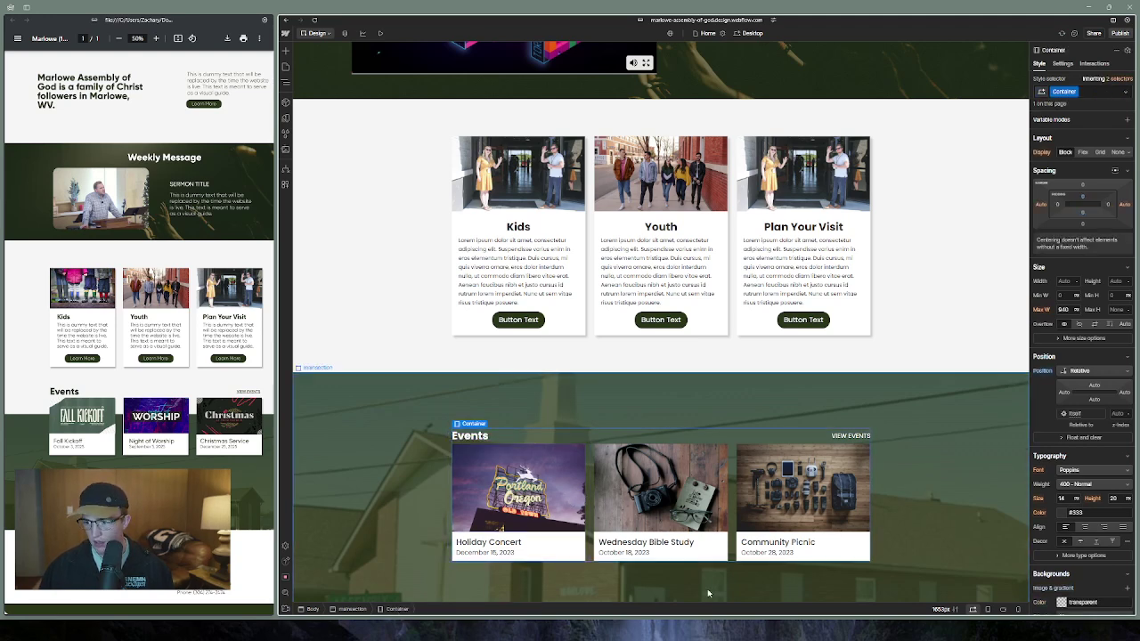
click(360, 611)
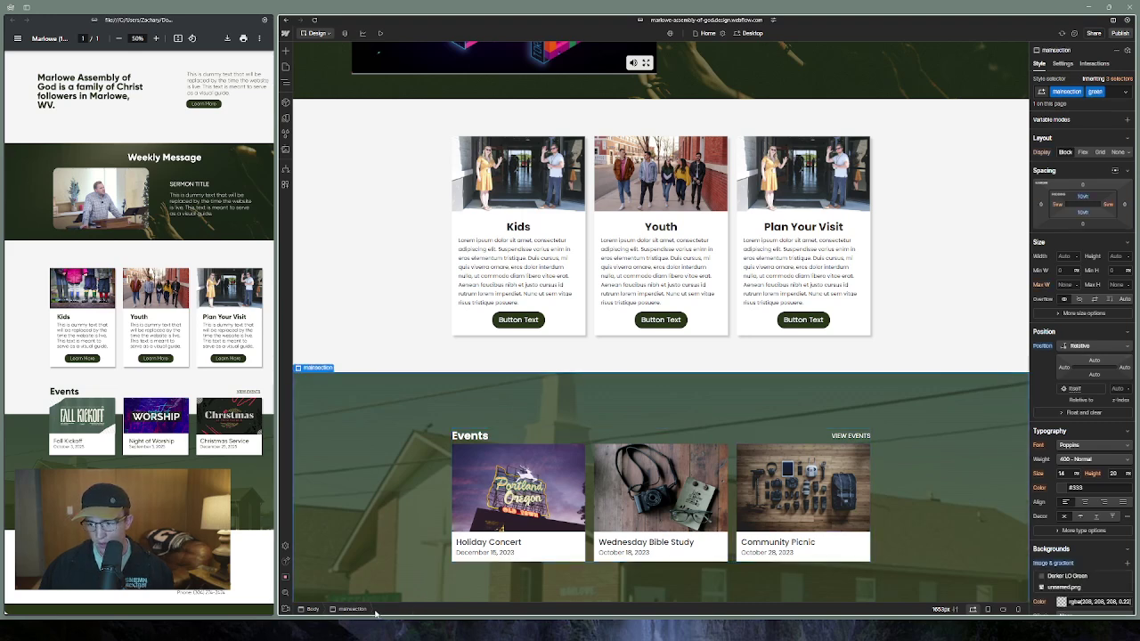
Change the events container's position to absolute
click(582, 515)
click(641, 434)
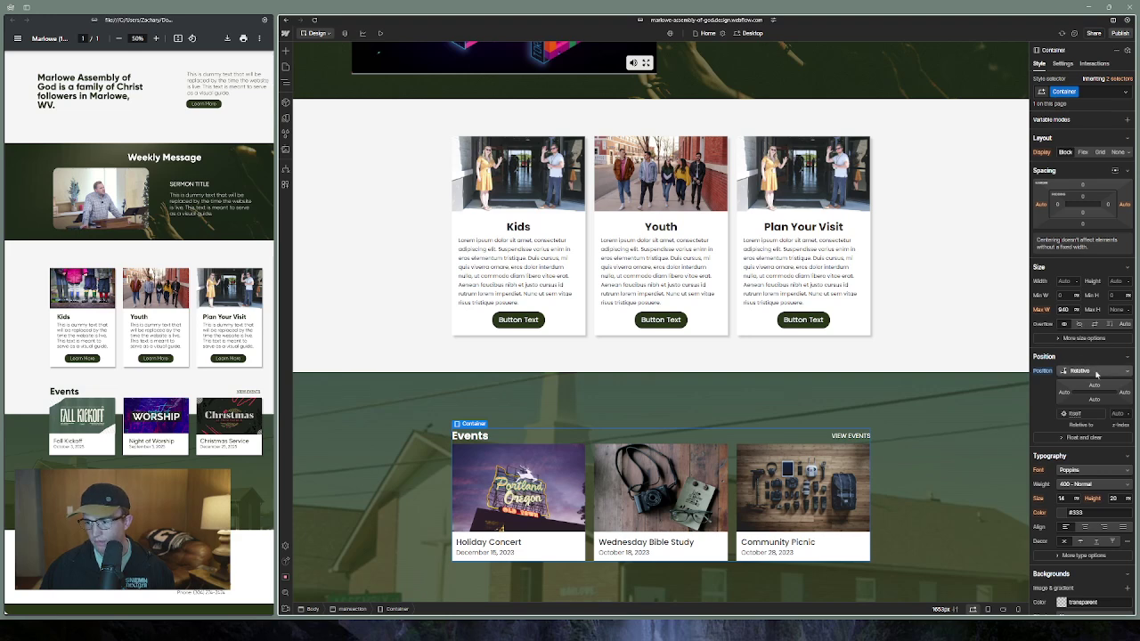
click(1100, 372)
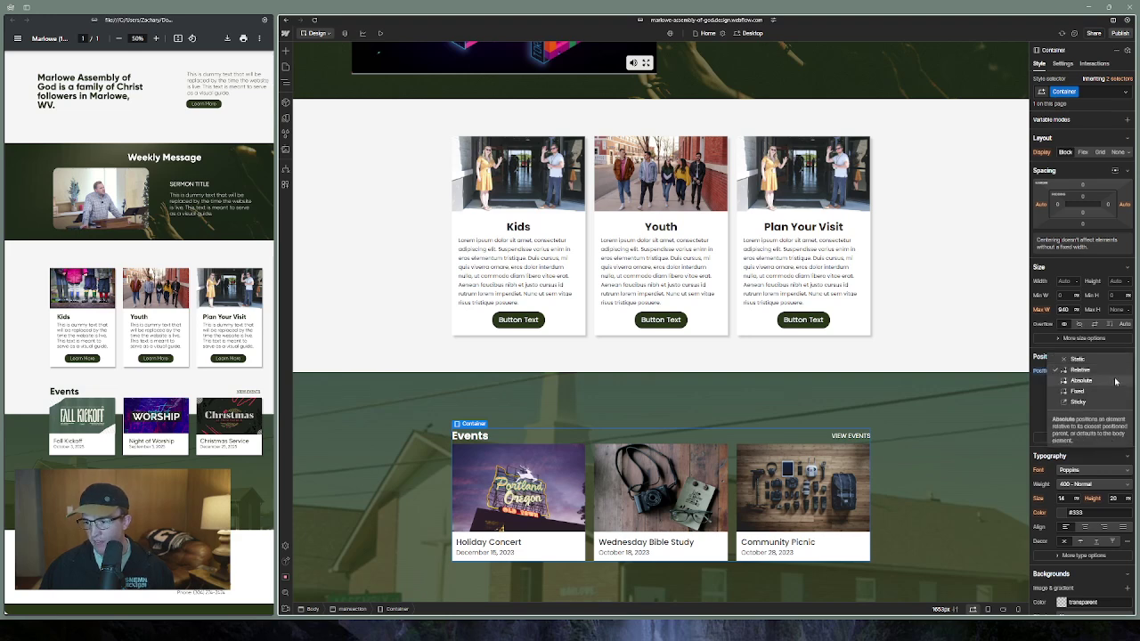
click(1115, 381)
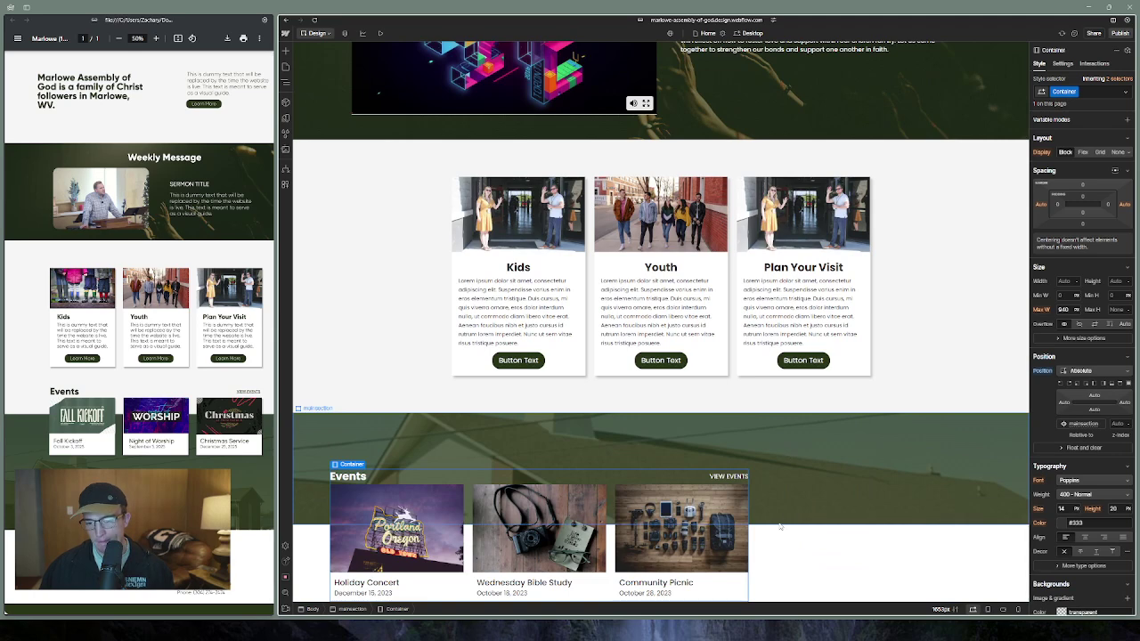
Try the top, full and left position presets on the events container, including a negative top offset
click(1120, 383)
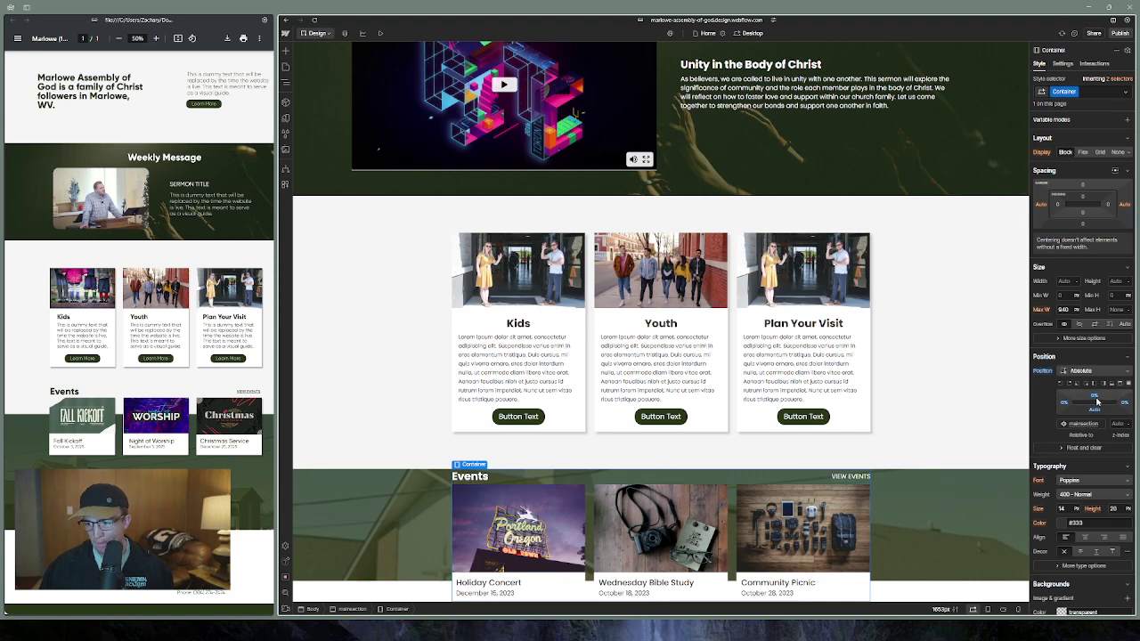
drag(1096, 399, 1105, 392)
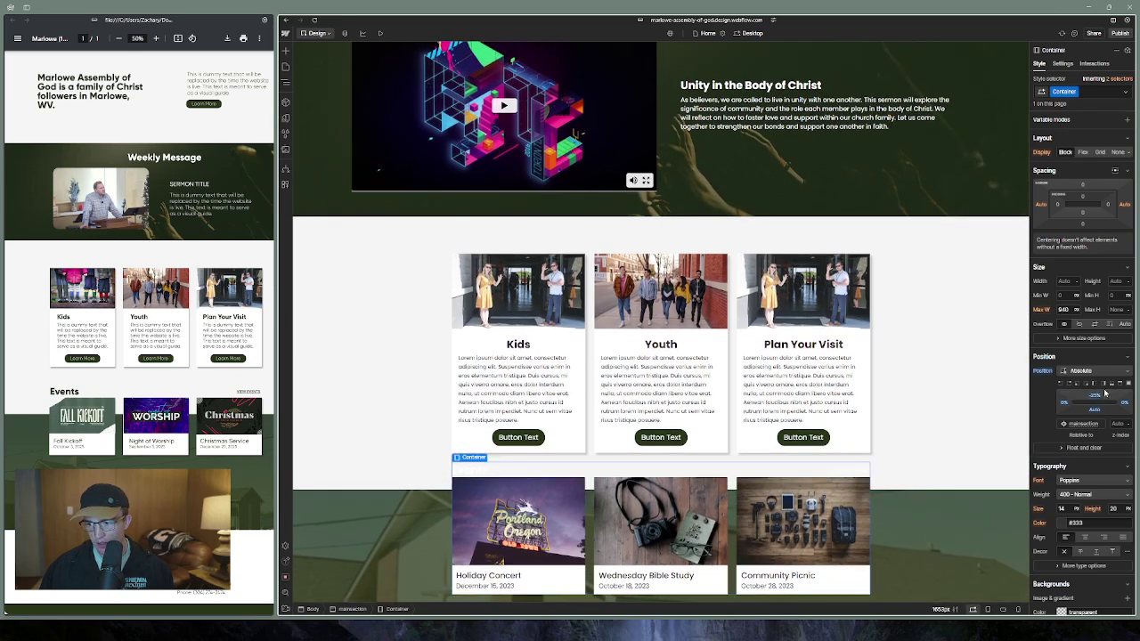
click(1123, 384)
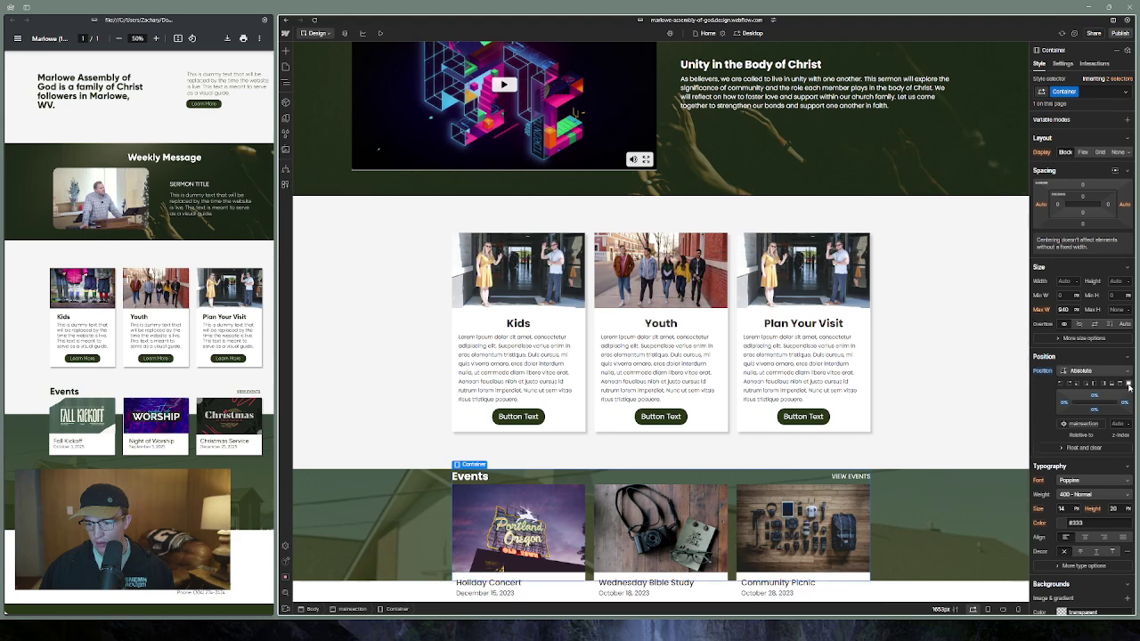
click(1067, 385)
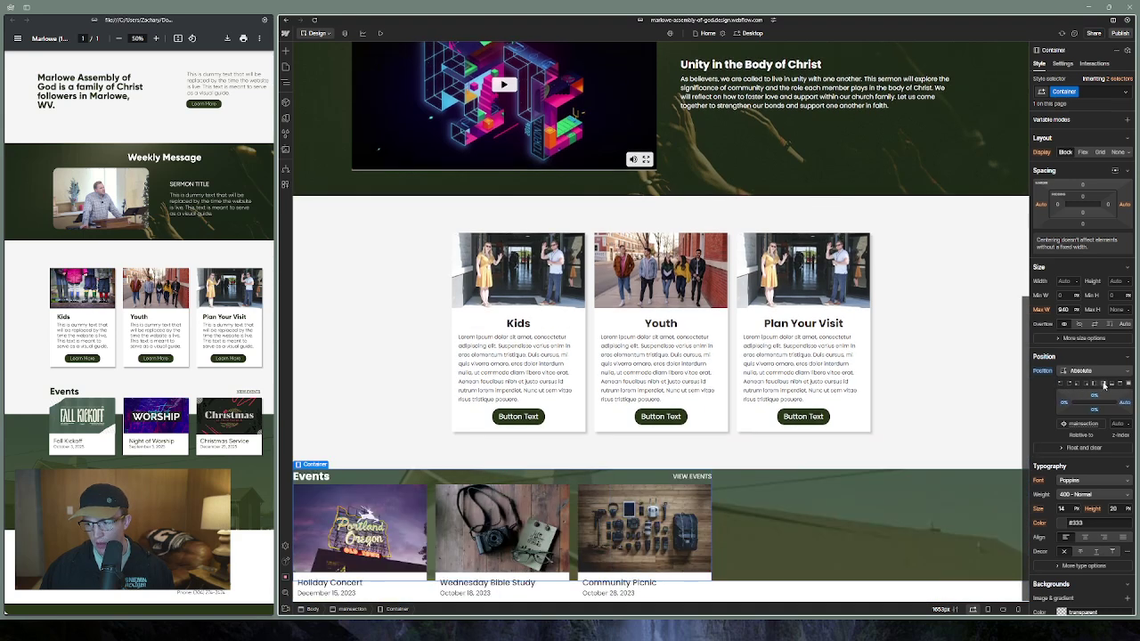
Anchor the events container across the section's top edge and raise it with a top offset of about -34%
click(1116, 385)
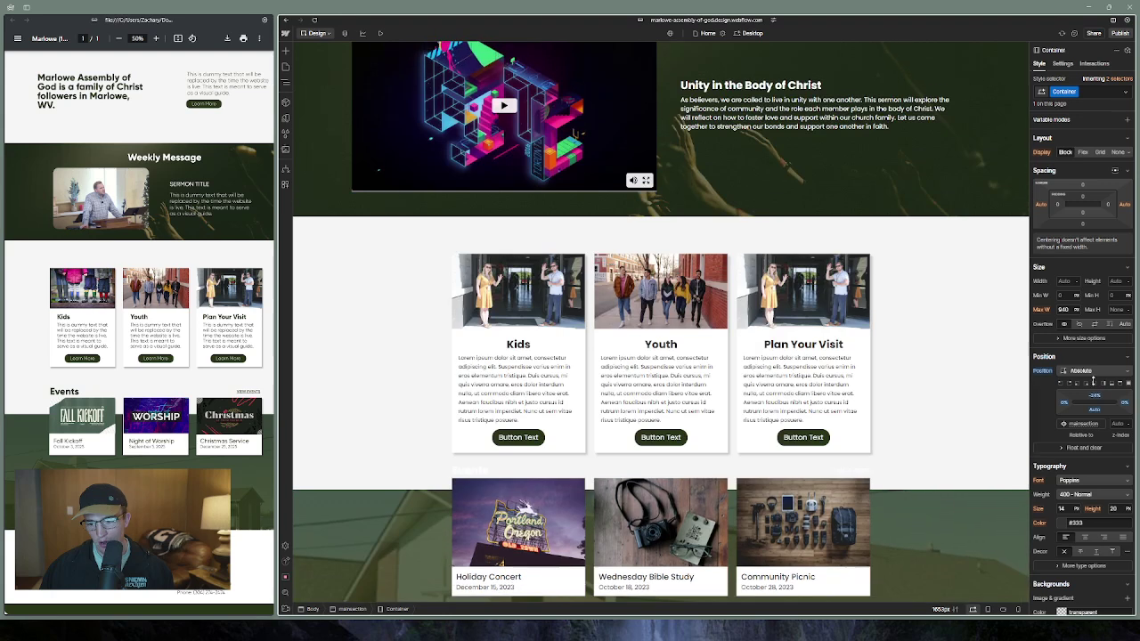
click(1092, 382)
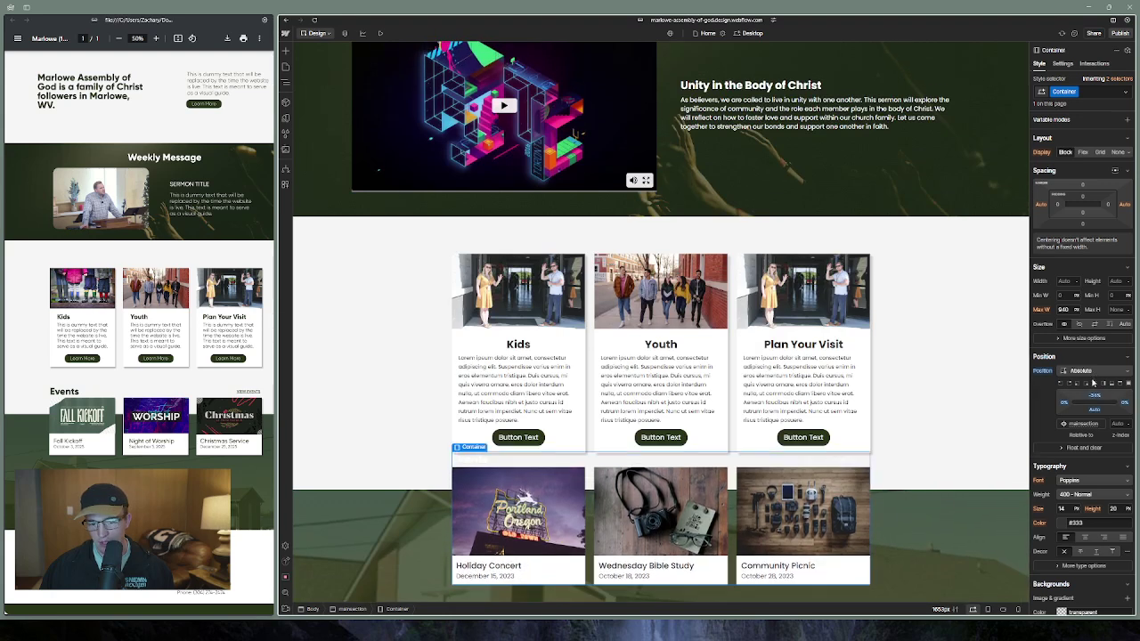
Set the top and bottom padding to 15vh on the green events section and 10vh on the Kids, Youth and Plan Your Visit section
click(1083, 424)
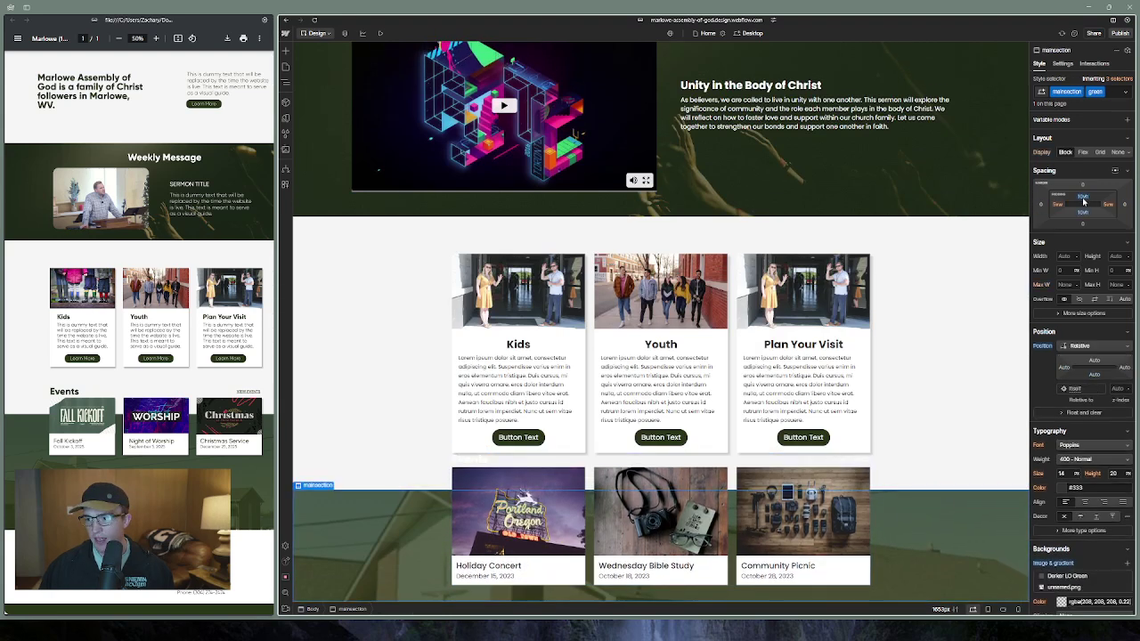
drag(1084, 202, 1083, 205)
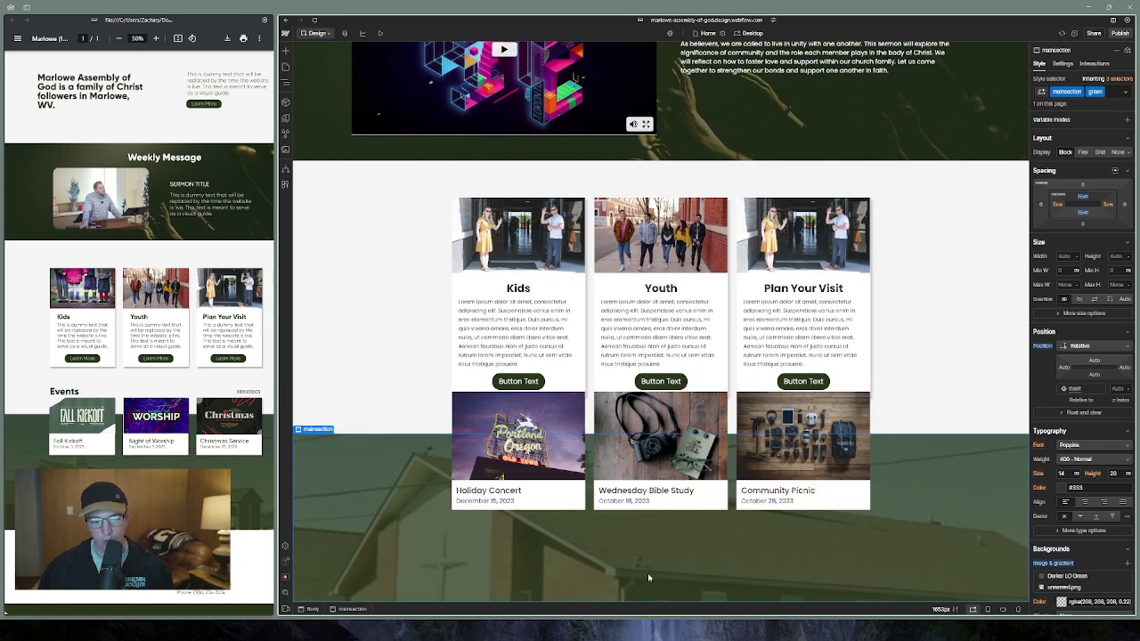
click(427, 391)
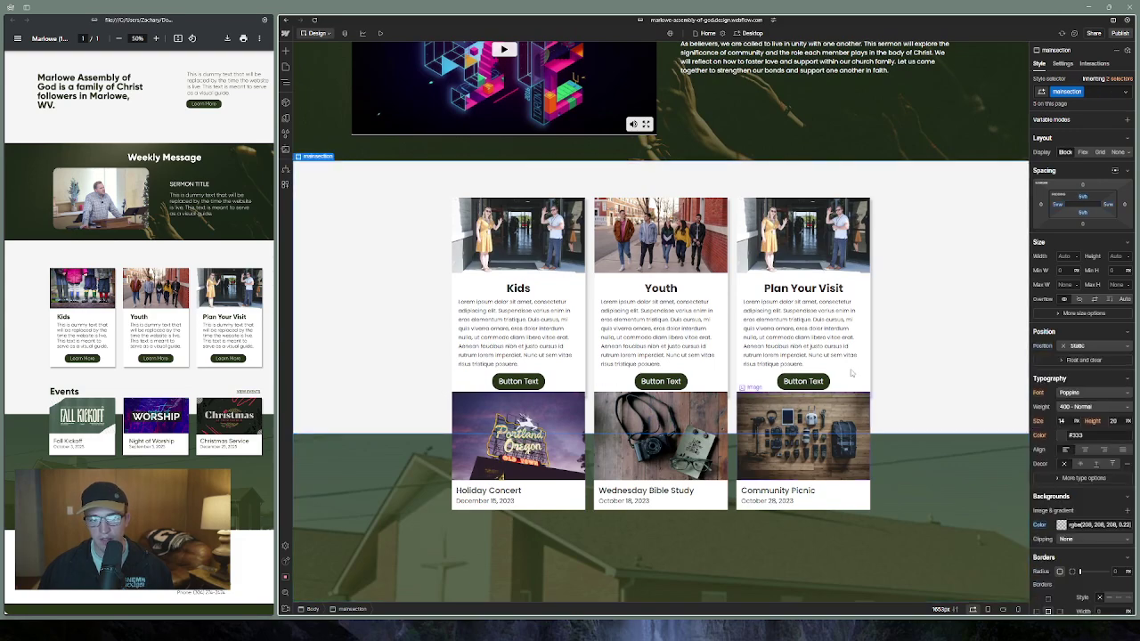
drag(1083, 201, 1084, 201)
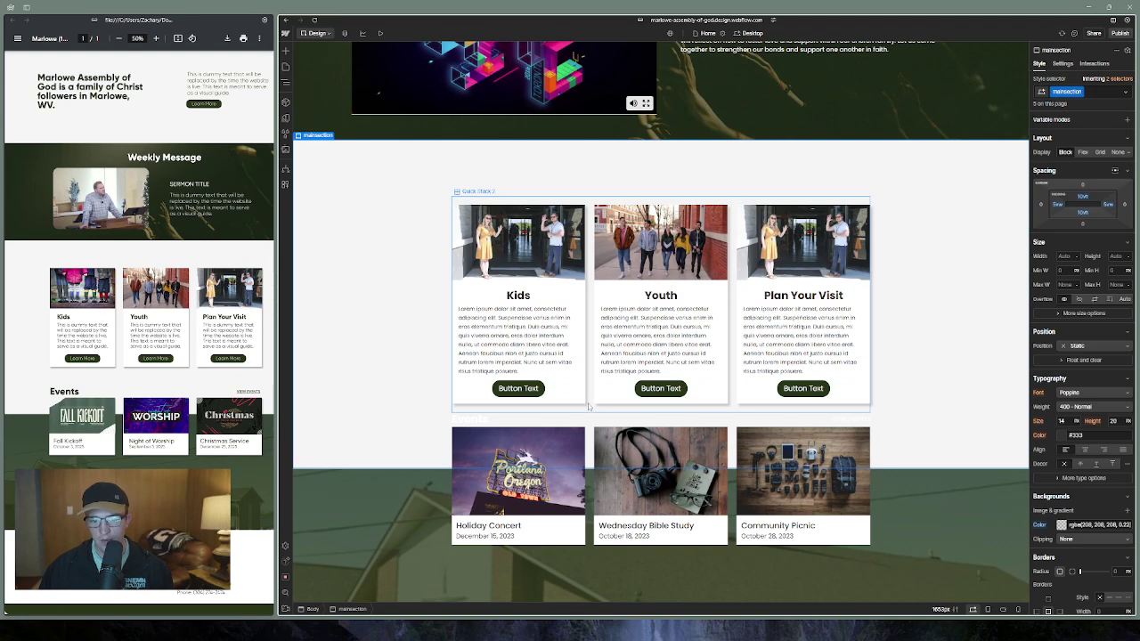
Give the container around the Kids, Youth and Plan Your Visit cards a bottom margin of 25 px
click(588, 405)
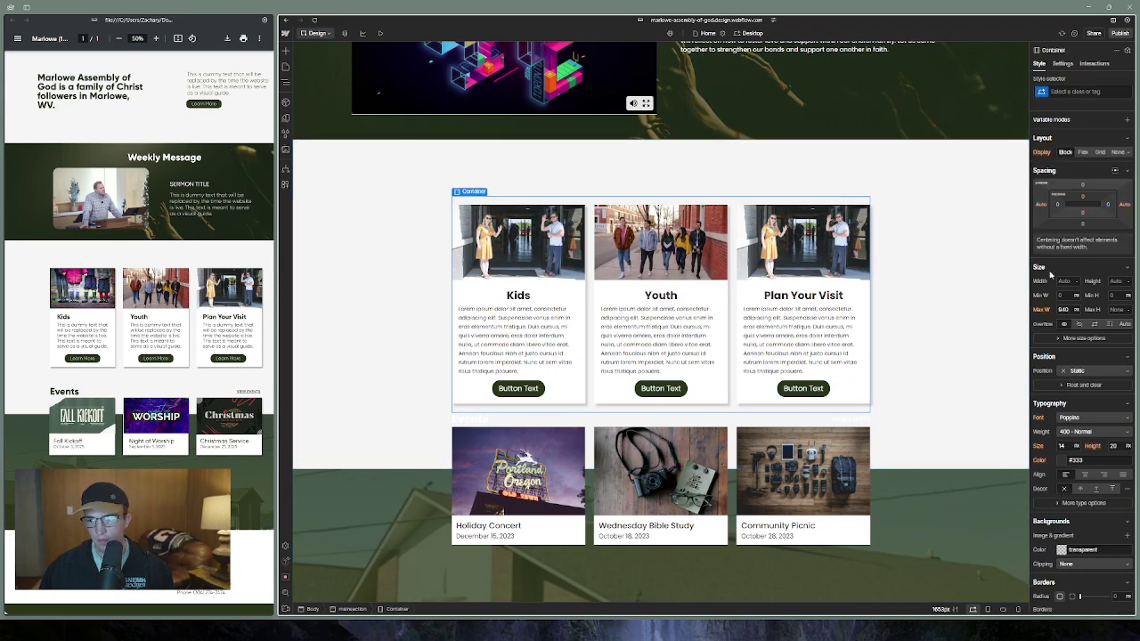
drag(1081, 225, 1083, 235)
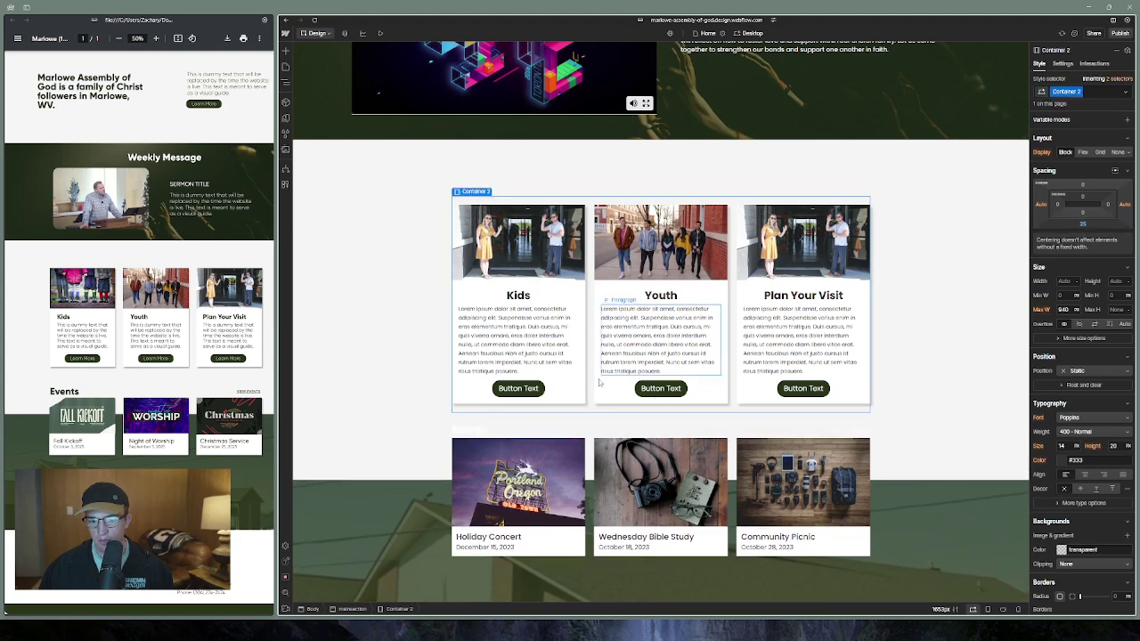
Reset the text colour of the Events heading and the View Events label to the inherited colour, and underline the label
click(478, 433)
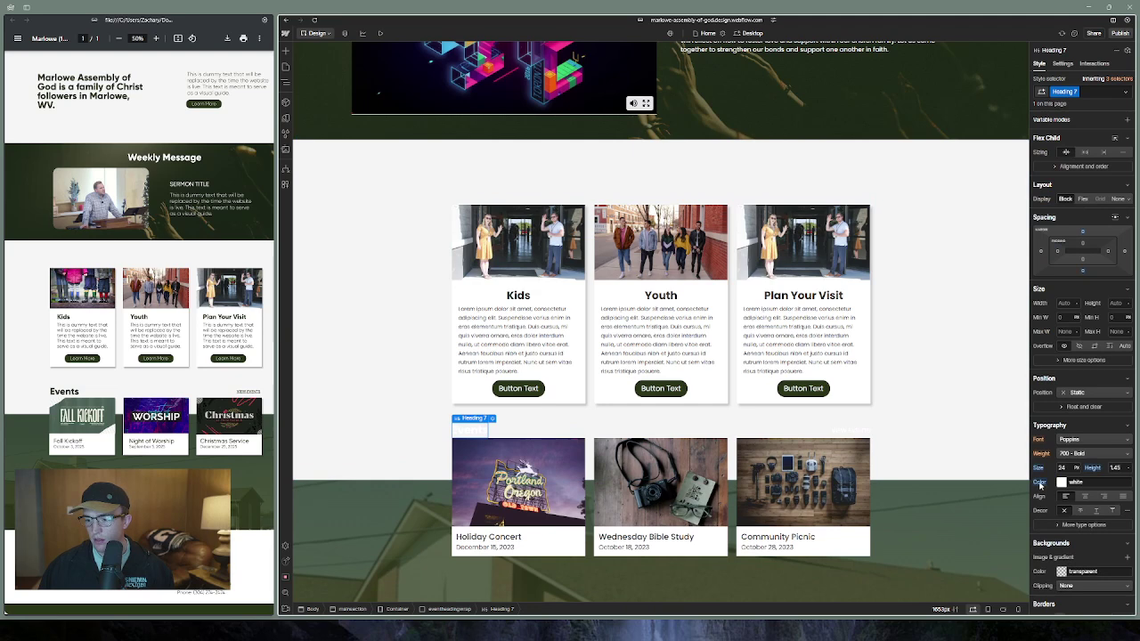
alt+click(1039, 485)
click(850, 431)
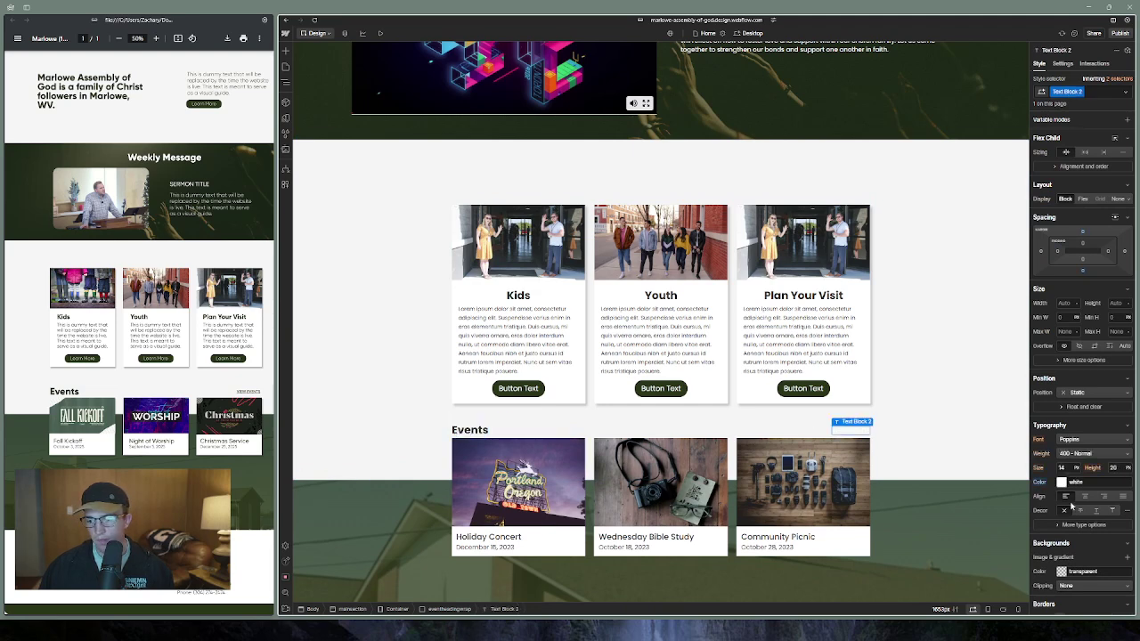
alt+click(1041, 485)
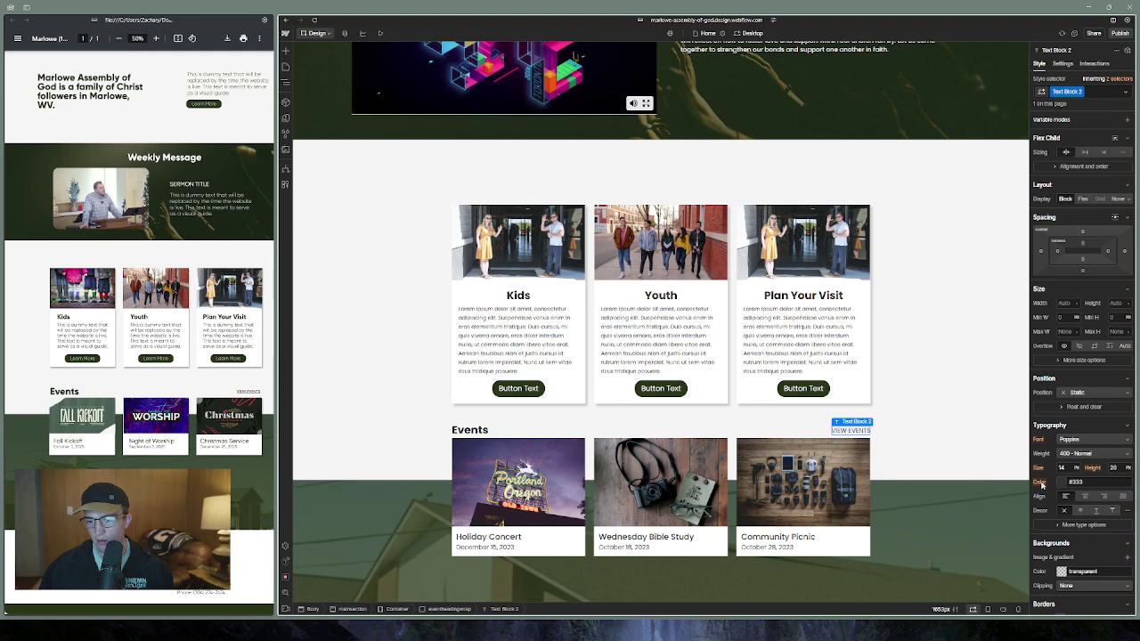
click(1096, 512)
click(842, 478)
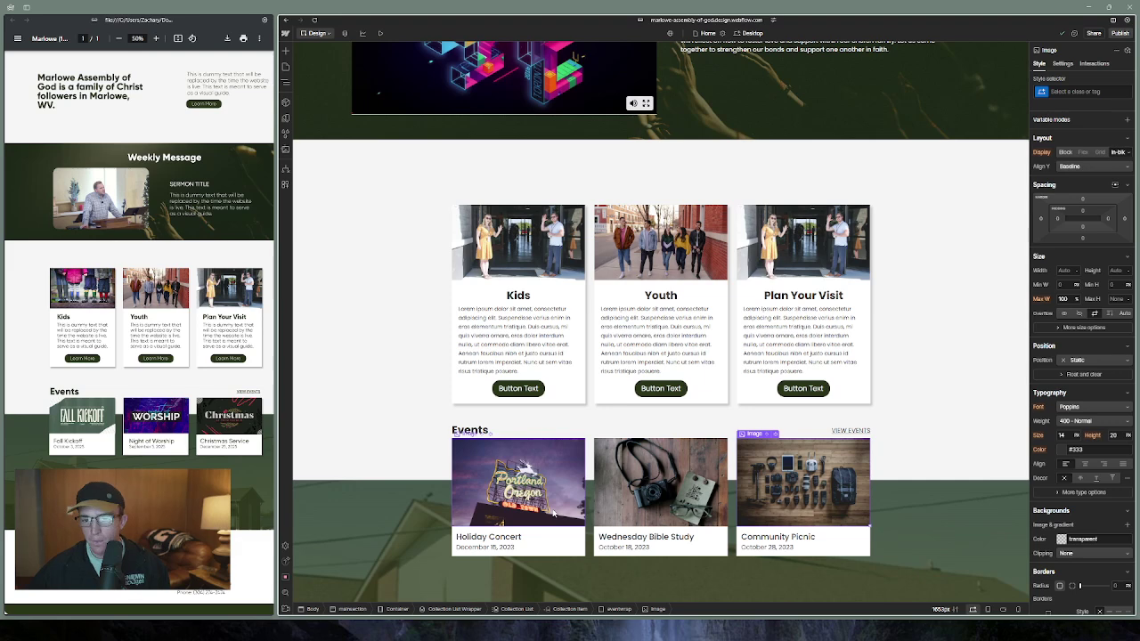
scroll(554, 514, up, 2)
scroll(472, 481, down, 3)
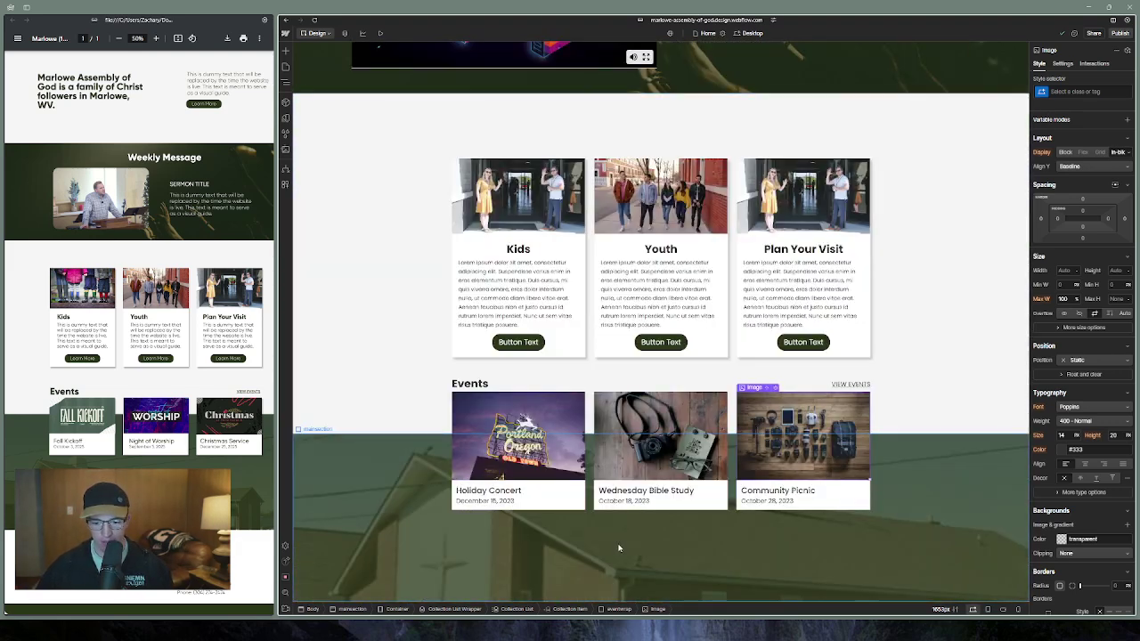
Add a container to the green section below the event cards and insert a heading inside it
click(590, 525)
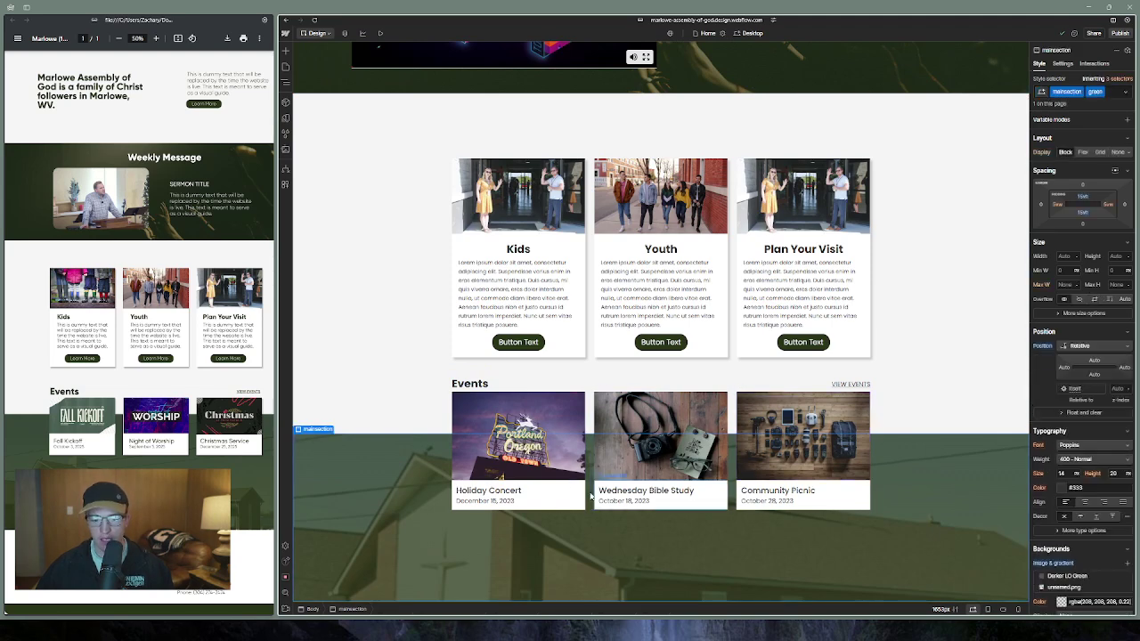
click(285, 50)
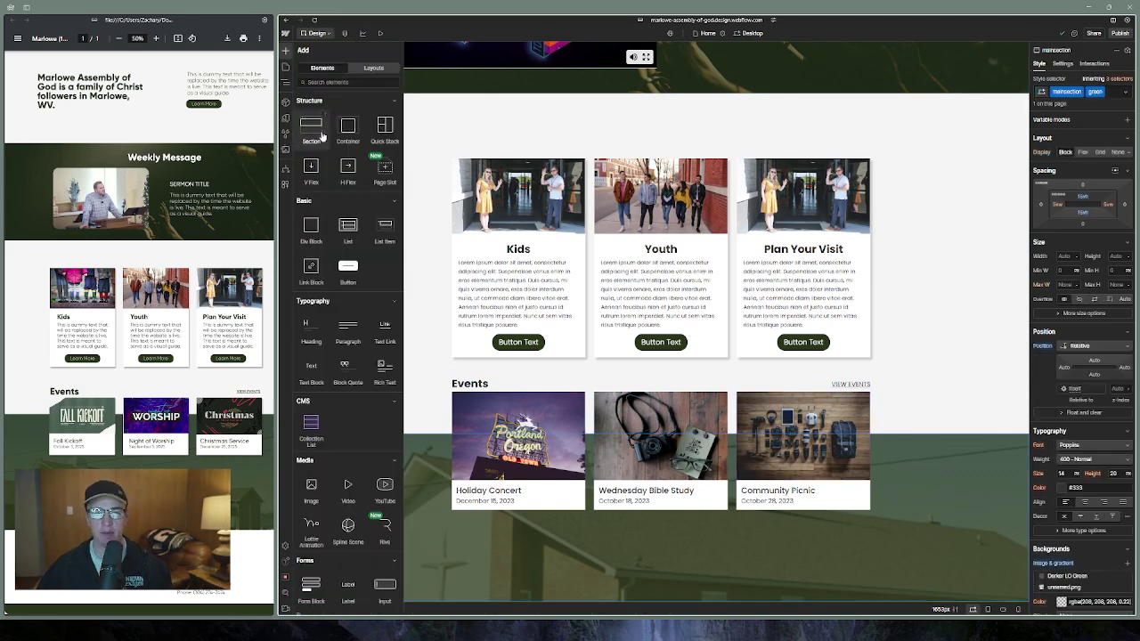
click(339, 131)
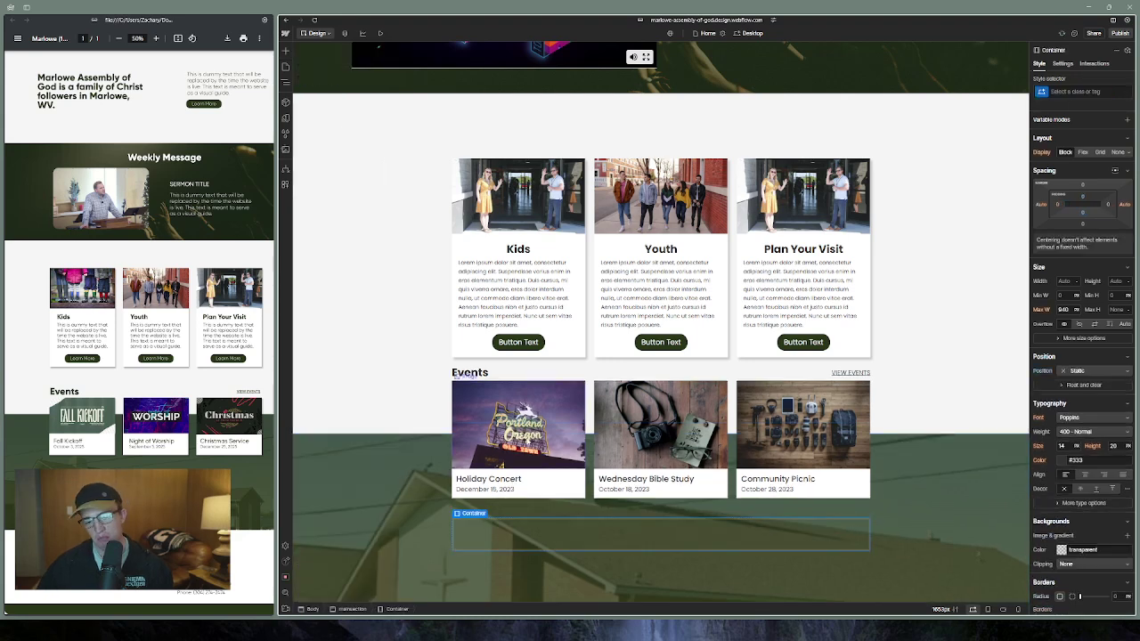
click(285, 54)
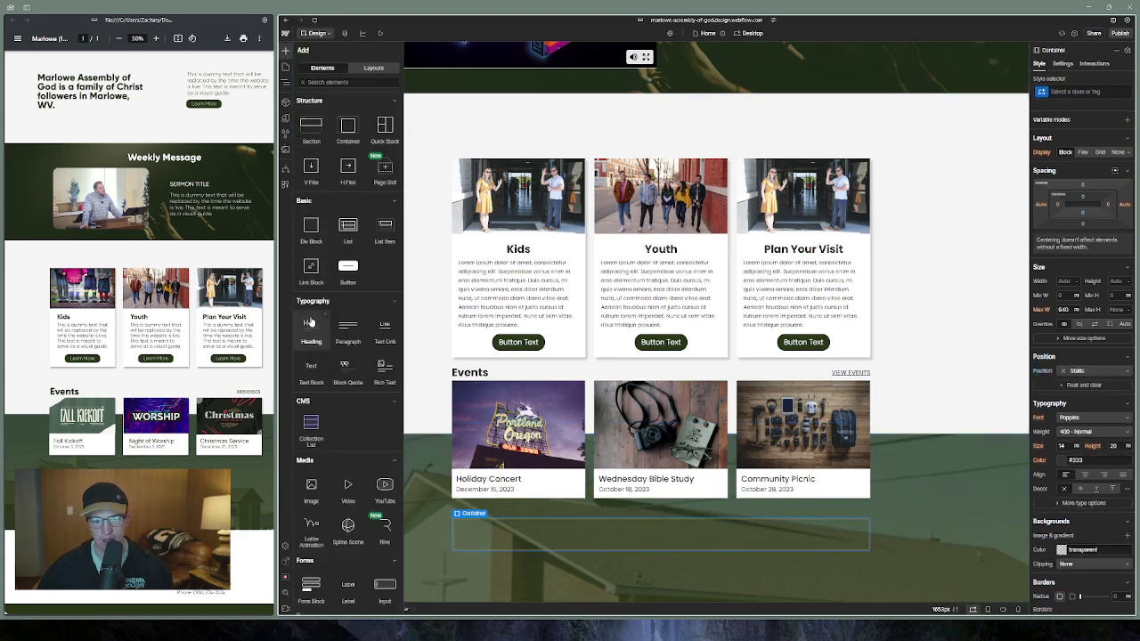
click(308, 320)
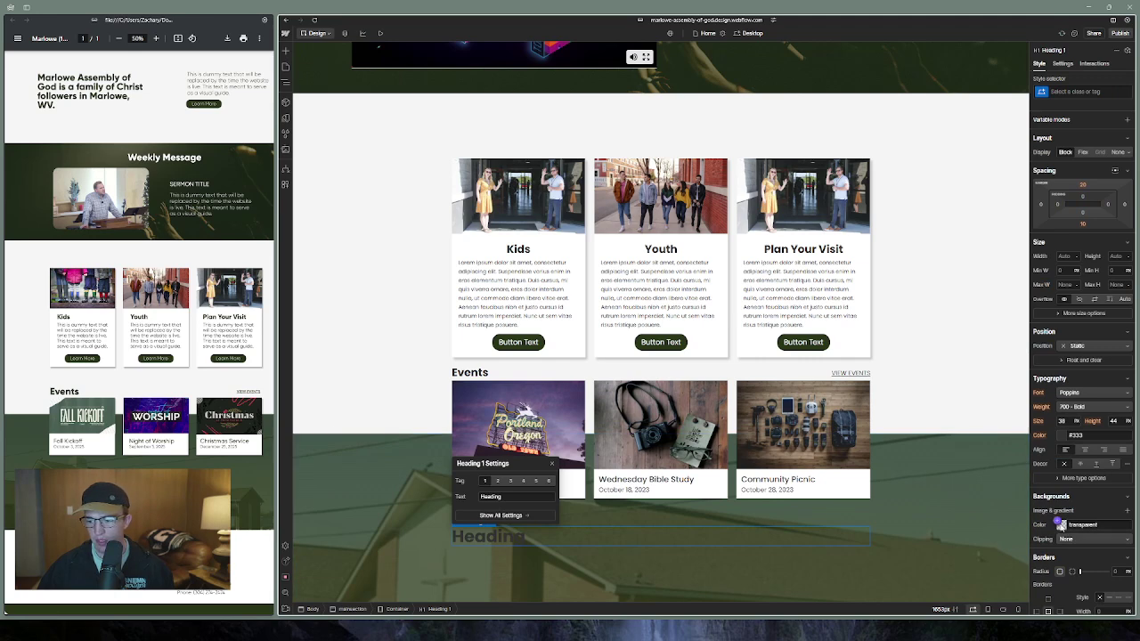
Colour the new heading white and change its text to "Worship at Marlowe"
click(1062, 435)
click(1033, 446)
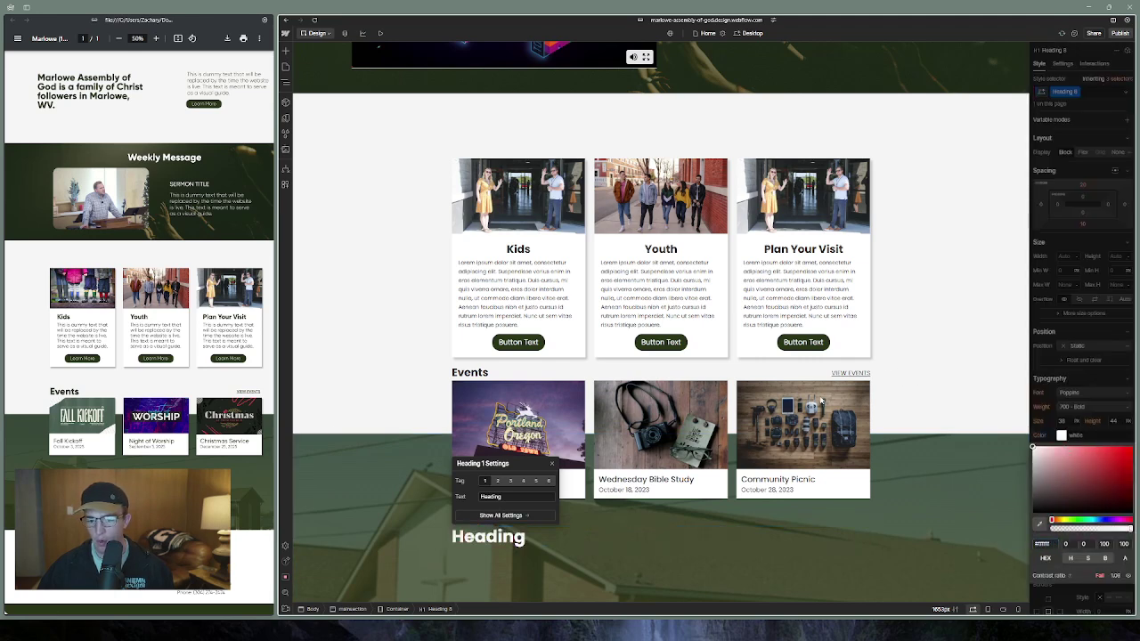
double_click(572, 532)
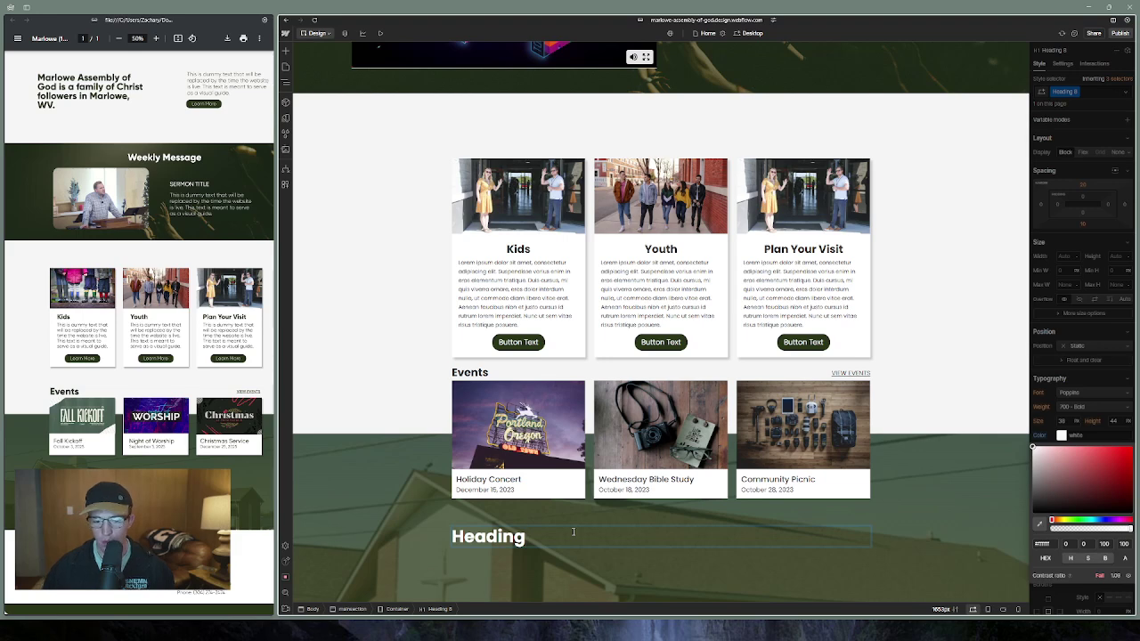
key(ctrl+a)
text(Wpro)
key(BackSpace)
key(BackSpace)
key(BackSpace)
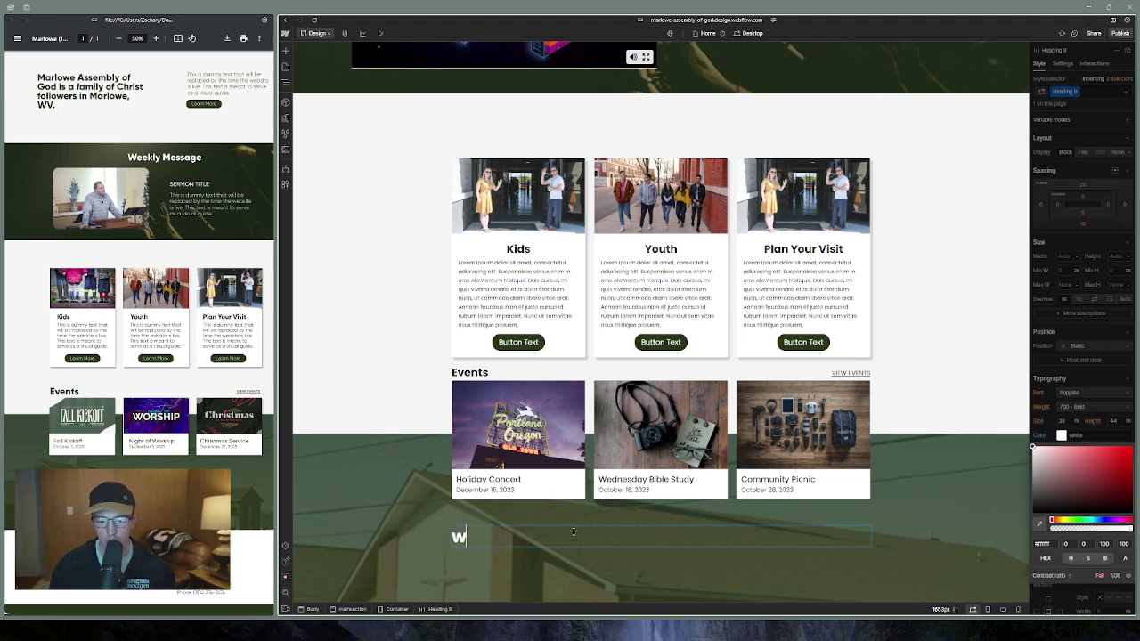
key(Caps_Lock)
text(orship)
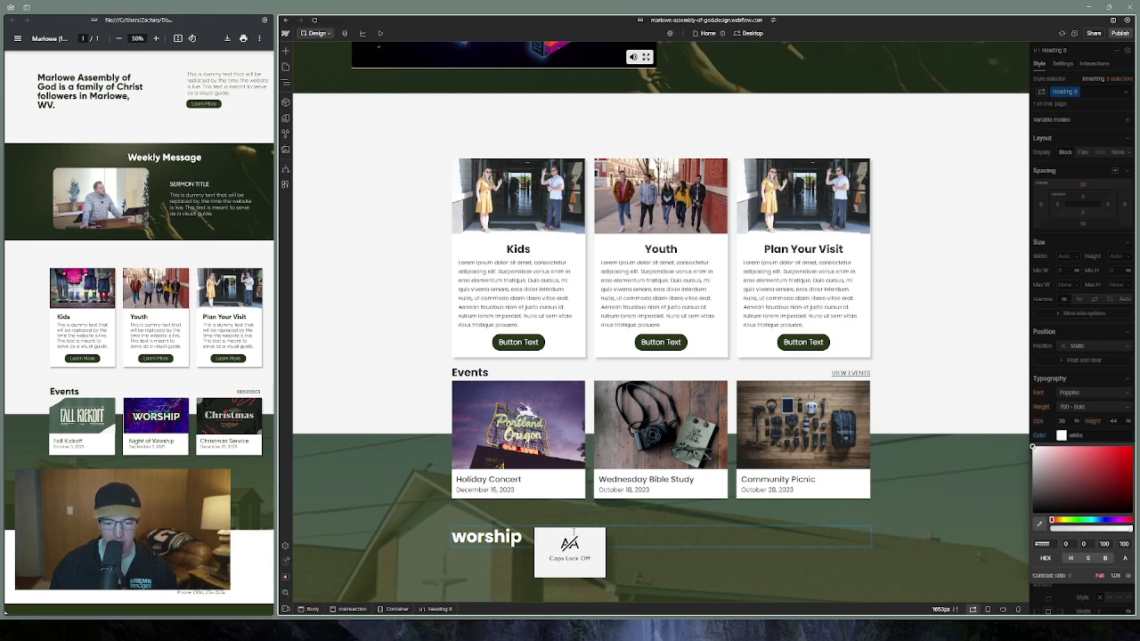
key(BackSpace)
key(BackSpace)
key(BackSpace)
key(BackSpace)
key(BackSpace)
text(W)
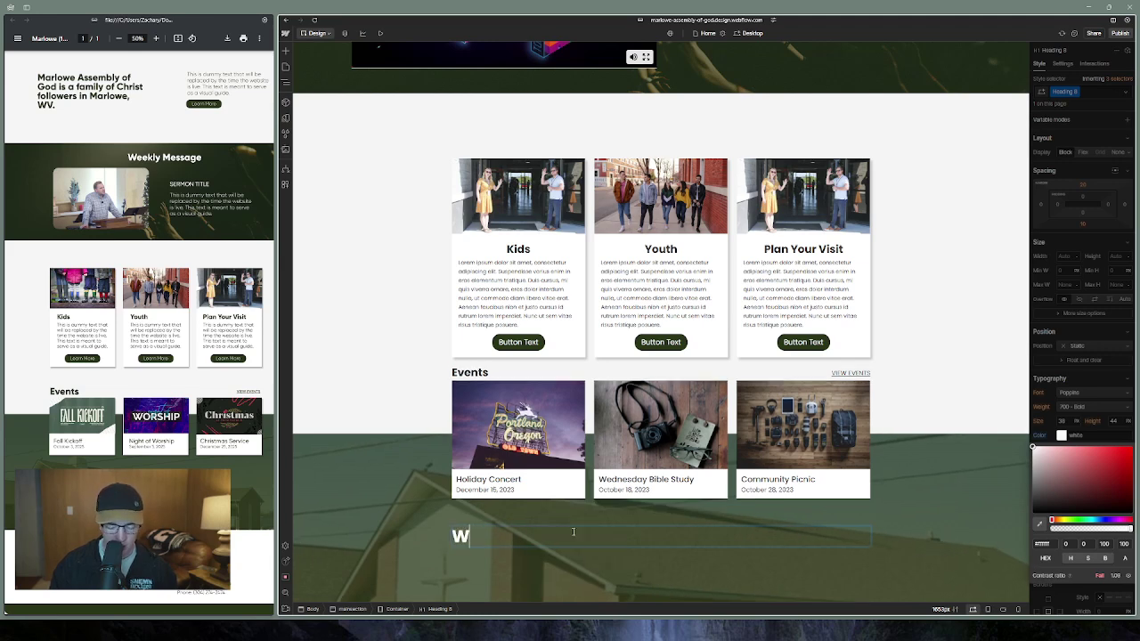
text(orship[at Marlowe)
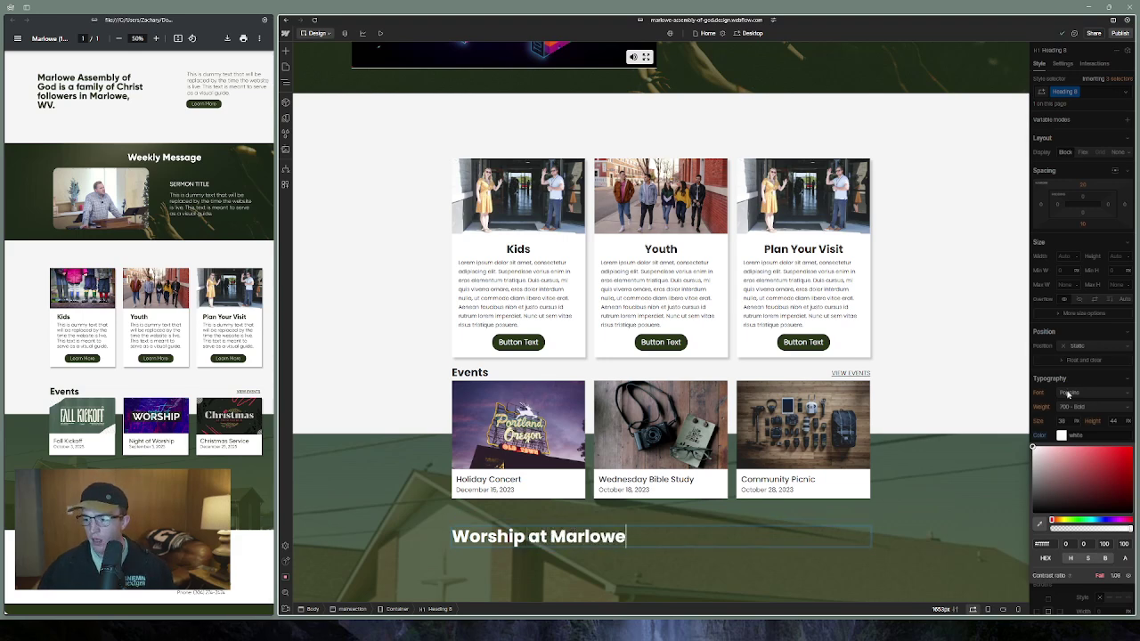
key(Escape)
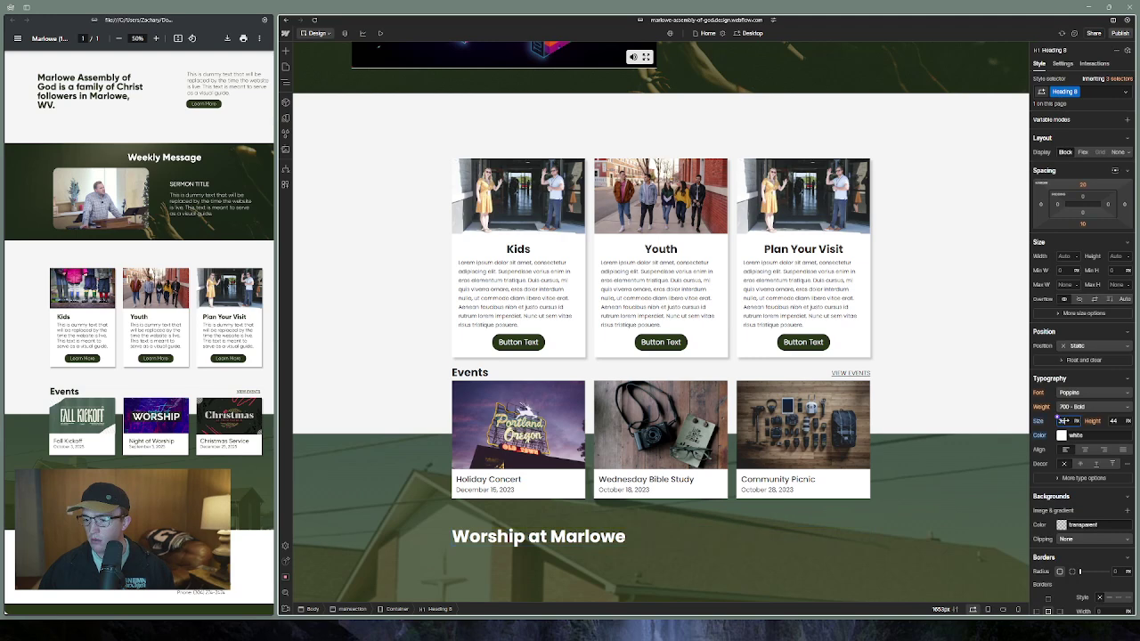
Set the Worship at Marlowe heading to 28 px with a 1.45 line height and centre its text
click(1060, 420)
mouse_move(1061, 420)
mouse_down()
mouse_move(1064, 435)
mouse_move(1060, 421)
mouse_up()
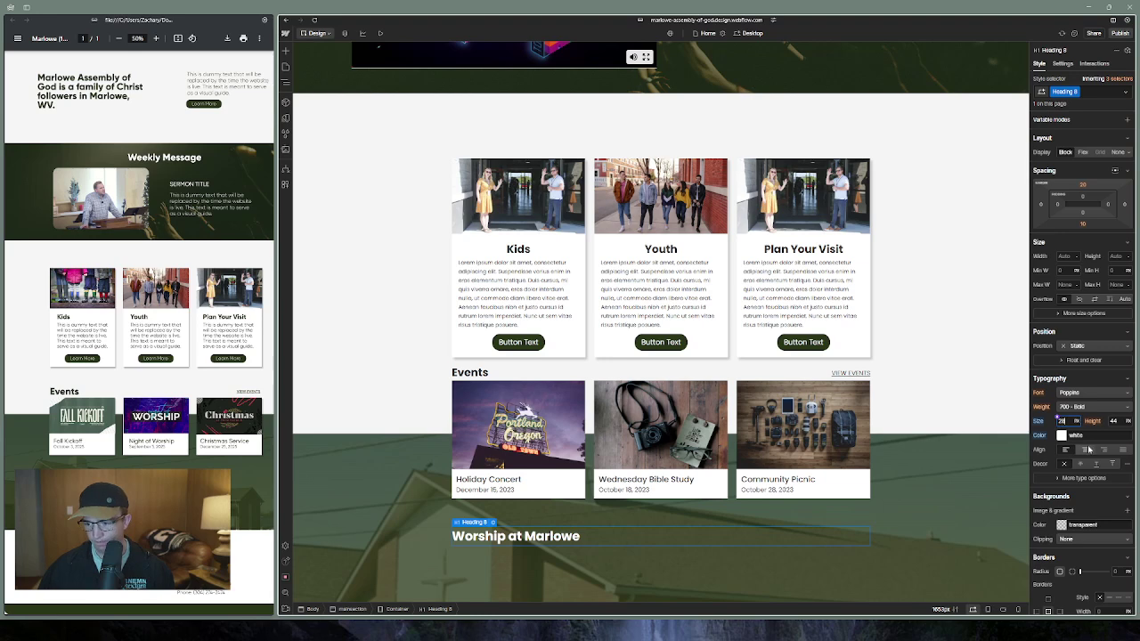
click(1085, 450)
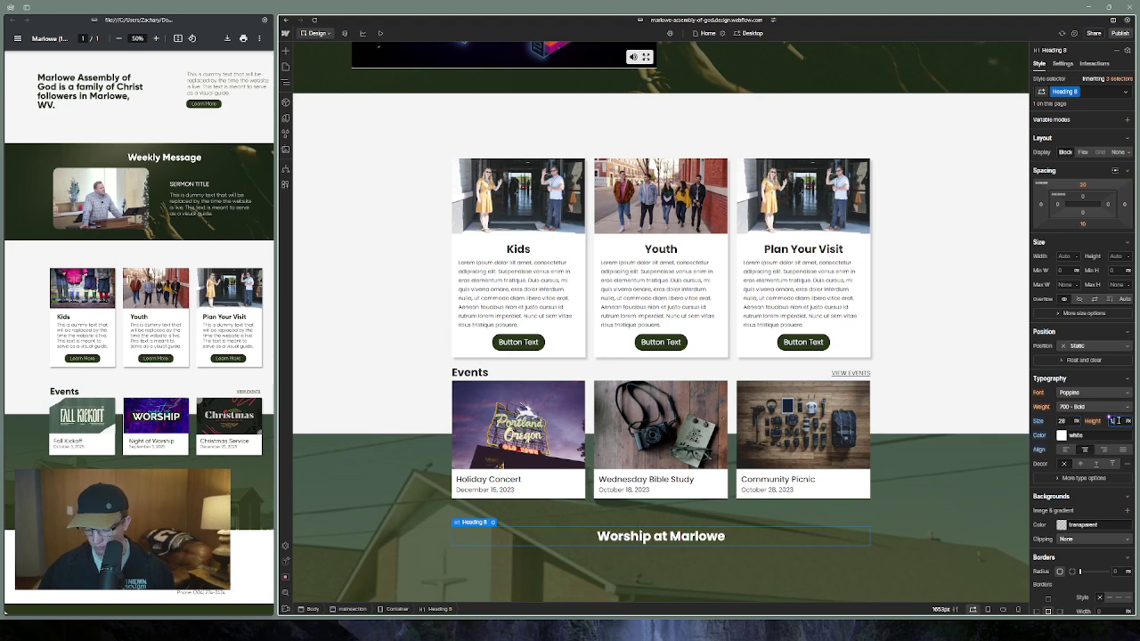
drag(1114, 420, 1113, 420)
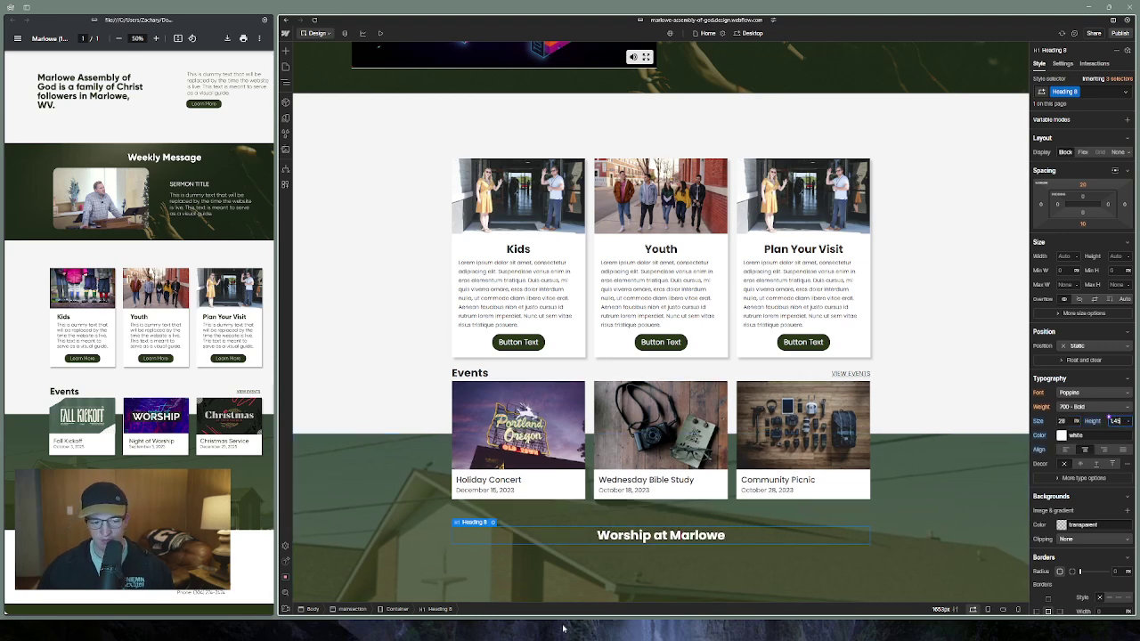
Copy the I'm New button from the hero section and paste it into the Worship at Marlowe heading's container
scroll(621, 475, up, 15)
click(661, 187)
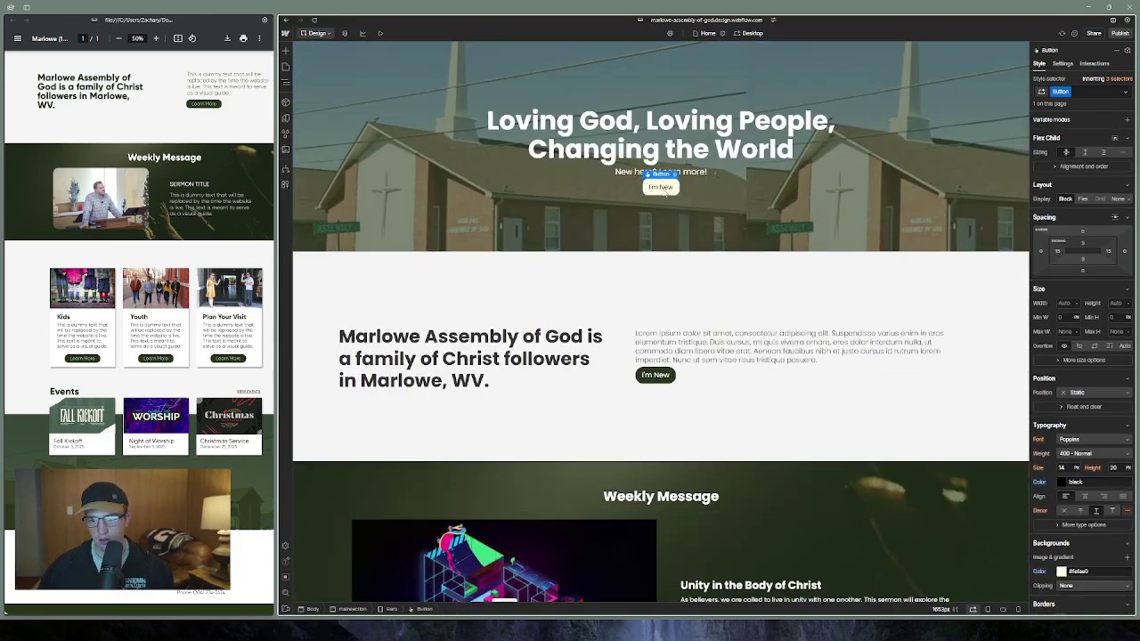
scroll(658, 507, down, 10)
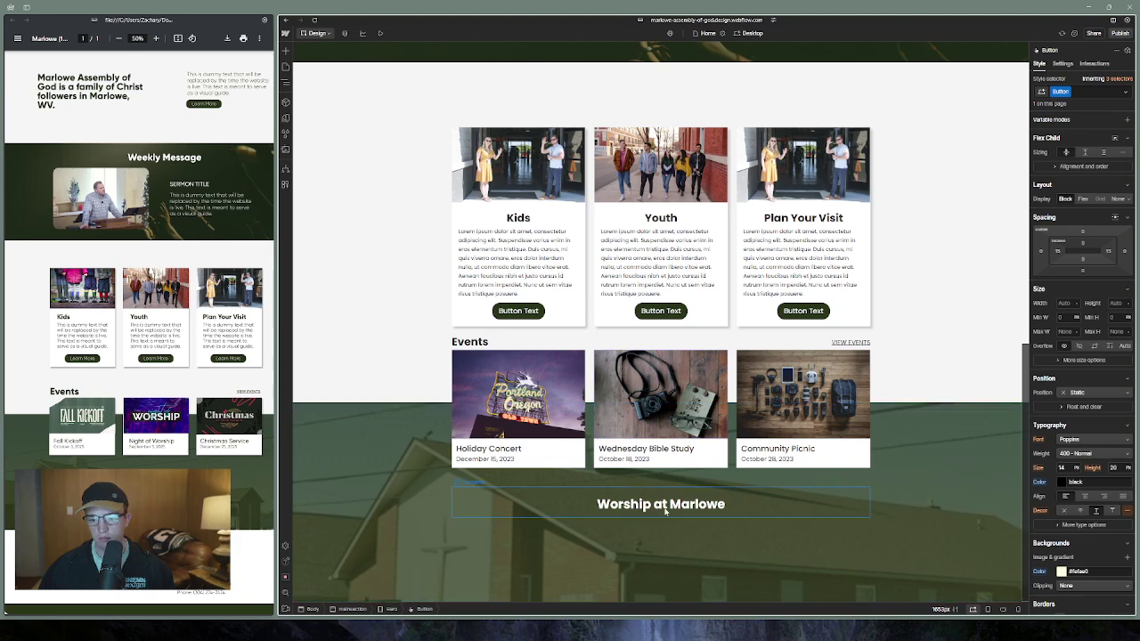
click(686, 512)
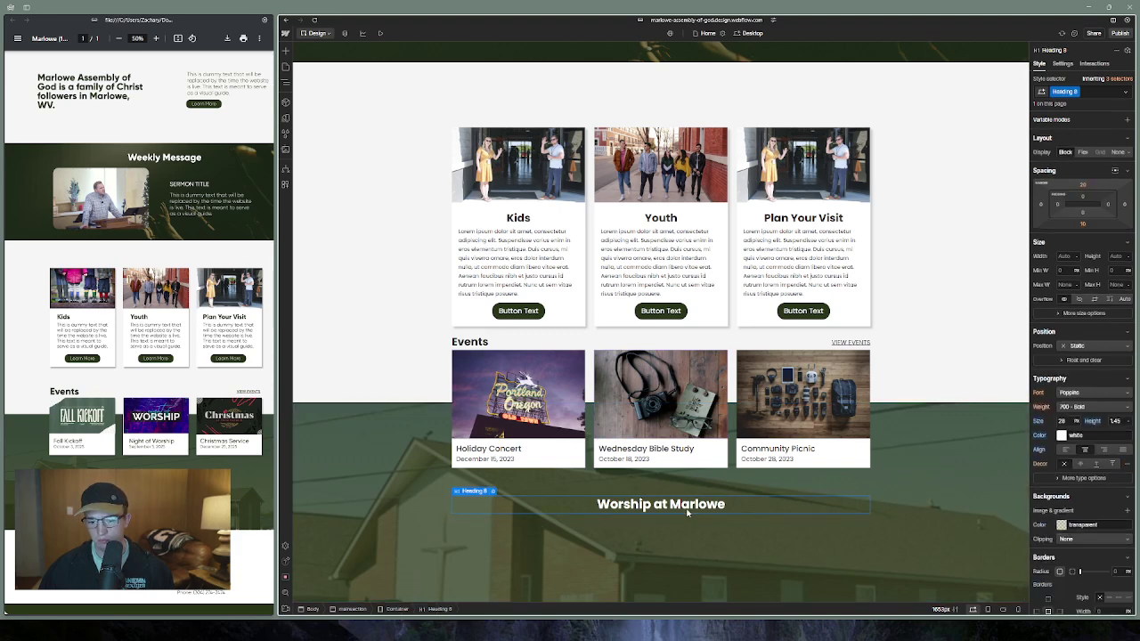
click(409, 609)
key(ctrl+v)
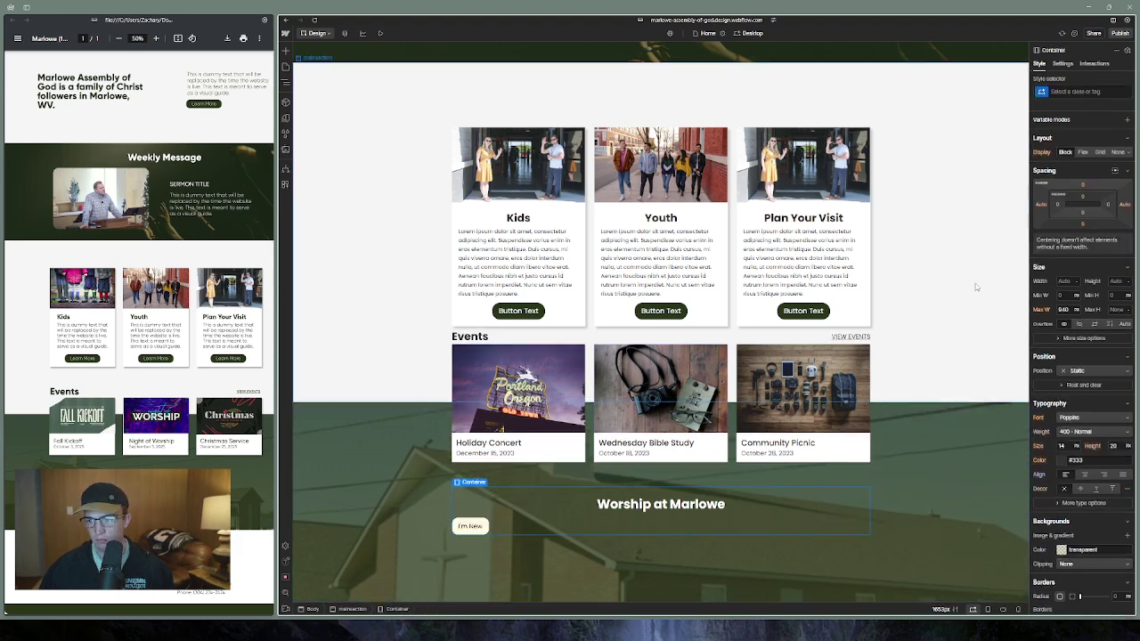
Make the Worship at Marlowe container a vertical flexbox aligned to the horizontal centre and the bottom
click(1082, 154)
click(1094, 167)
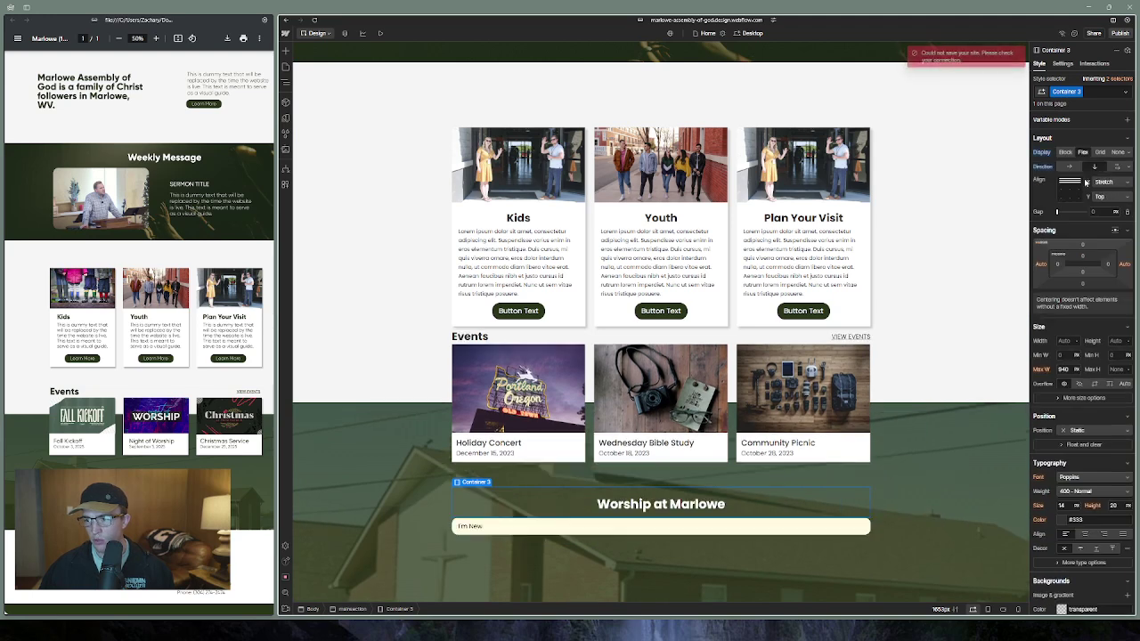
click(1069, 192)
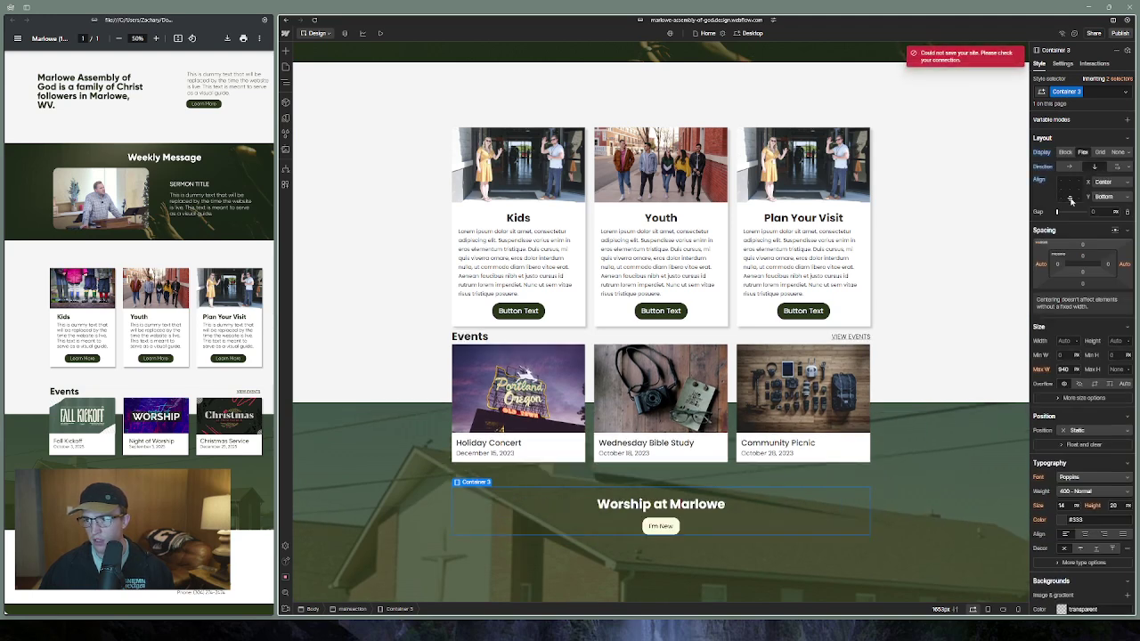
click(720, 504)
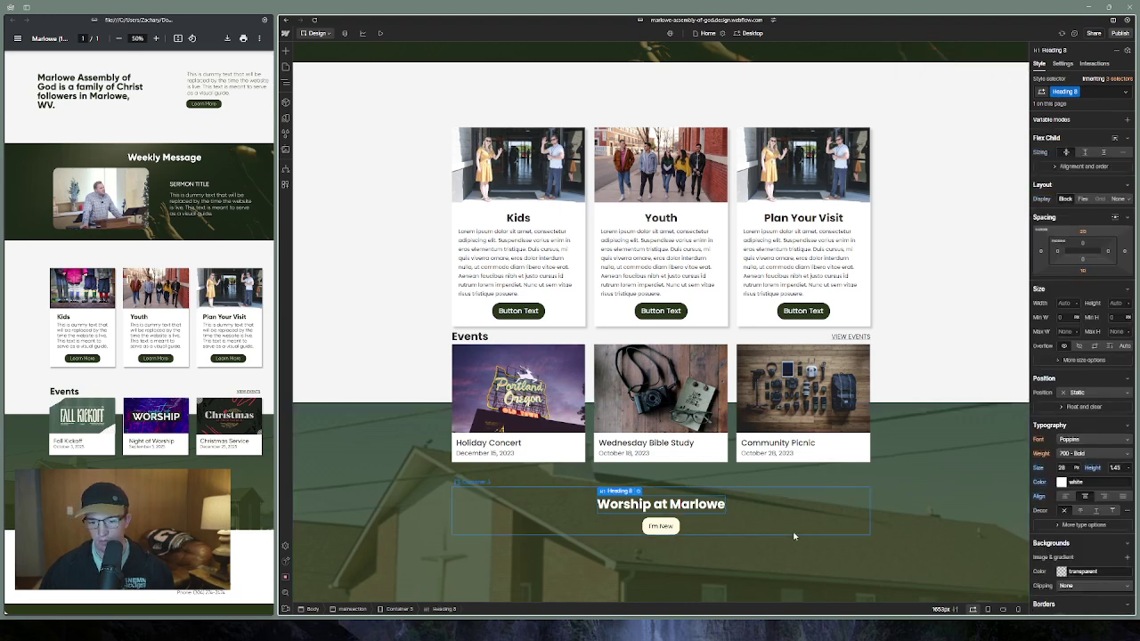
click(751, 586)
scroll(721, 599, up, 2)
scroll(681, 579, down, 2)
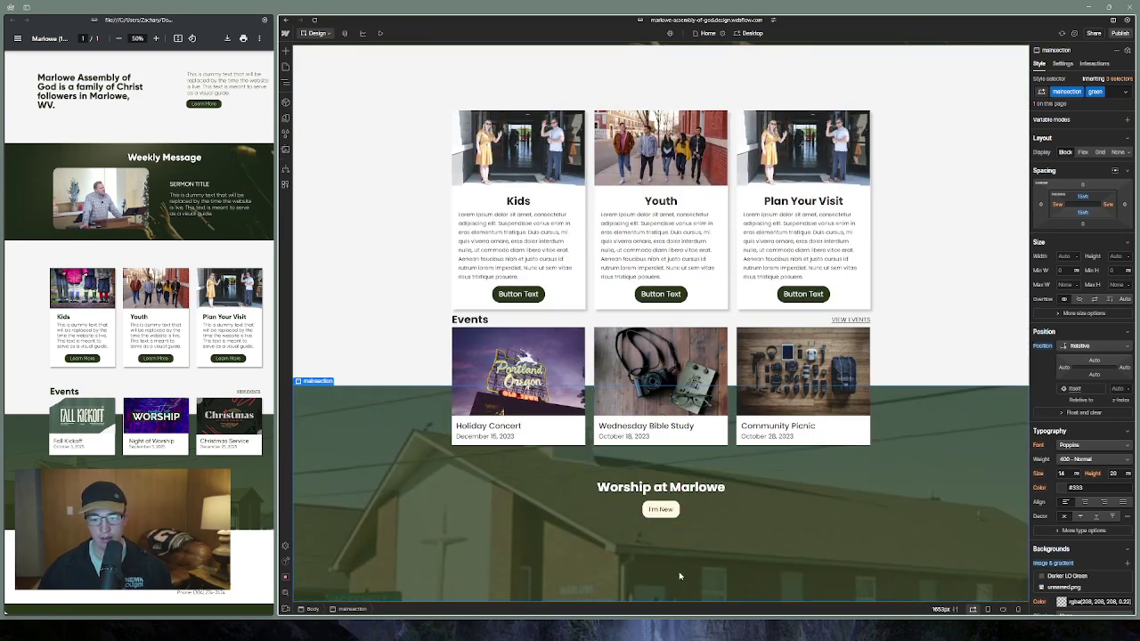
Lower the events container by reducing its negative top offset, opening a gap below the Kids, Youth and Plan Your Visit cards
click(447, 392)
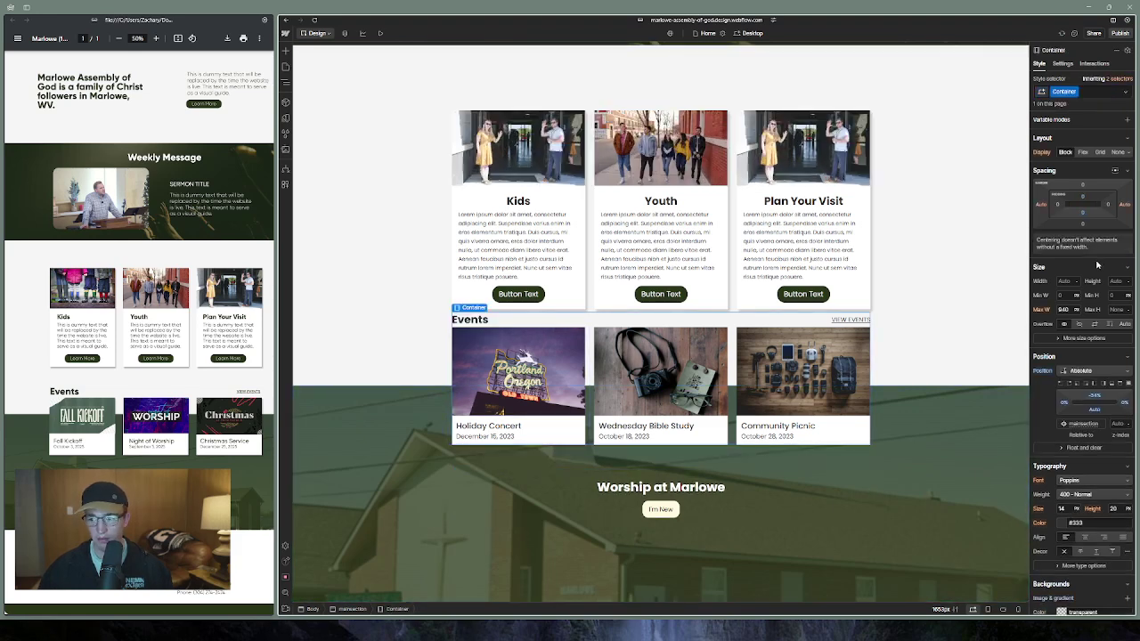
drag(1093, 397, 1095, 401)
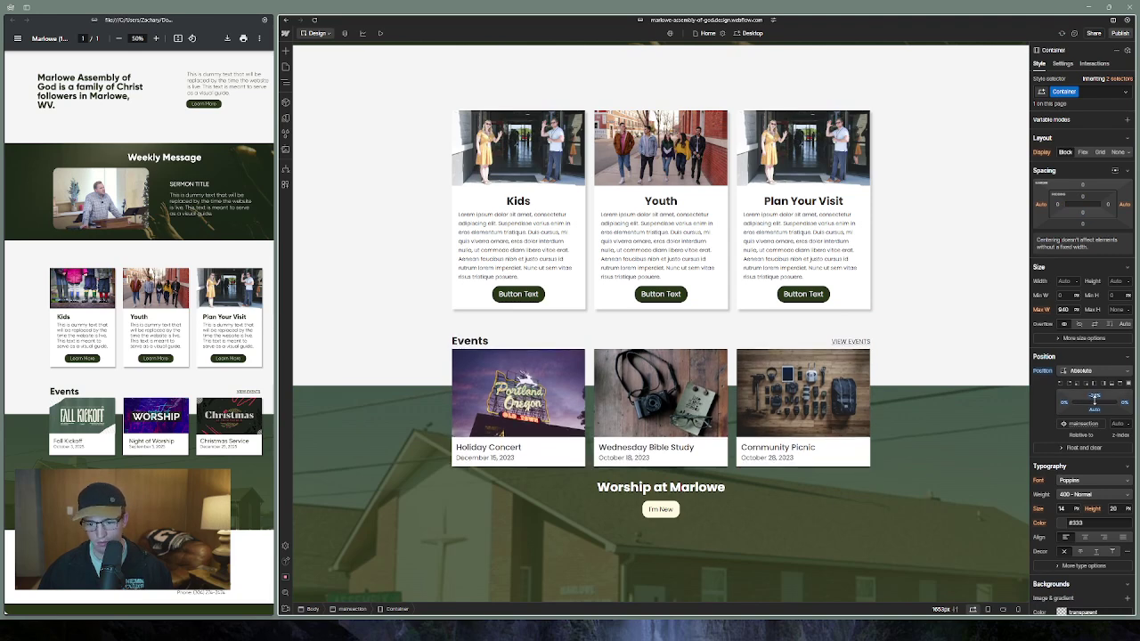
Try adding equal top and bottom padding to the Worship at Marlowe container, and undo it
click(736, 514)
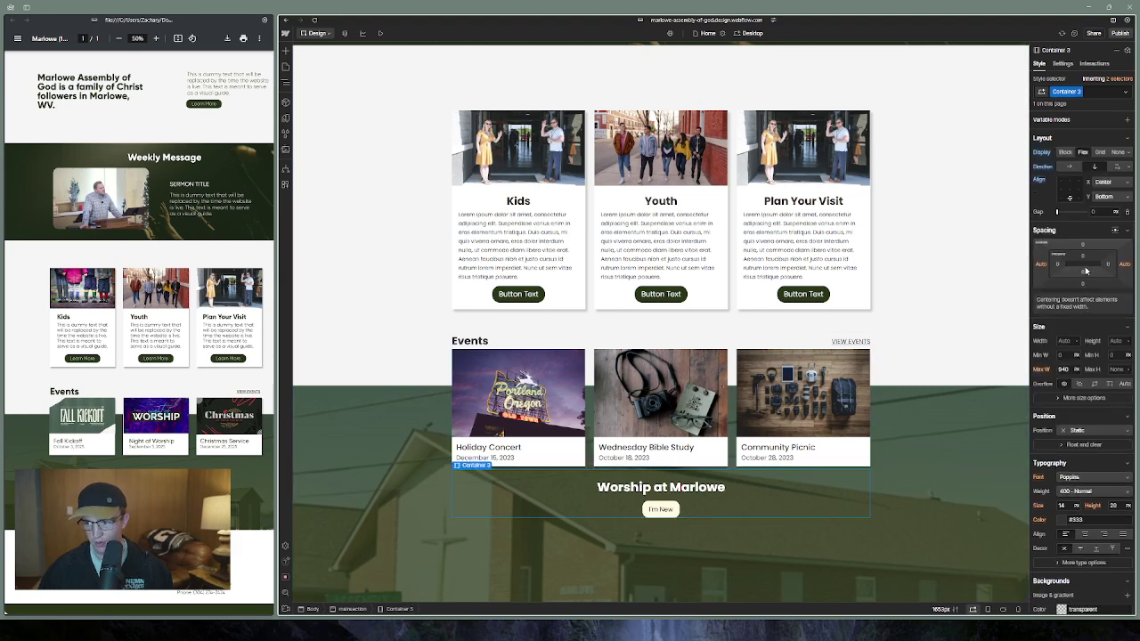
drag(1085, 259, 1086, 265)
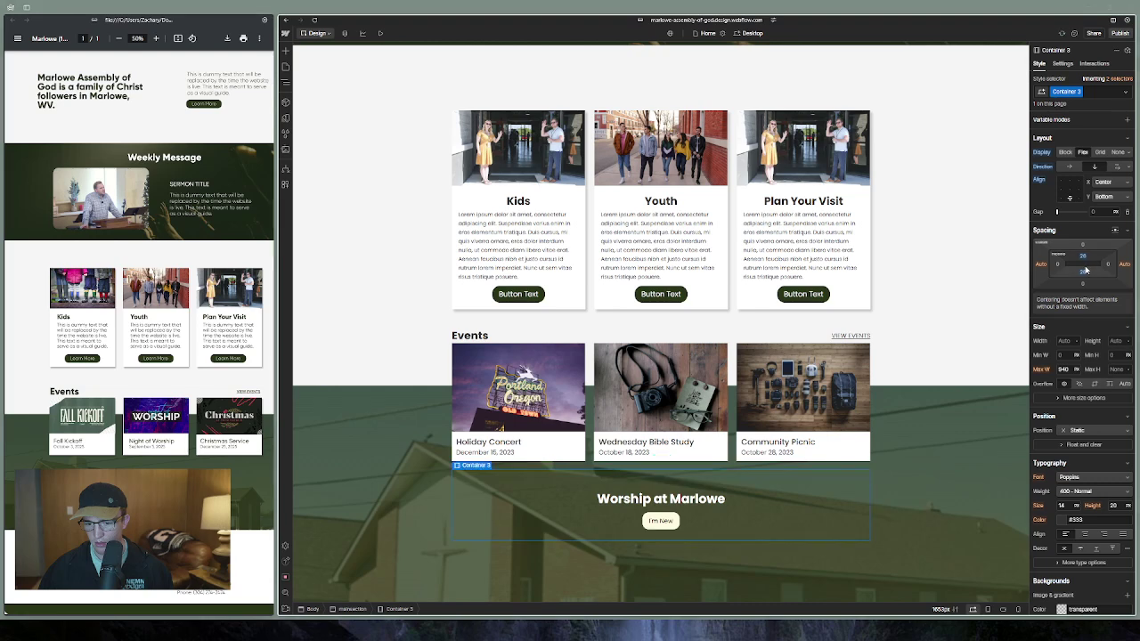
key(alt+z)
key(alt+z)
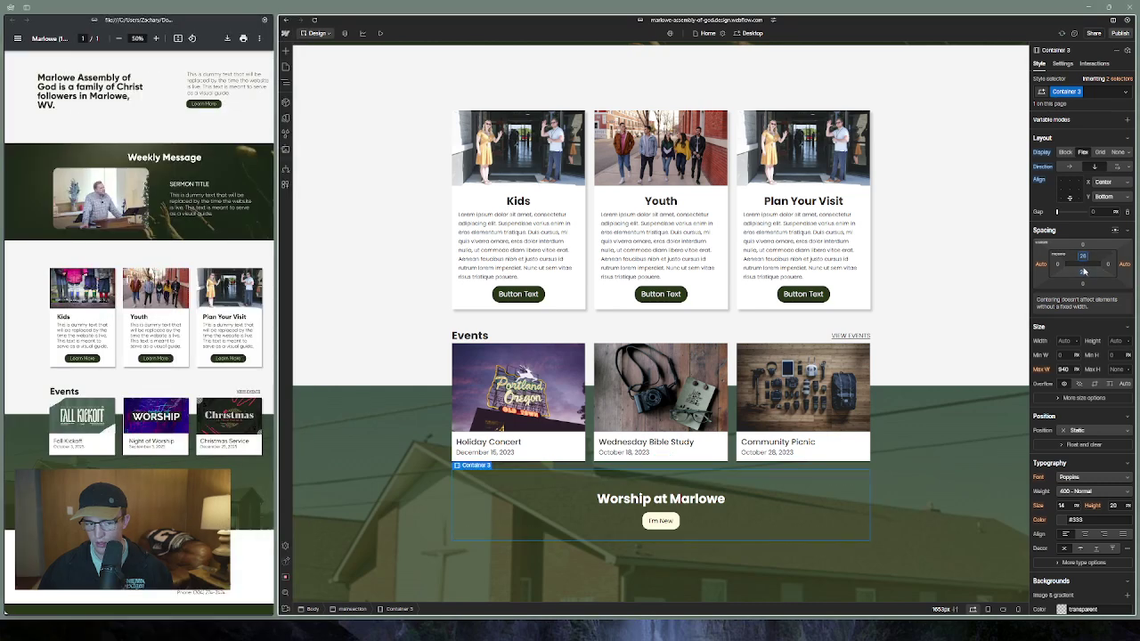
Add a 20 px top margin to the Worship at Marlowe container
click(889, 526)
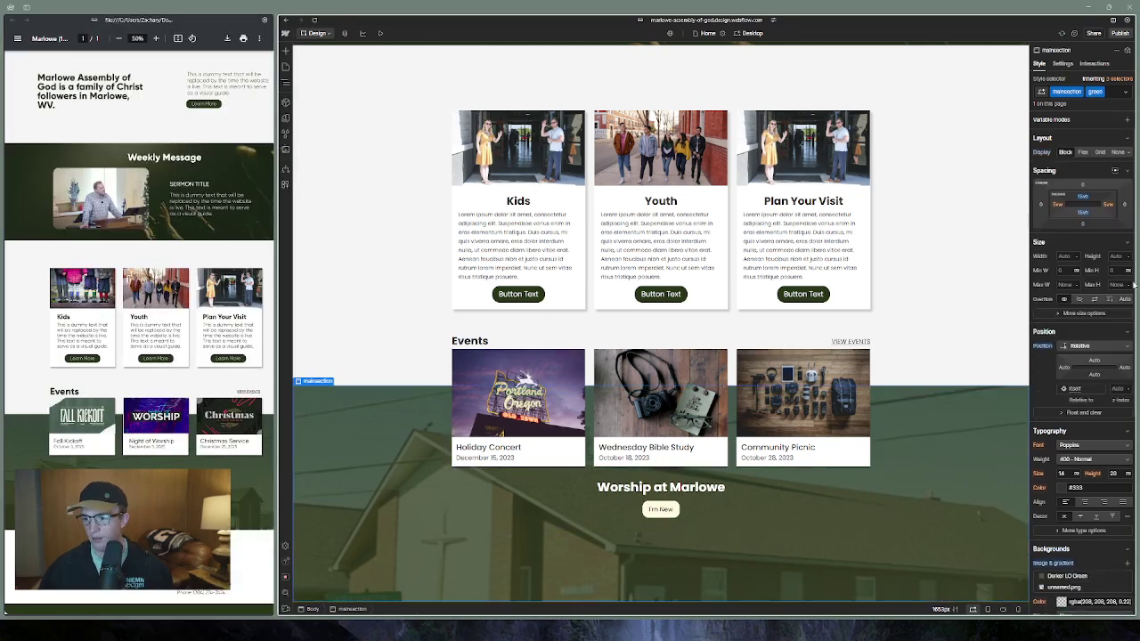
click(753, 514)
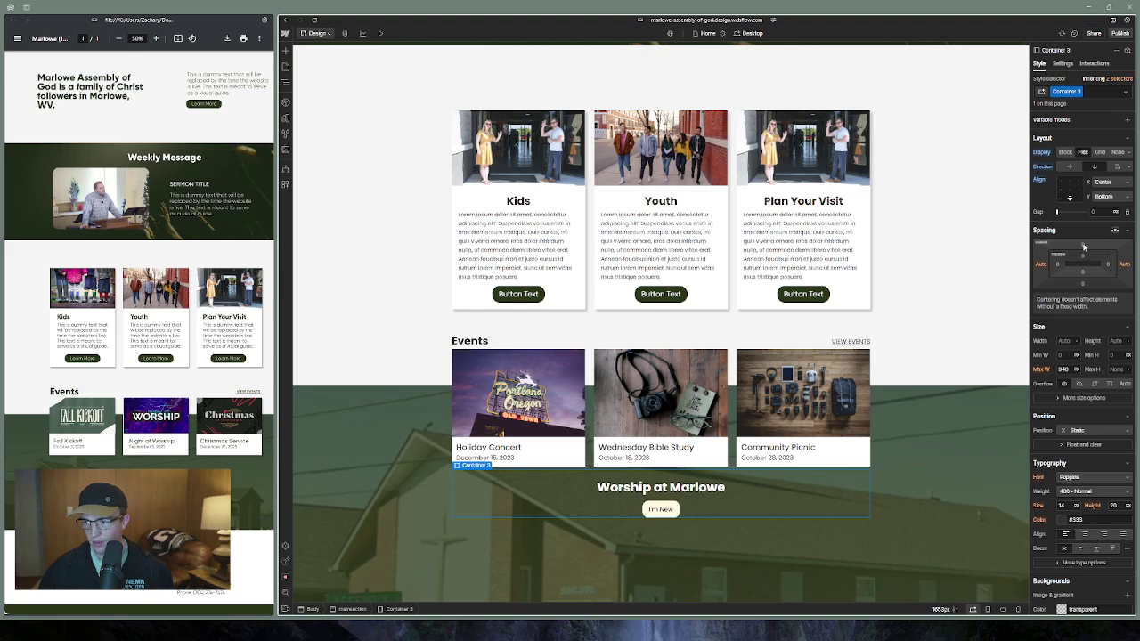
drag(1083, 249, 1083, 234)
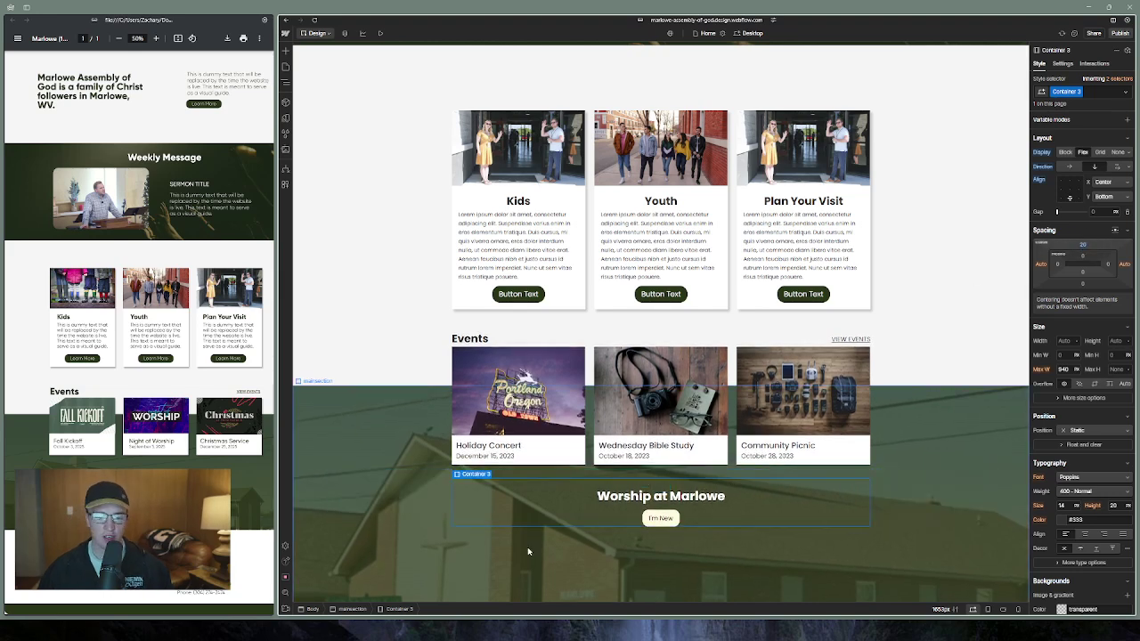
scroll(528, 550, down, 1)
click(645, 490)
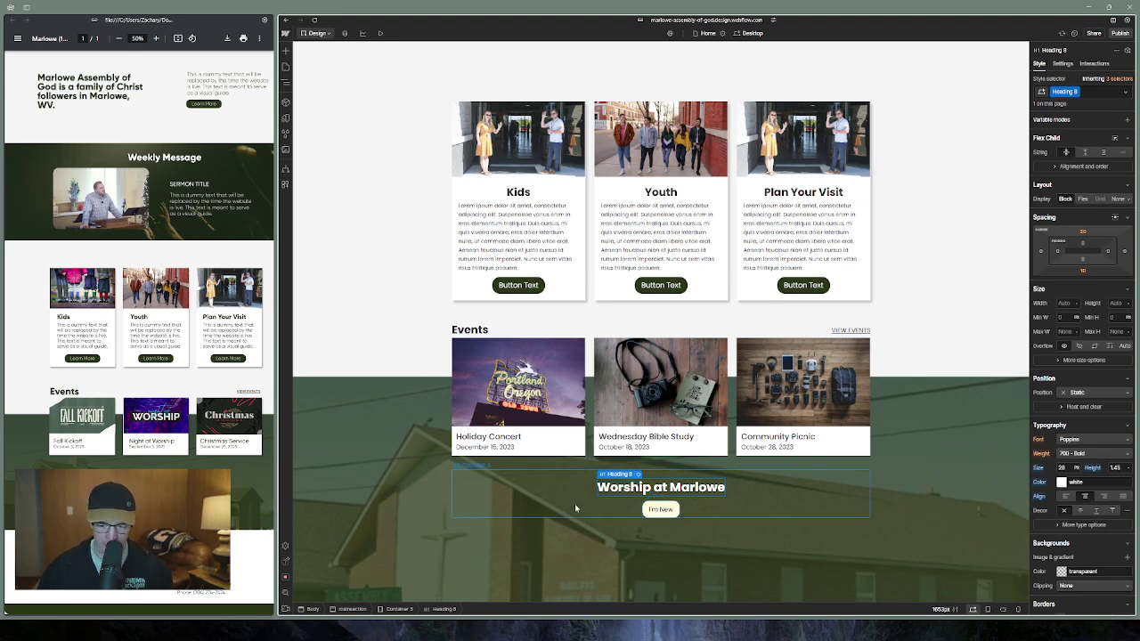
Try changing the left and right padding of the section holding the Kids, Youth and Plan Your Visit cards, and undo it
scroll(499, 503, up, 2)
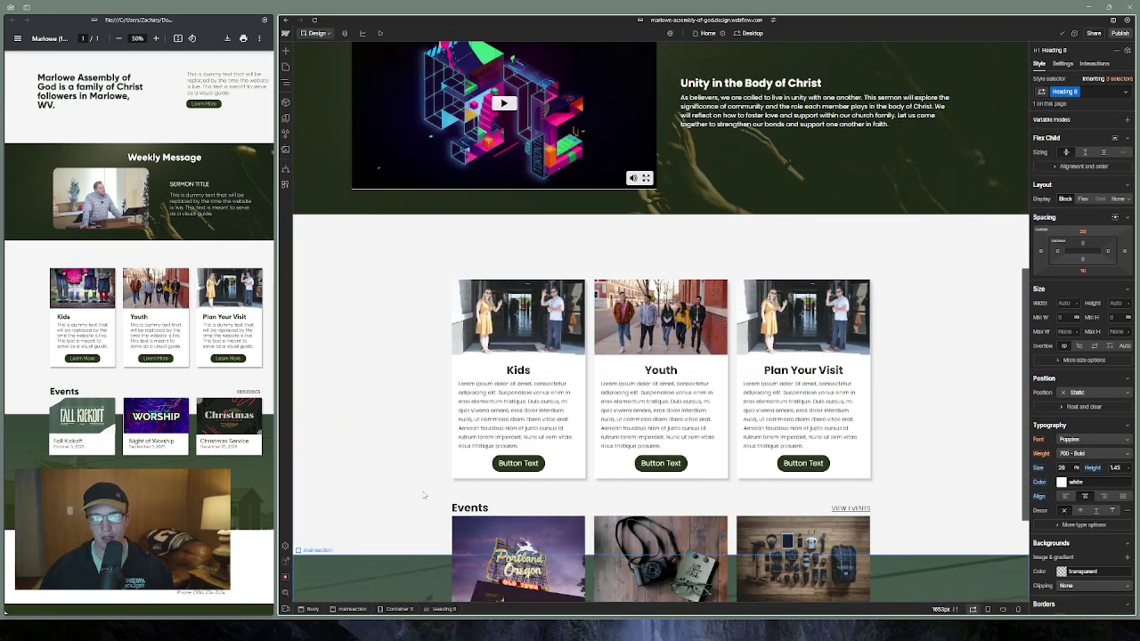
scroll(422, 495, down, 1)
scroll(423, 496, down, 3)
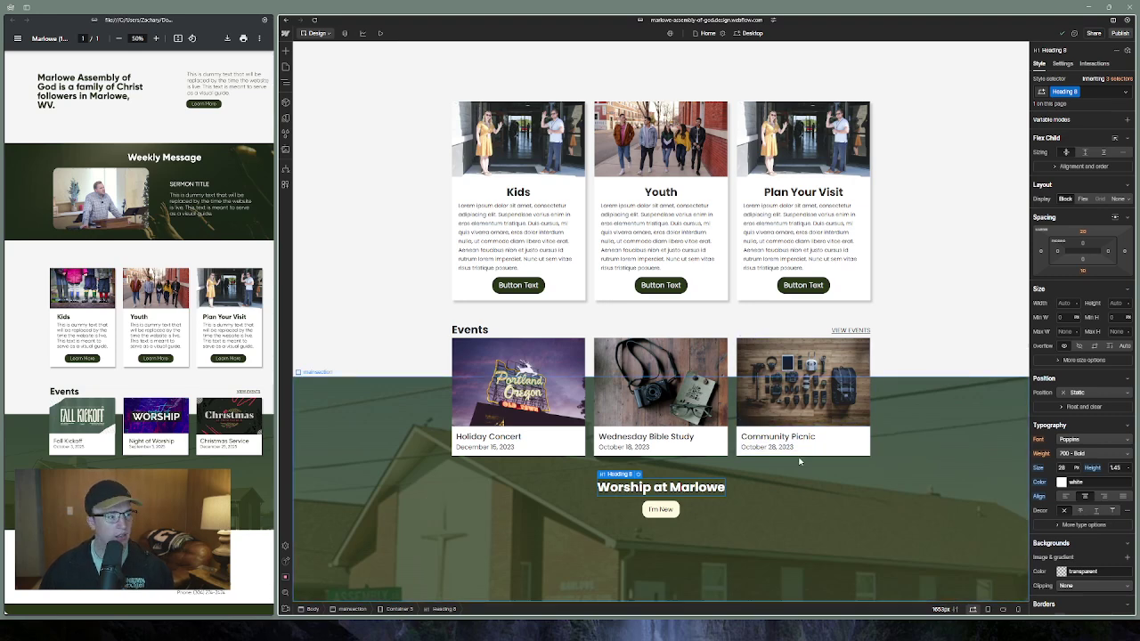
scroll(796, 460, up, 1)
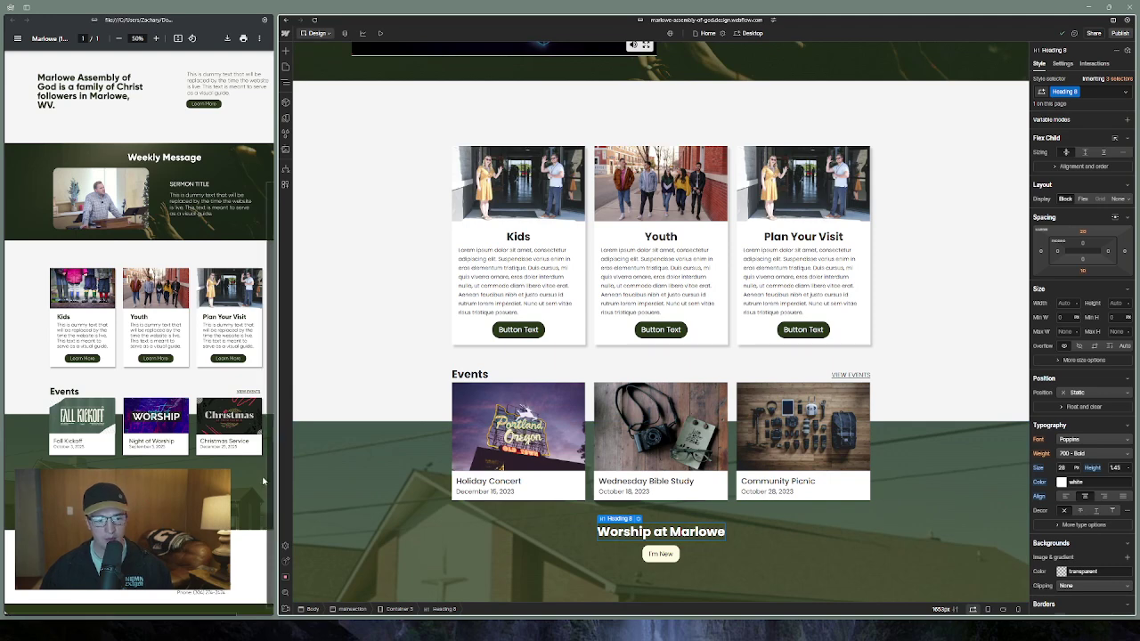
click(391, 397)
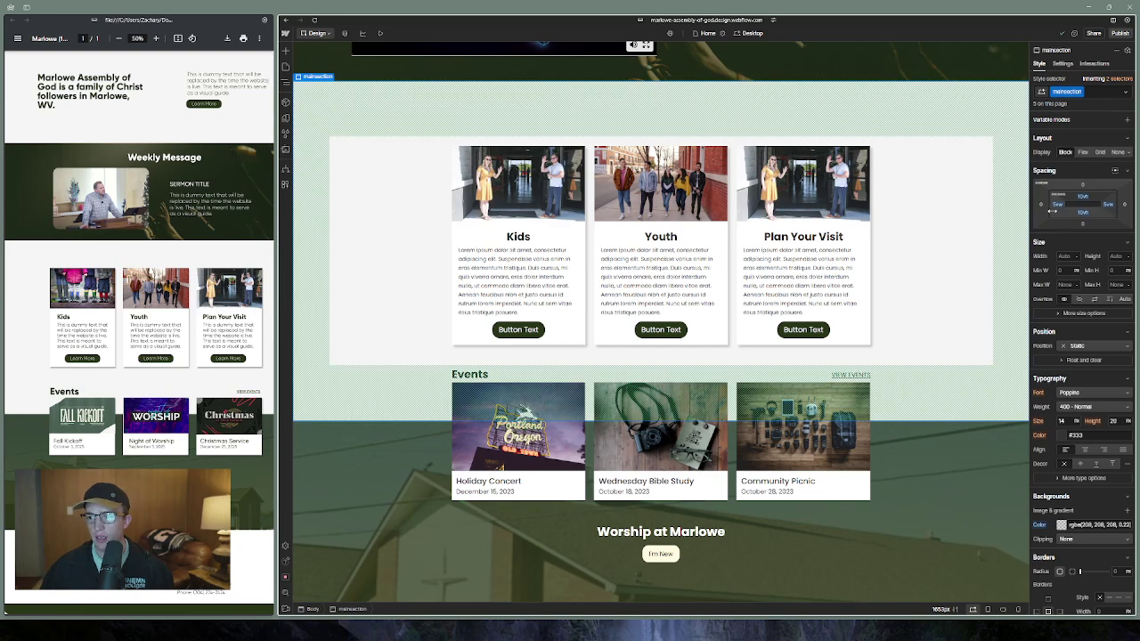
drag(1060, 205, 1055, 205)
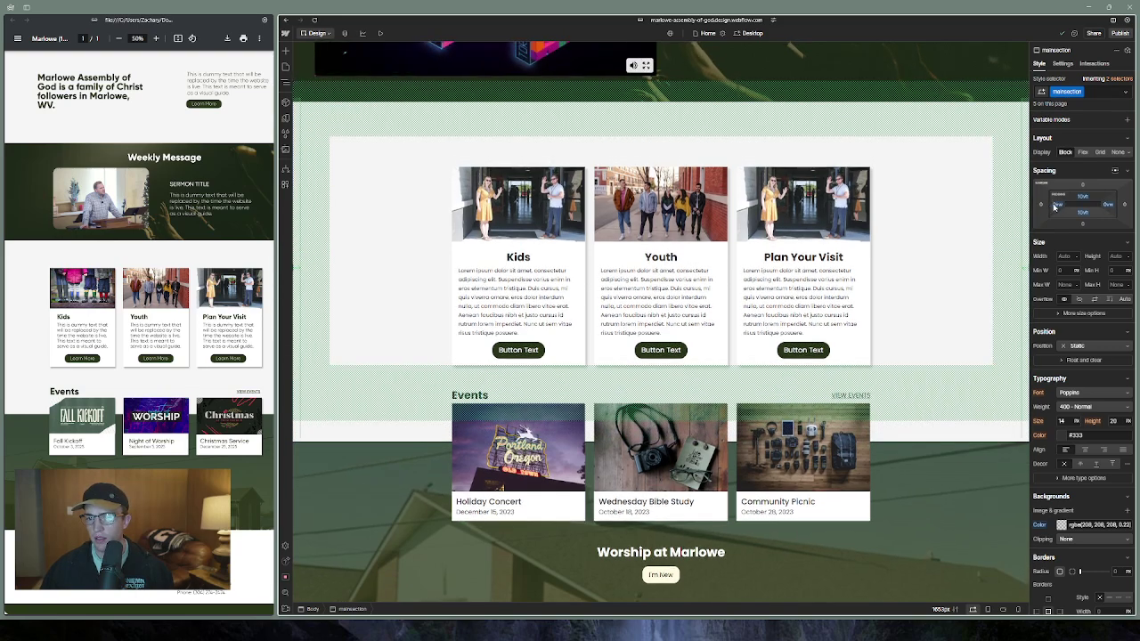
key(alt+z)
key(alt+z)
scroll(971, 243, down, 1)
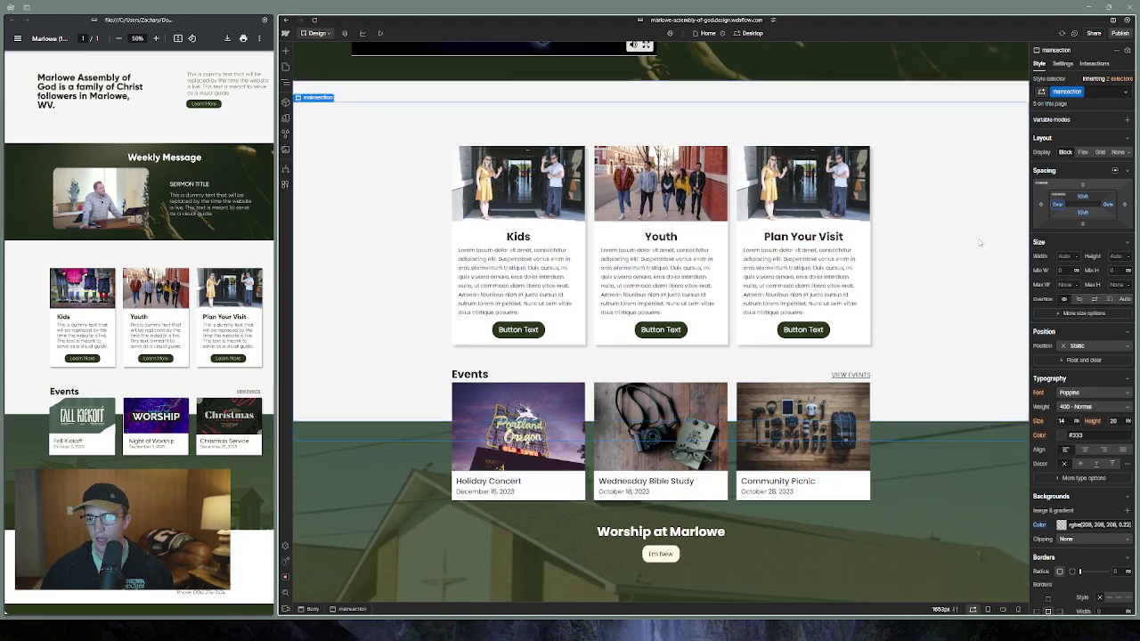
drag(1048, 207, 1062, 207)
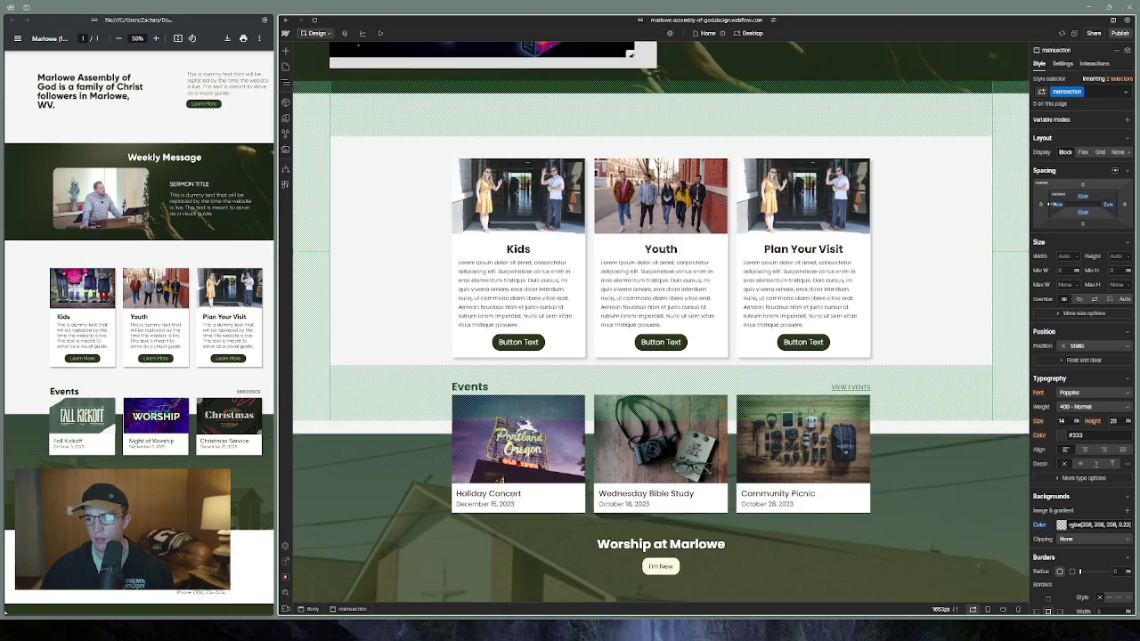
key(ctrl+z)
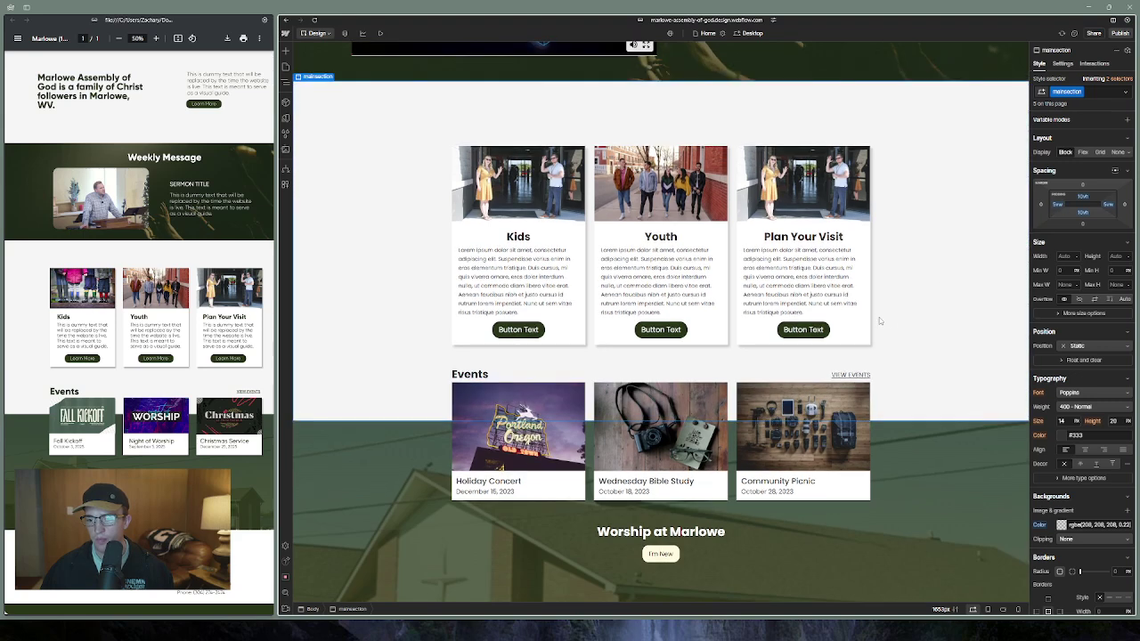
Set the maximum width of the Kids, Youth and Plan Your Visit cards' container to 1200 px
click(737, 350)
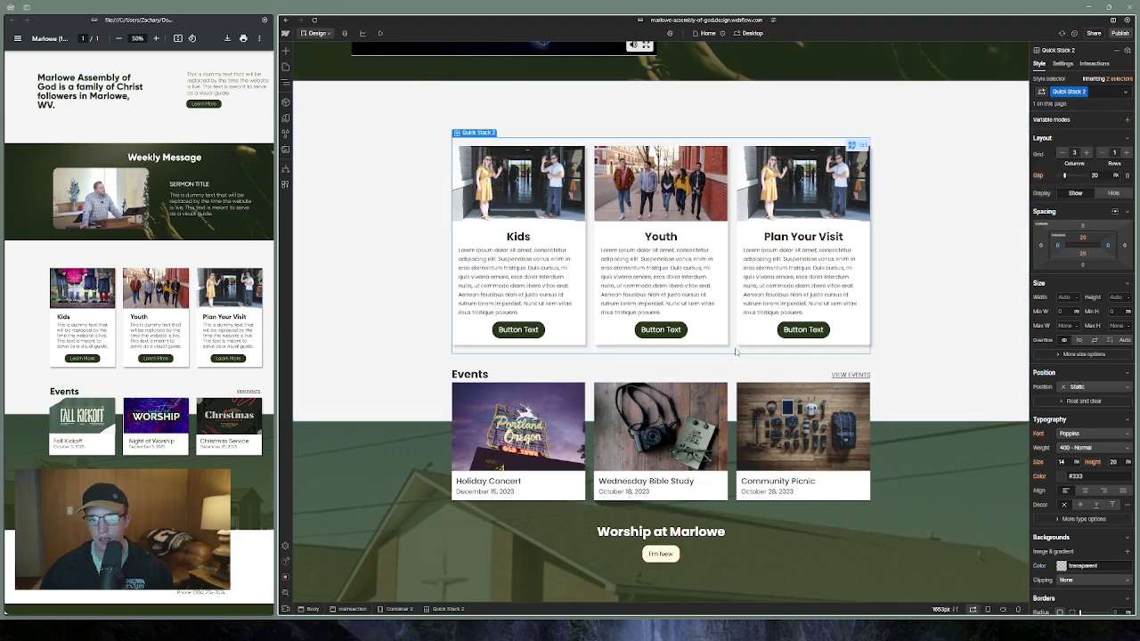
click(399, 609)
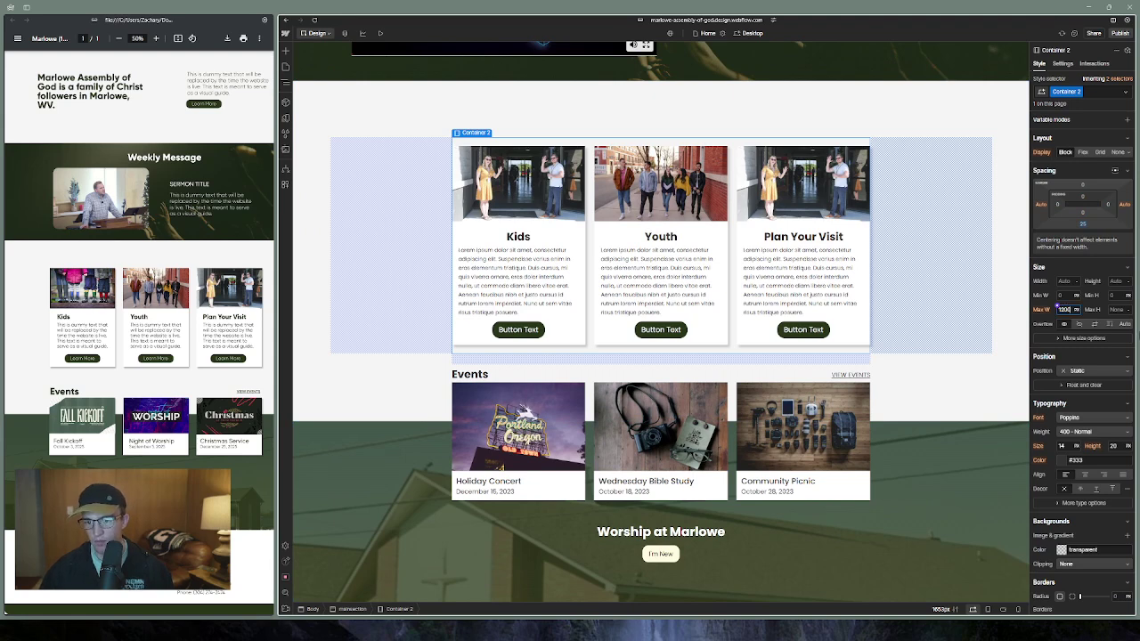
key(Return)
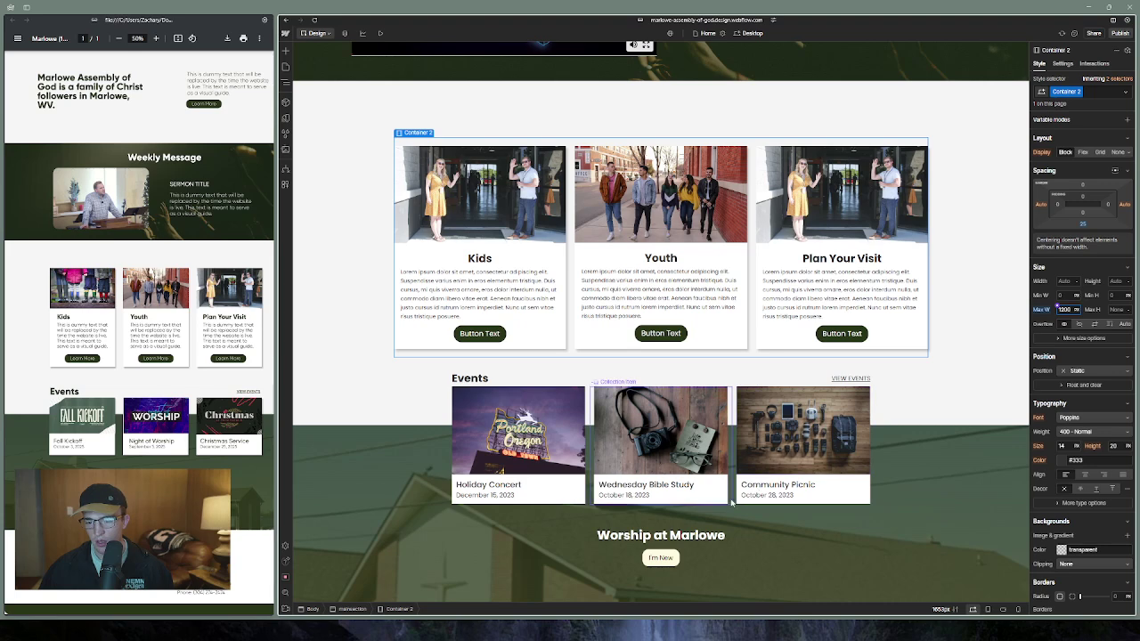
Set the events container's maximum width to 1200 px
click(521, 494)
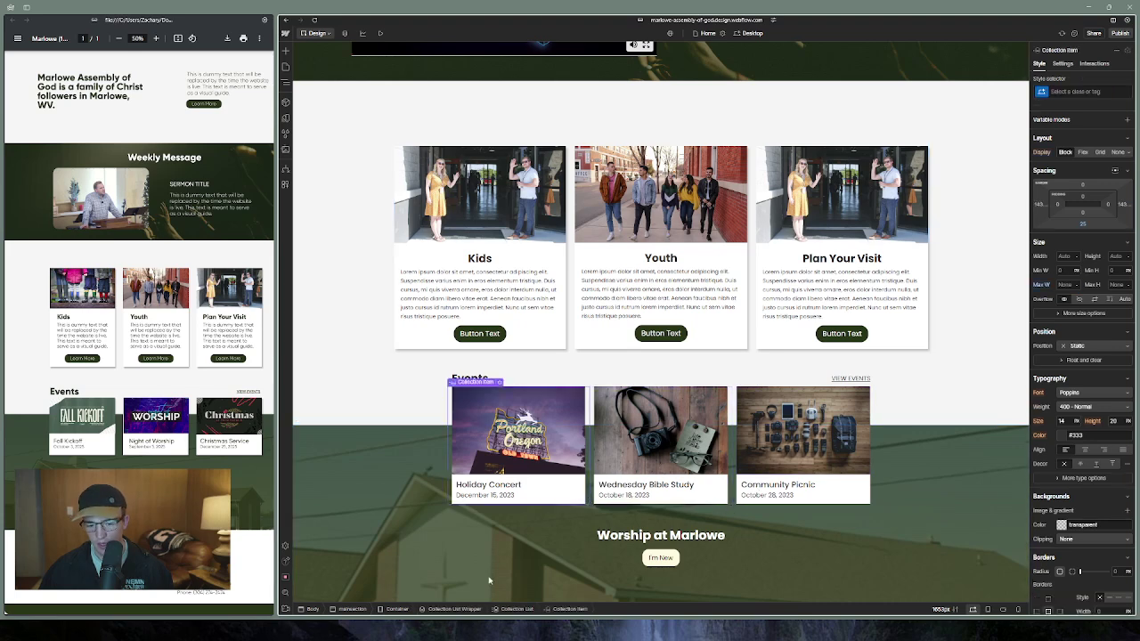
click(397, 609)
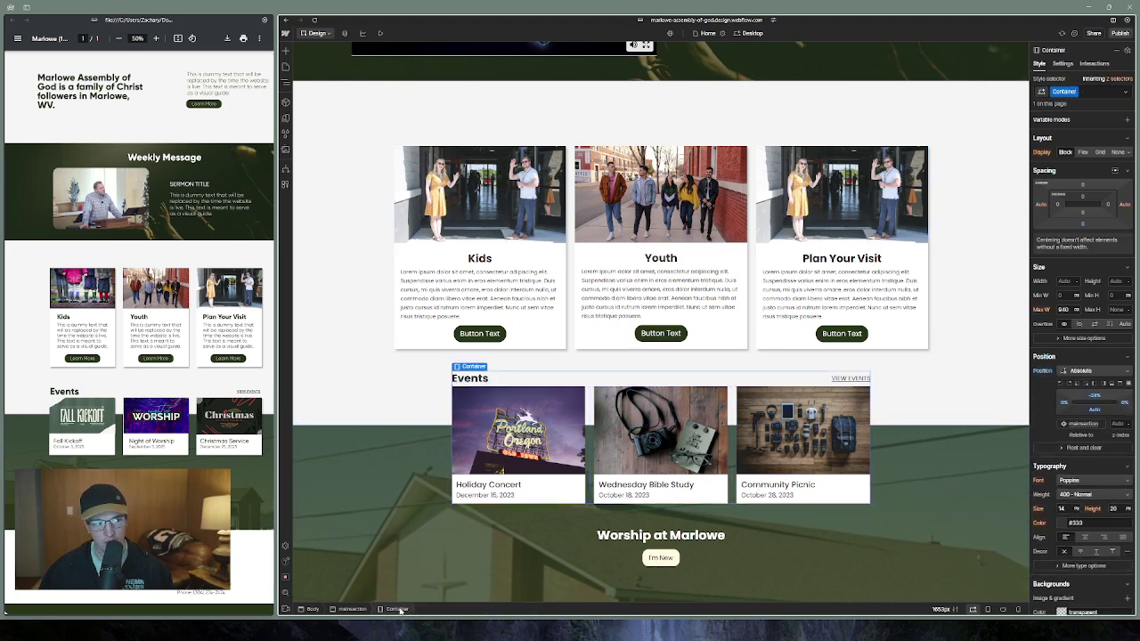
click(1063, 309)
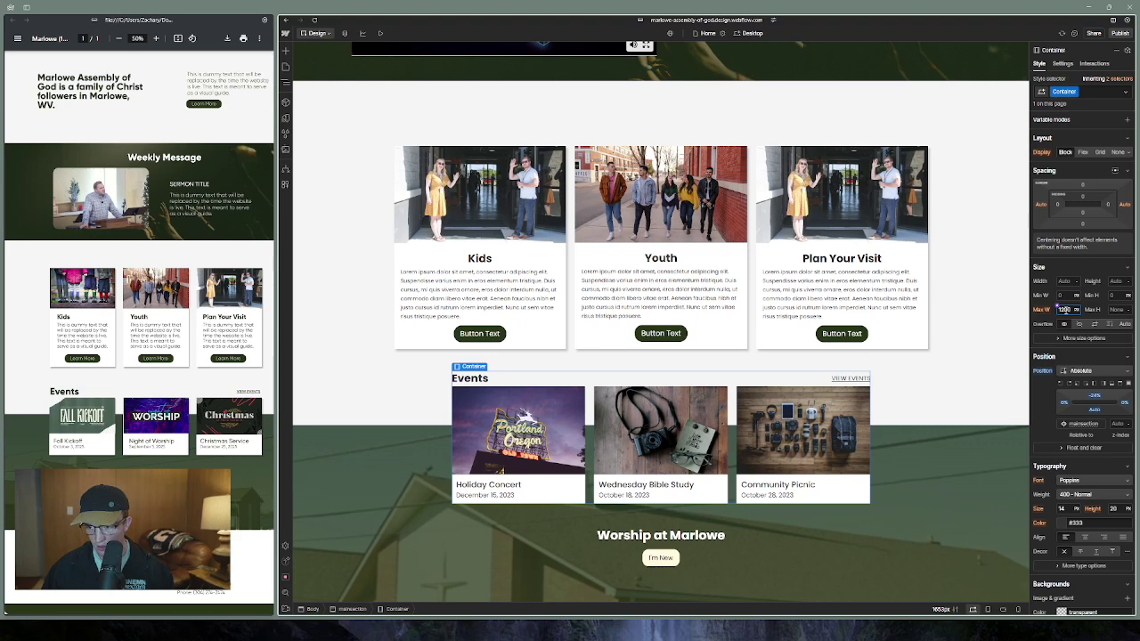
key(Return)
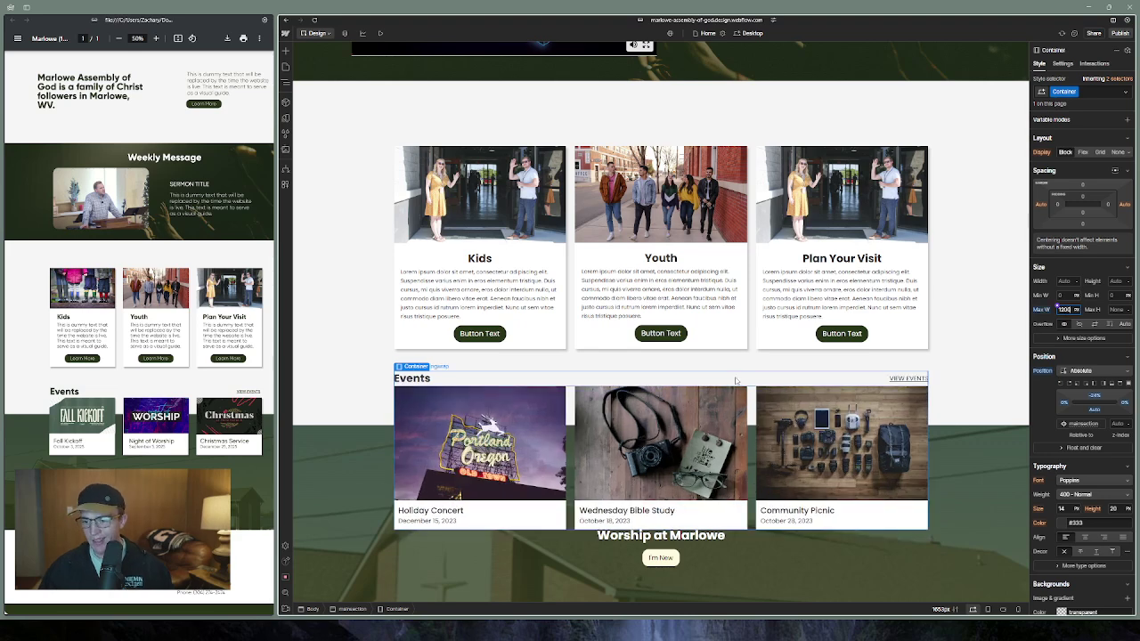
Reduce the Worship at Marlowe container's top margin to 0
scroll(712, 390, up, 5)
scroll(708, 392, down, 3)
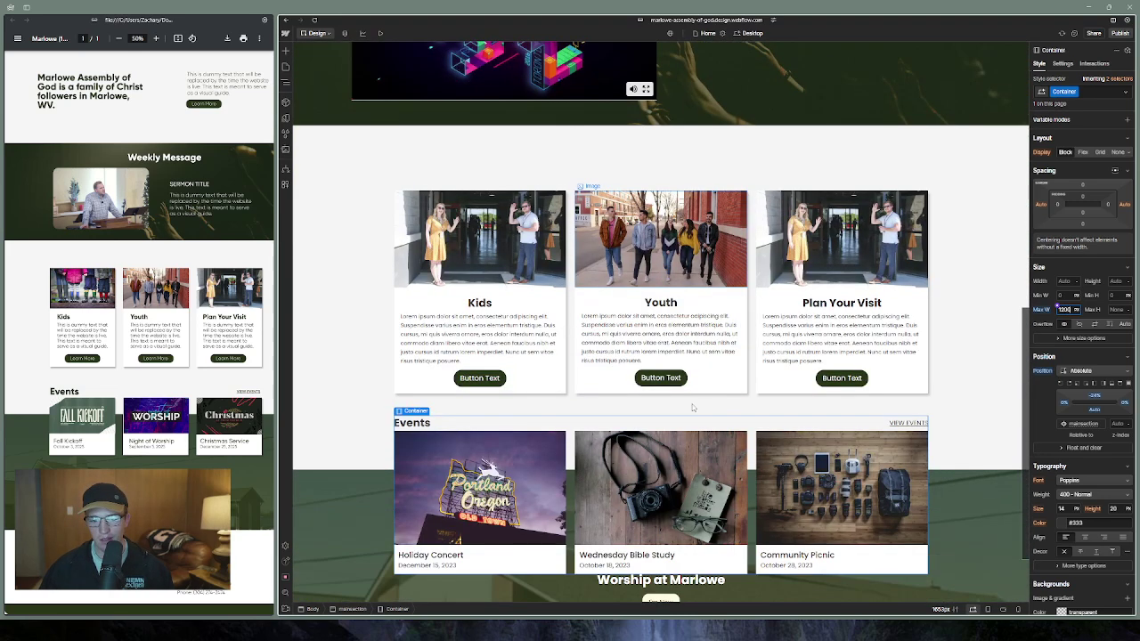
scroll(525, 442, down, 1)
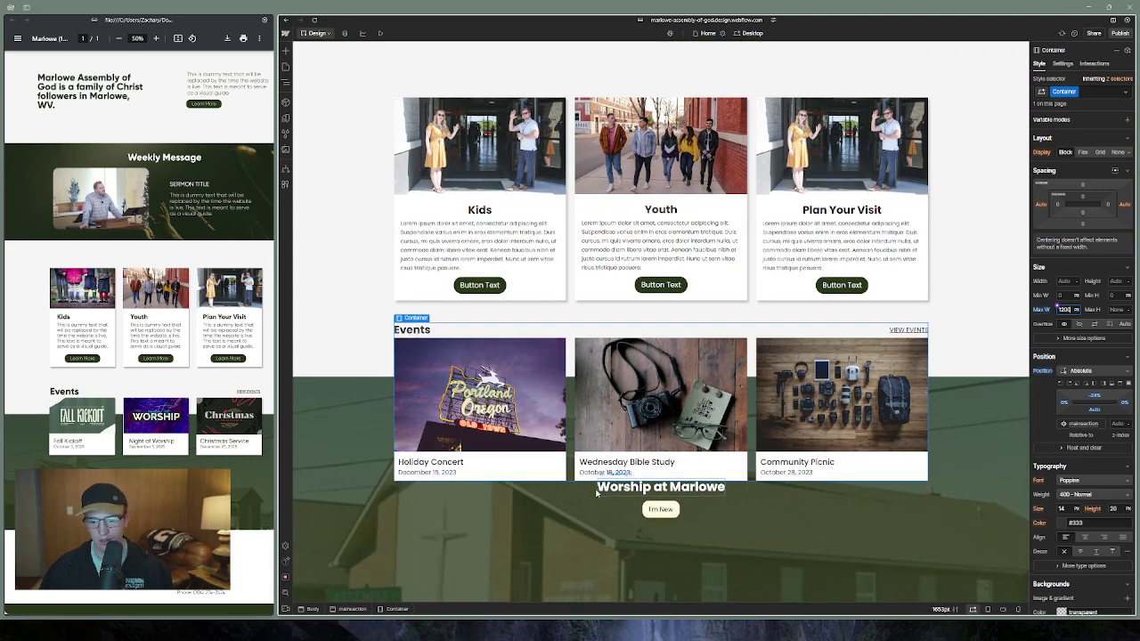
click(713, 501)
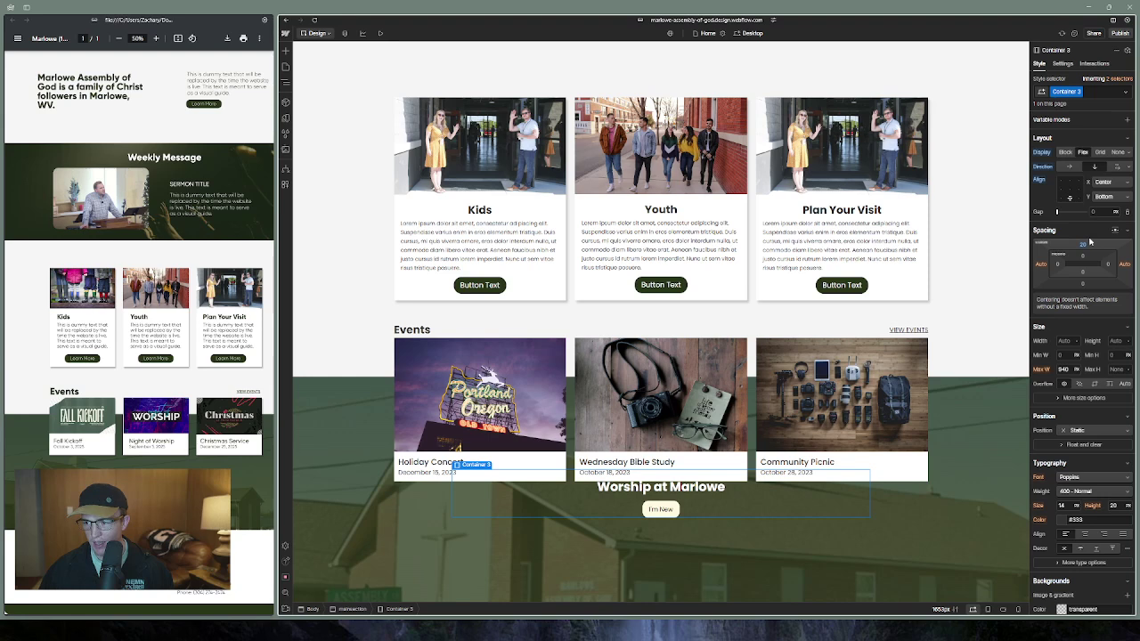
drag(1082, 244, 1080, 250)
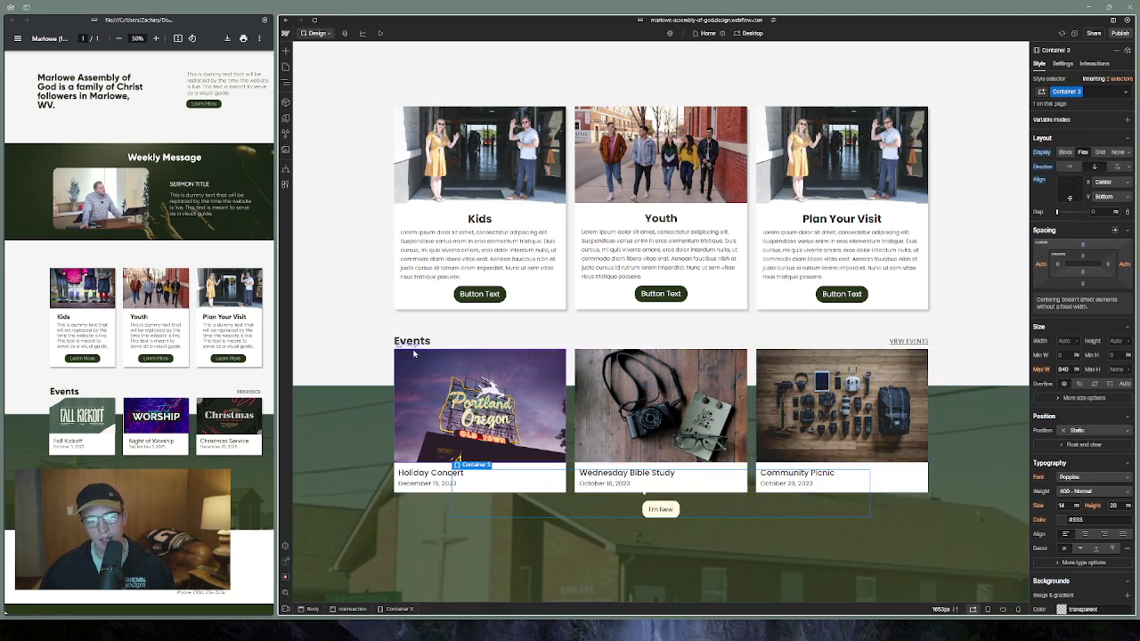
Change the events container's position to Relative, and try raising it with a negative top offset, undoing that offset
click(445, 357)
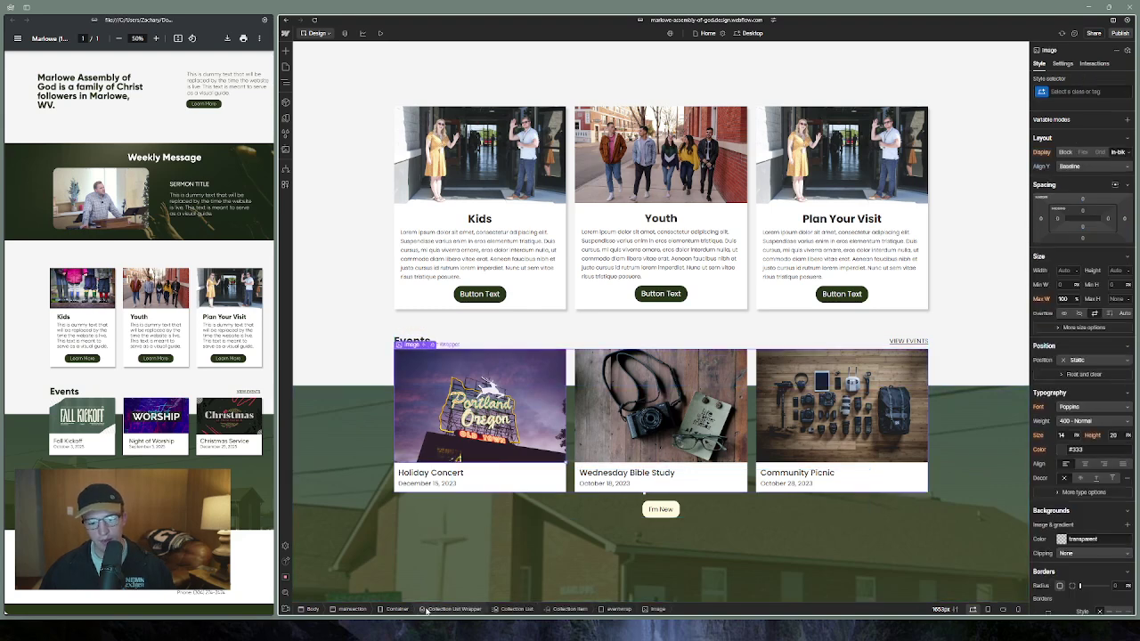
click(450, 608)
click(396, 609)
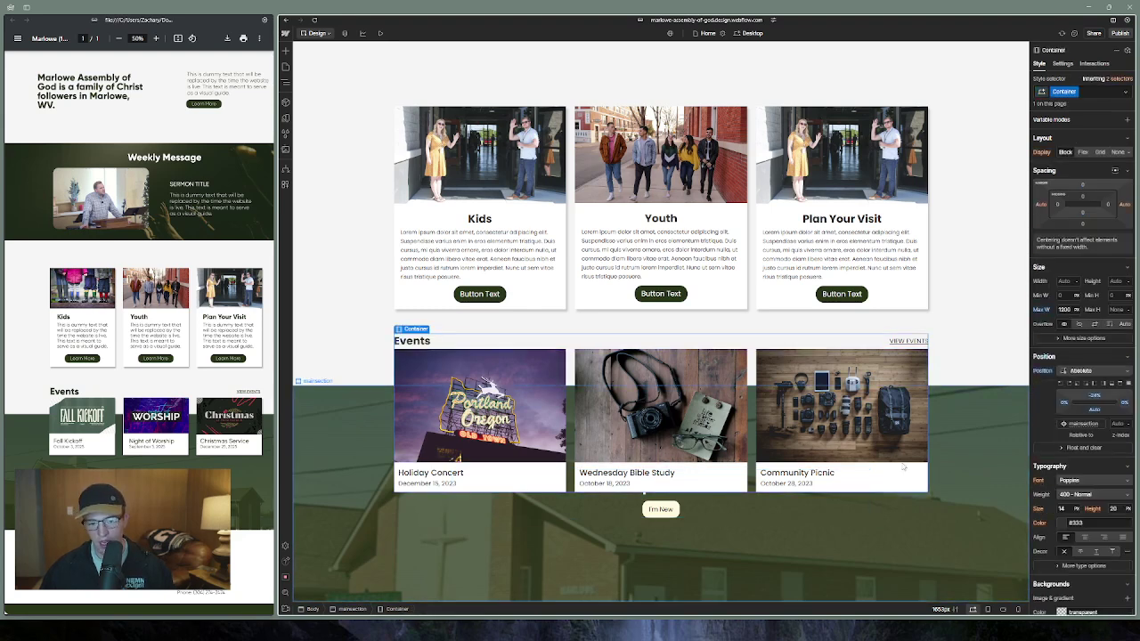
click(1081, 371)
click(1079, 359)
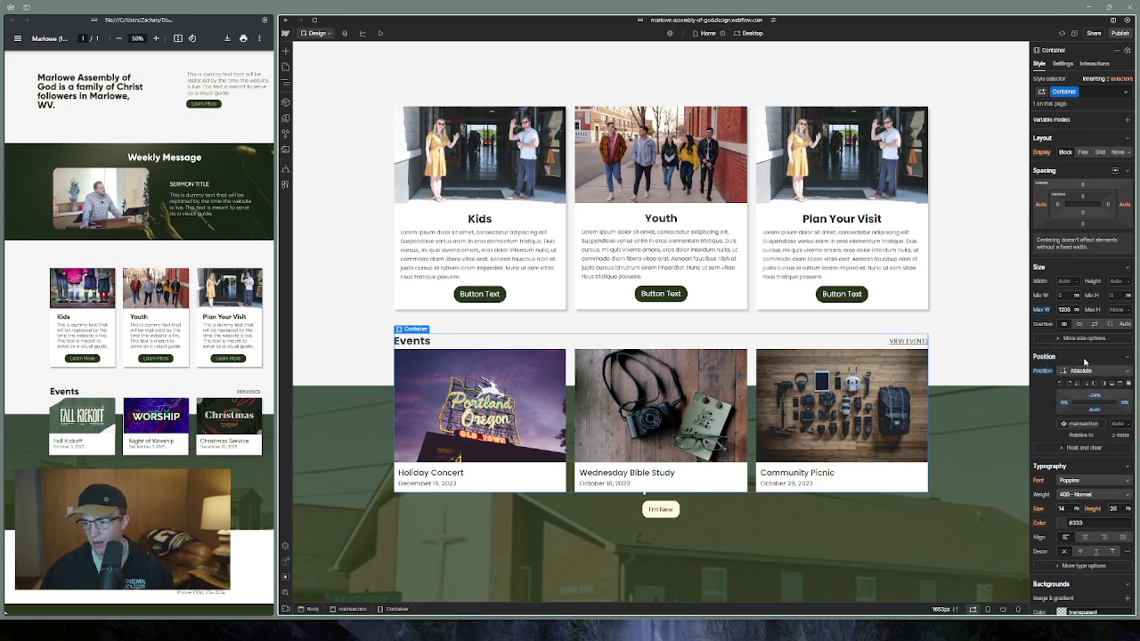
click(1093, 374)
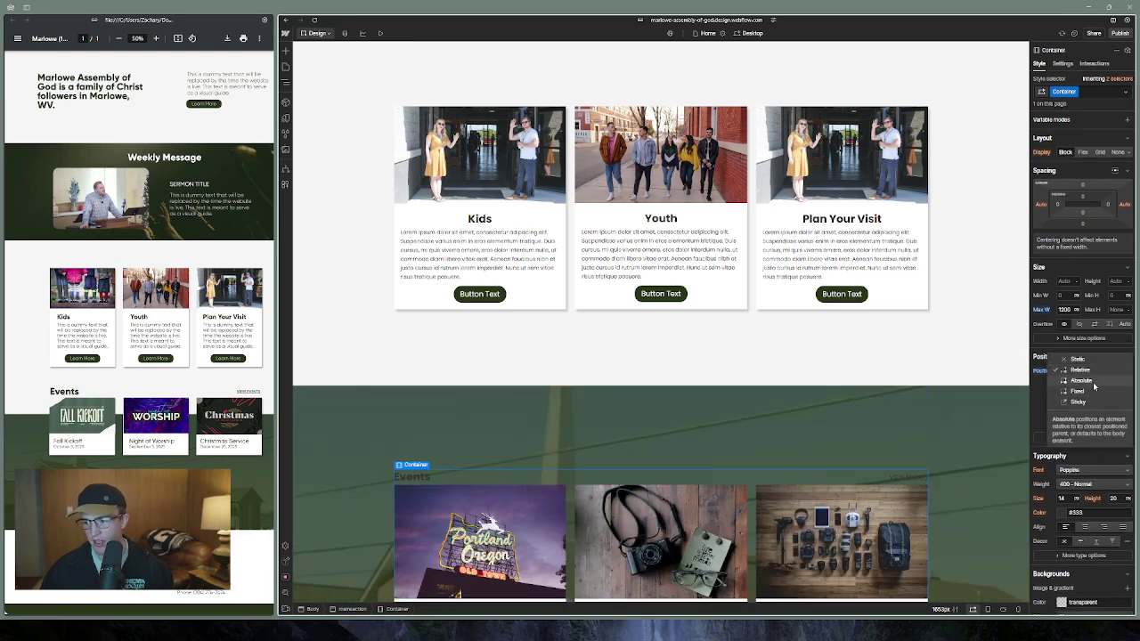
click(1089, 360)
scroll(894, 433, down, 2)
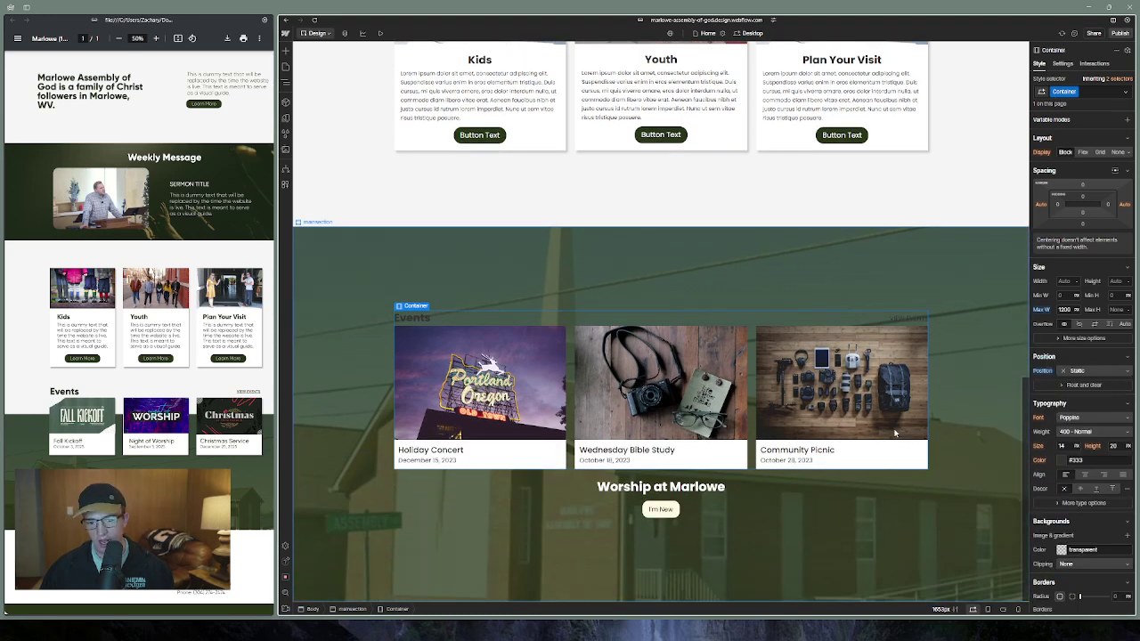
click(1076, 372)
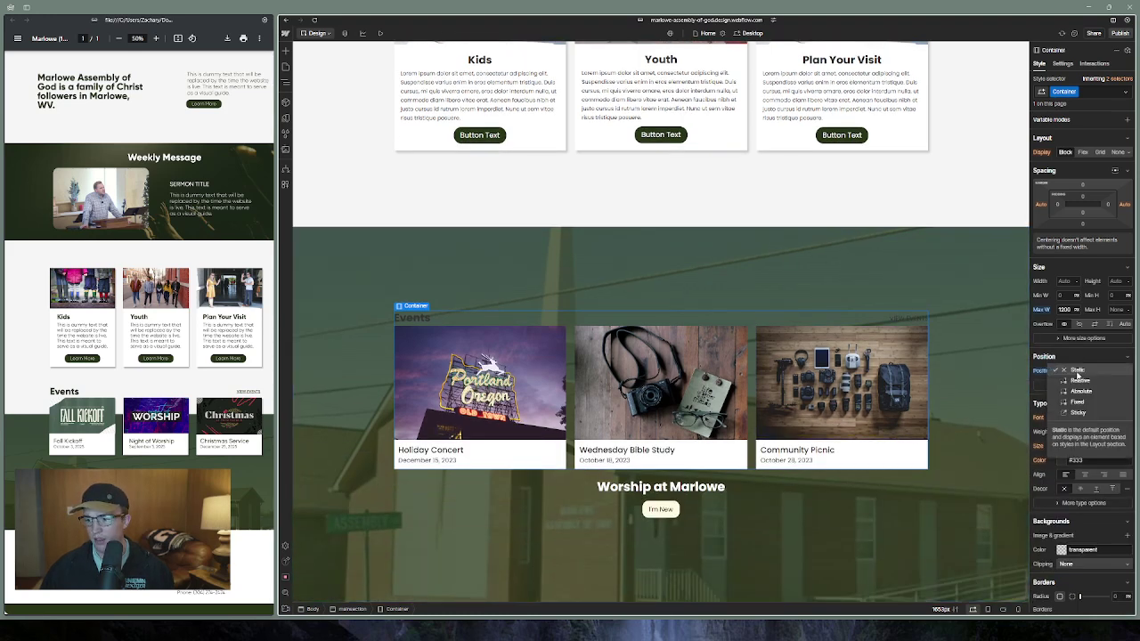
click(1078, 380)
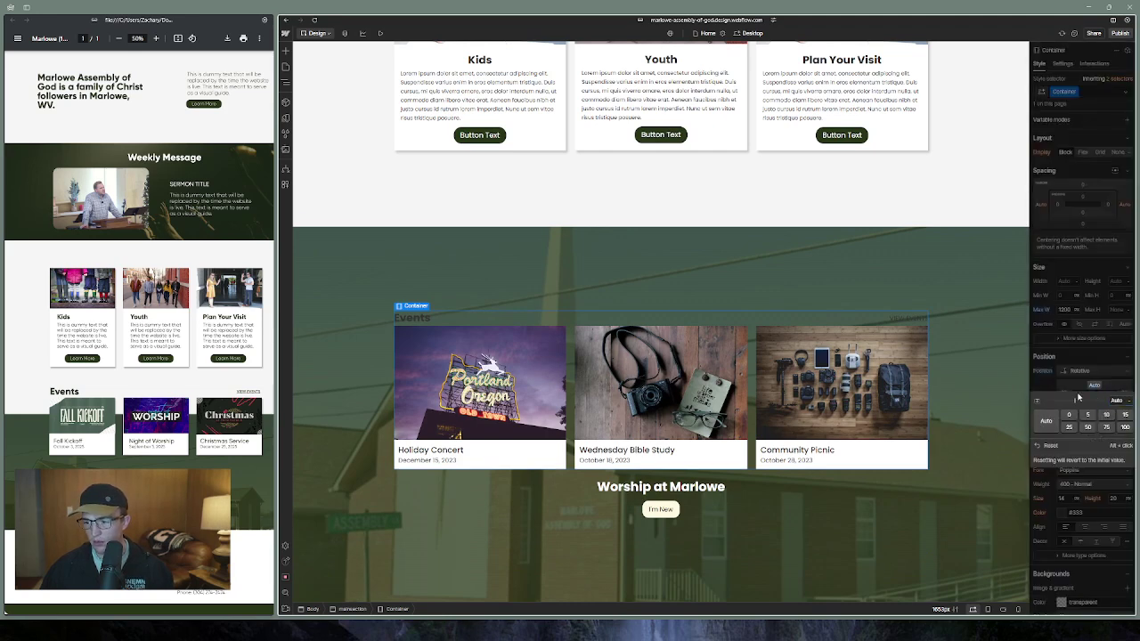
drag(1094, 386, 1066, 248)
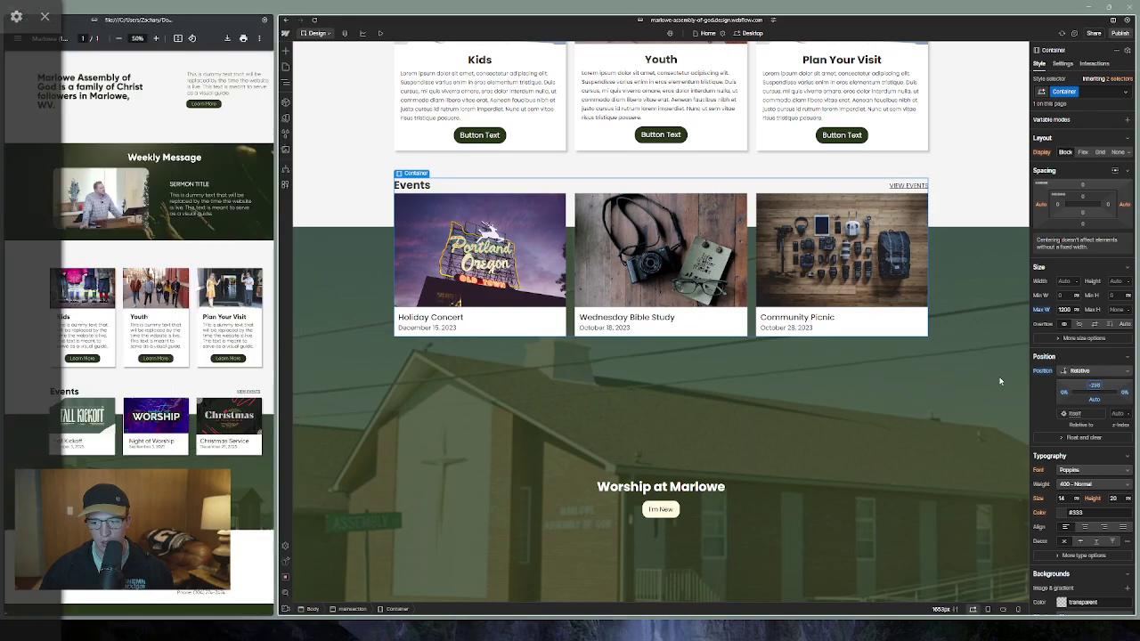
key(ctrl+z)
Reduce the green church-photo section's top and bottom padding to 5vh
click(998, 376)
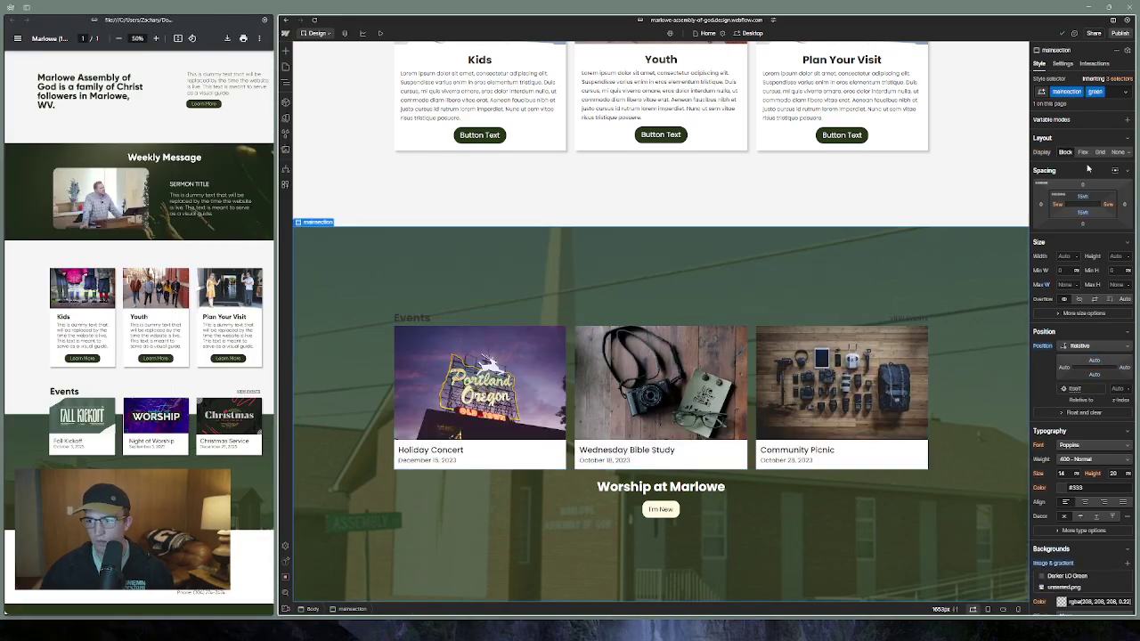
drag(1084, 200, 1084, 193)
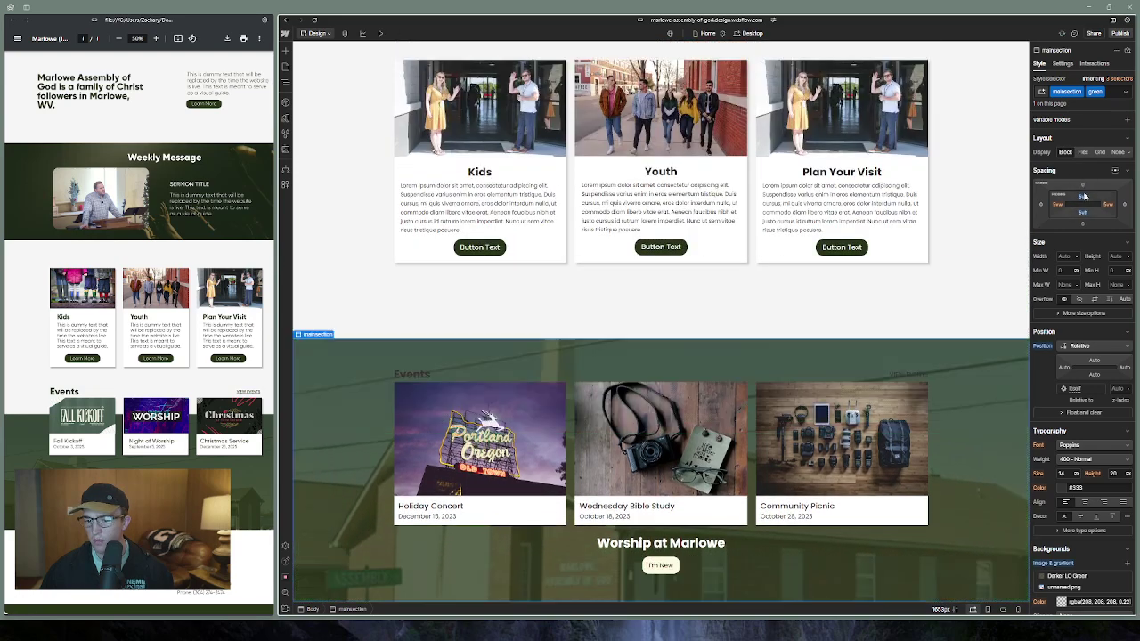
Raise the events container with a top offset of about -179 px so it overlaps the upper edge of the green section
click(446, 378)
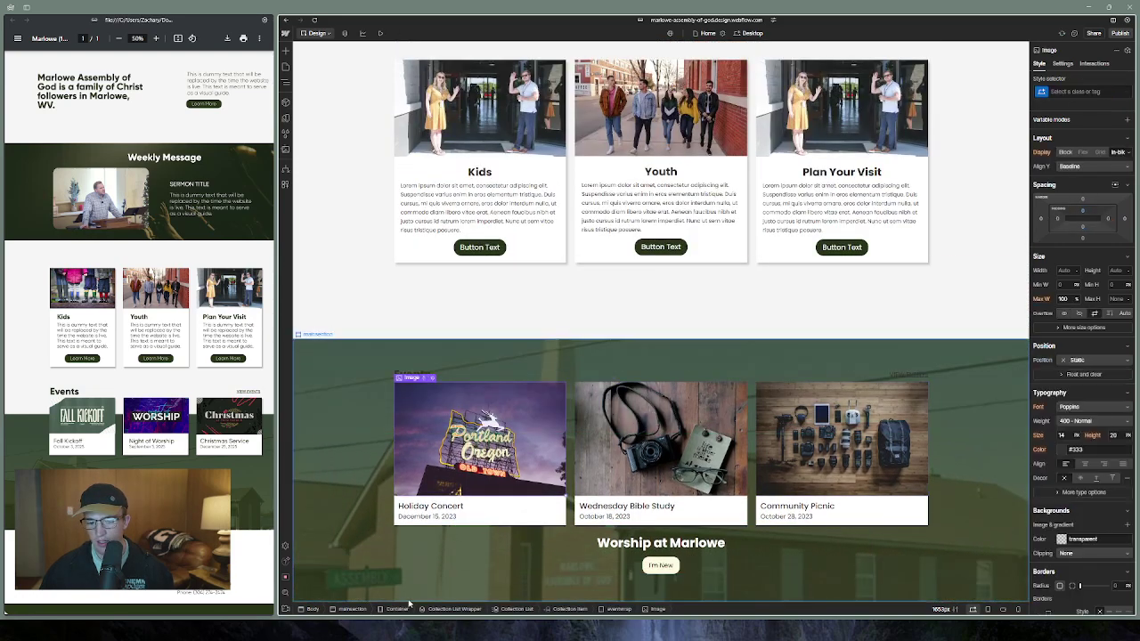
drag(1104, 387, 1090, 315)
drag(1090, 313, 1088, 309)
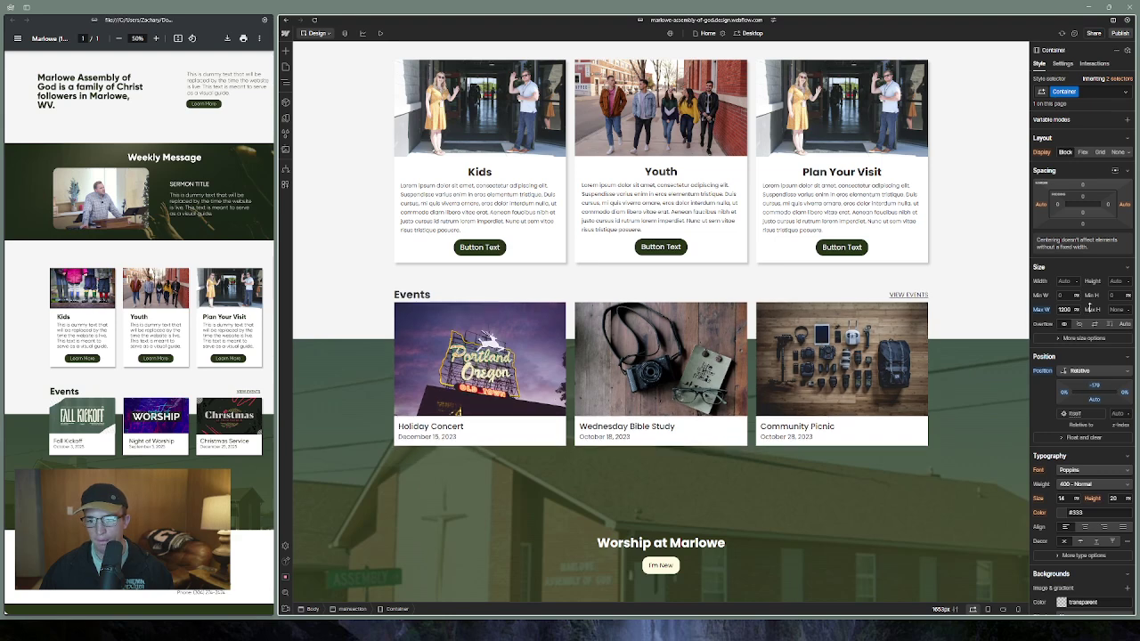
Reduce the green church-photo section's top and bottom padding to 2vh
click(713, 560)
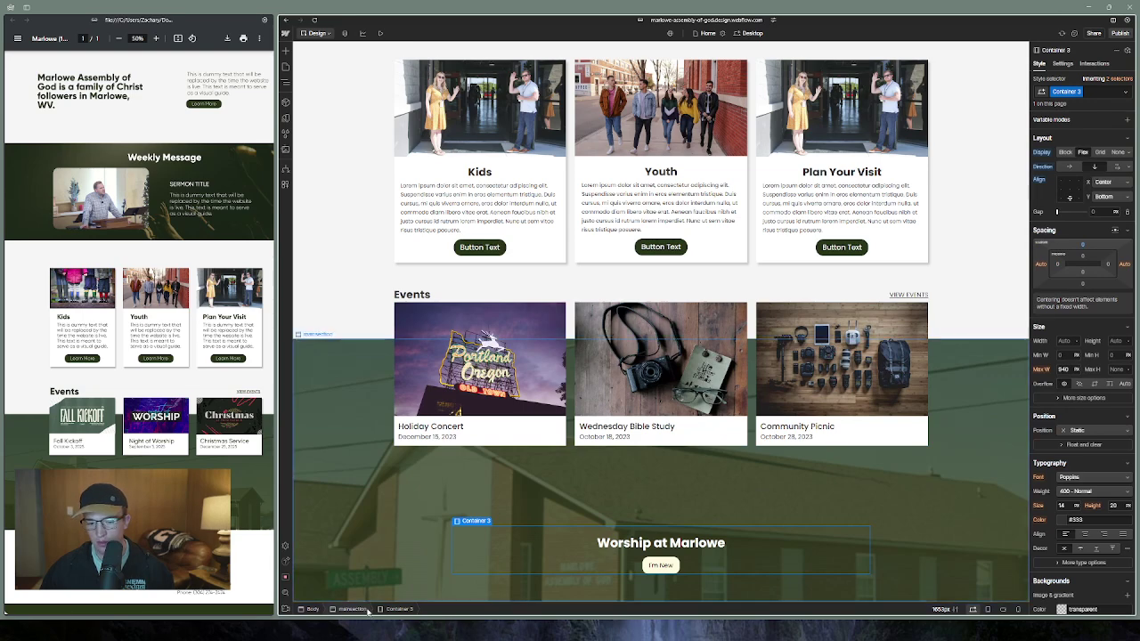
click(356, 609)
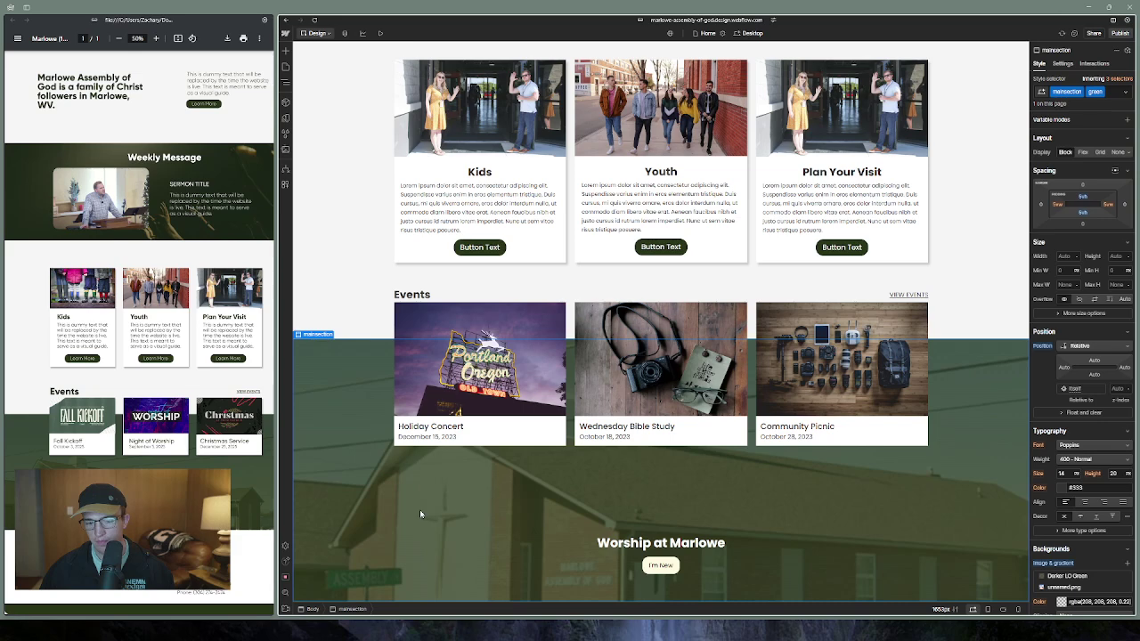
mouse_move(1091, 195)
mouse_down()
mouse_move(1091, 186)
mouse_move(1091, 195)
mouse_up()
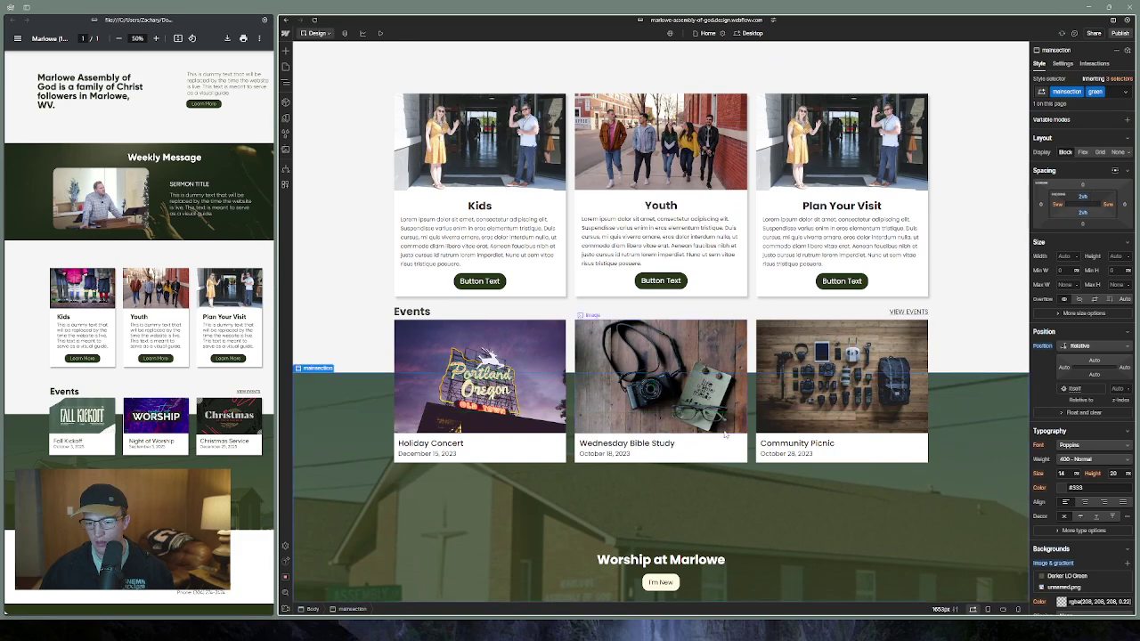
click(651, 547)
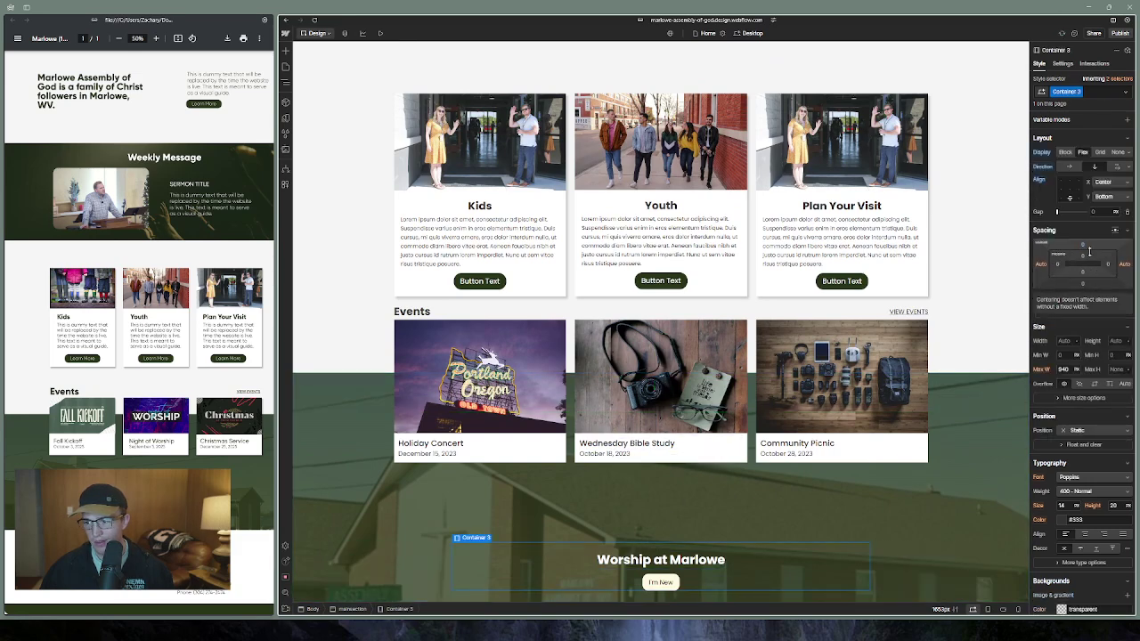
click(527, 490)
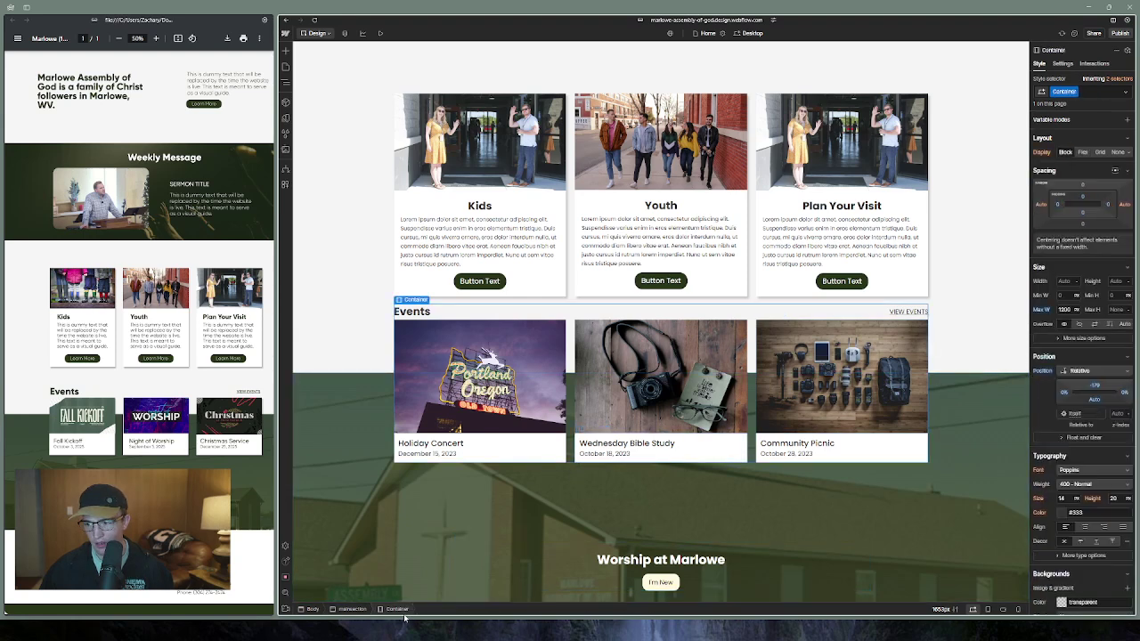
click(554, 445)
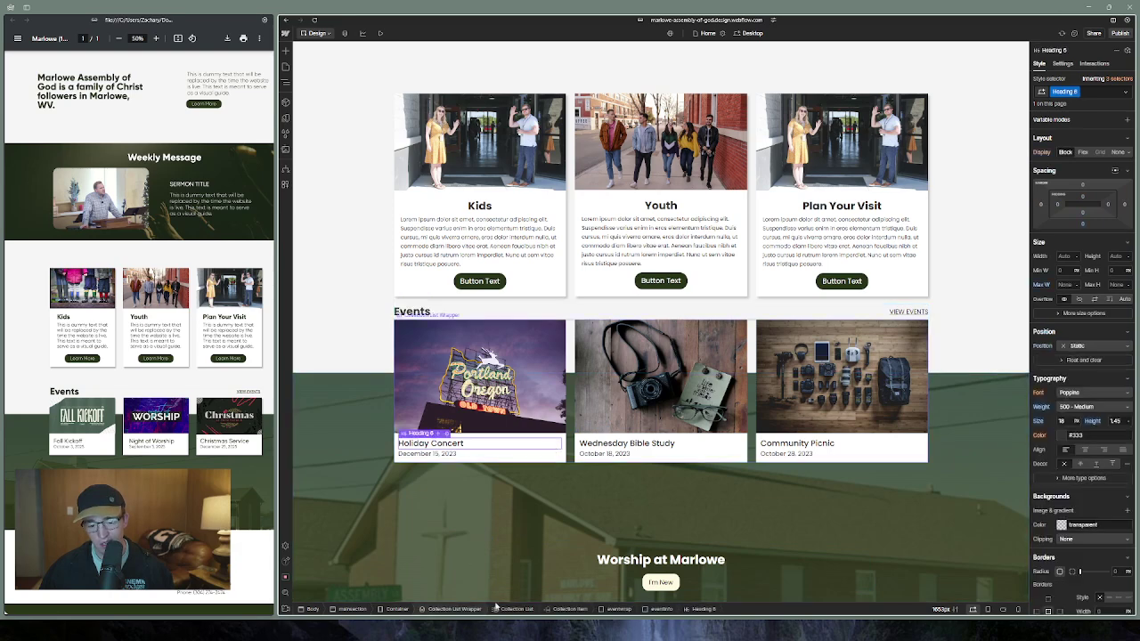
click(572, 610)
click(518, 609)
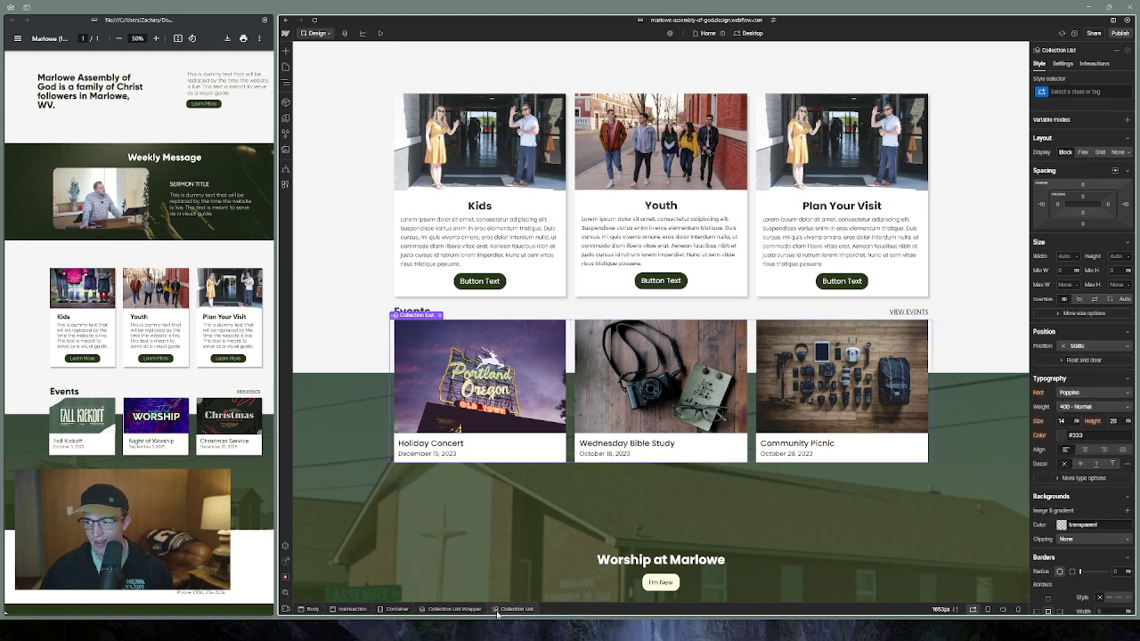
click(459, 610)
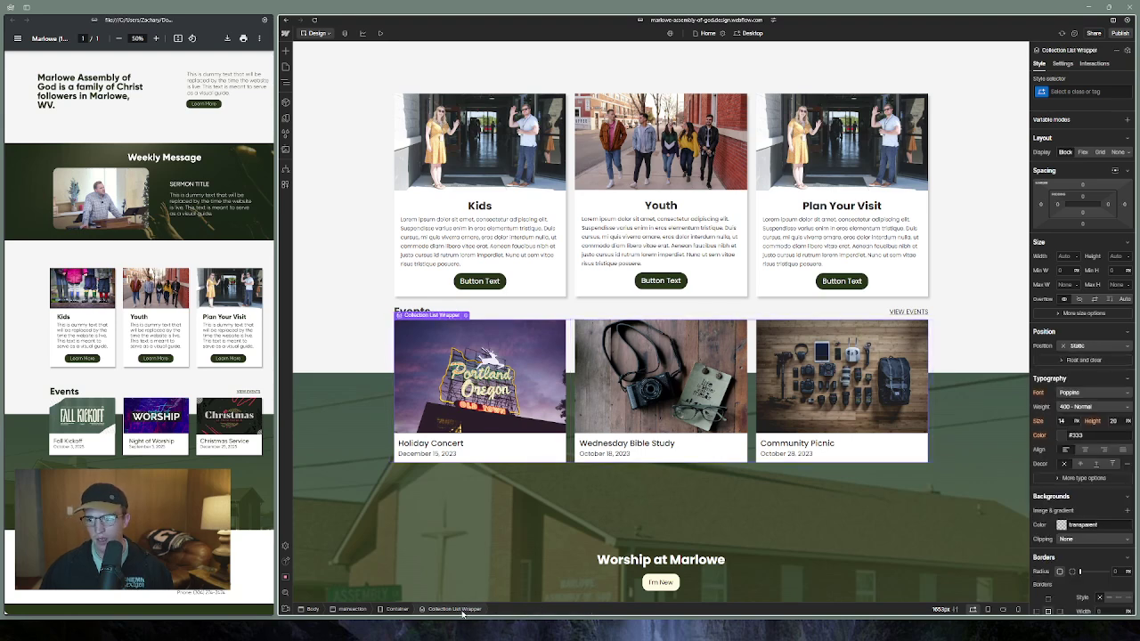
click(397, 609)
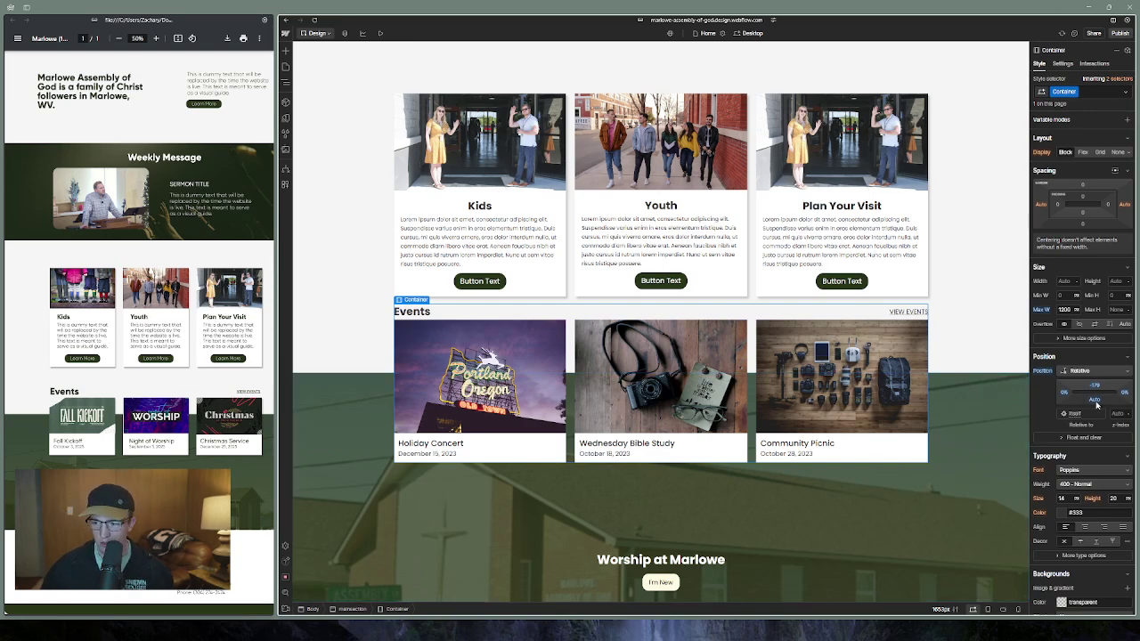
click(1095, 400)
click(1070, 429)
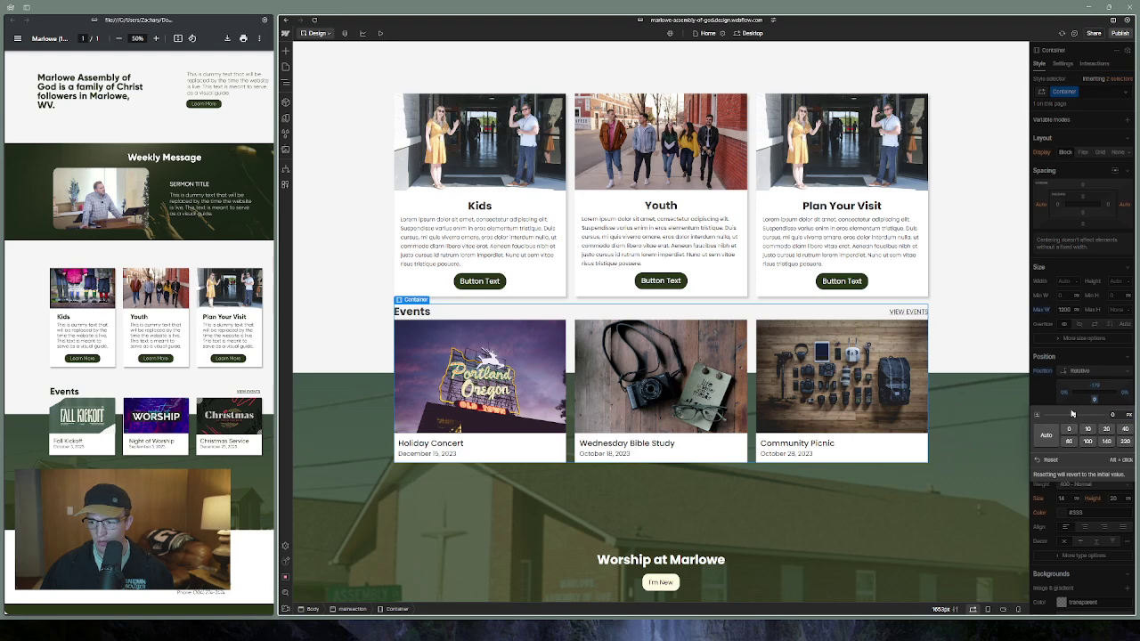
click(1047, 436)
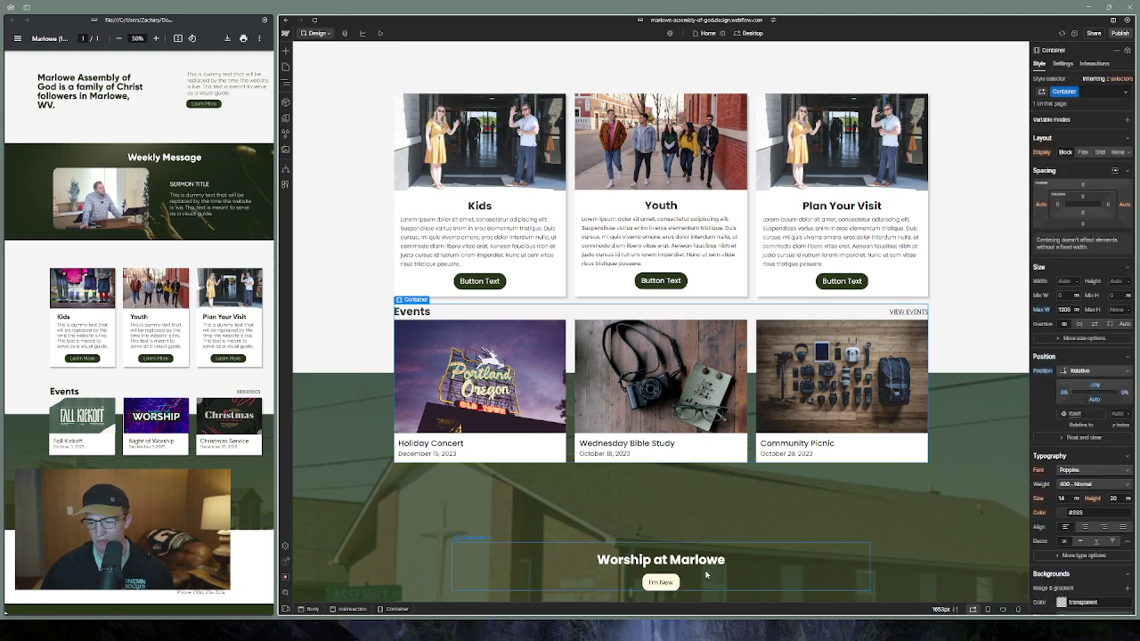
Give the events container a top margin of 10 px
click(786, 553)
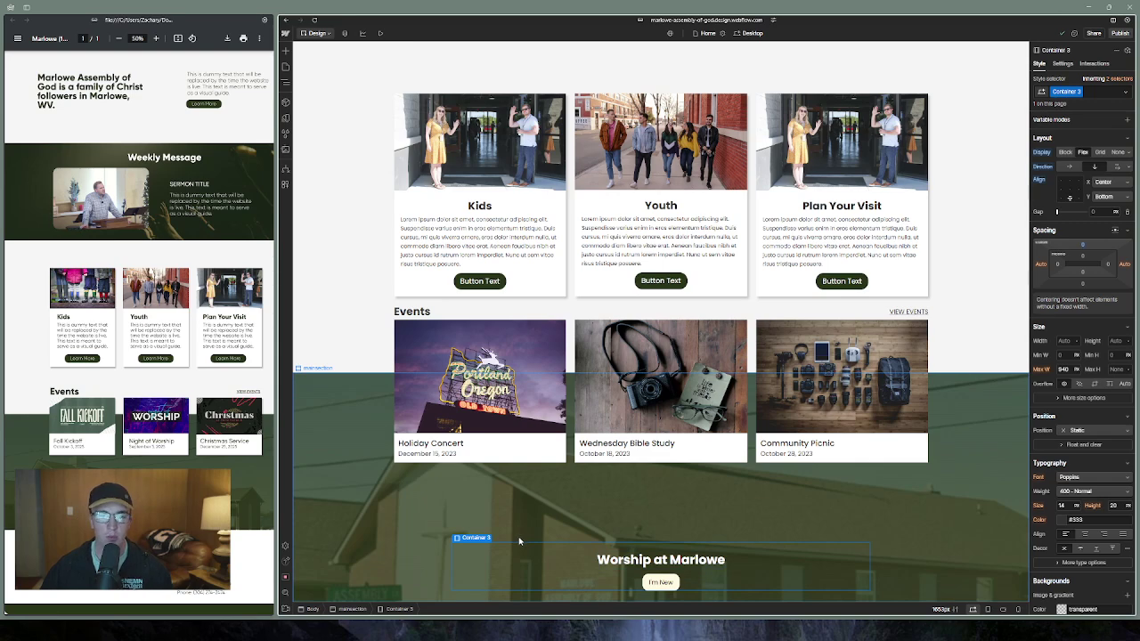
click(568, 382)
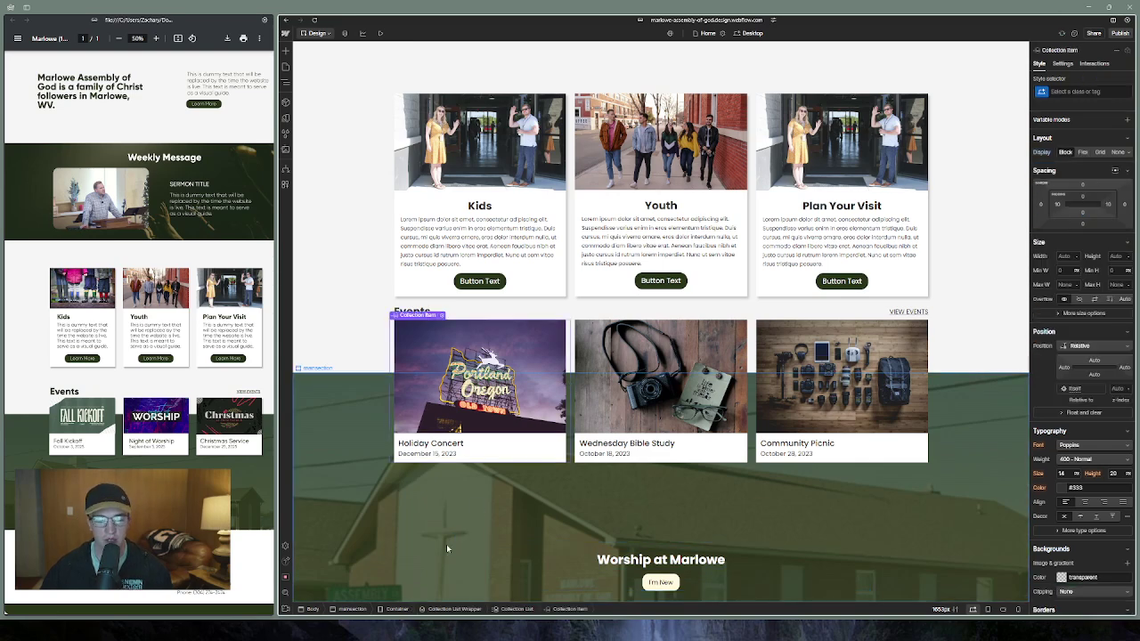
click(393, 608)
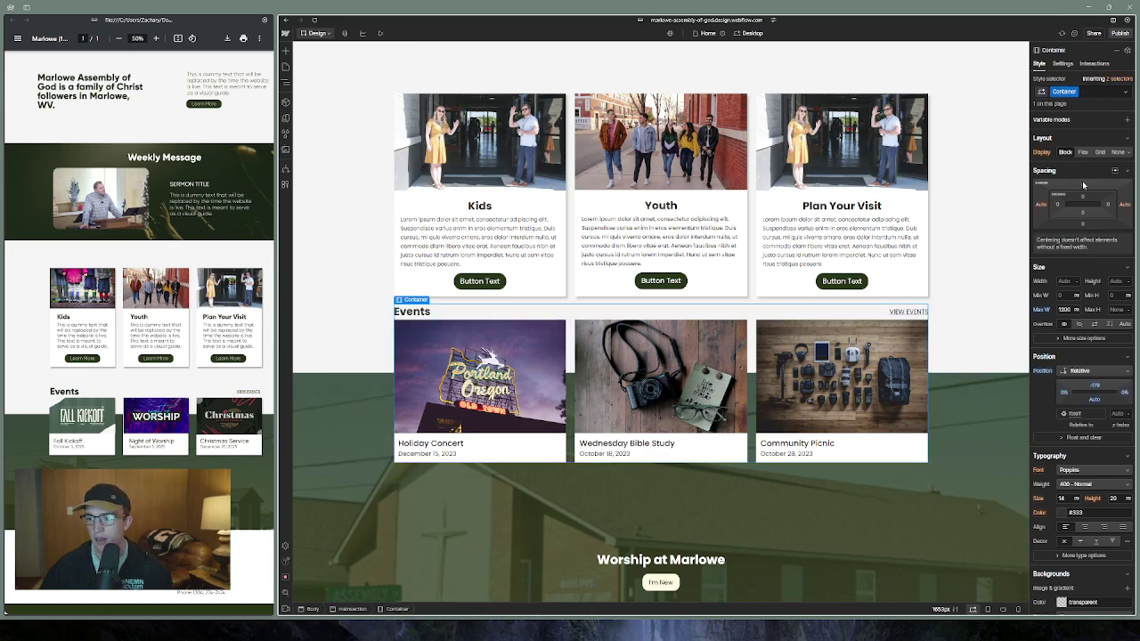
drag(1082, 185, 1082, 181)
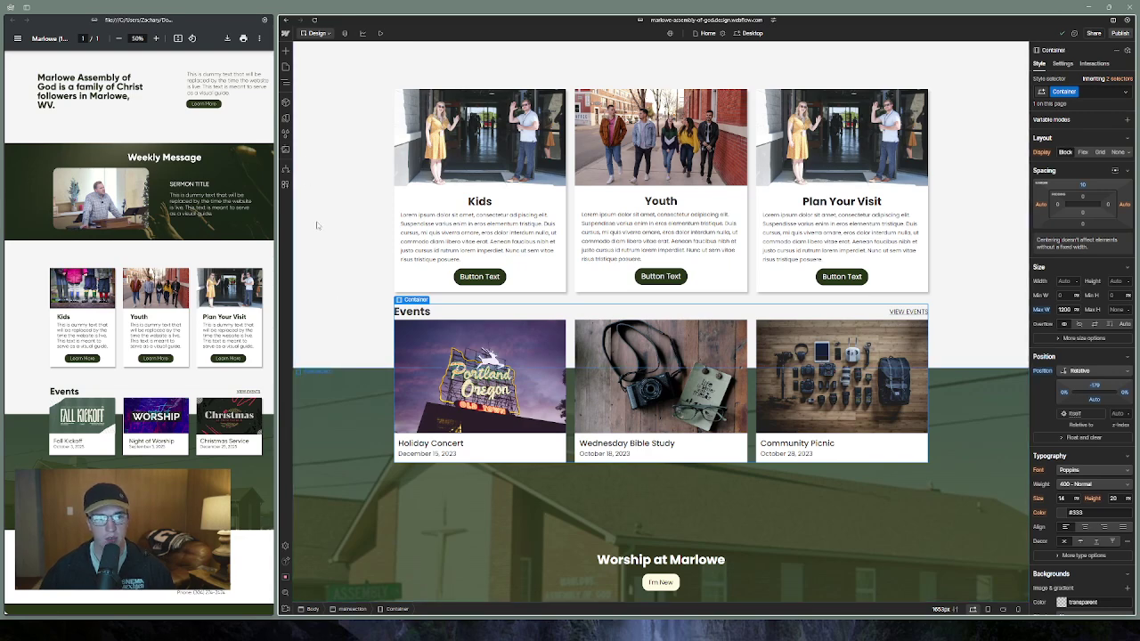
Reduce the green church-photo section's top and bottom padding to 0vh
click(323, 417)
drag(1097, 194, 1095, 194)
Lower the events container by changing its relative top offset to about -95 px
click(570, 322)
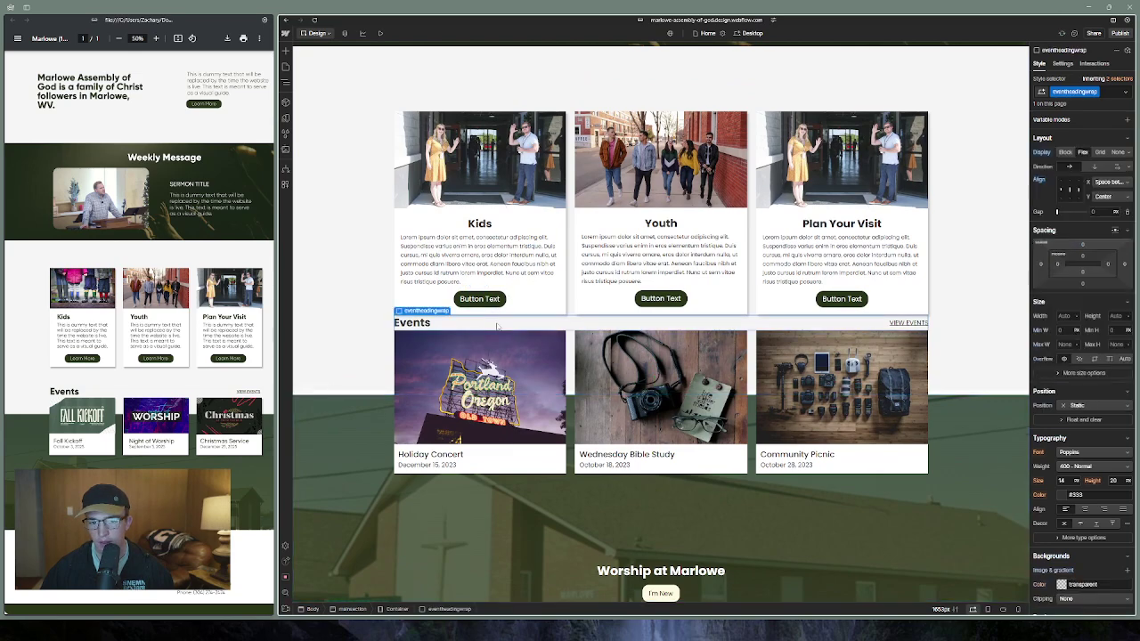
click(511, 462)
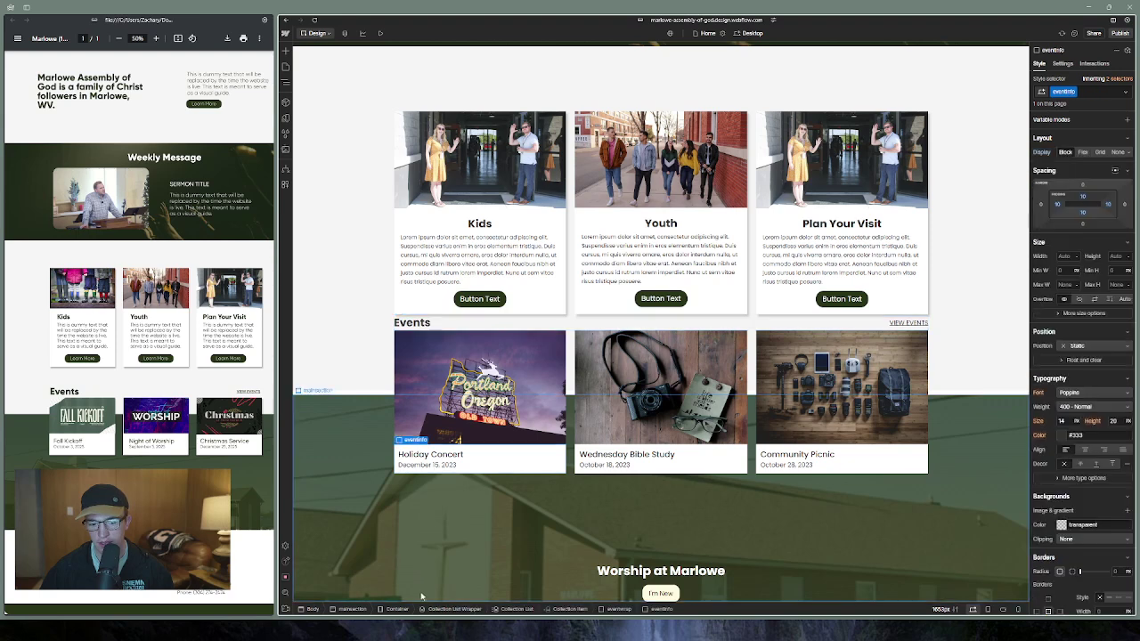
click(397, 609)
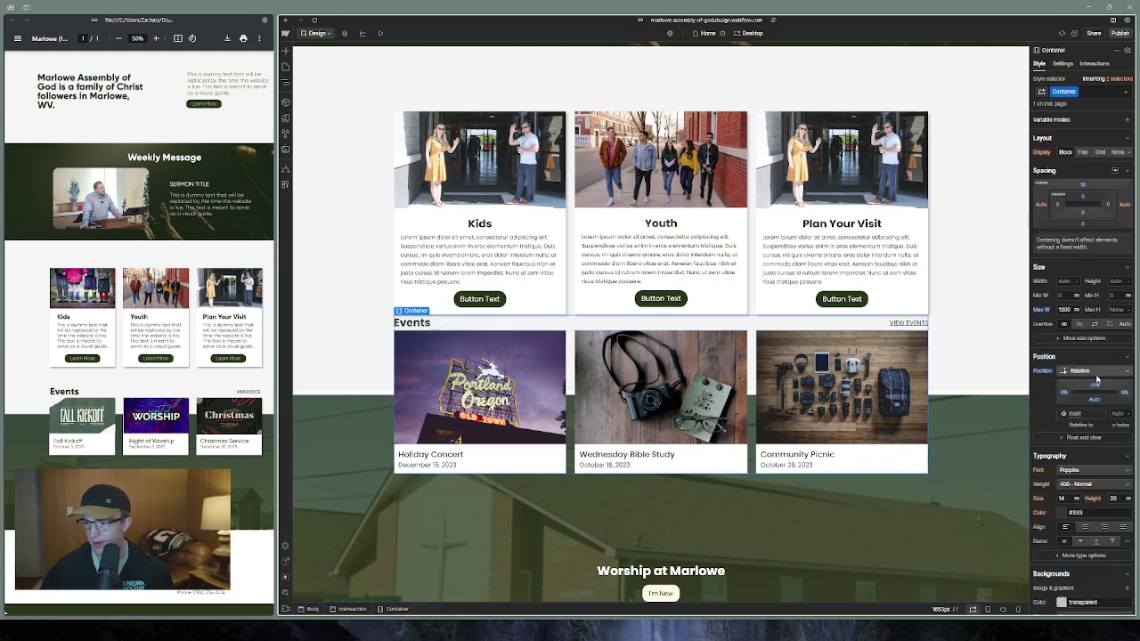
drag(1095, 385, 1087, 423)
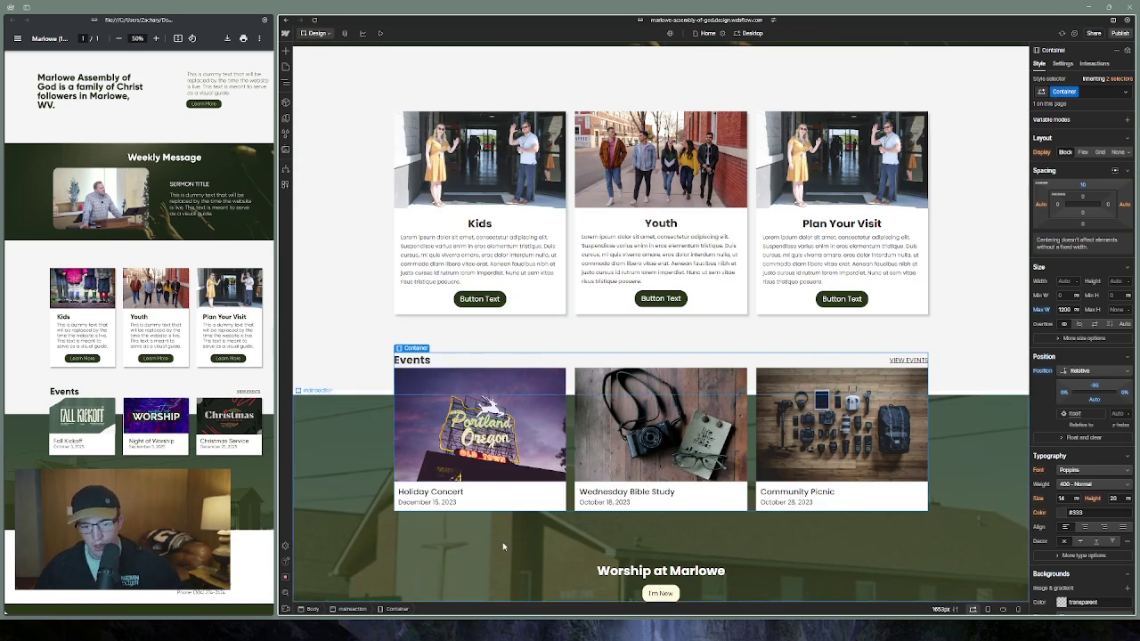
Browse the Starter library layouts and insert the Footer Dark layout into the page
click(285, 51)
click(372, 68)
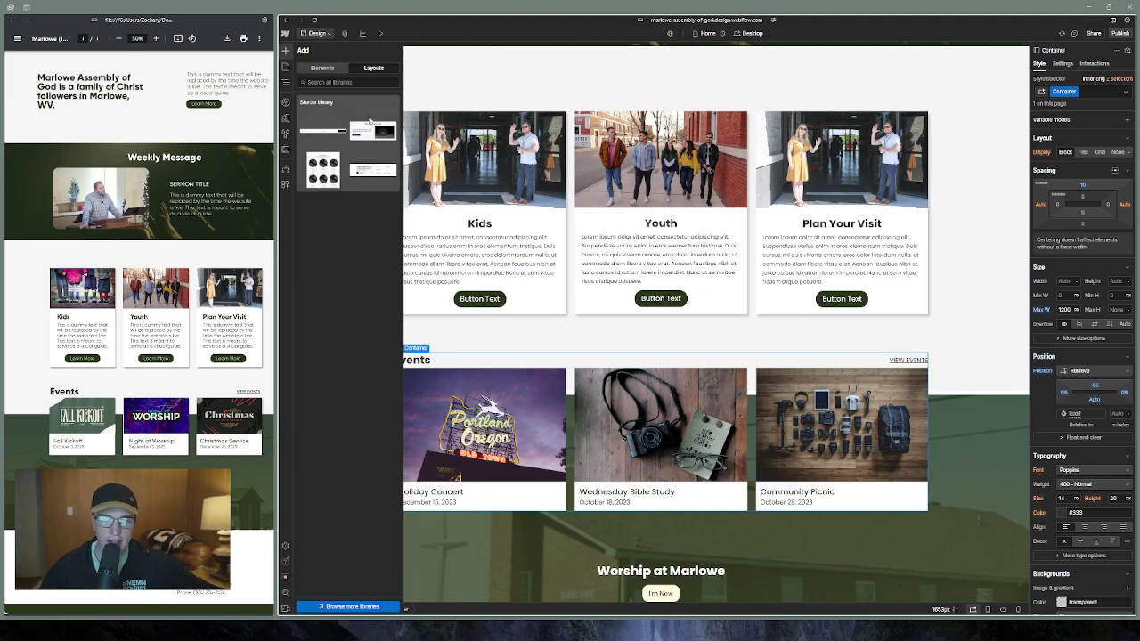
click(372, 129)
scroll(356, 356, down, 10)
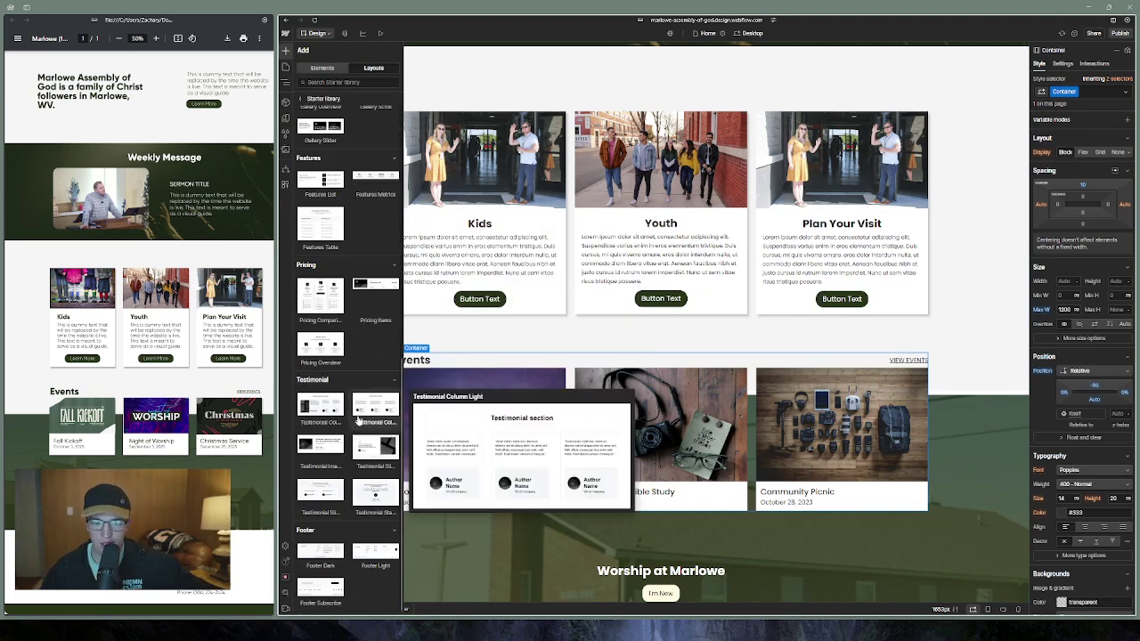
mouse_move(321, 198)
scroll(320, 198, up, 3)
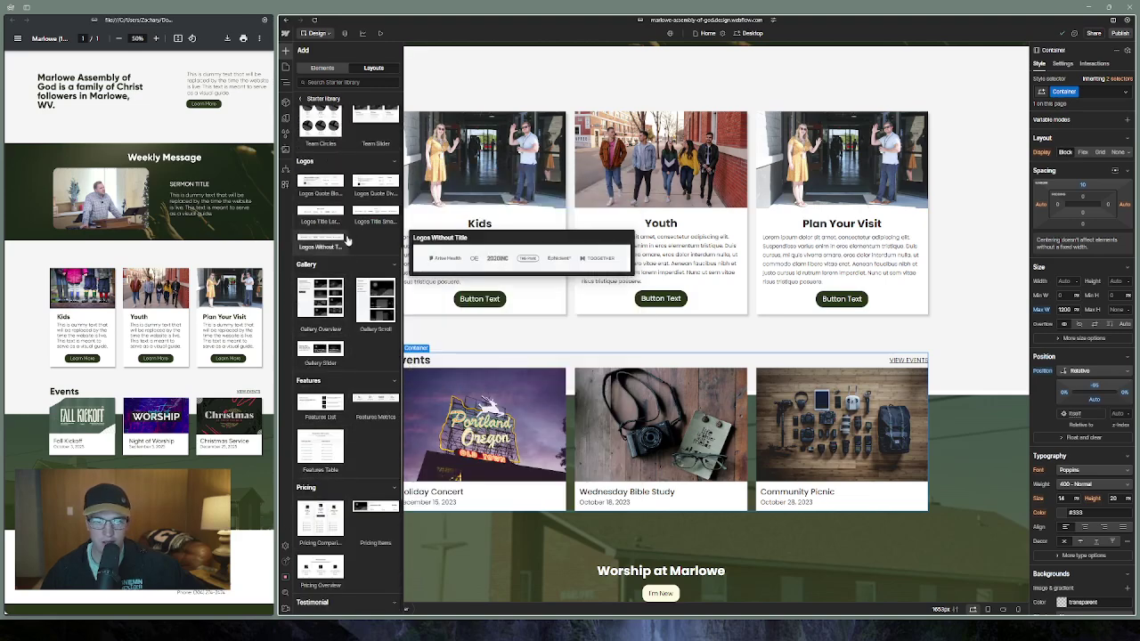
click(353, 283)
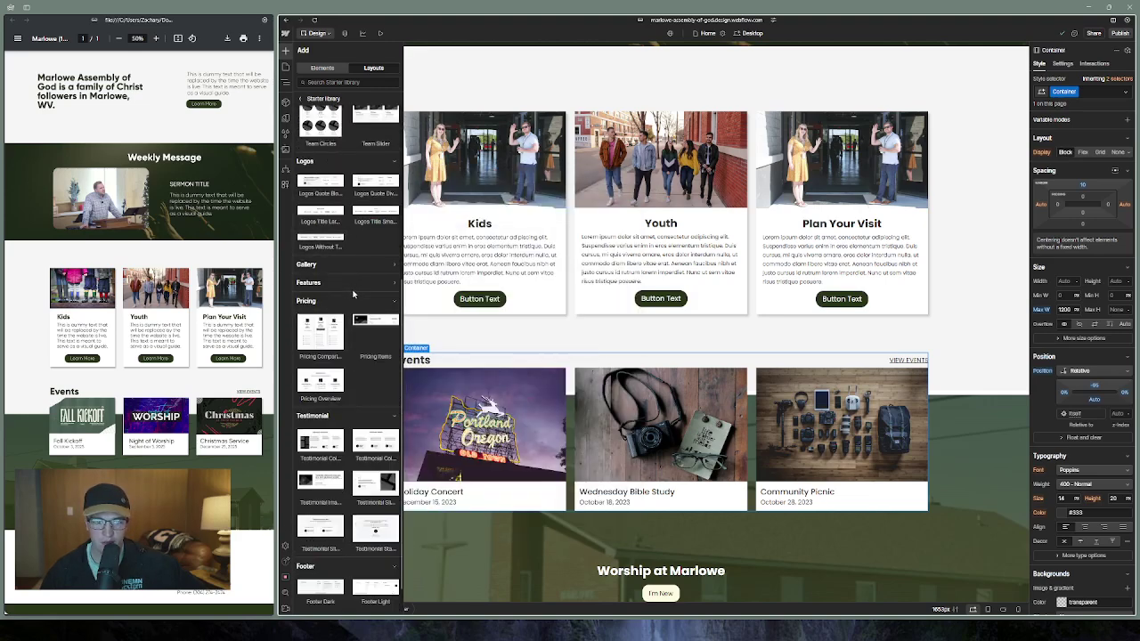
click(349, 303)
click(349, 383)
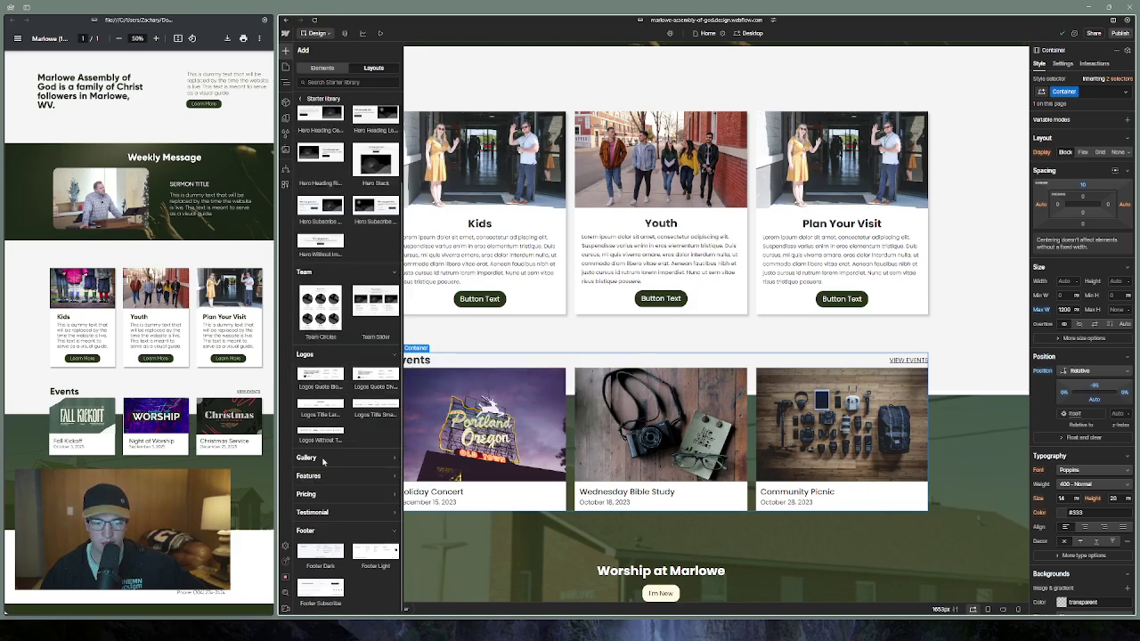
mouse_move(308, 567)
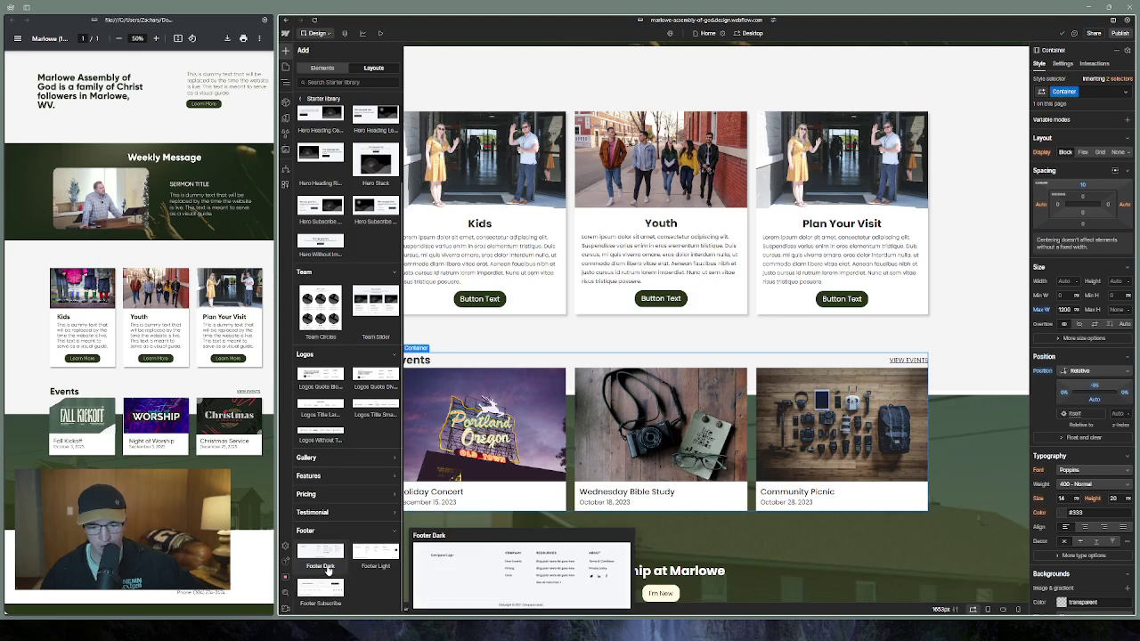
mouse_move(360, 560)
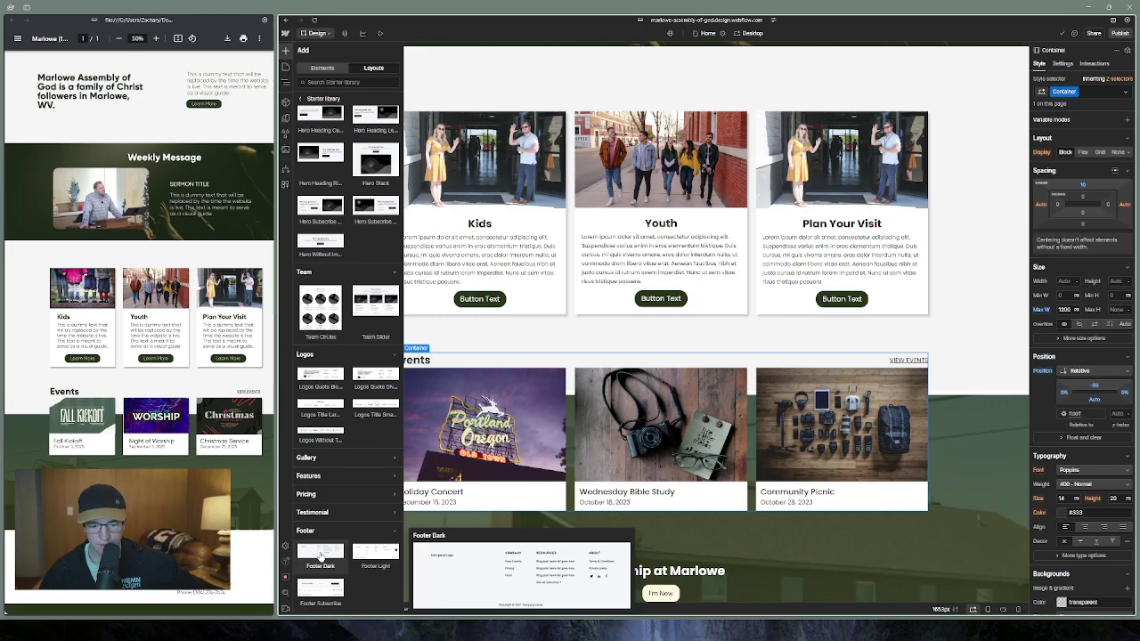
click(321, 556)
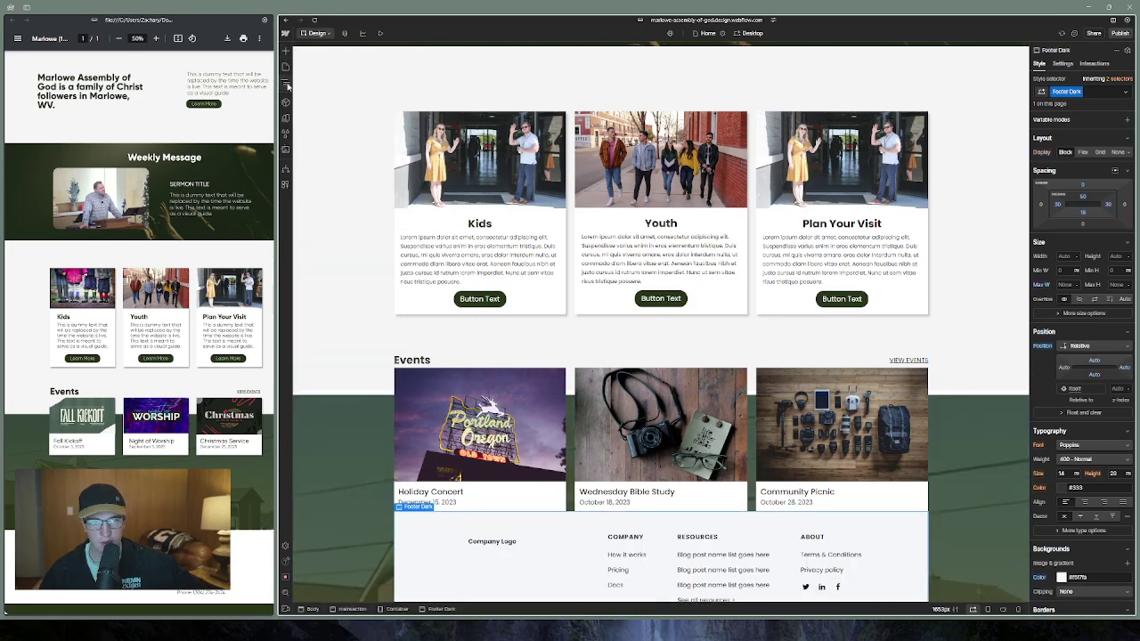
Move the Footer Dark element out of the events container to the end of the page body, below the green section
click(286, 85)
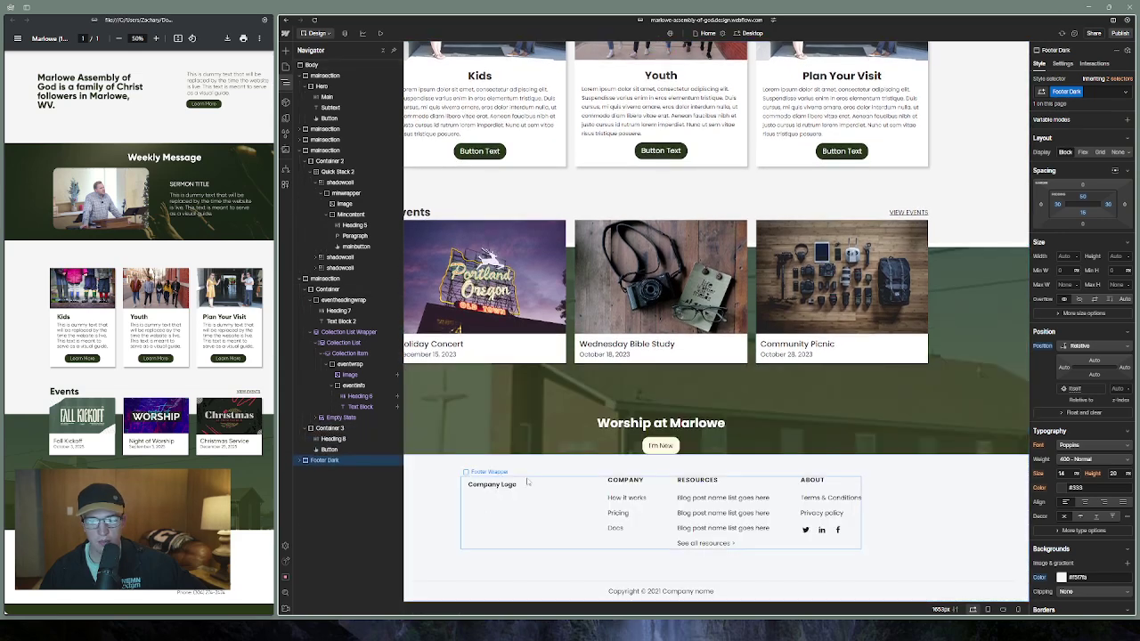
click(483, 451)
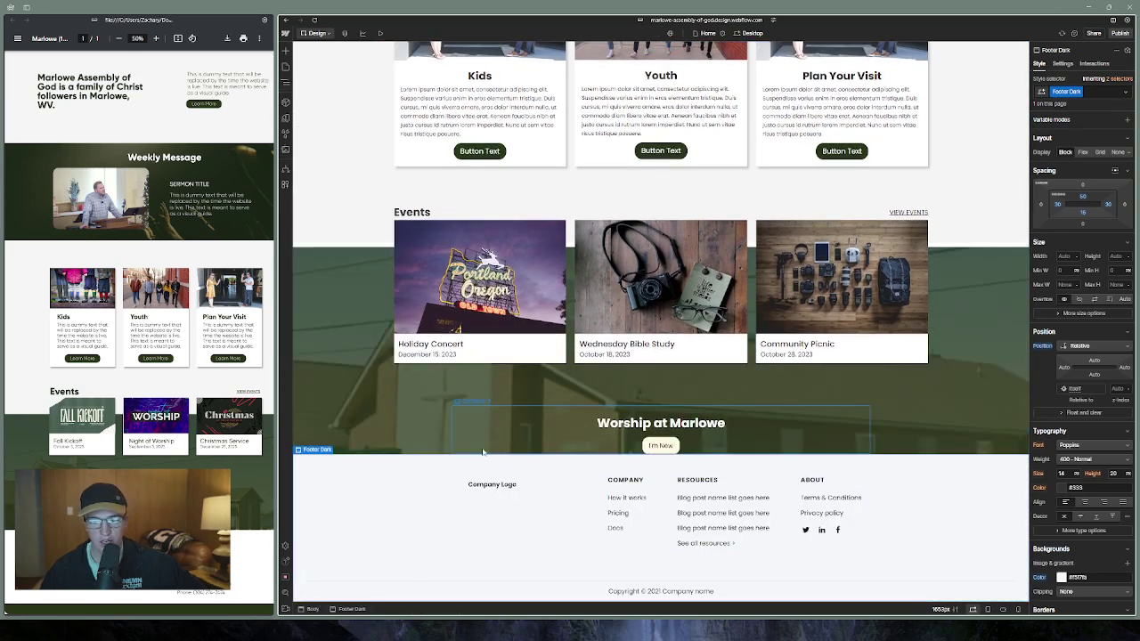
Try a 5vh bottom margin on the green church-photo section, and undo it
click(1083, 224)
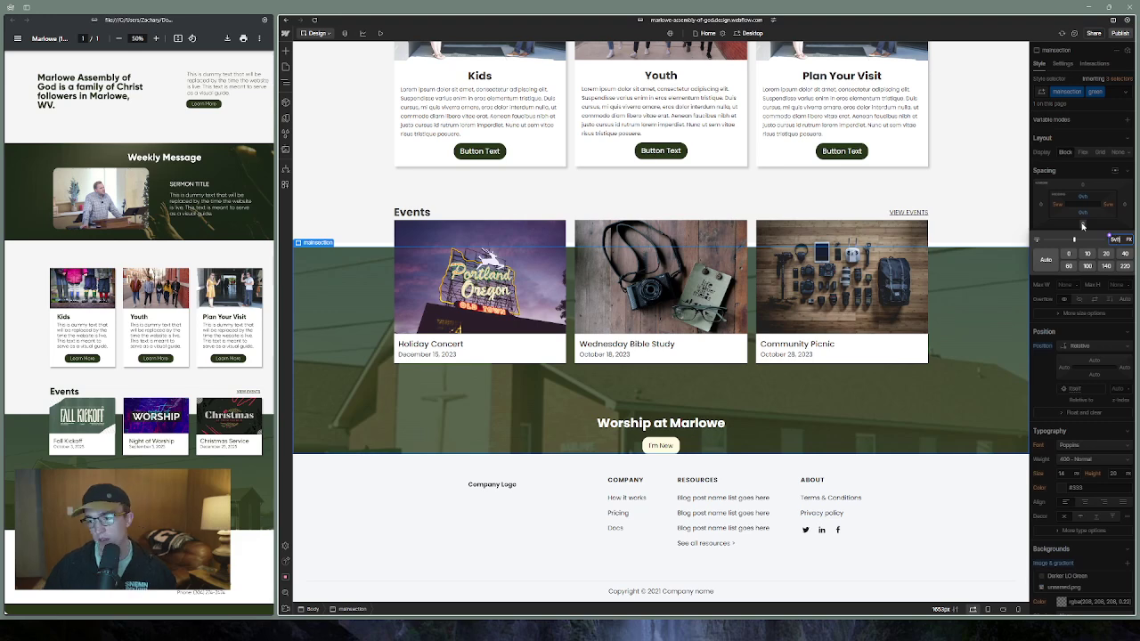
text(5vh)
key(Return)
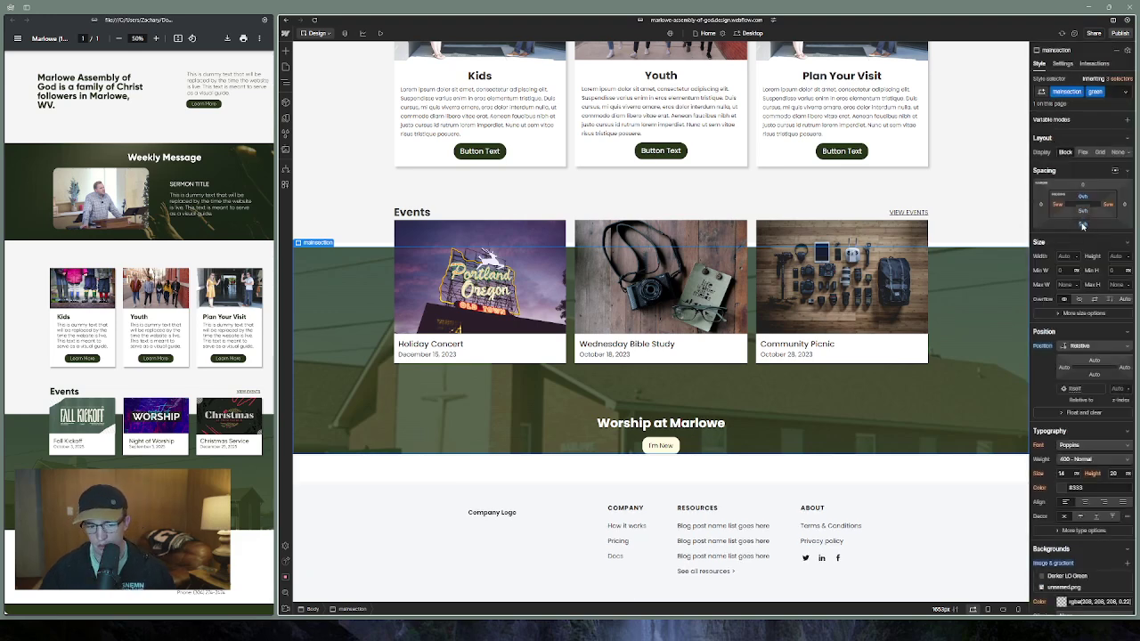
key(alt+z)
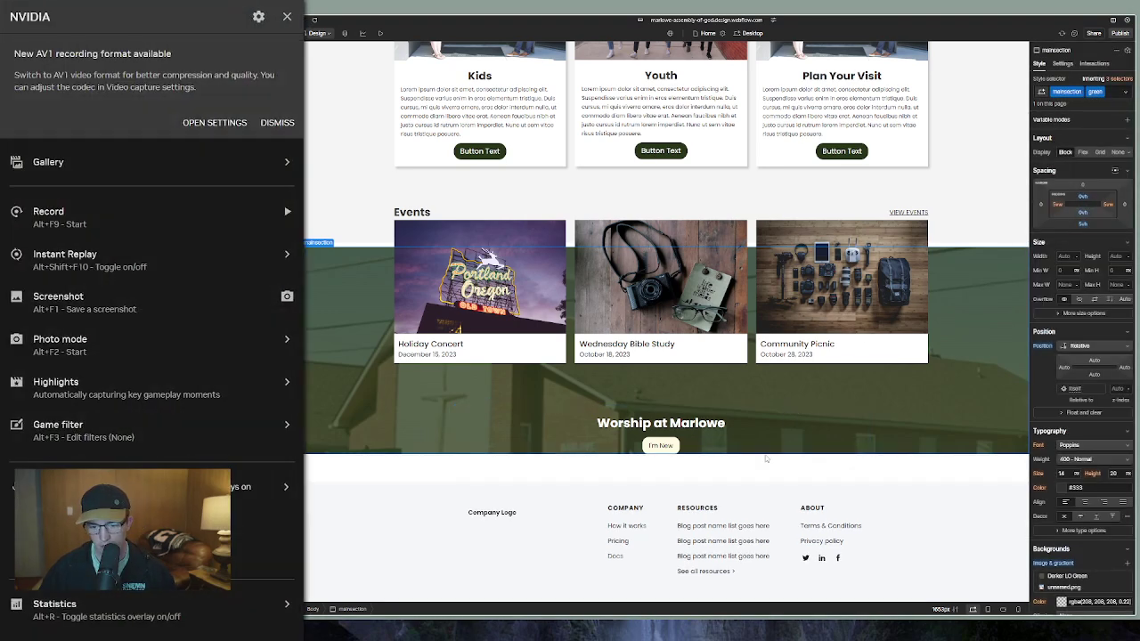
key(alt+z)
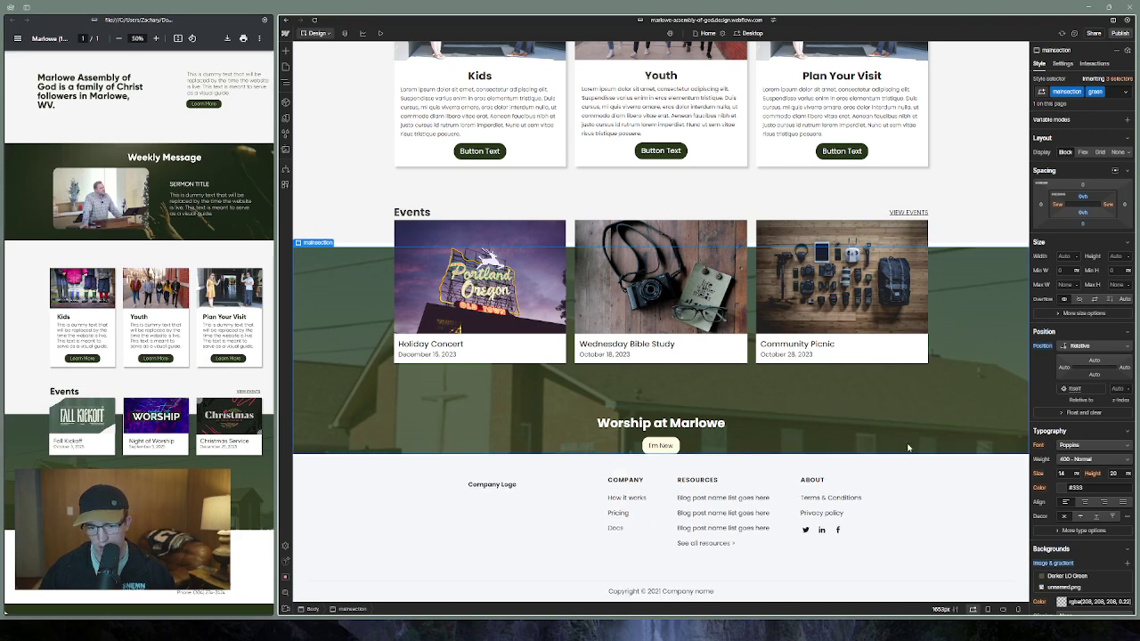
Add 80 px of bottom padding to the container holding the Worship at Marlowe heading and its button
click(712, 472)
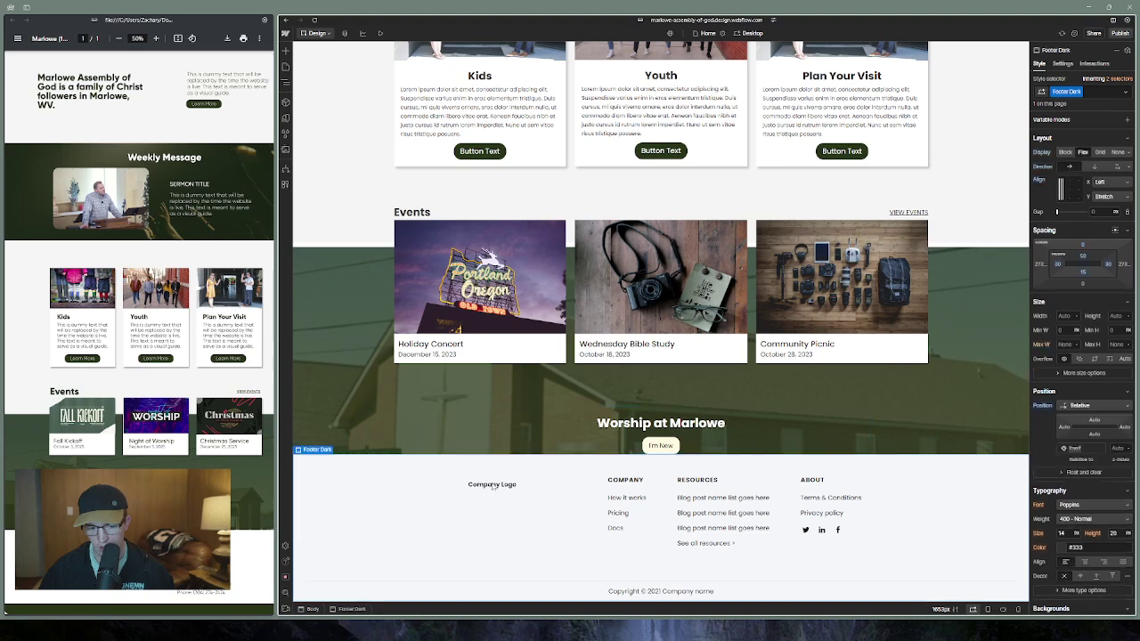
click(492, 486)
click(570, 437)
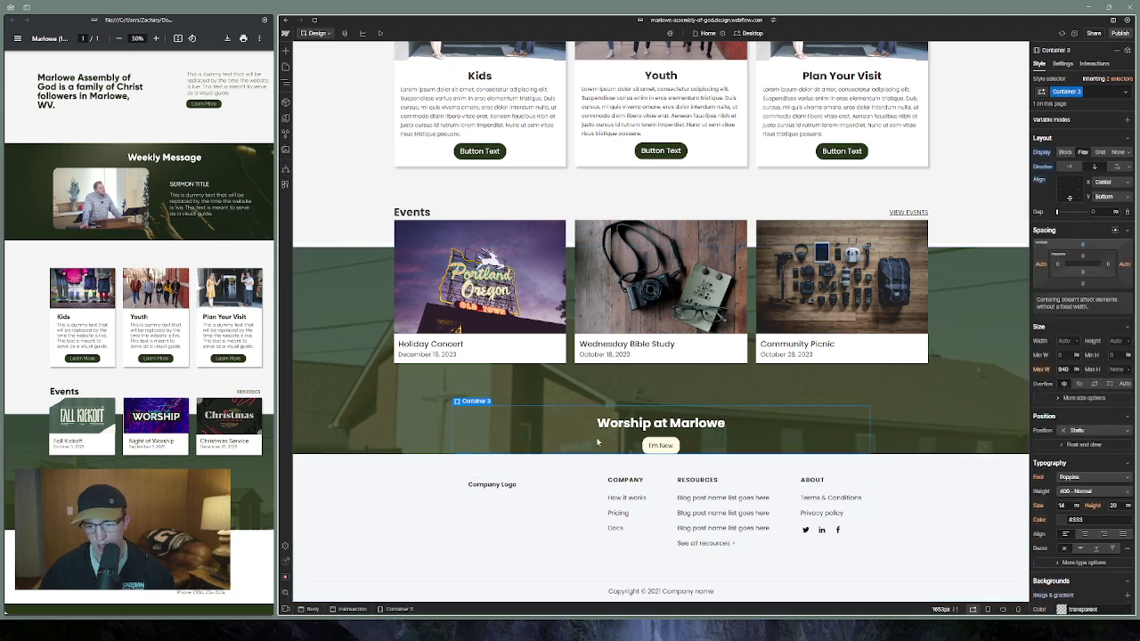
drag(1083, 261, 1085, 267)
key(alt+z)
key(alt+z)
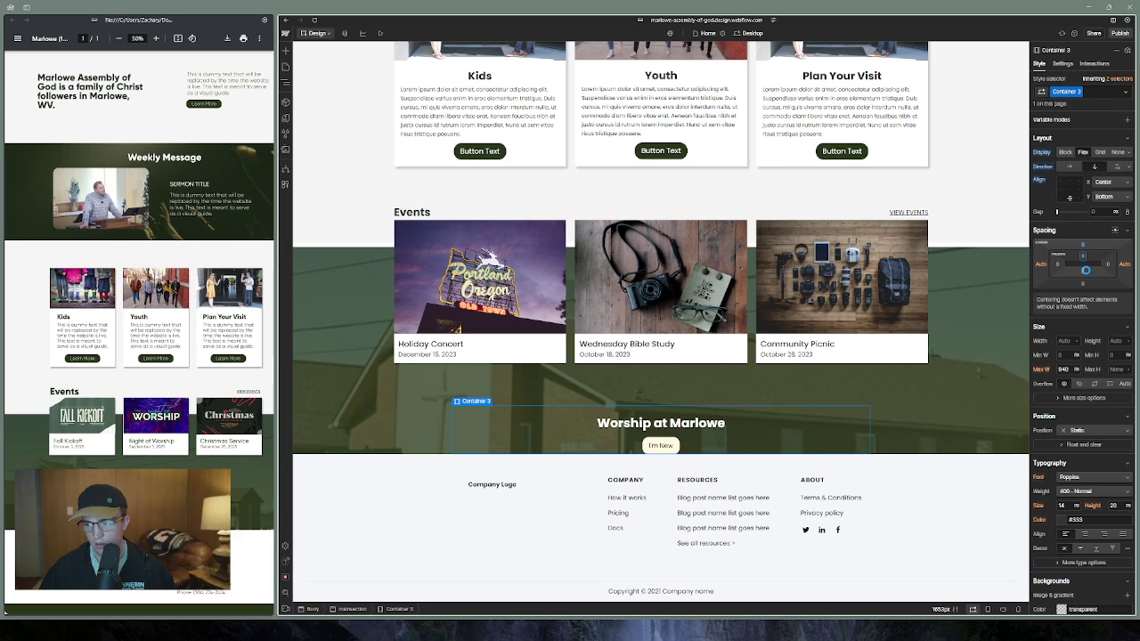
drag(1085, 269, 1082, 239)
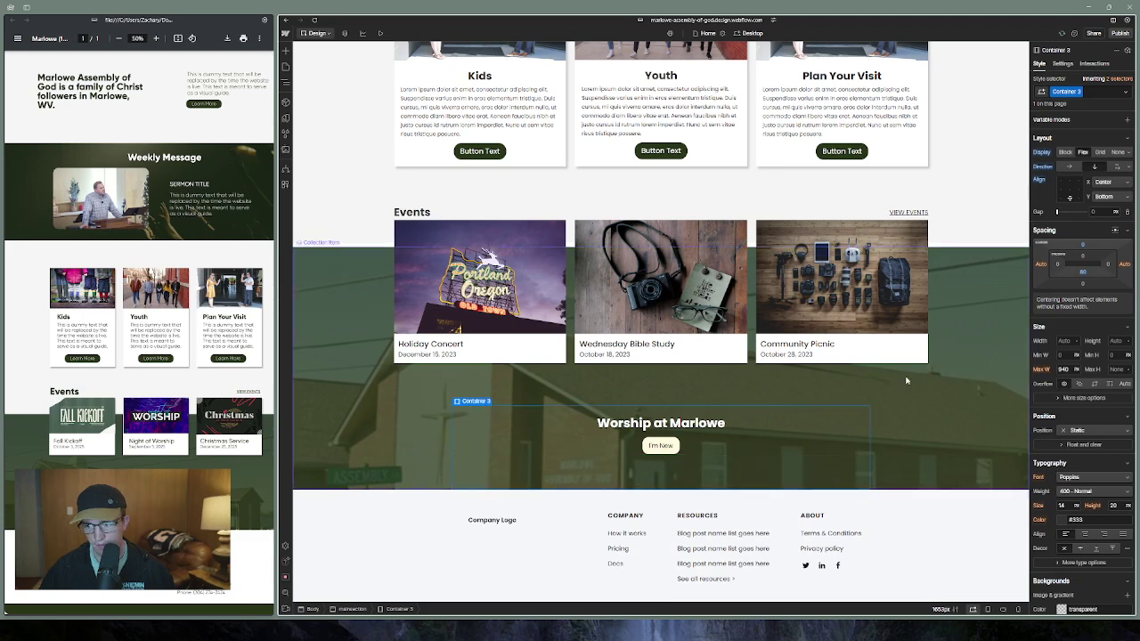
Switch the Worship at Marlowe container's bottom padding to vh units and set it to 5vh
click(1081, 273)
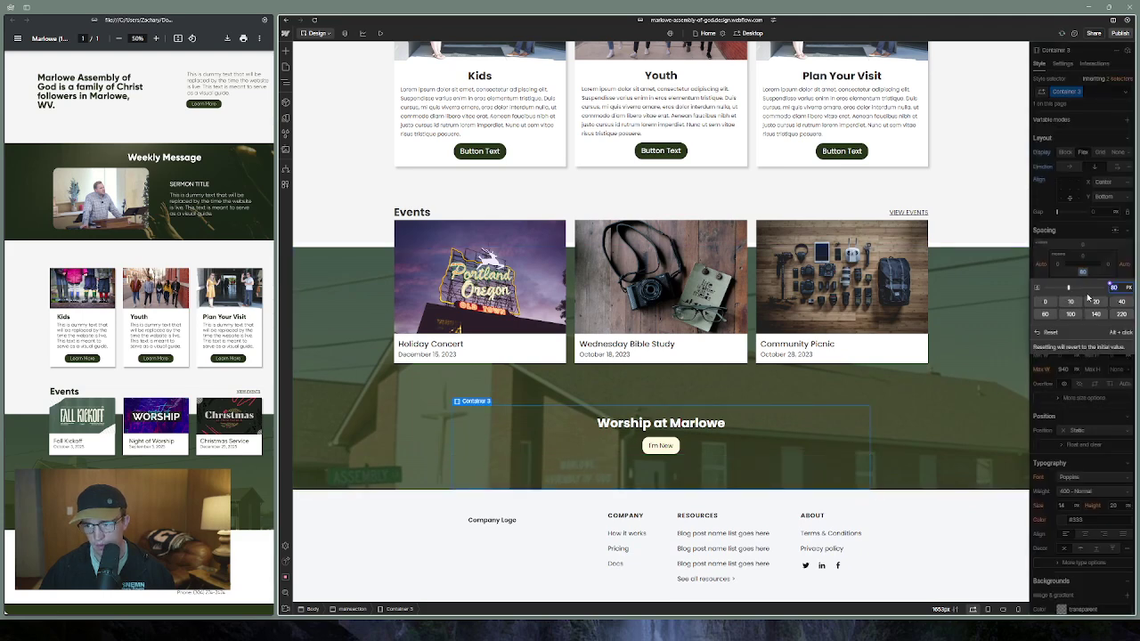
click(1128, 289)
click(1118, 352)
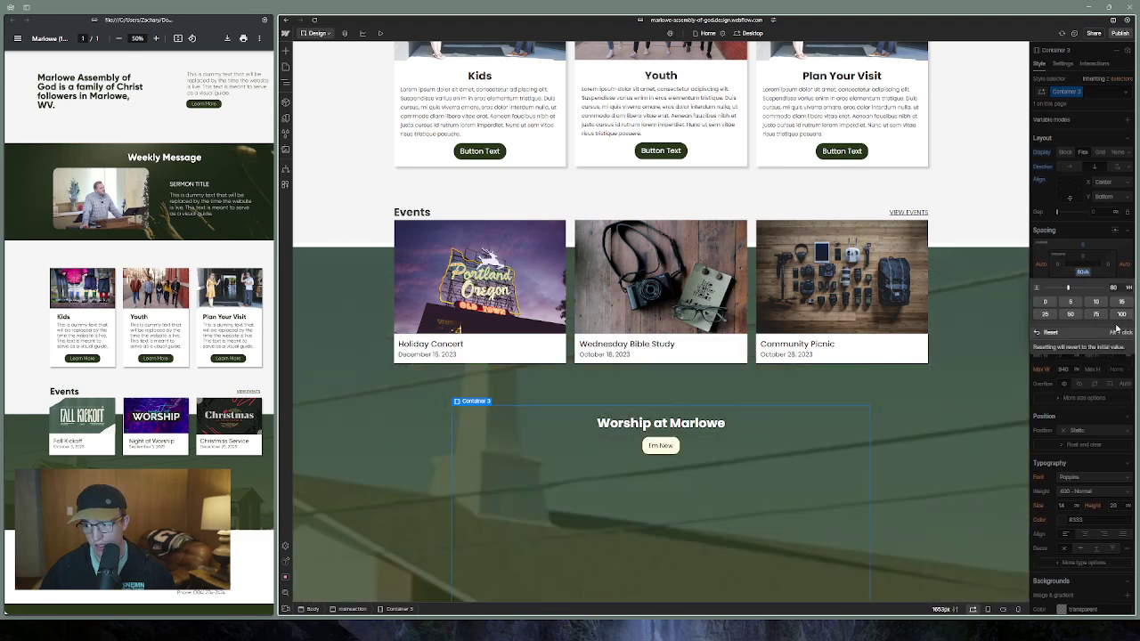
mouse_move(1081, 271)
mouse_down()
mouse_move(1082, 324)
mouse_move(1086, 273)
mouse_up()
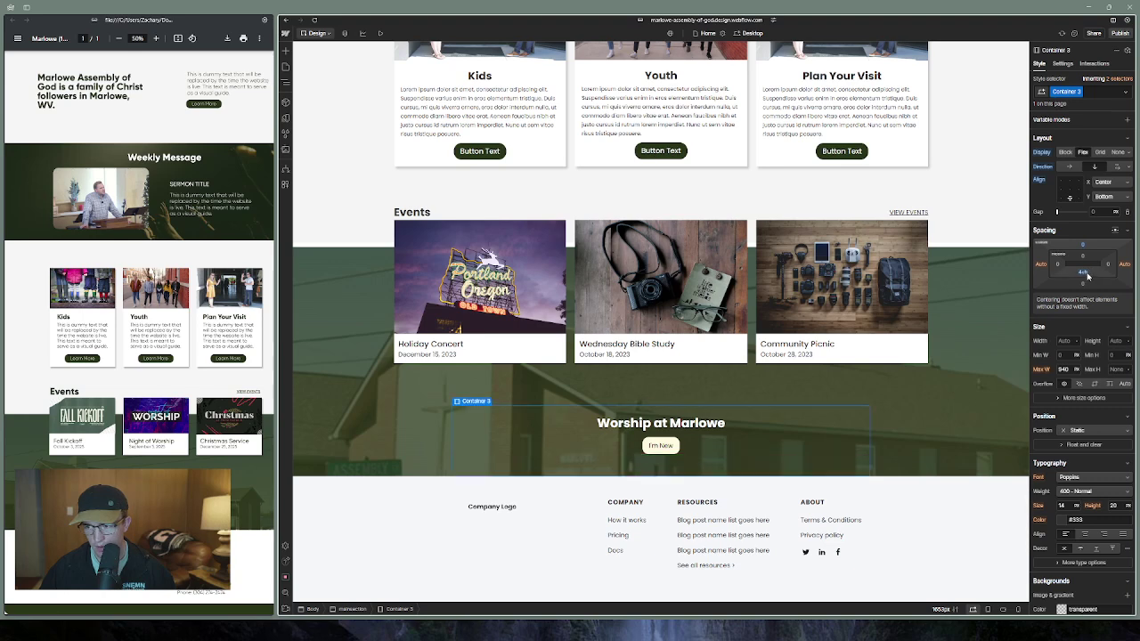
click(1084, 272)
click(1071, 301)
click(874, 460)
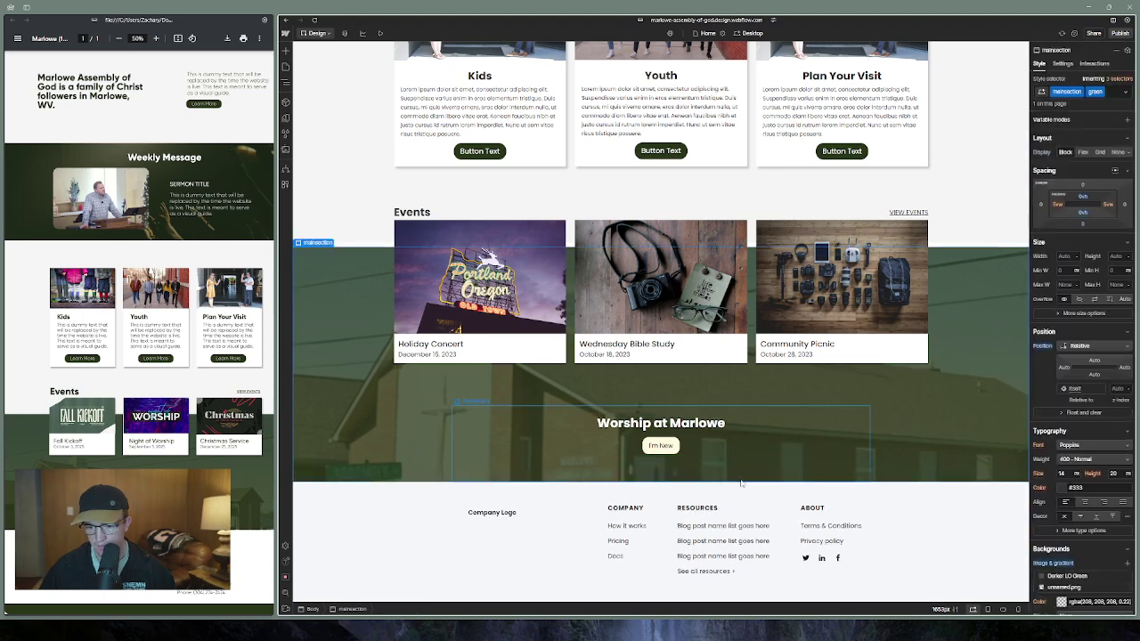